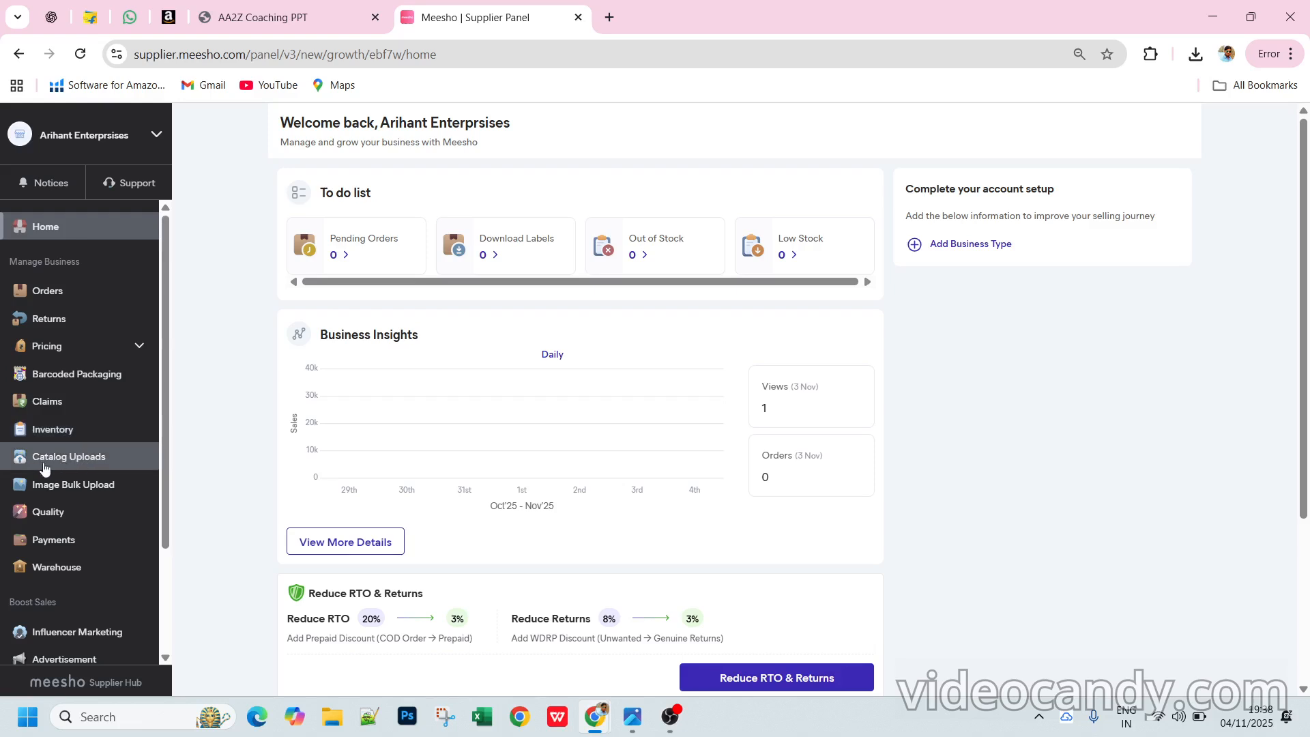
- Open the catalog uploads page and start adding a catalog in bulk
left_click(87, 465)
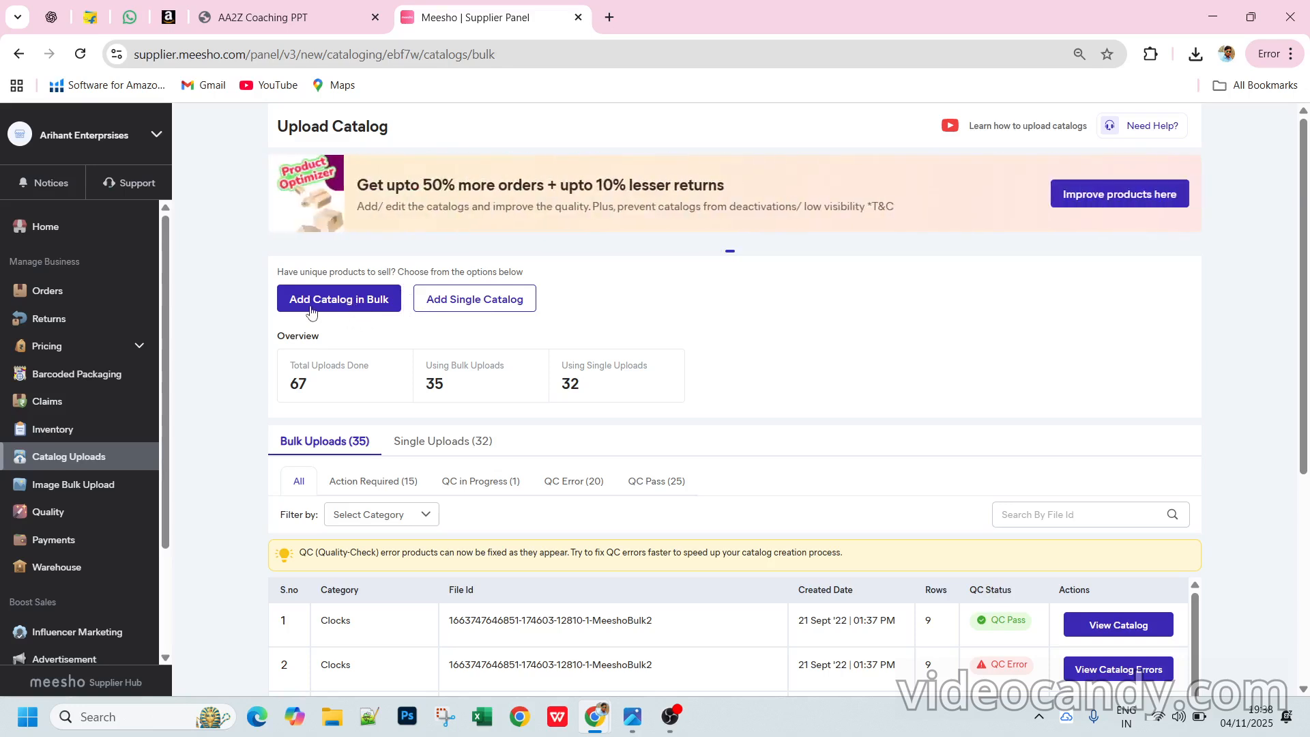
left_click(353, 307)
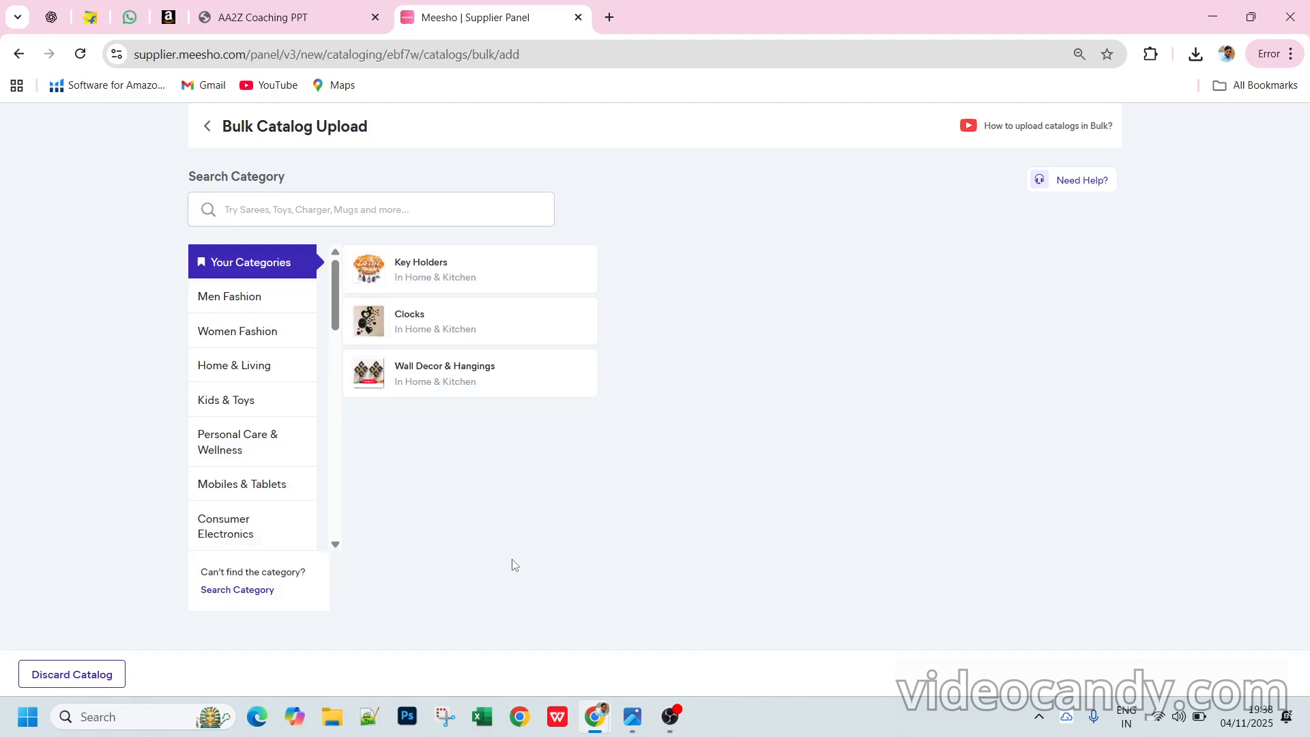
- Choose the category Women Fashion / Ethnic Wear / Kurtis, Sets & Fabrics / Kurti With Dupatta & Bottomwear for the bulk upload
left_click(373, 210)
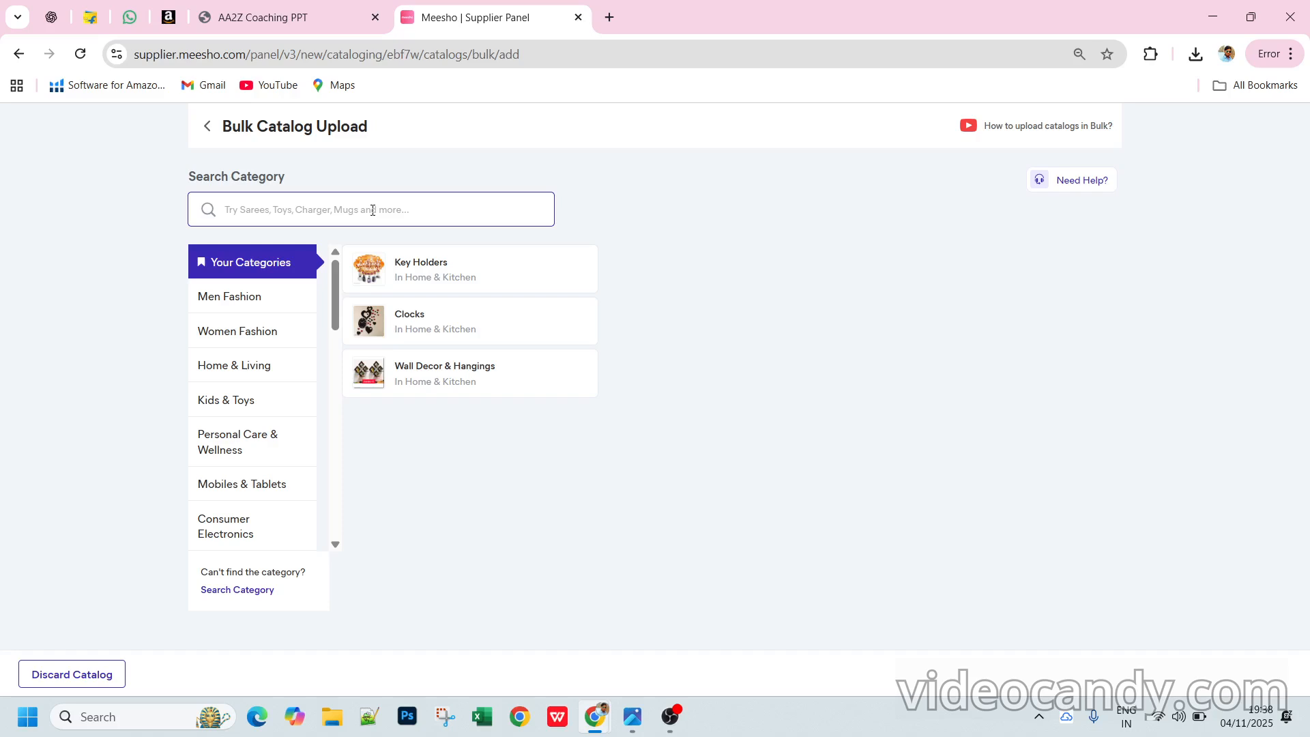
left_click(229, 340)
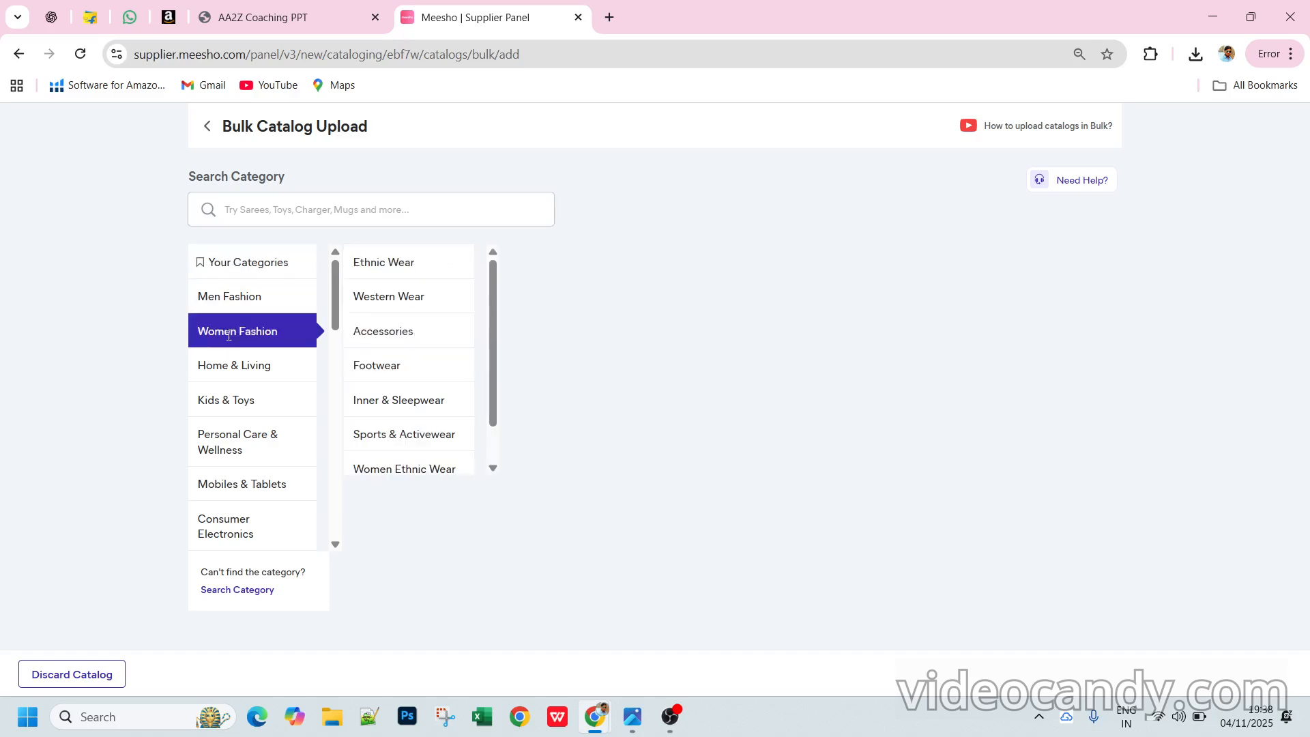
left_click(401, 275)
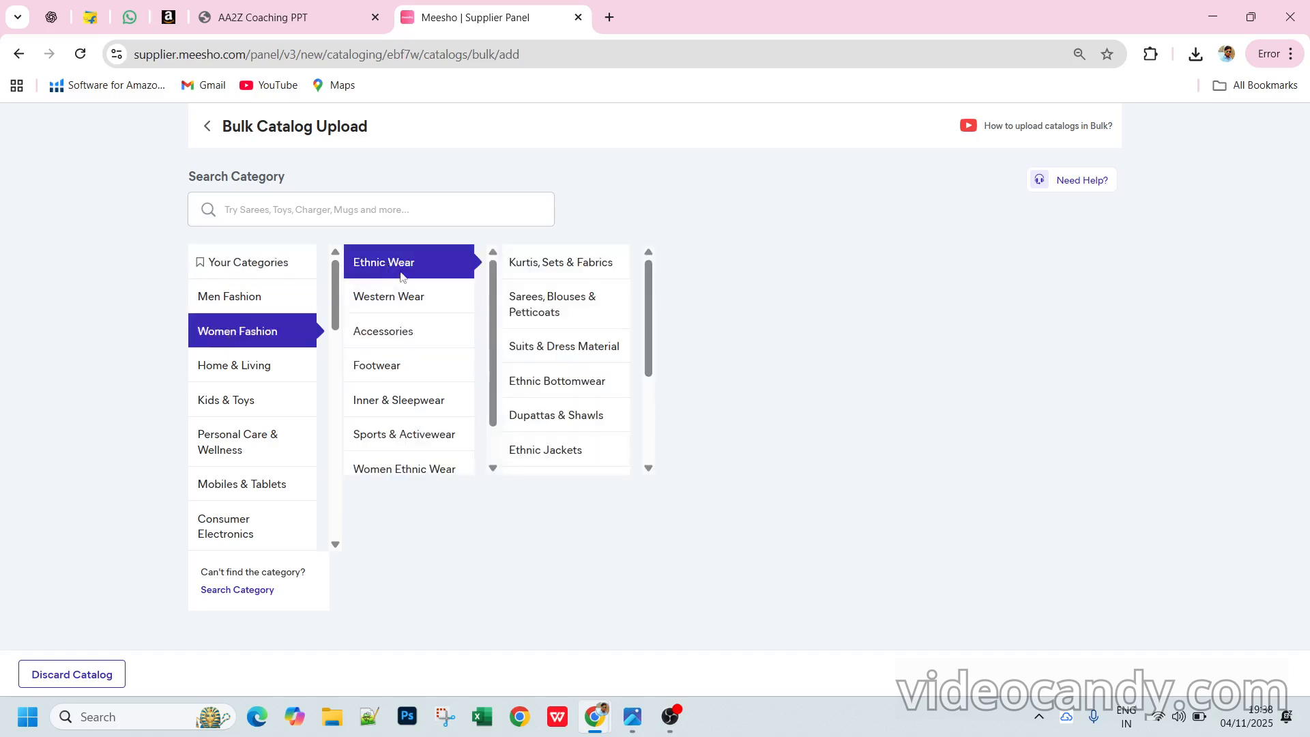
left_click(533, 271)
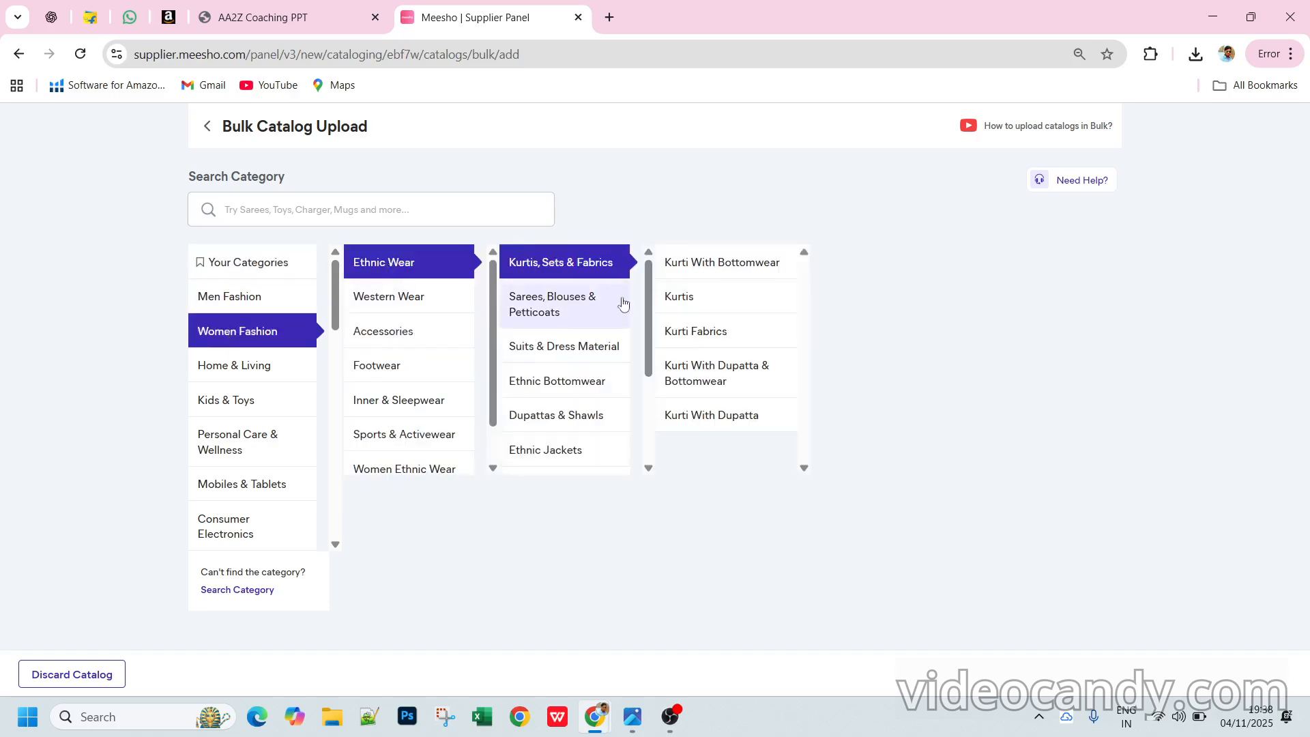
left_click(725, 387)
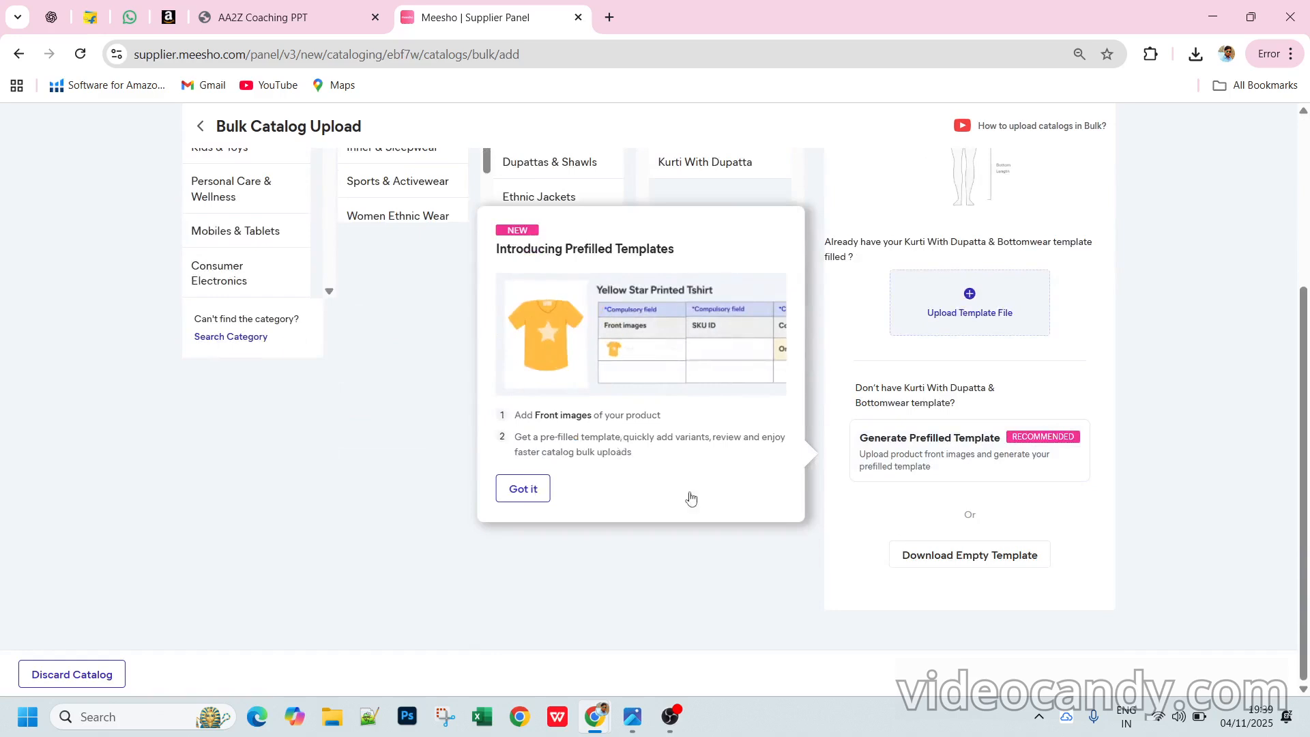
scroll(690, 498, "up", 4)
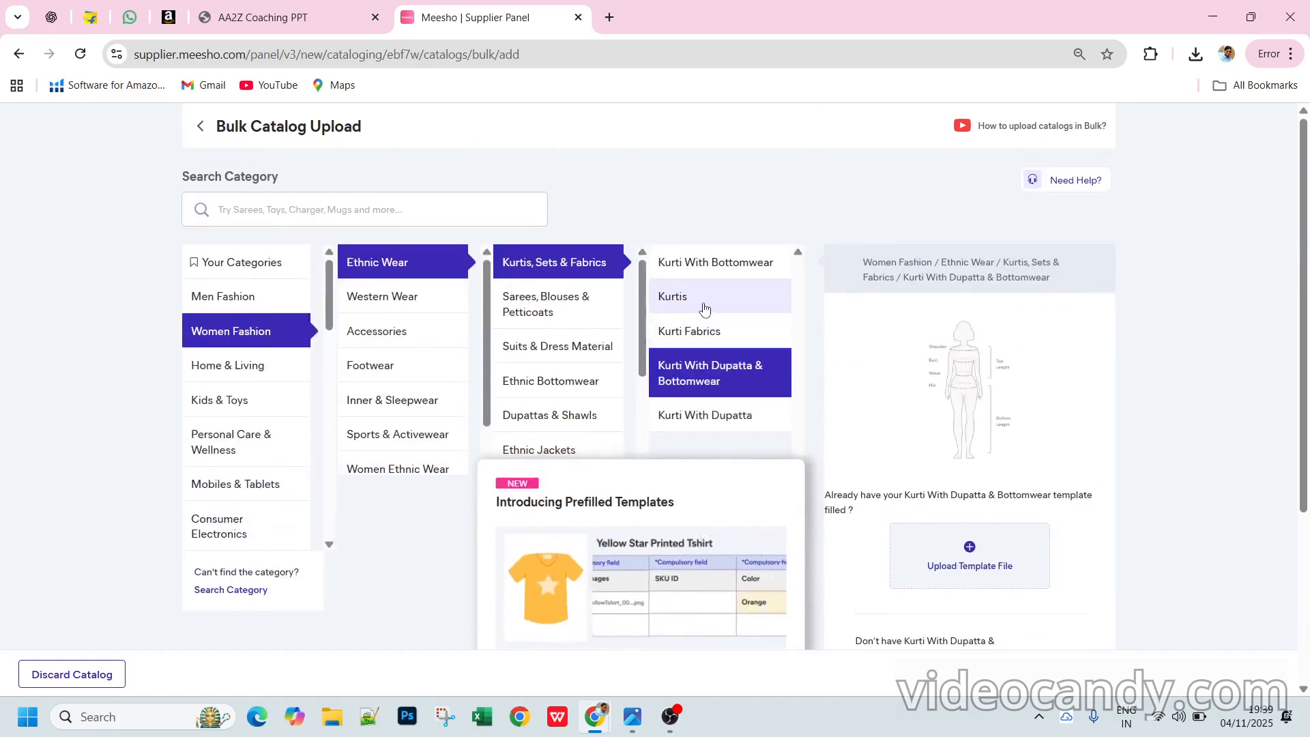
left_click(703, 306)
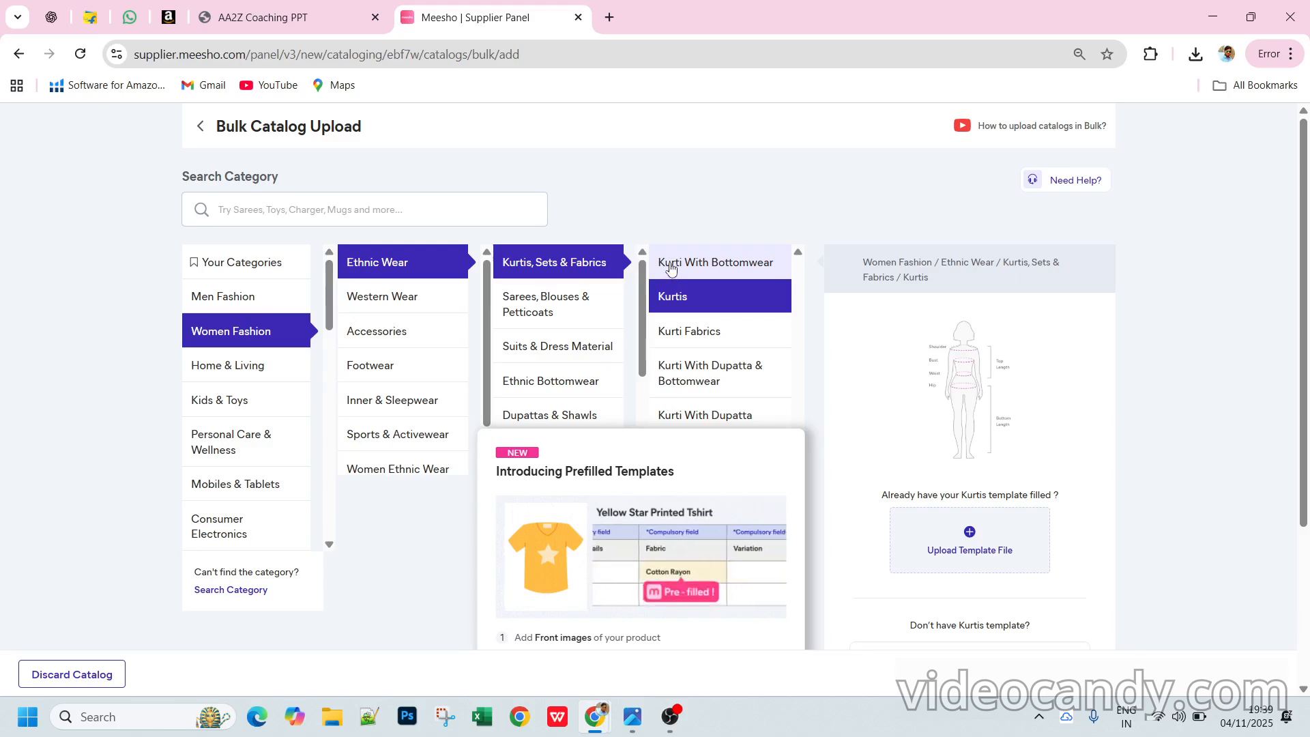
left_click(703, 382)
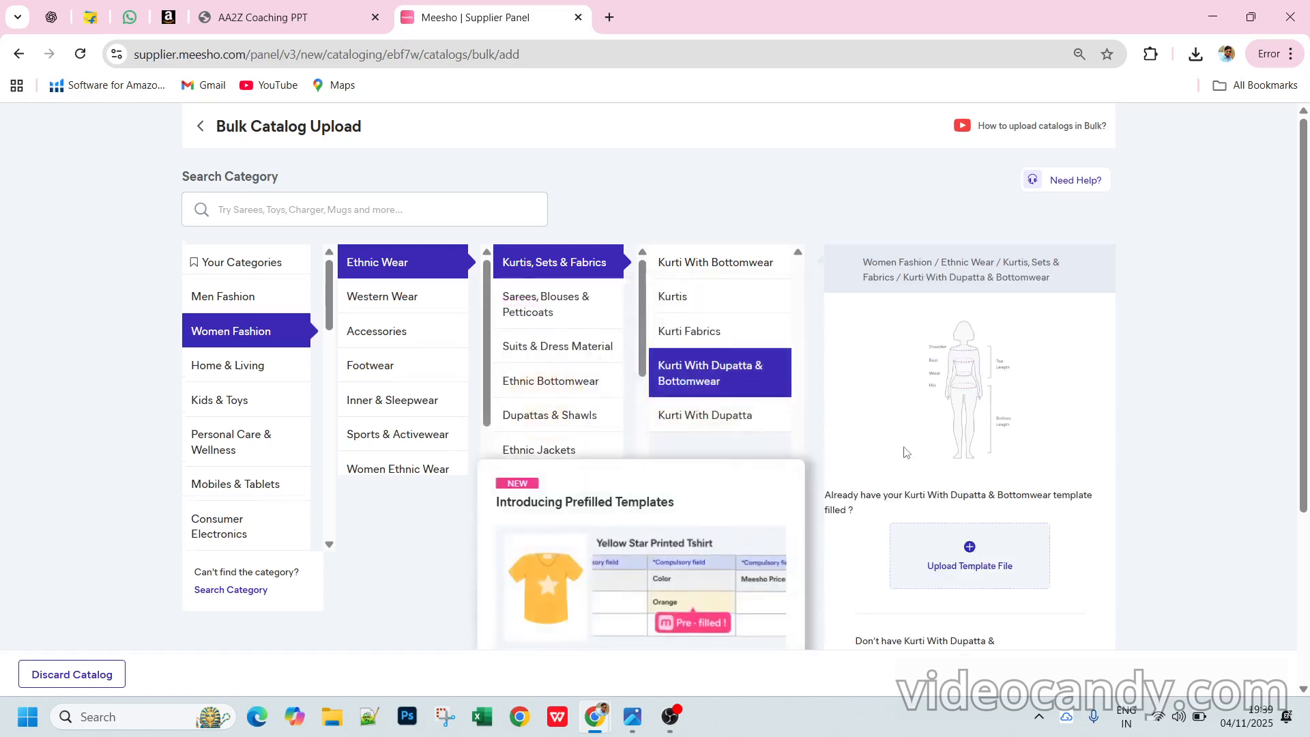
scroll(903, 515, "down", 4)
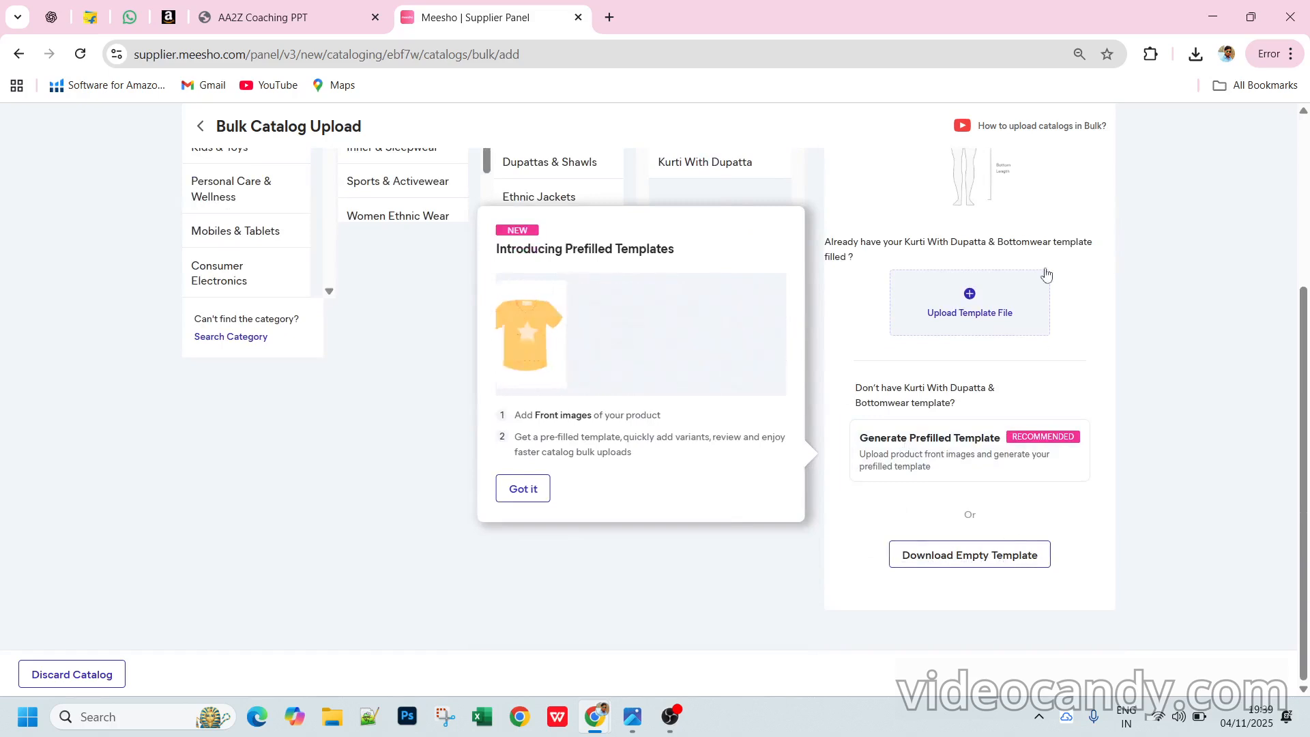
- Open the downloaded Kurti-With-Dupatta---Bottomwear template workbook from the recent download history
left_click(1196, 55)
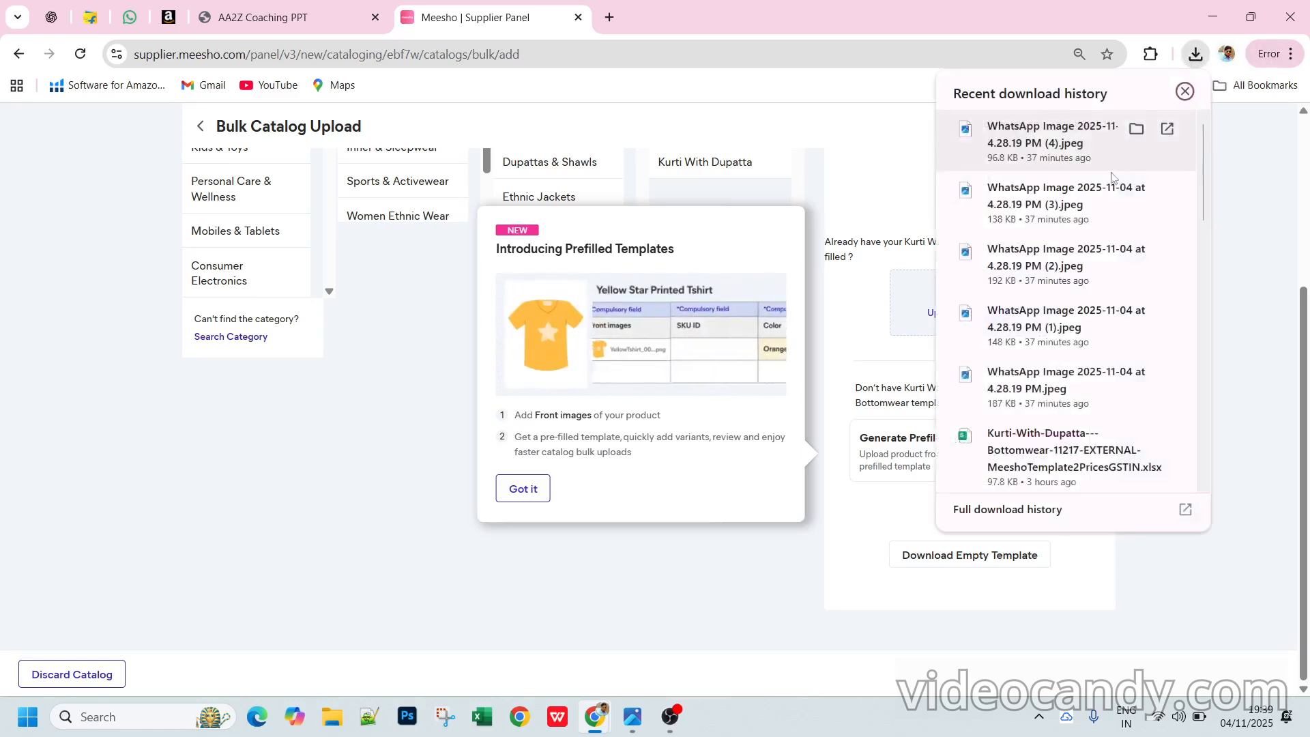
scroll(1087, 312, "down", 2)
left_click(1036, 357)
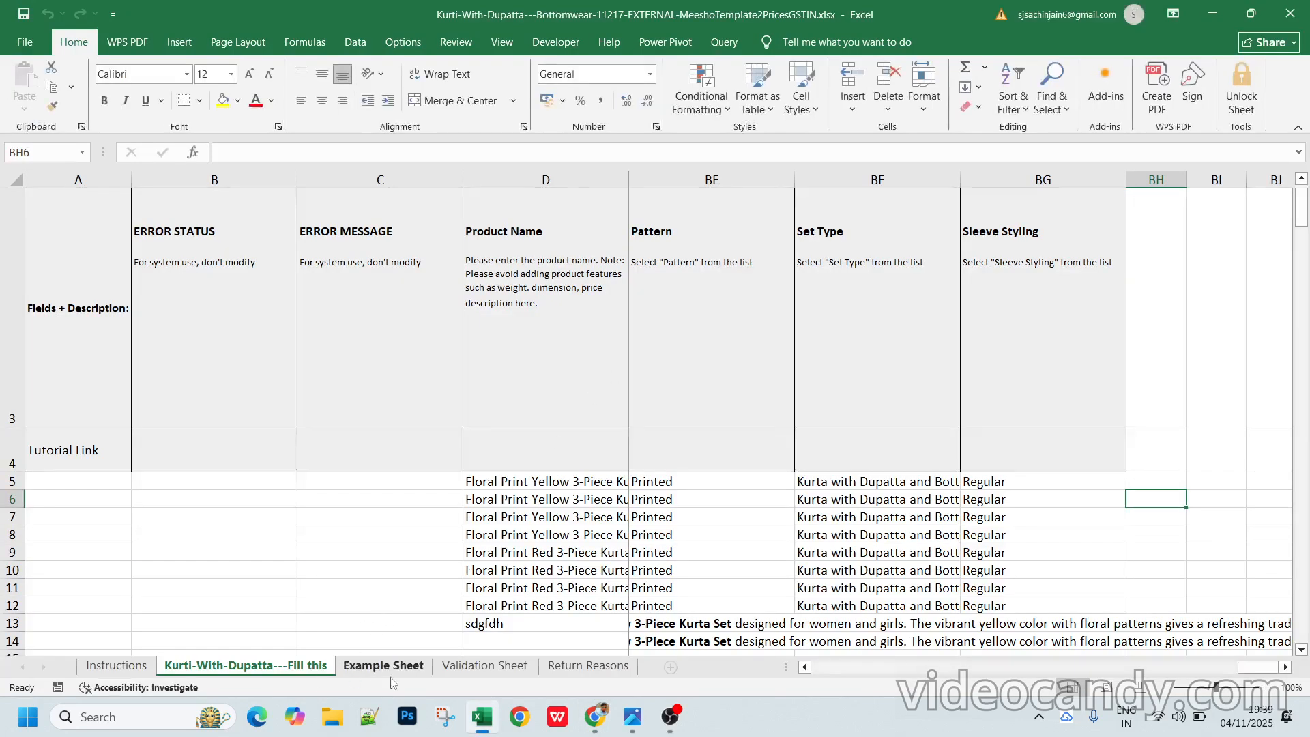
- Look at the Example Sheet, return to the Kurti-With-Dupatta fill-in sheet and select product name cell D5 with the Variation column in view
left_click(395, 673)
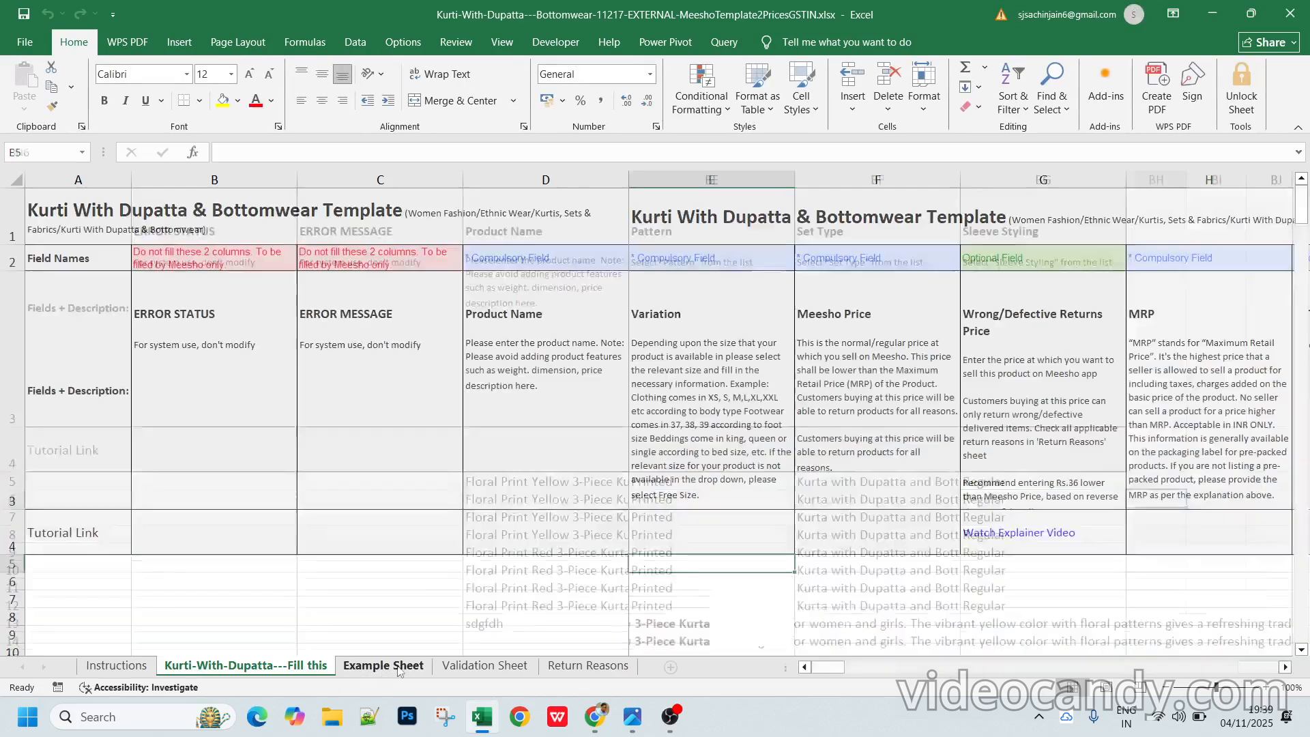
scroll(552, 560, "down", 1)
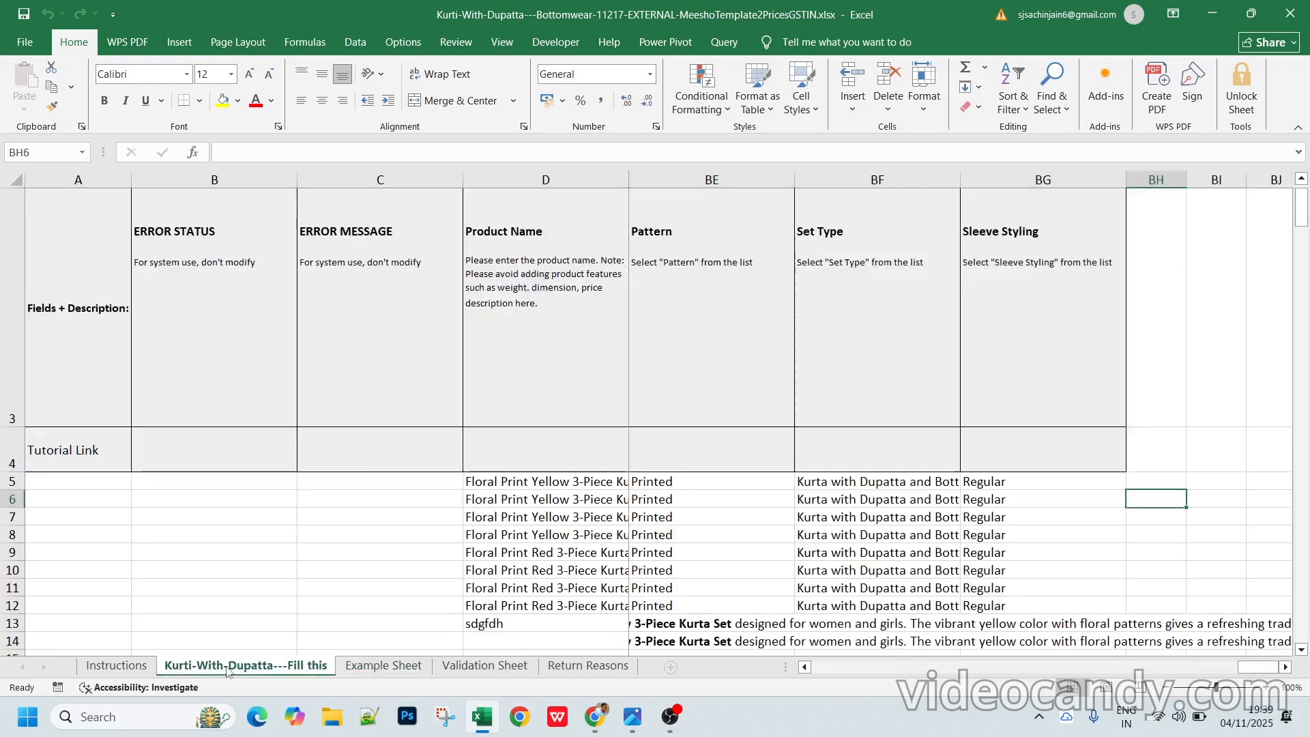
left_click(230, 672)
left_click(509, 478)
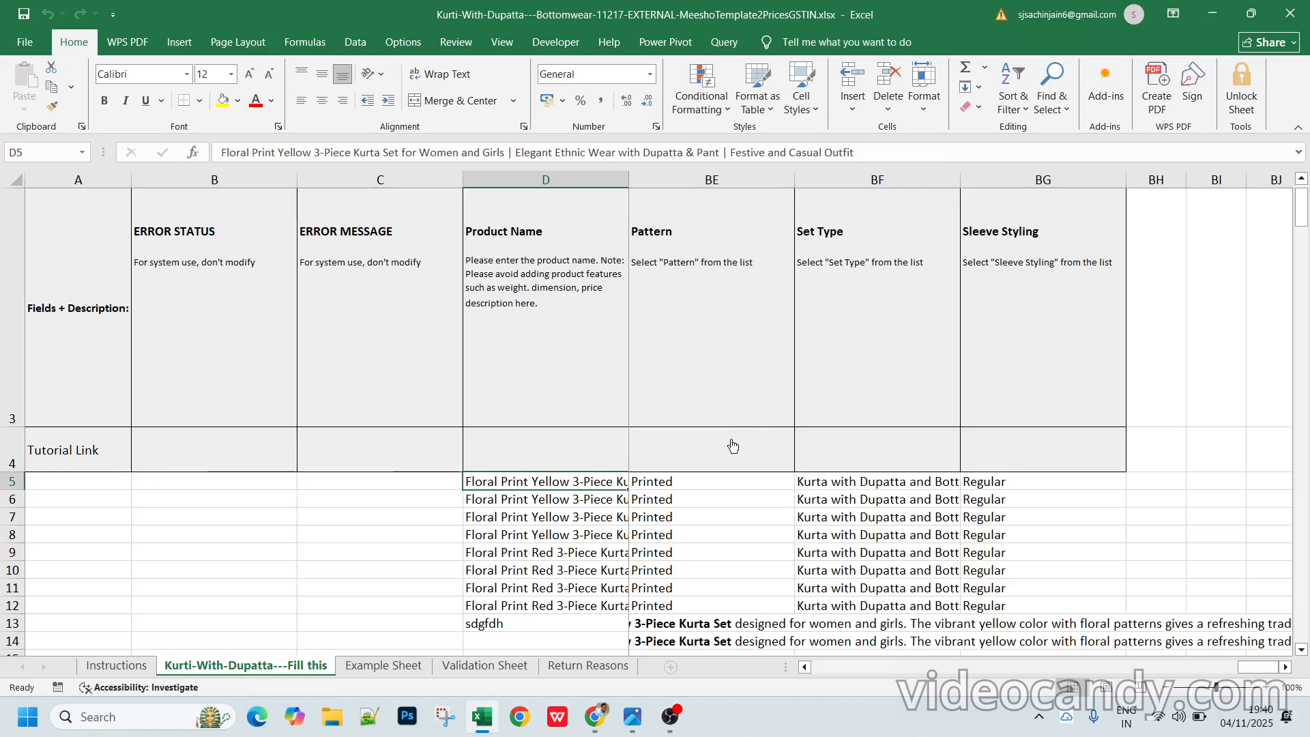
key("Right")
key("Left")
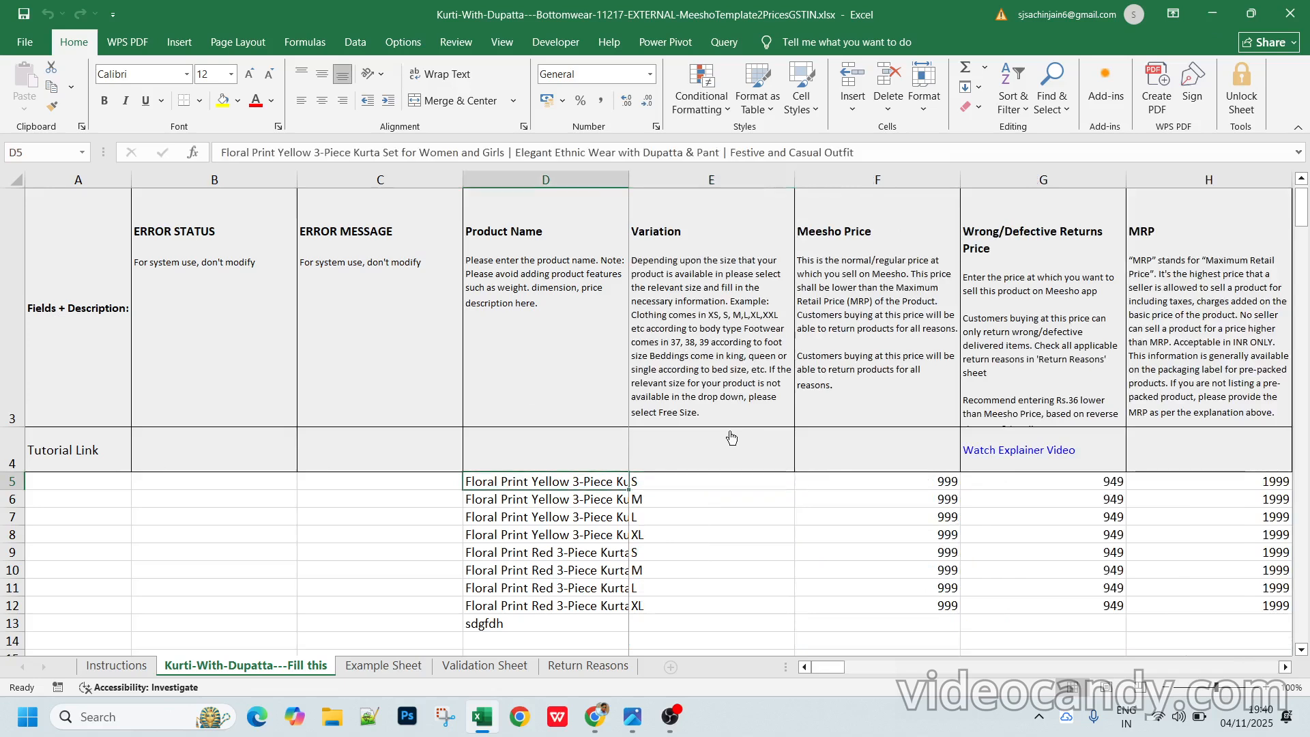
- Switch to the Floral Print Kurta Set chat in ChatGPT and examine the prompt's product details, title and description request, and copyright-word instruction
left_click(1213, 15)
left_click(51, 17)
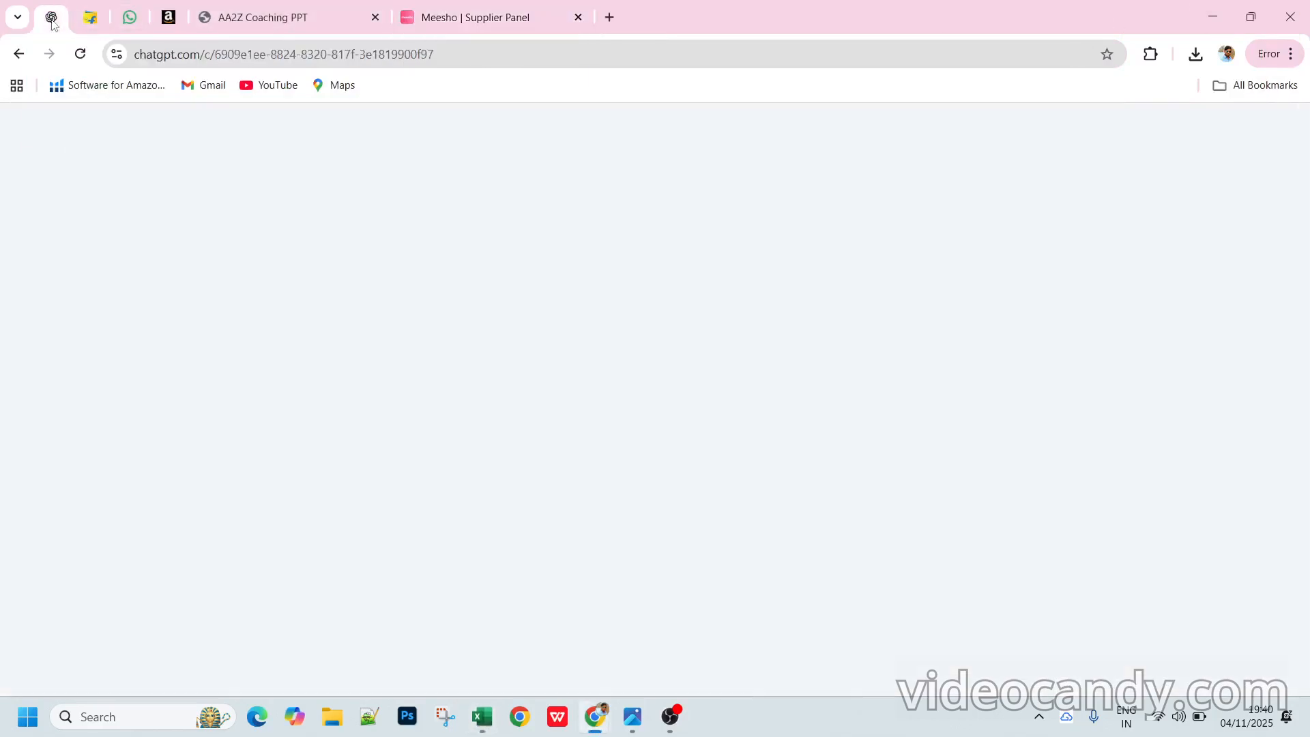
scroll(983, 502, "up", 3)
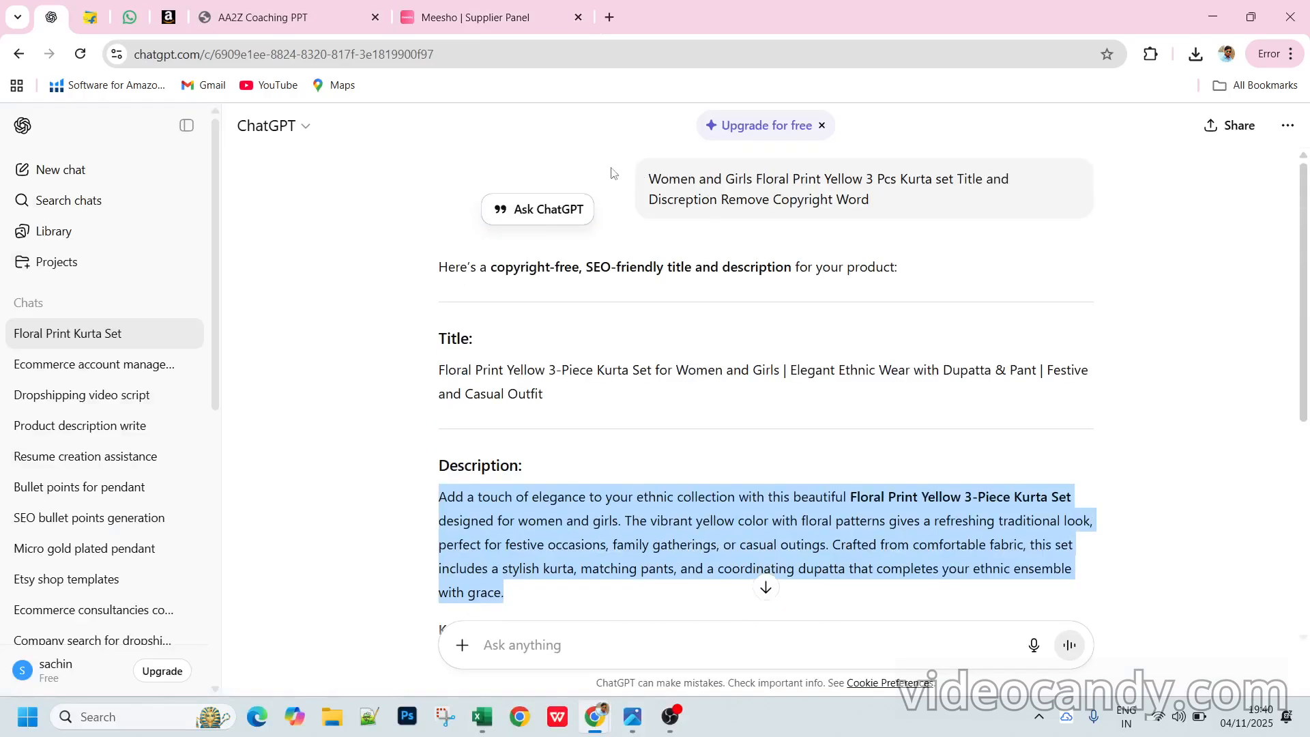
left_click(441, 148)
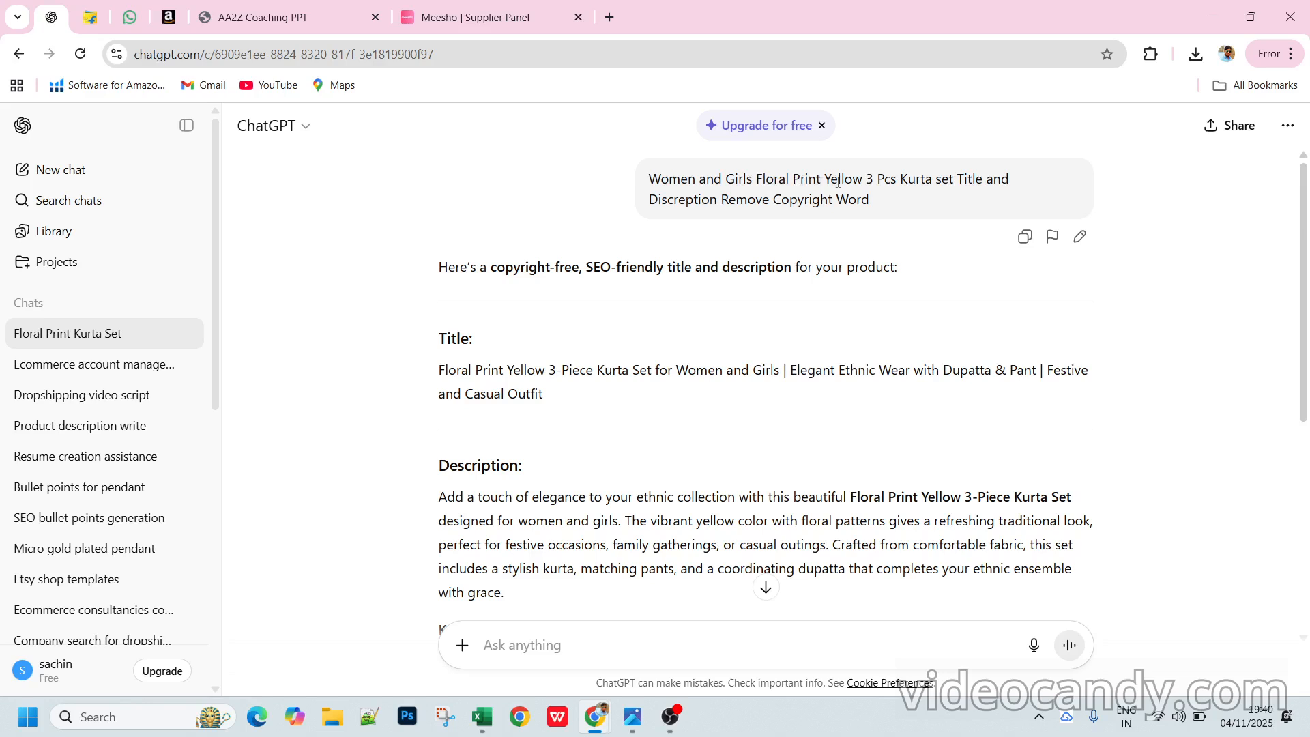
left_click_drag(866, 181, 883, 181)
left_click_drag(960, 179, 1011, 181)
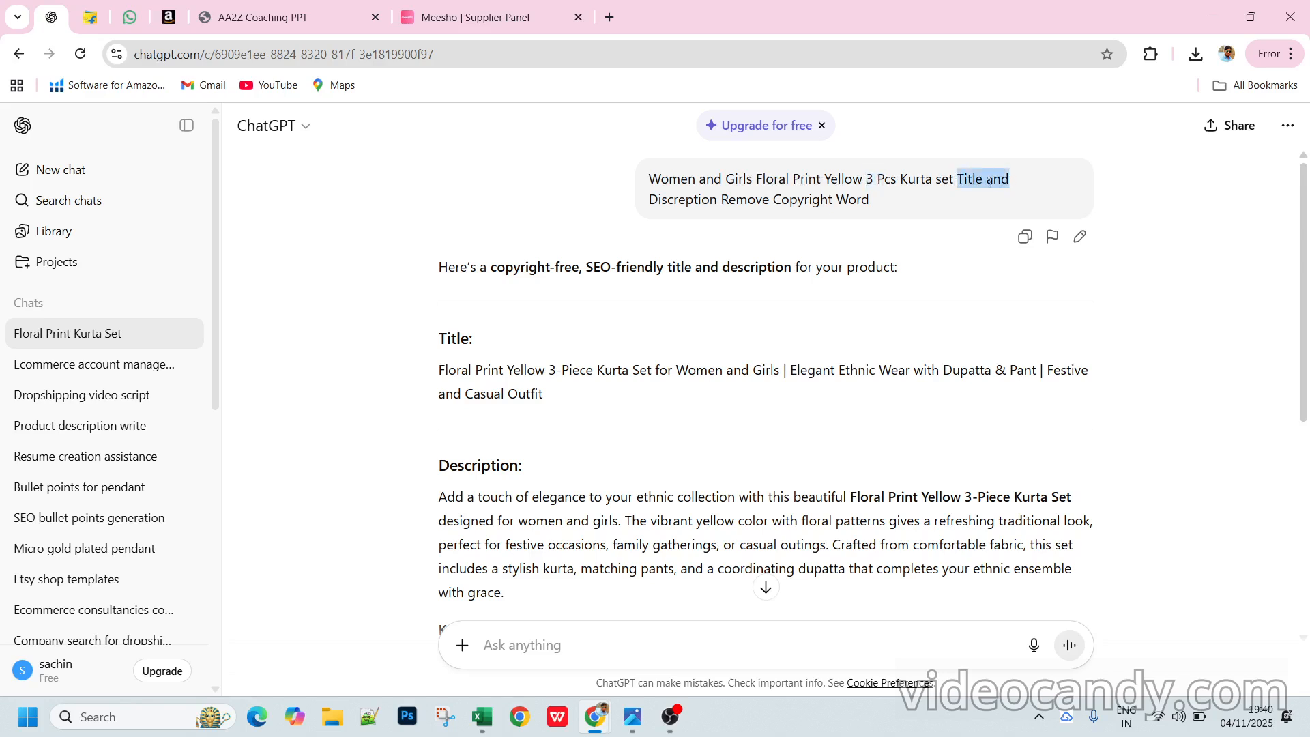
left_click_drag(723, 200, 871, 211)
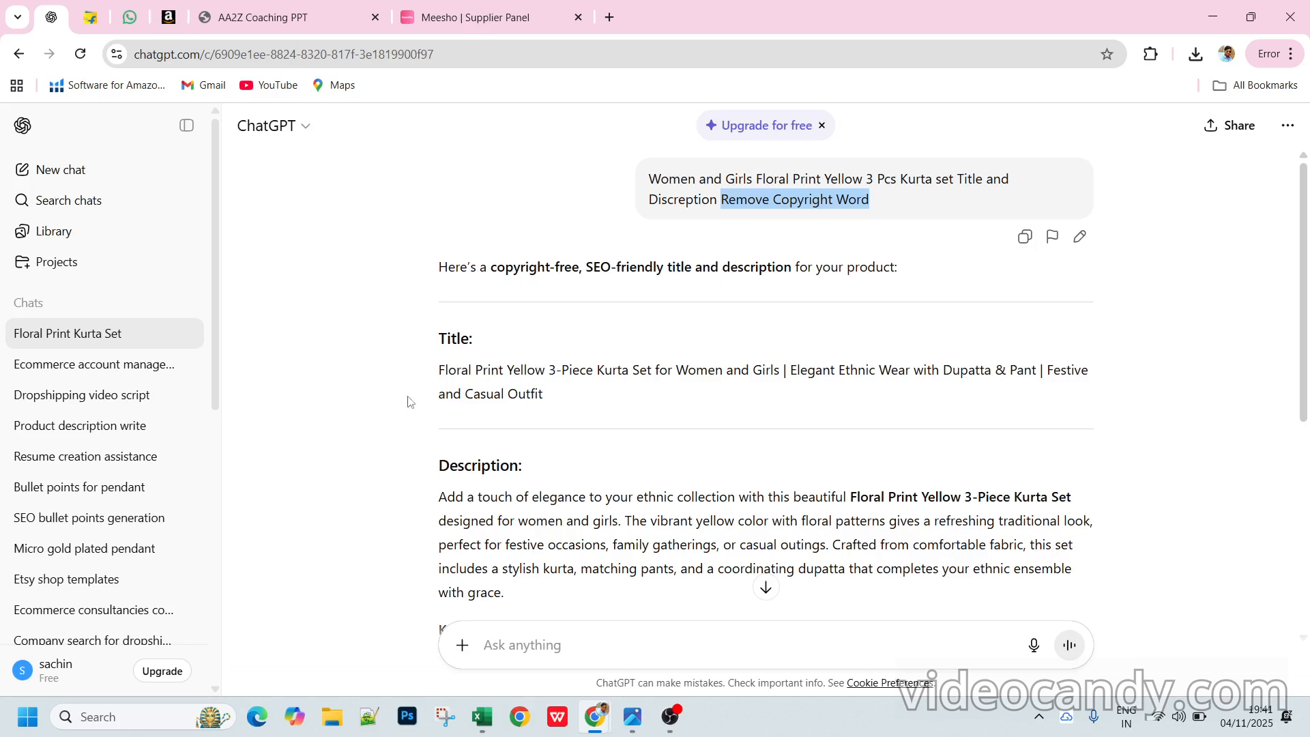
- Copy the generated kurta set title from the chat, switch back to Excel and select the yellow kurta product names in D5:D8
left_click_drag(438, 371, 563, 399)
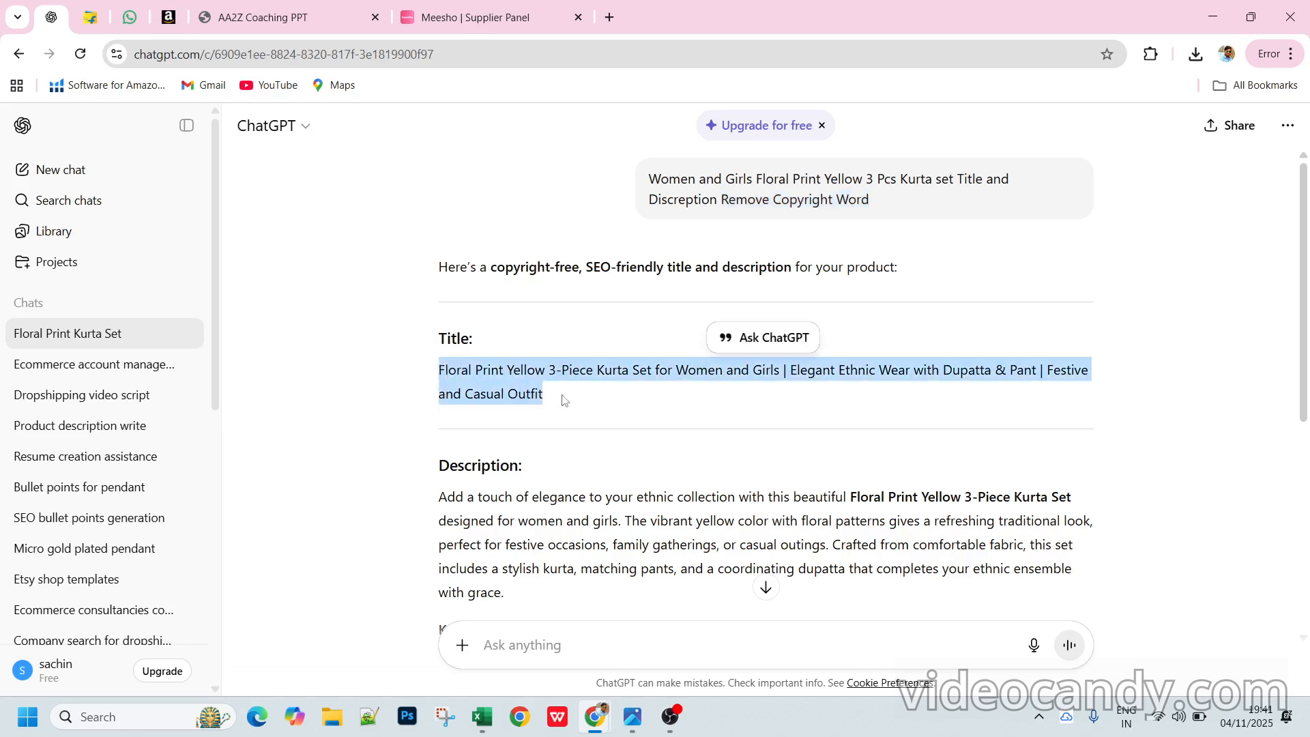
key("alt+Tab")
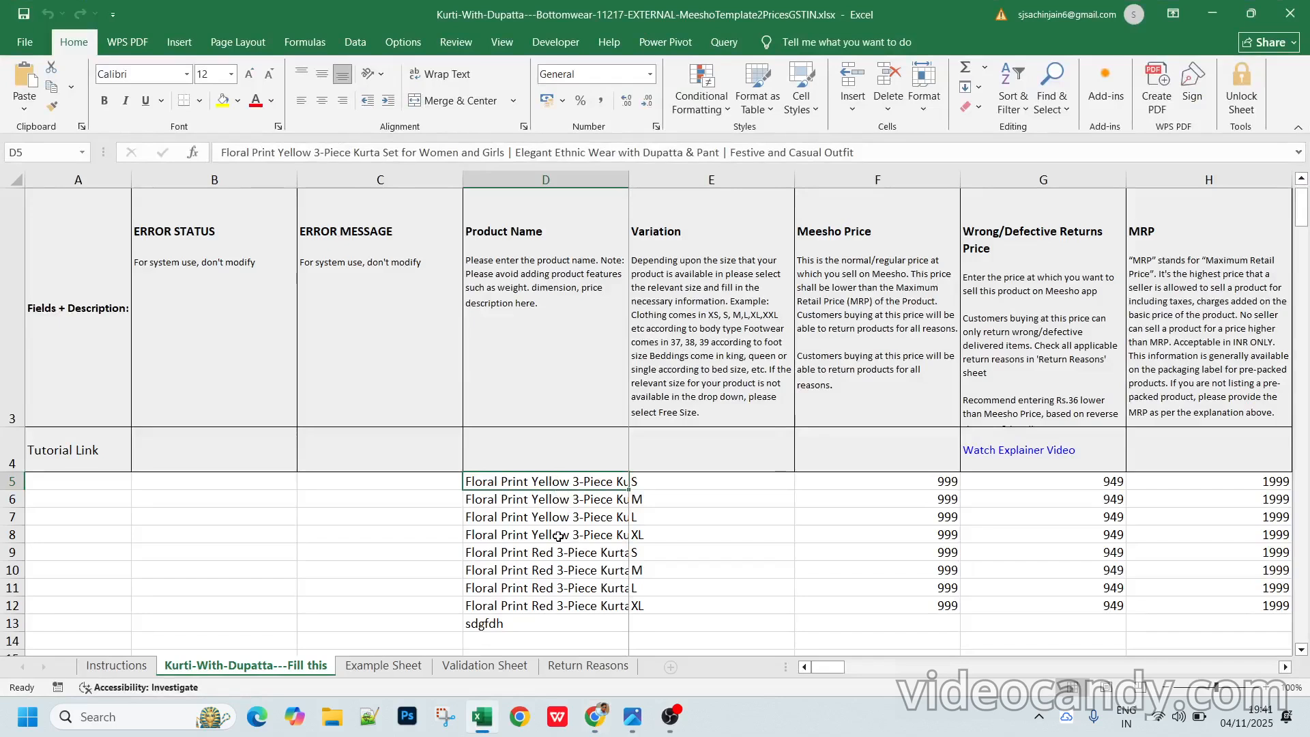
left_click_drag(559, 483, 560, 524)
left_click_drag(561, 535, 561, 536)
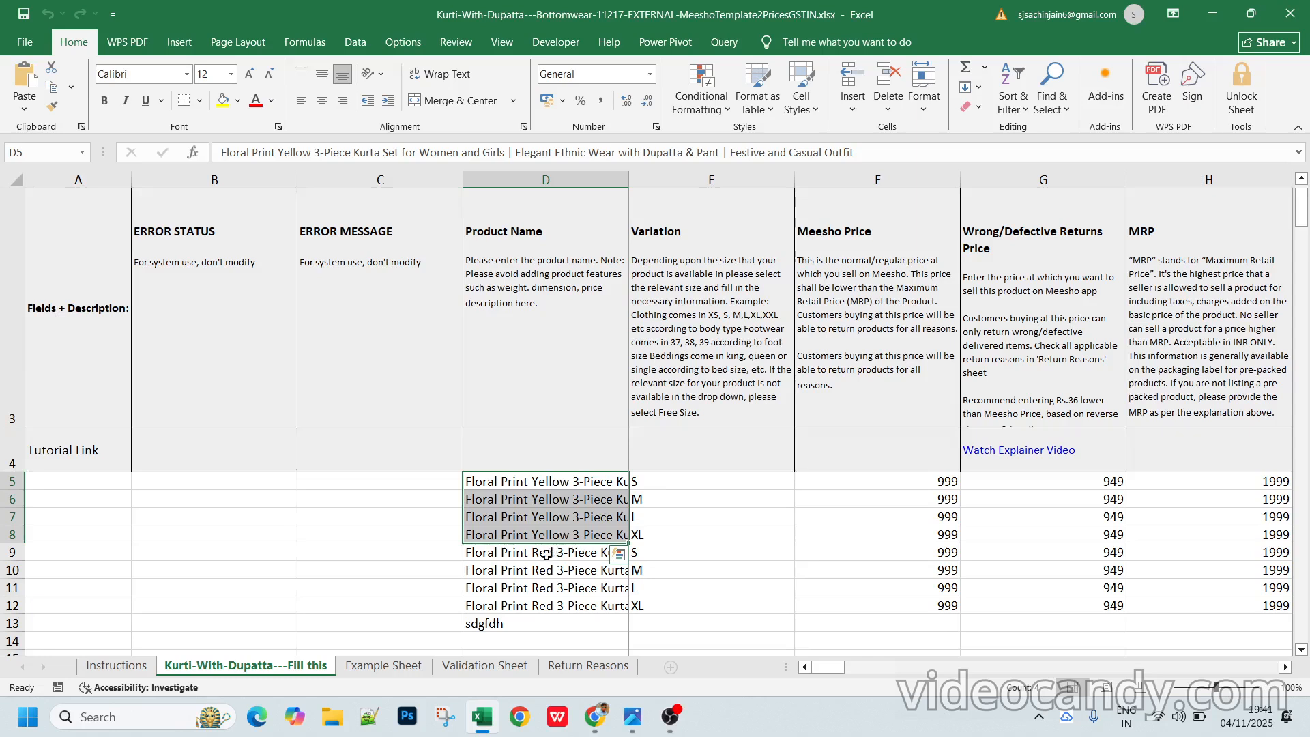
- Check the Variation sizes in E5 and E6 and view the allowed size options for E5 without changing it
left_click(659, 478)
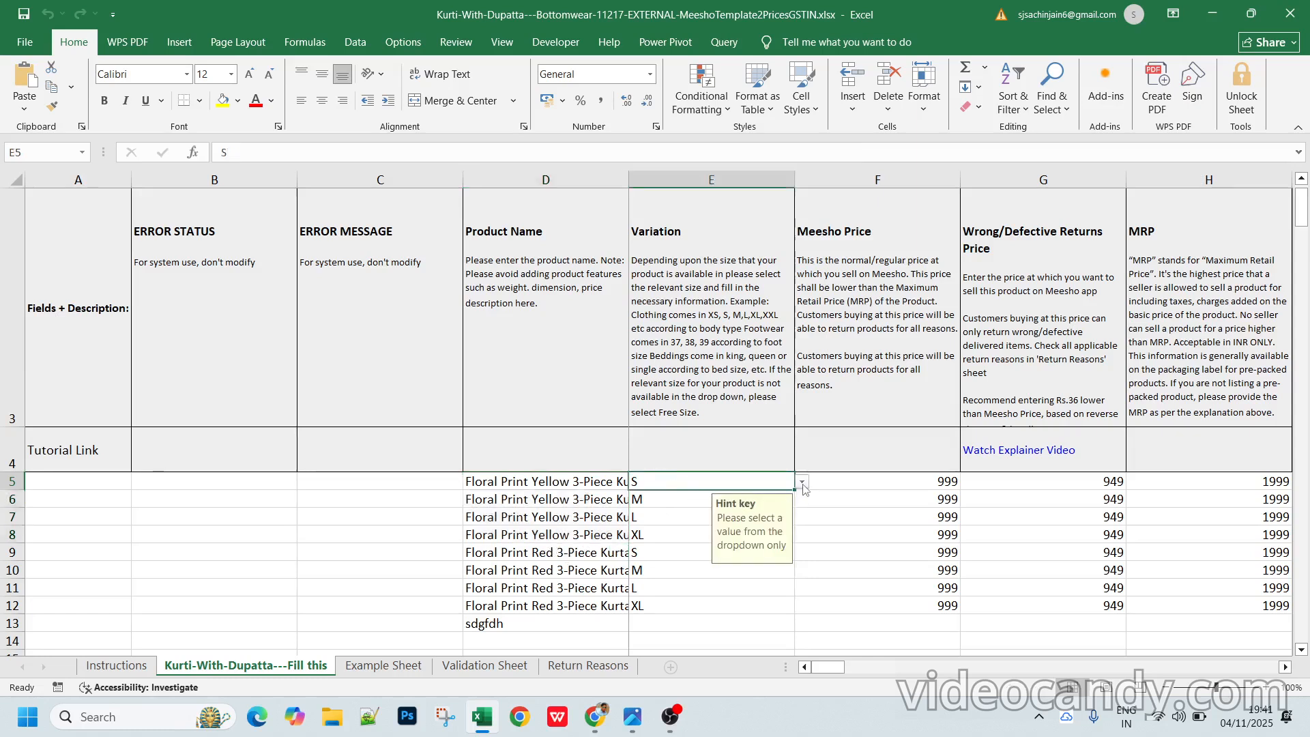
left_click(679, 504)
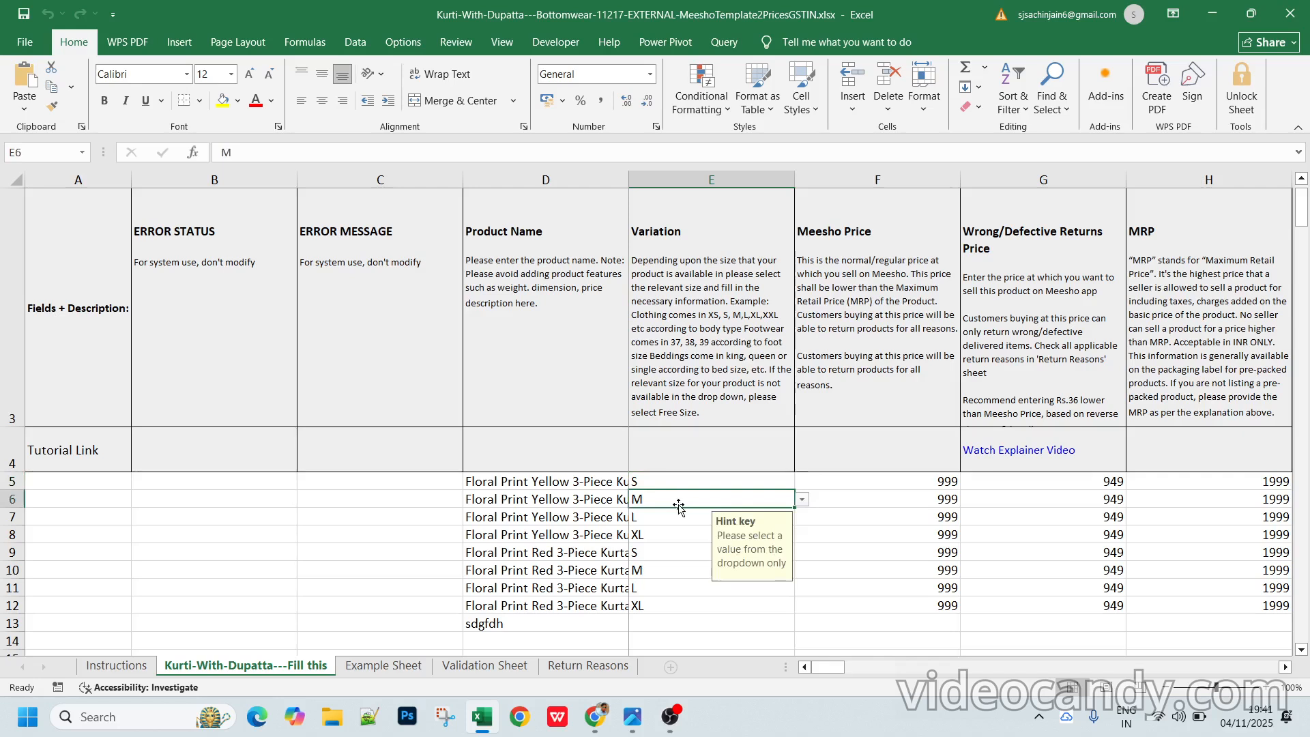
left_click(747, 483)
left_click(803, 482)
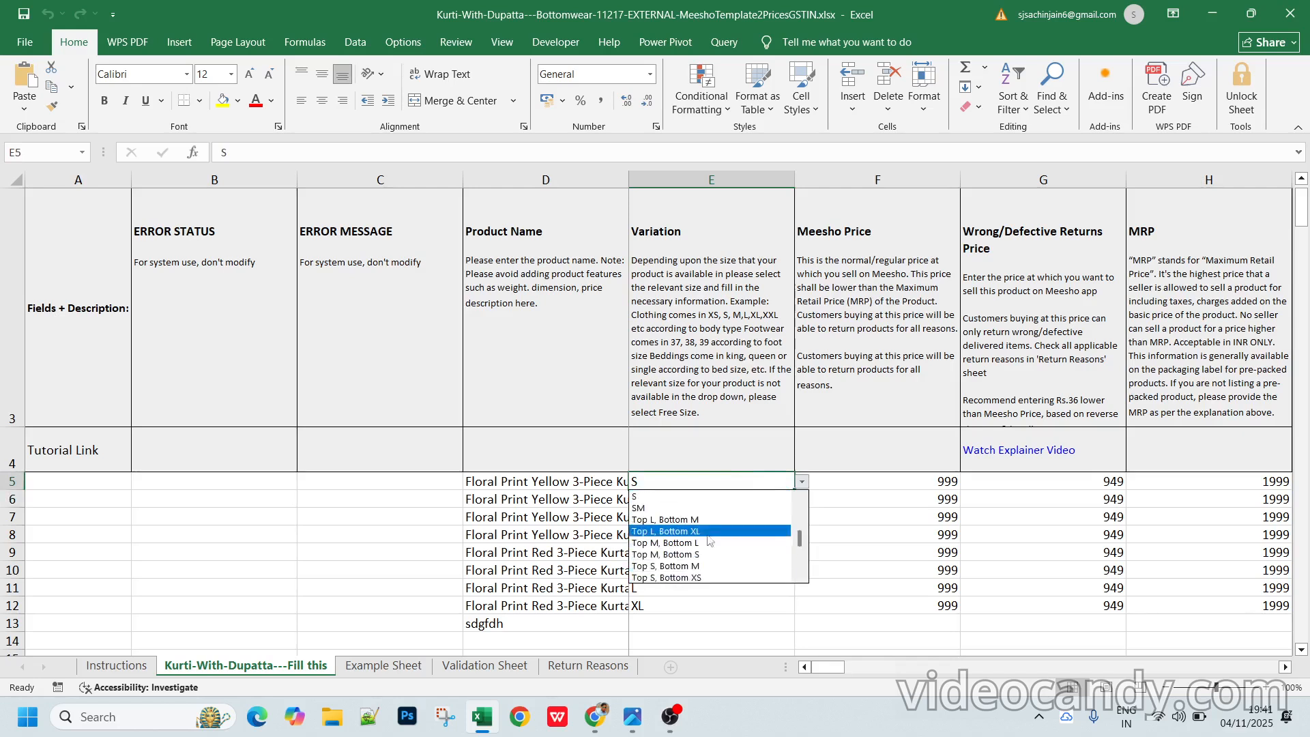
key("Escape")
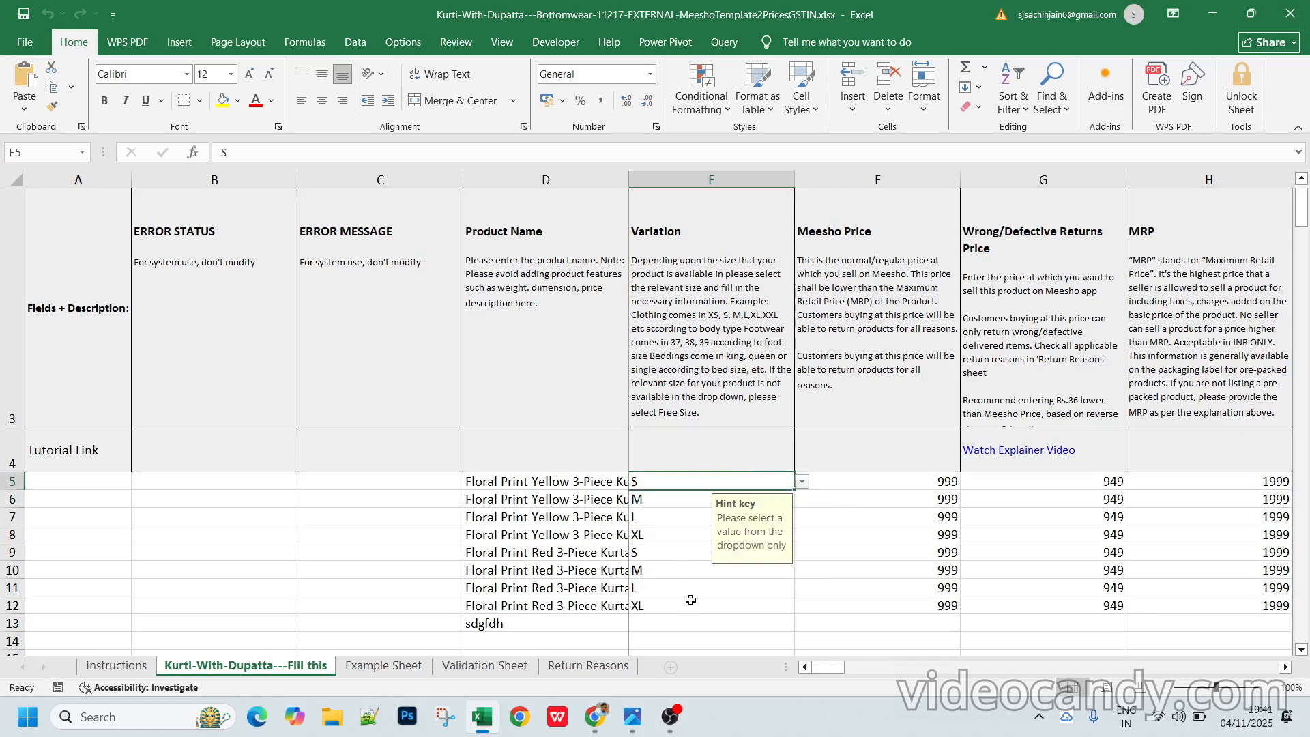
- Move the input hint away from the Meesho Price column and select its prices from F5 downward
key("Right")
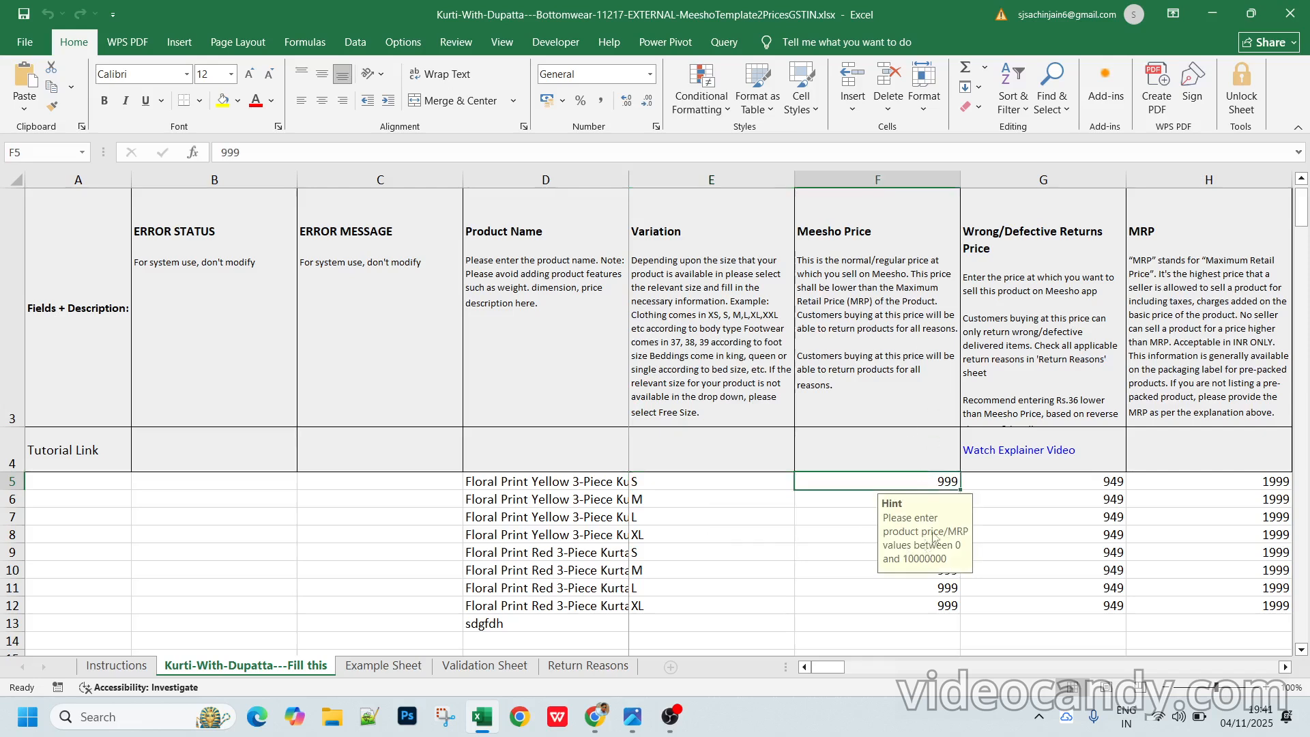
left_click_drag(839, 511, 485, 335)
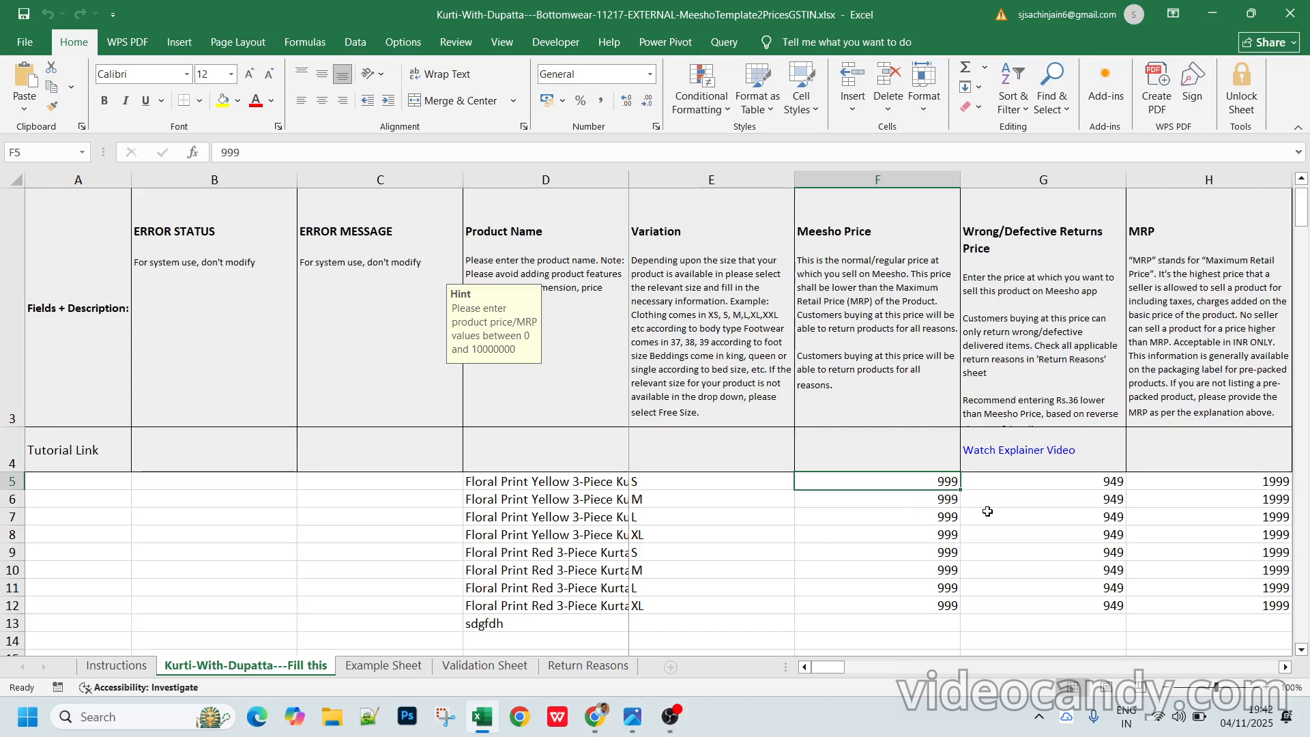
key("Right")
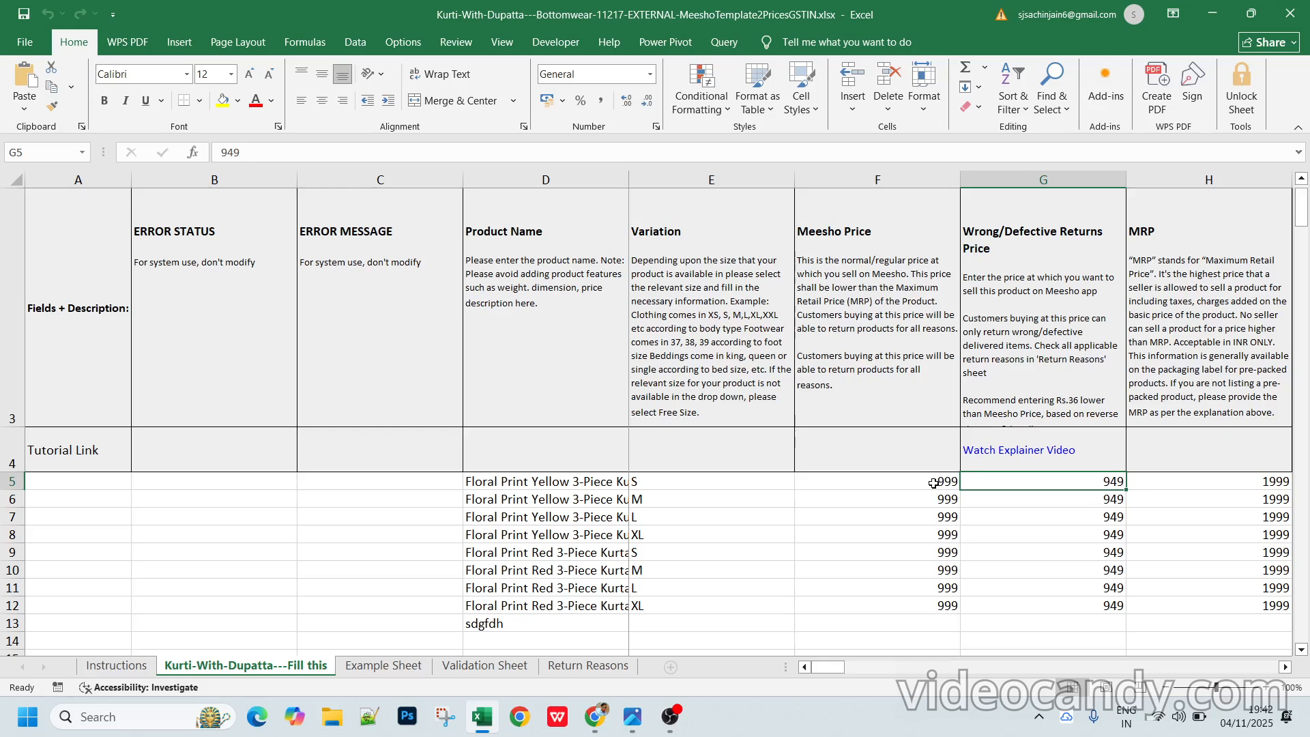
left_click_drag(937, 482, 944, 586)
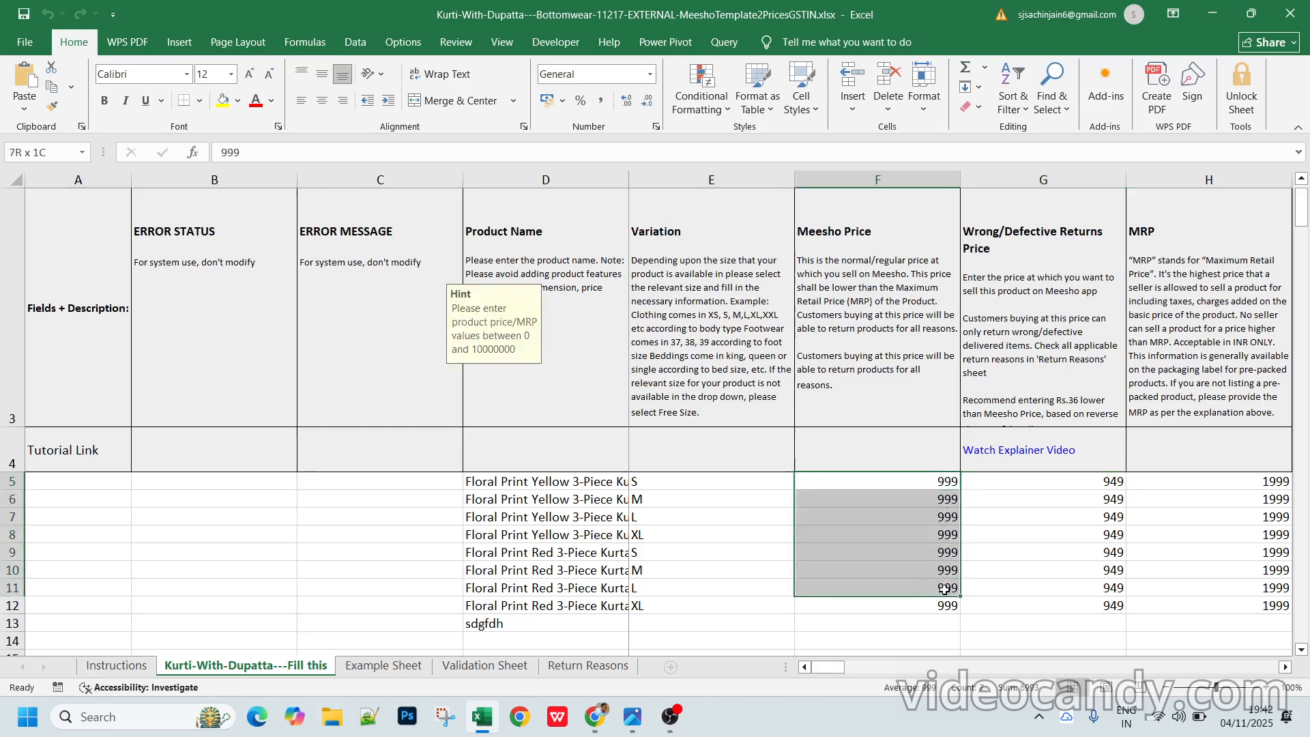
- Select the Wrong/Defective Returns Price values in G5:G12
left_click(1040, 483)
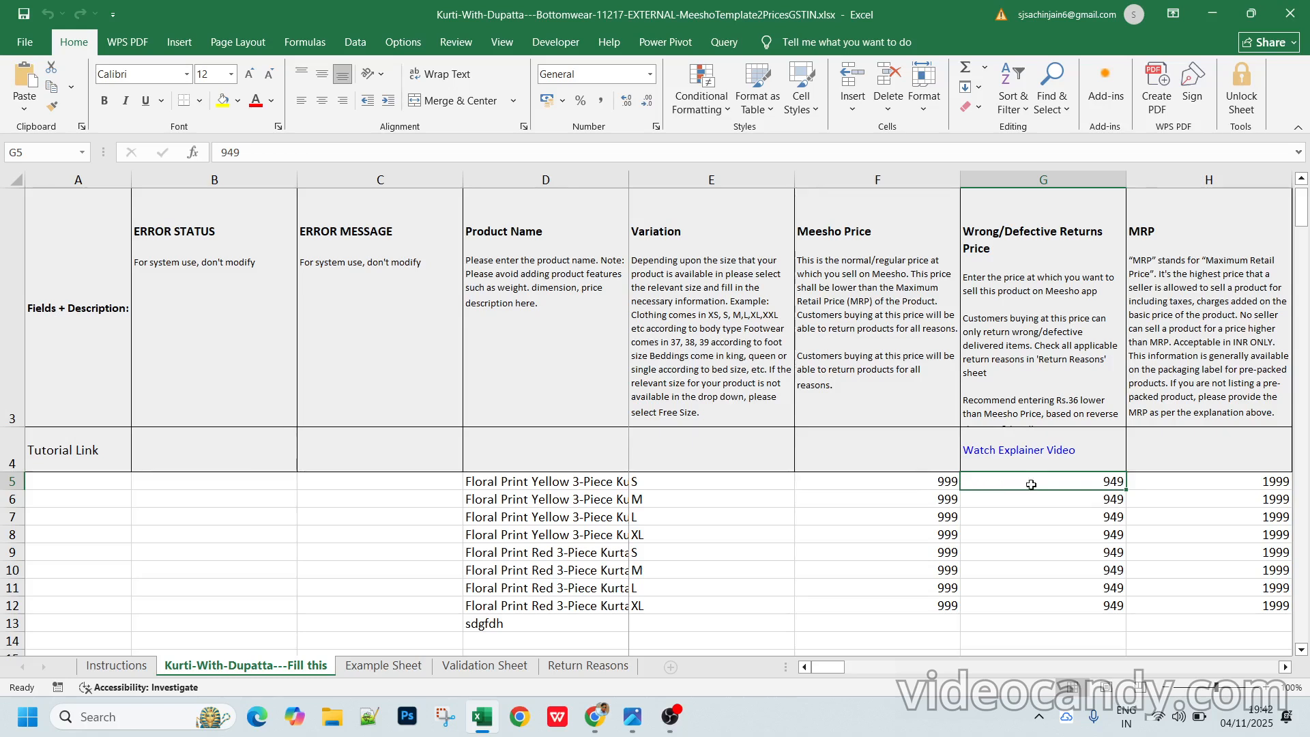
left_click(1075, 511)
left_click_drag(1054, 480, 1068, 604)
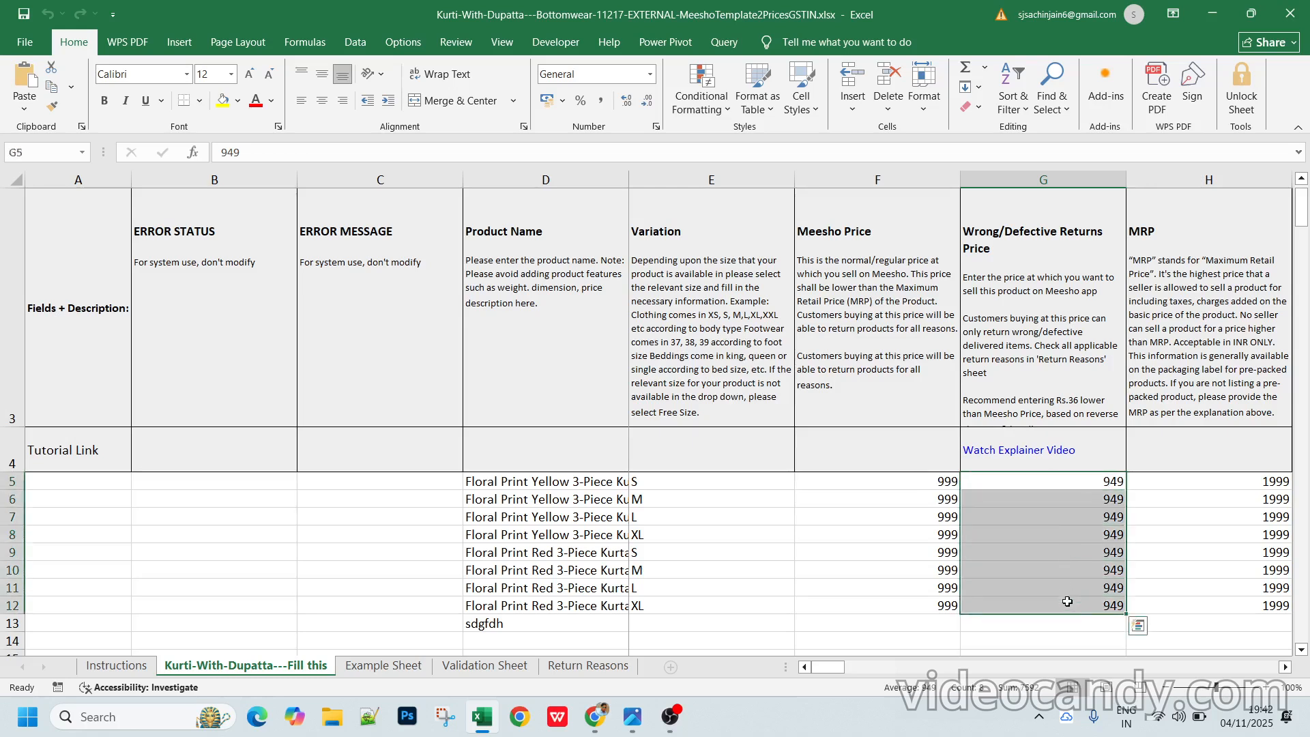
- Go over the Wrong/Defective Returns Price column again from G5 down to G12
left_click(1028, 486)
left_click_drag(1100, 484, 1107, 599)
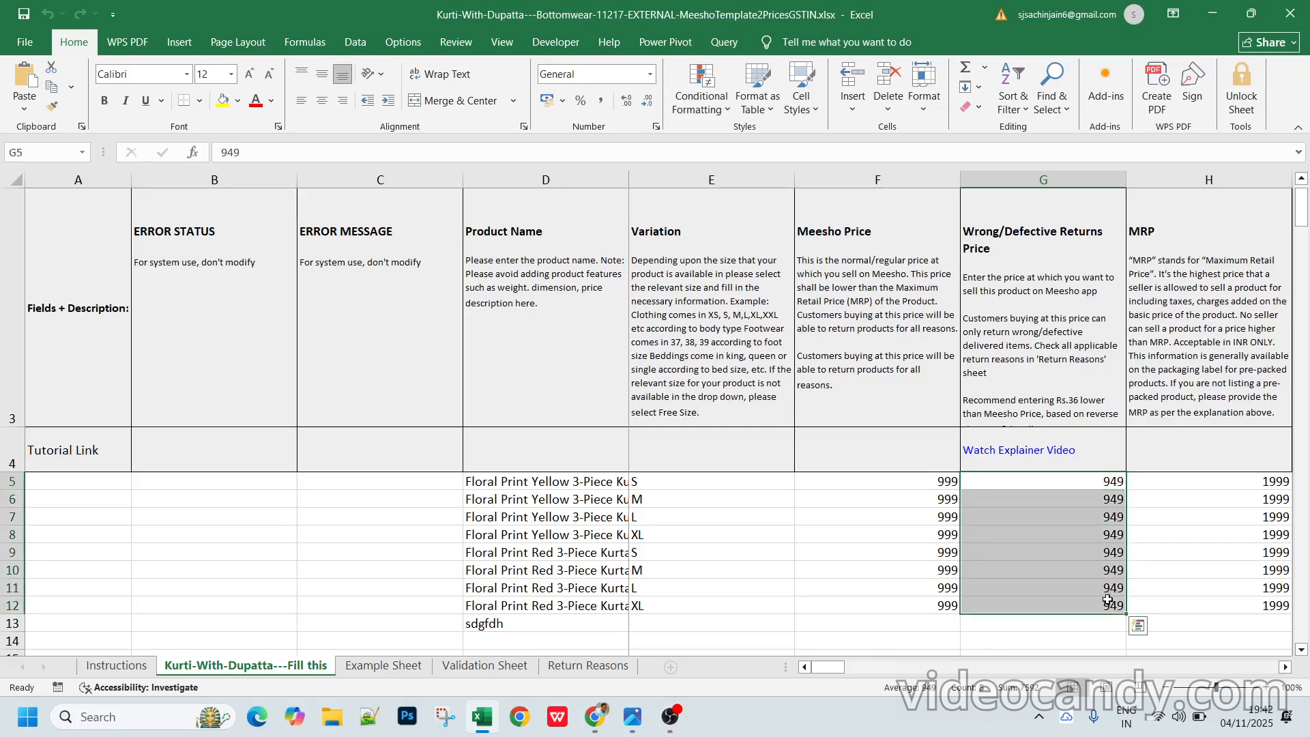
left_click(1067, 484)
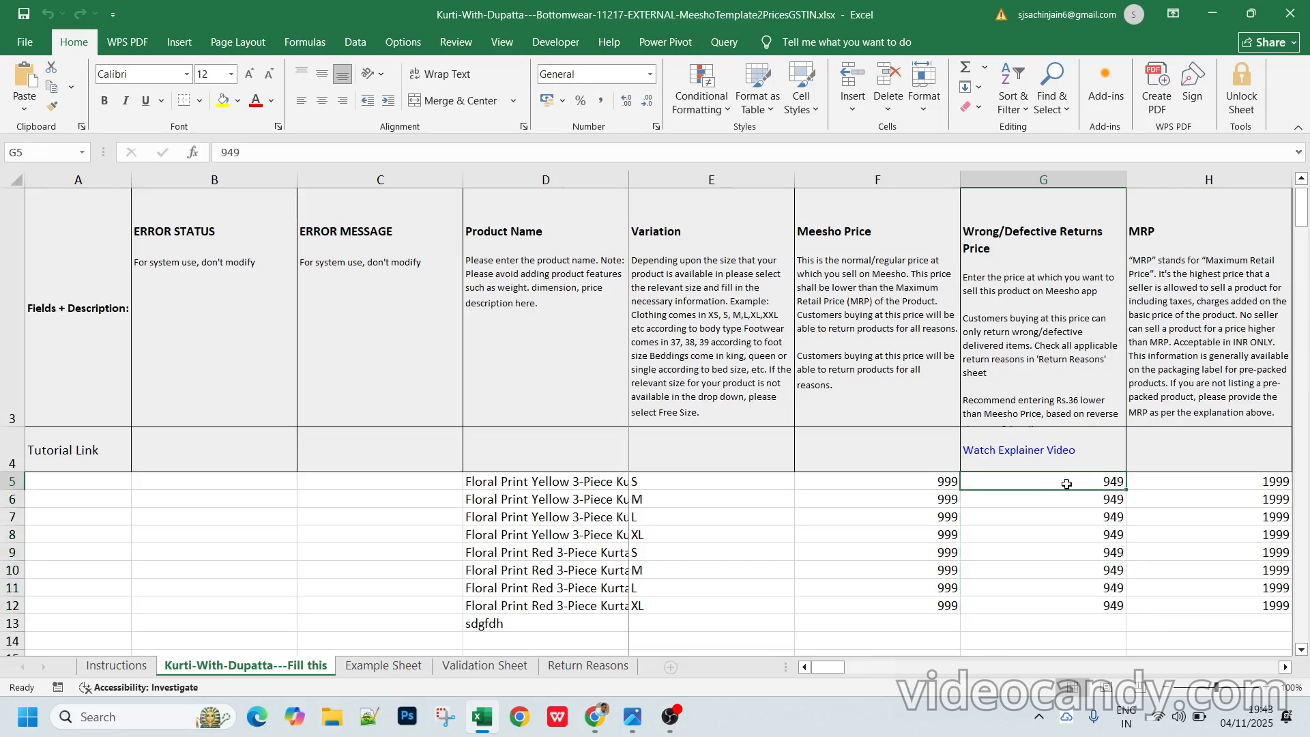
left_click_drag(1067, 481, 1088, 600)
- Select the MRP values in H5:H12 and return to cell H5
key("Right")
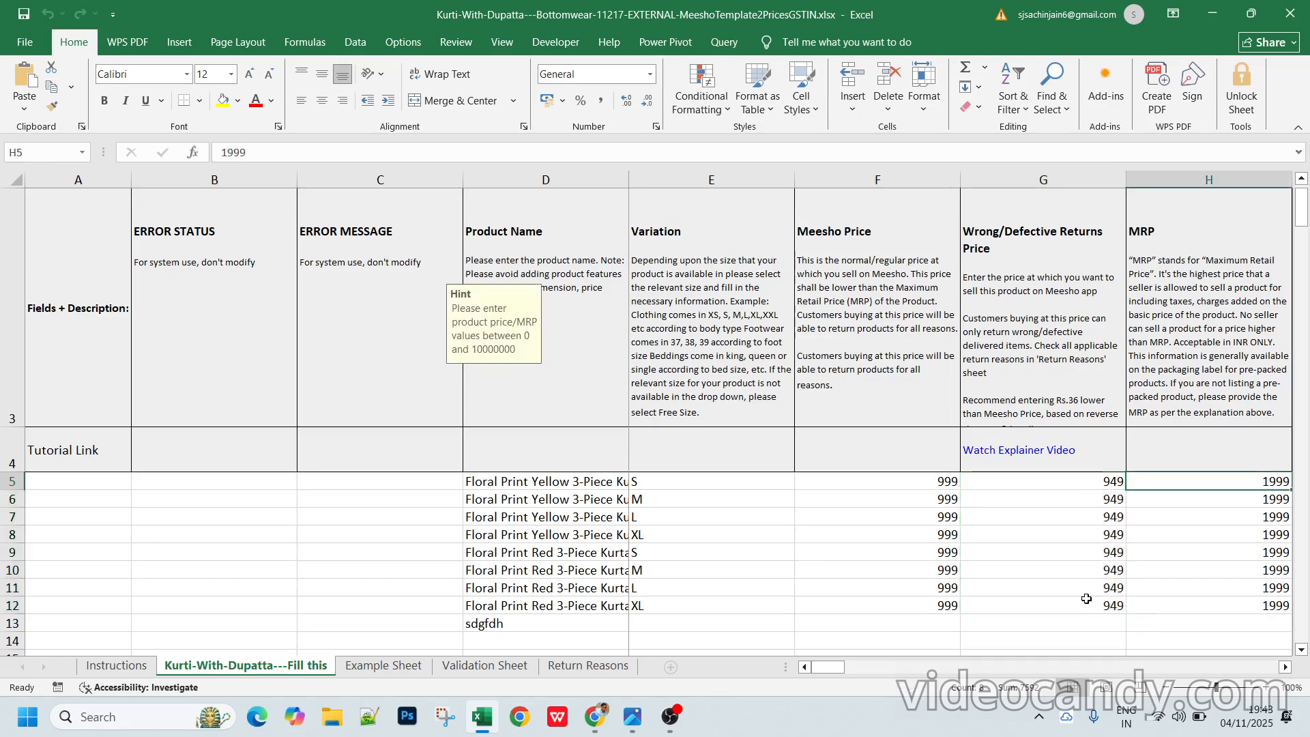
key("Right")
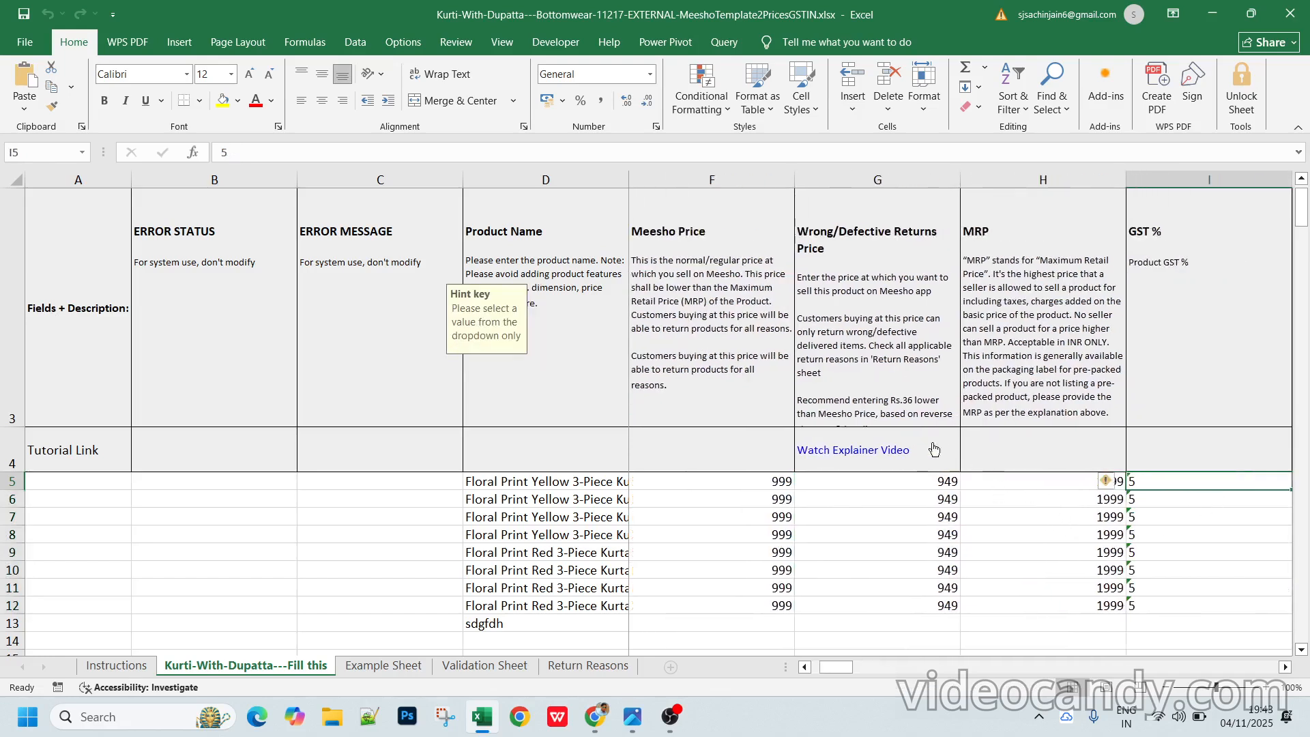
left_click_drag(1026, 480, 1038, 605)
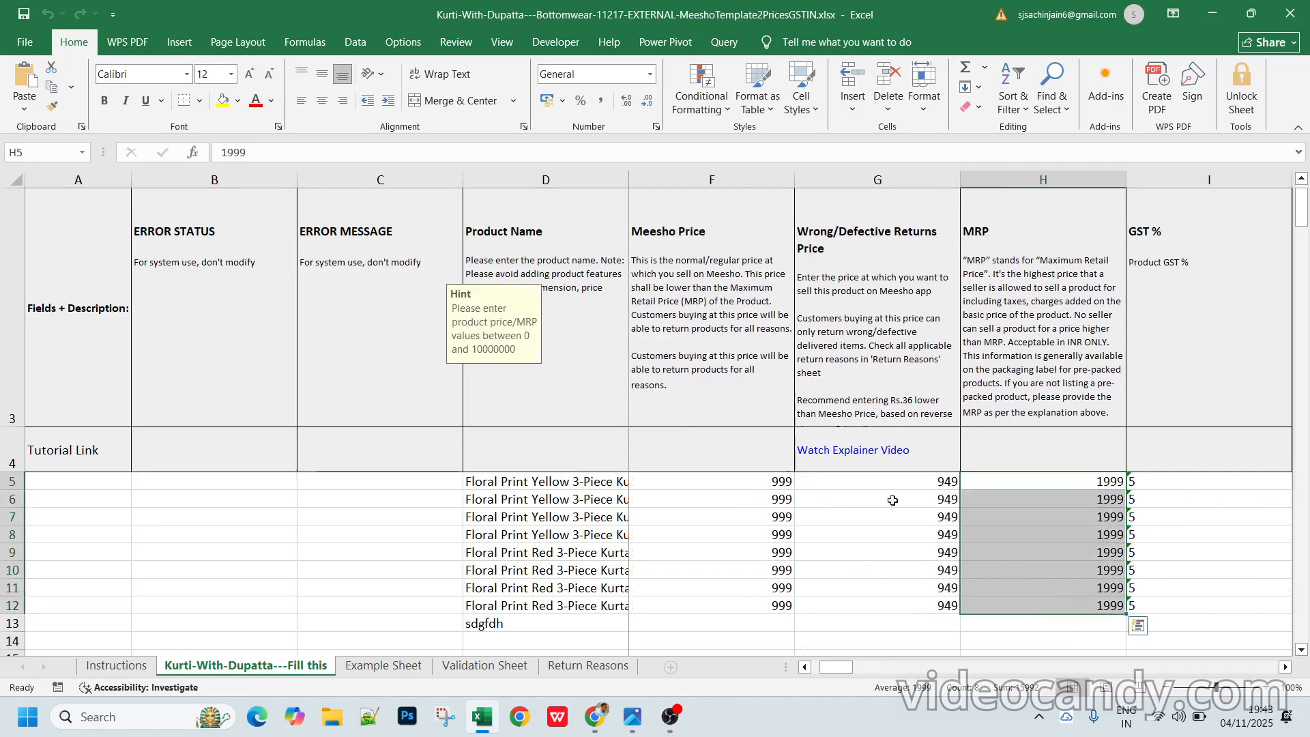
left_click(1040, 483)
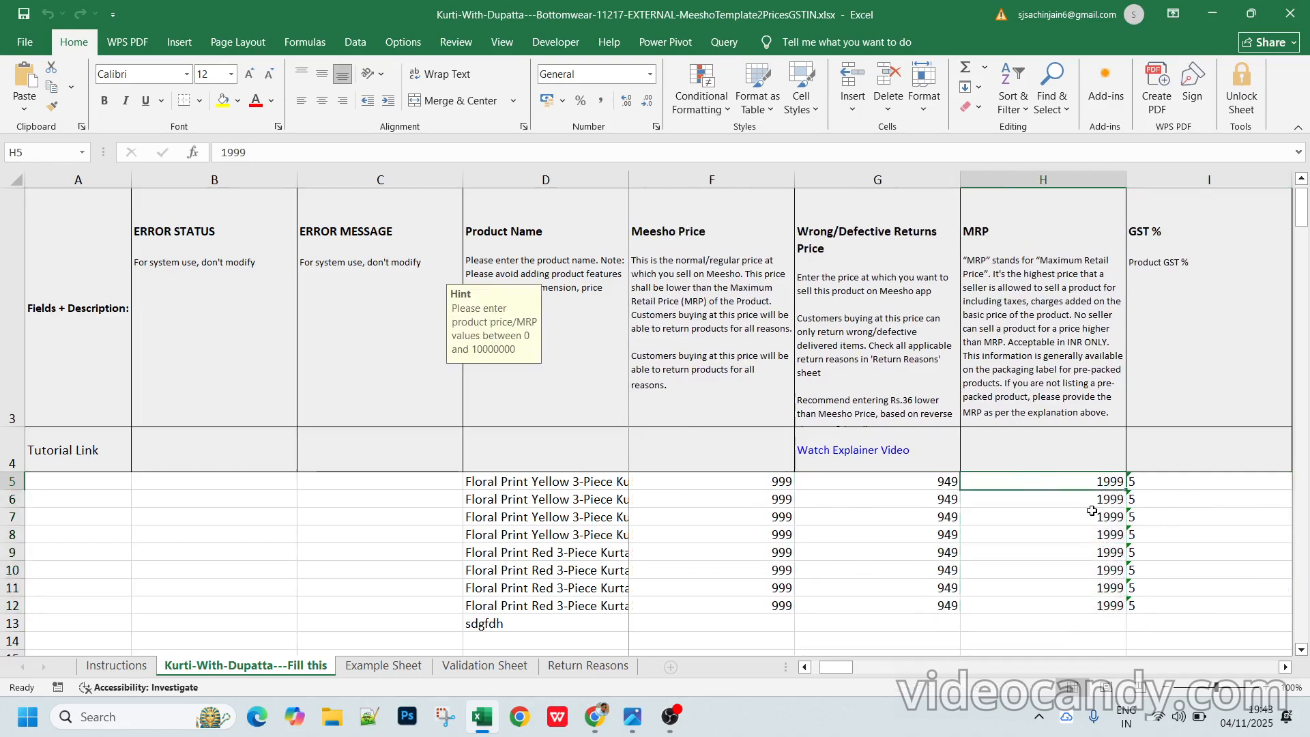
- View the allowed GST % options for I5 without changing the value
key("Right")
key("Right")
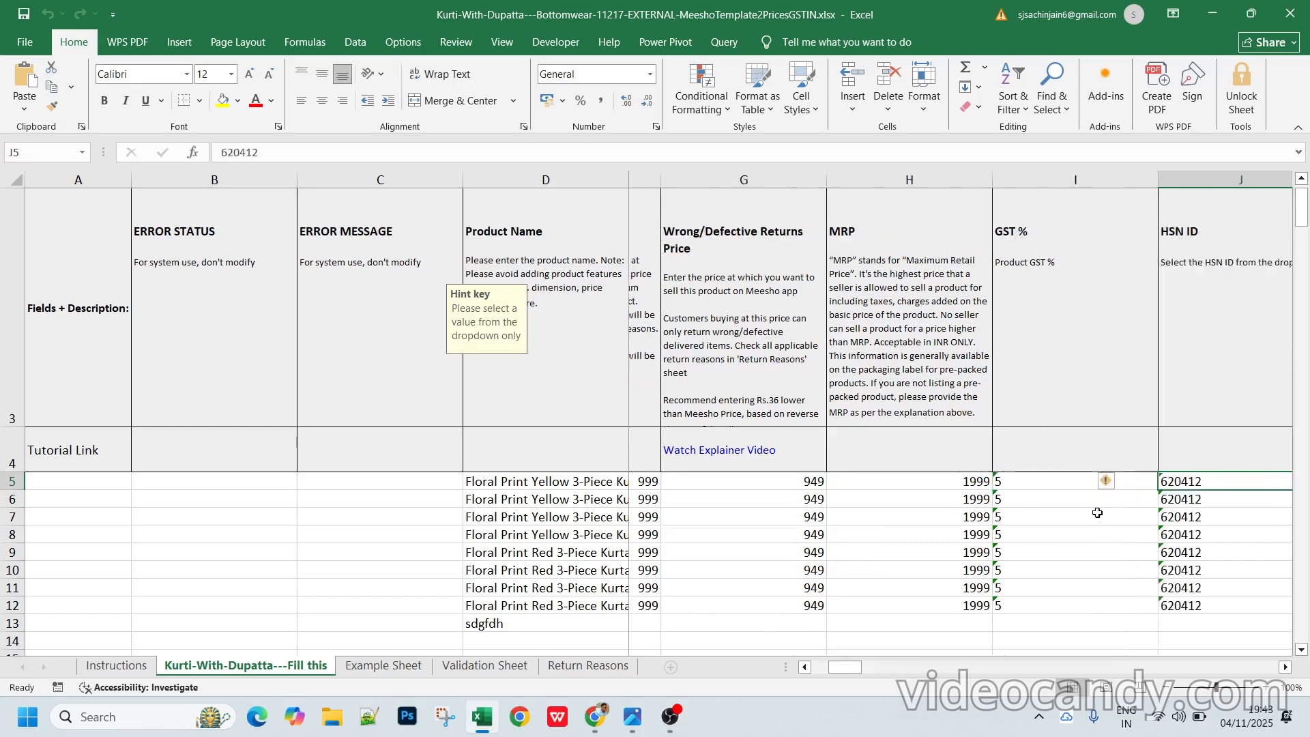
left_click(988, 481)
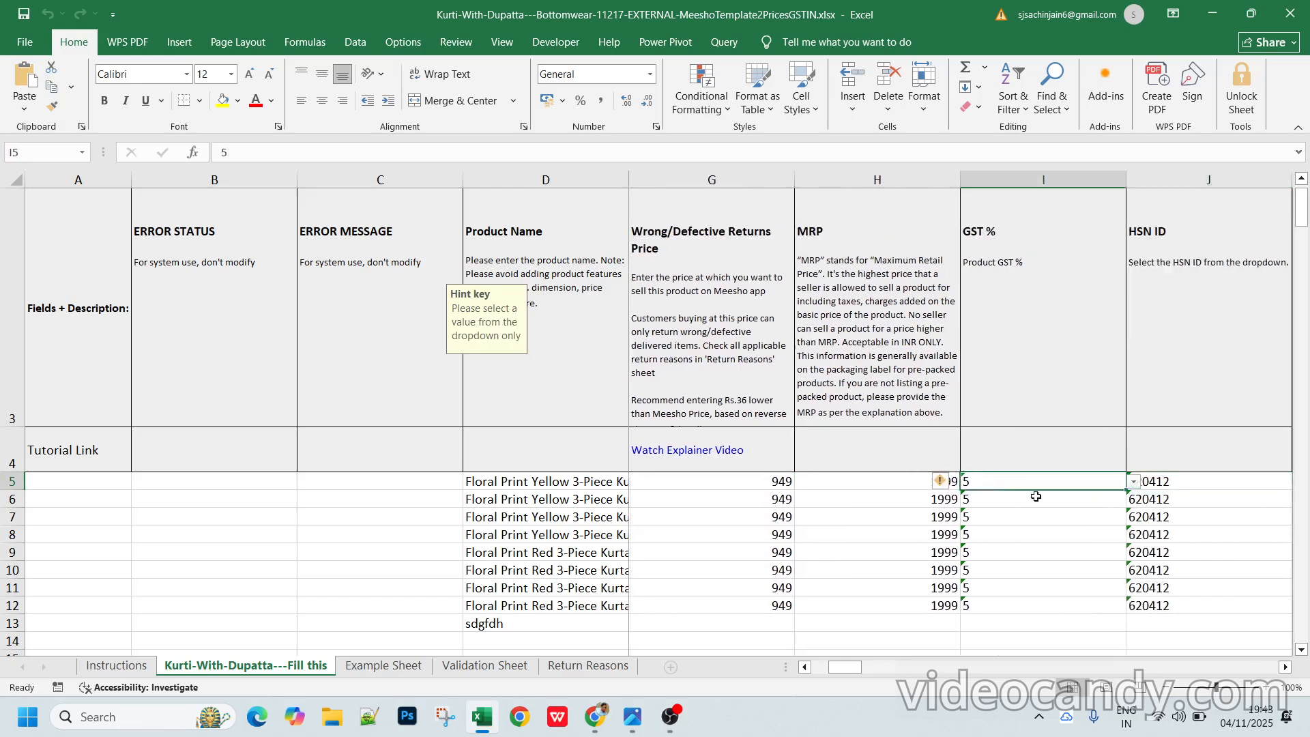
left_click(1134, 484)
left_click(1051, 583)
- Try to enter 5 manually as the GST % in I13 and discard the entry
left_click(1011, 624)
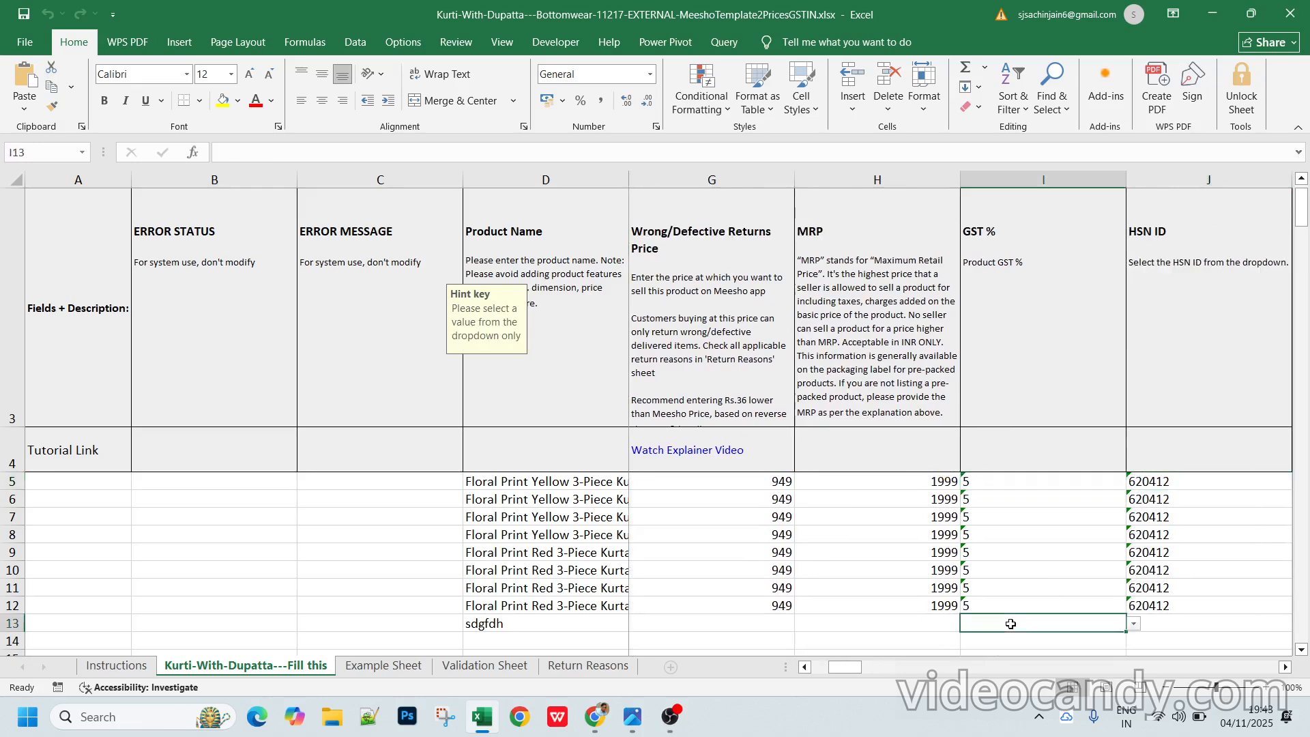
type("5")
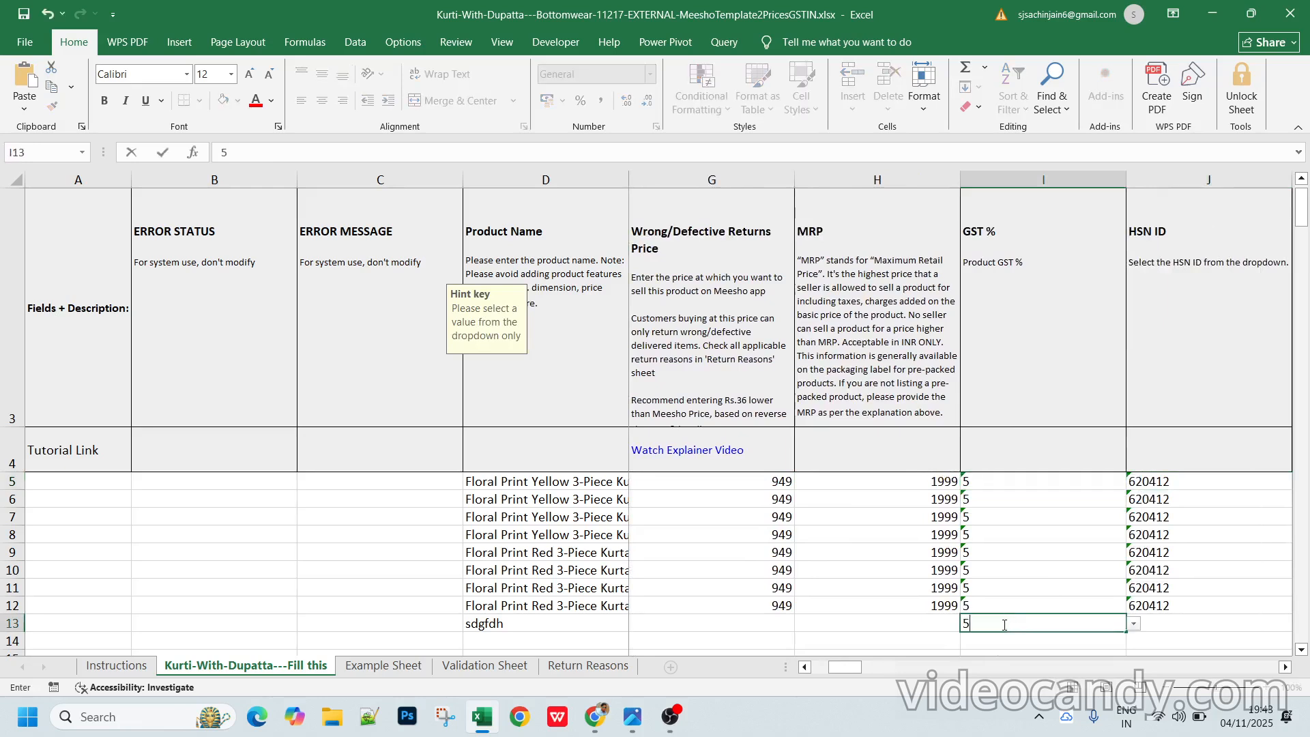
left_click(879, 622)
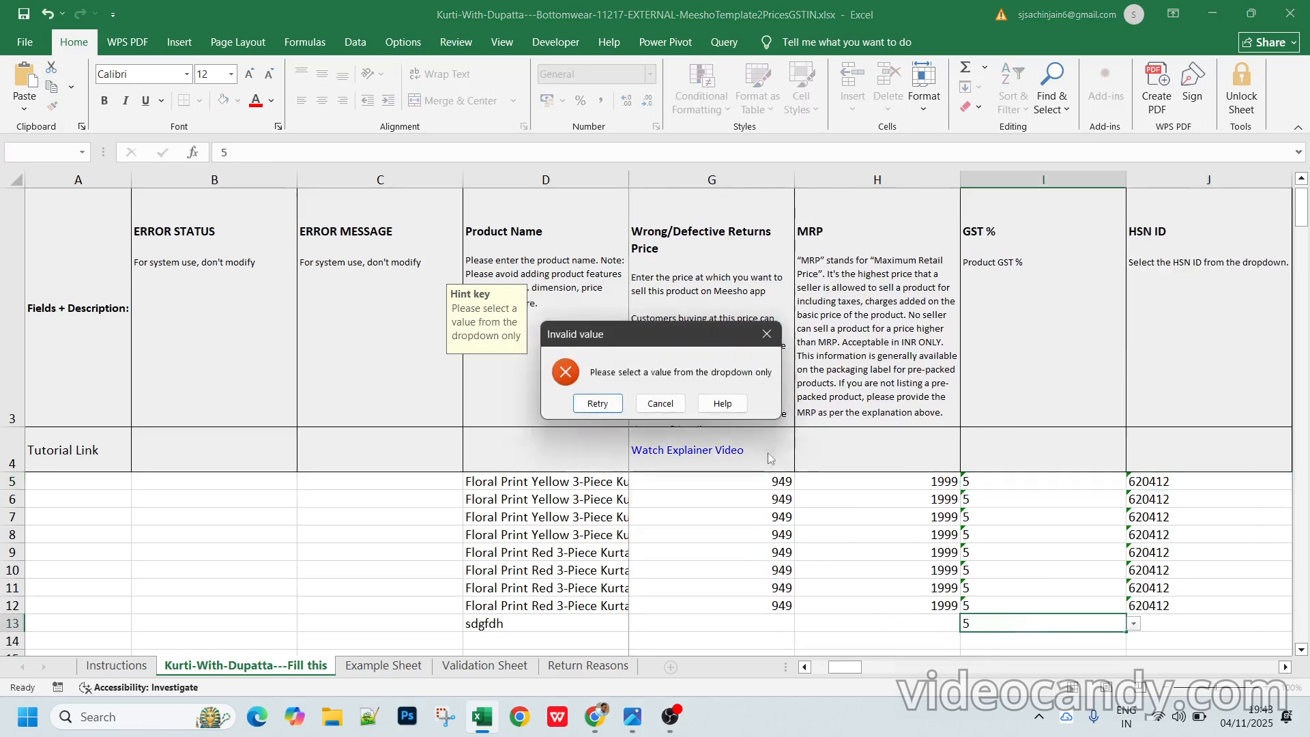
left_click(768, 335)
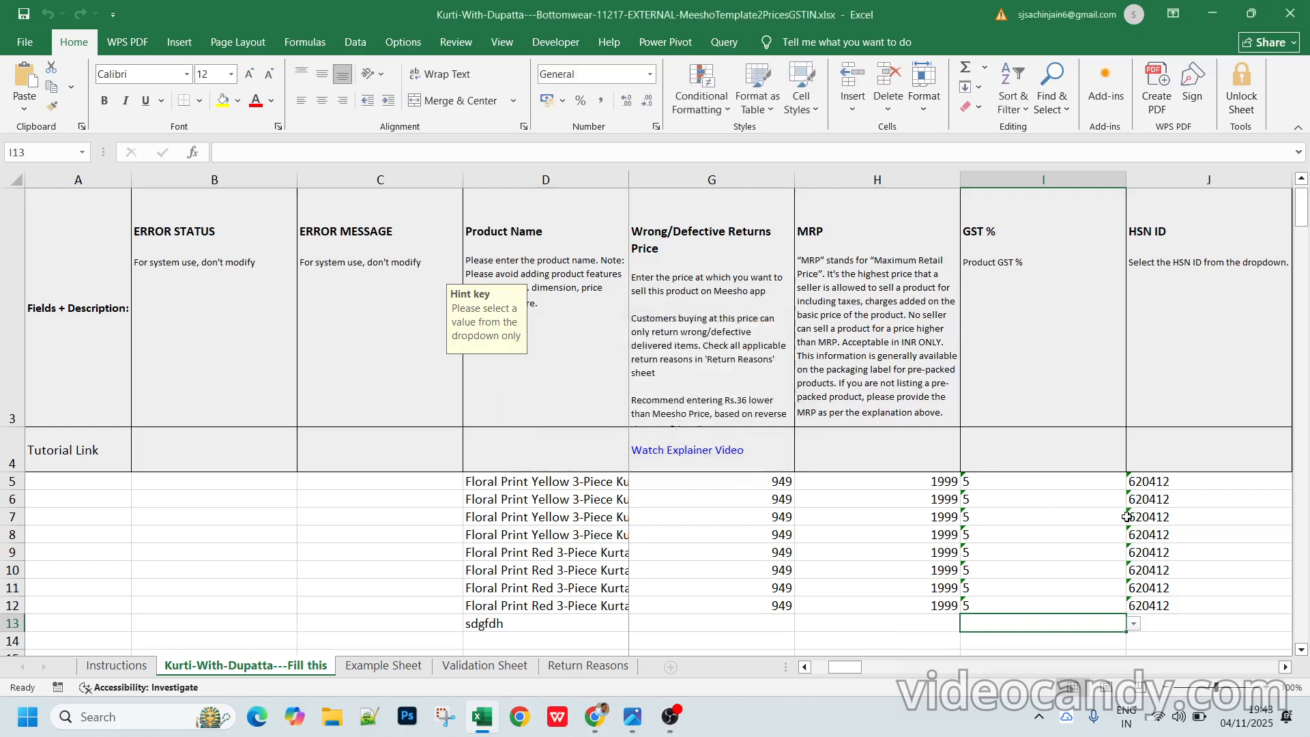
- View the allowed HSN ID options for J5 without changing the selected code
key("Tab")
scroll(1150, 482, "right", 1)
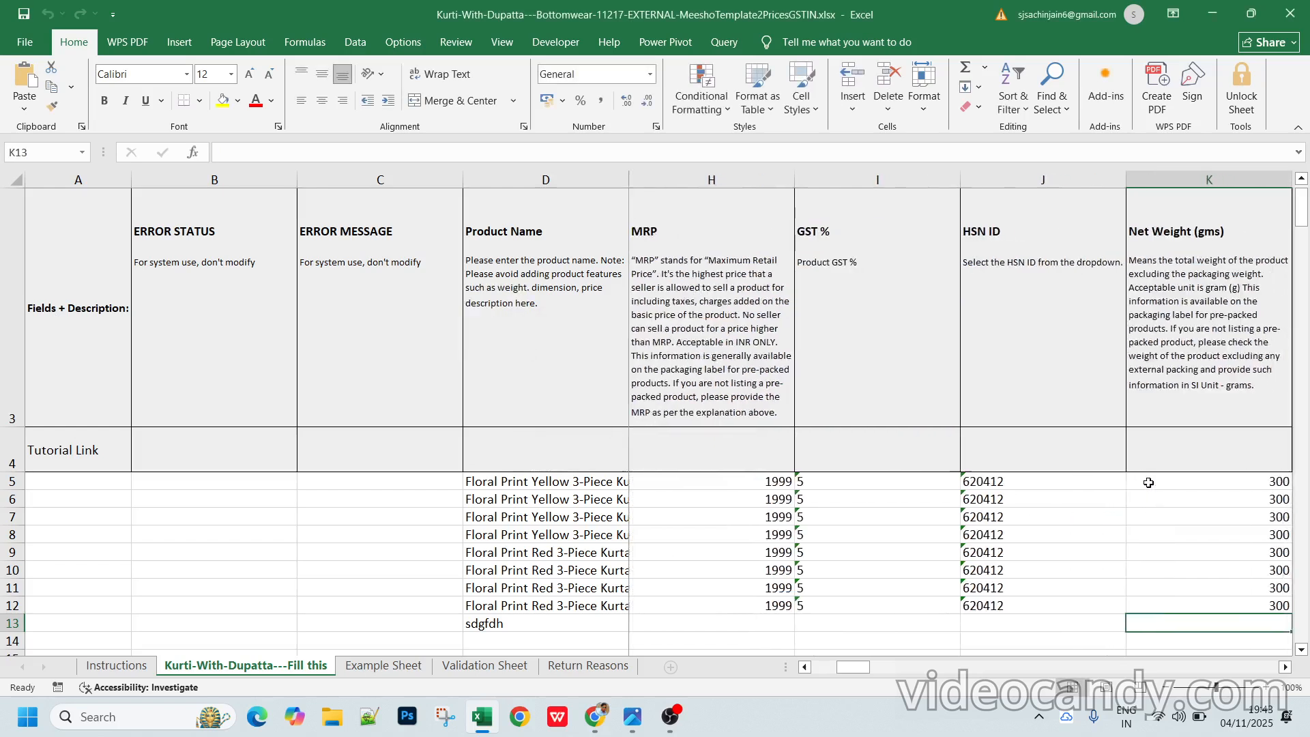
left_click(1048, 482)
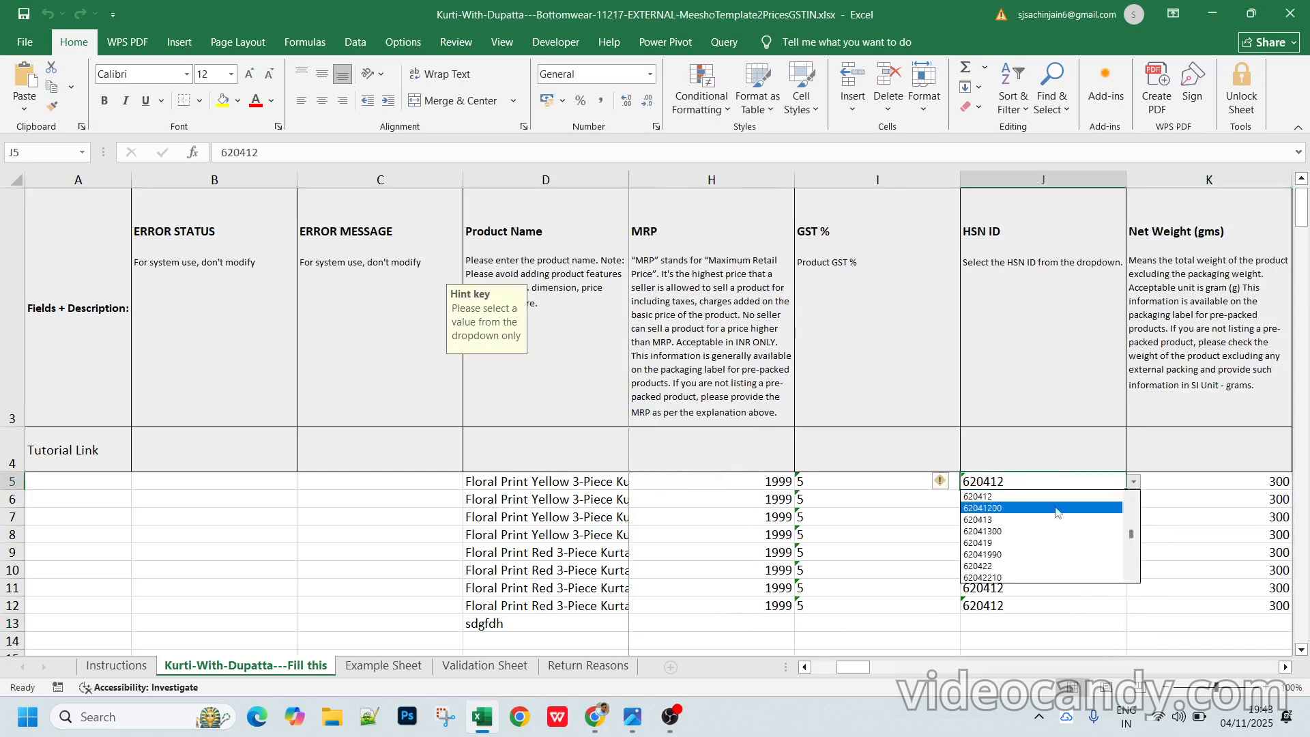
left_click(1172, 513)
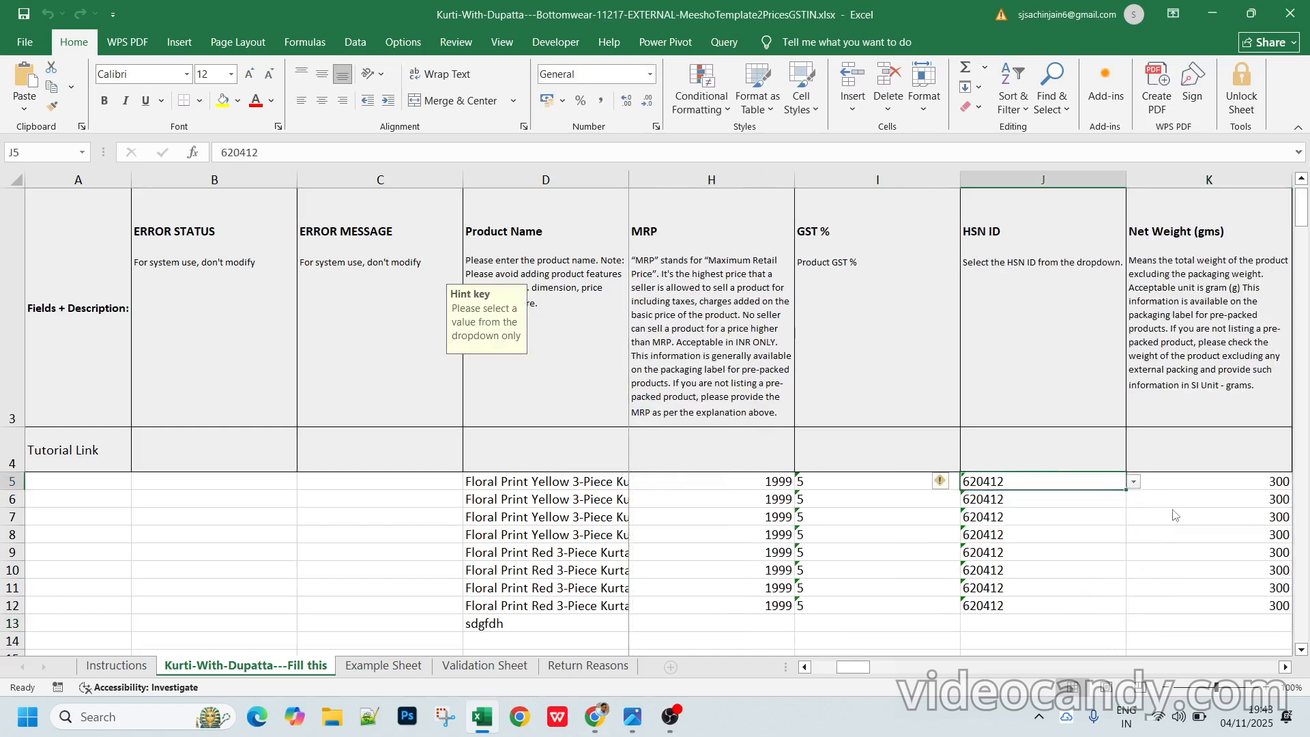
- Switch to Chrome, search Google for "kurta set hsn code" in a new tab and expand the AI overview
left_click(1206, 18)
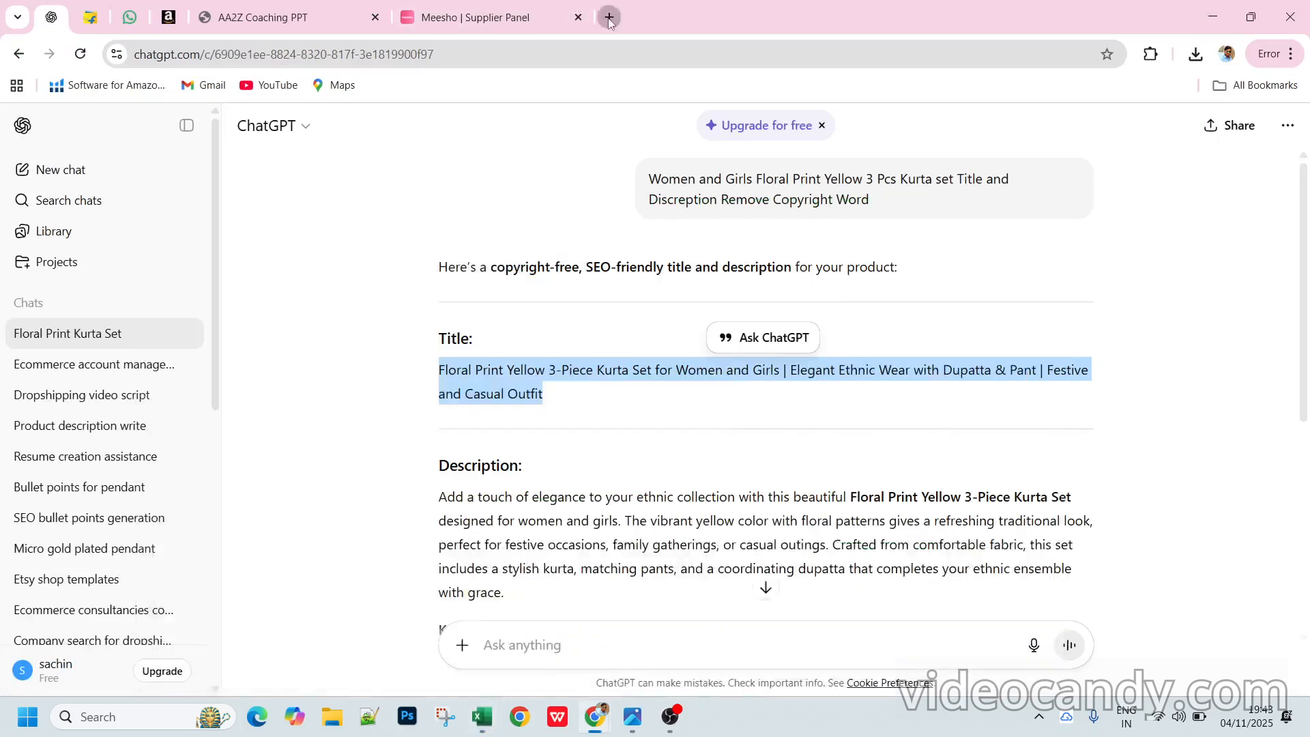
left_click(608, 17)
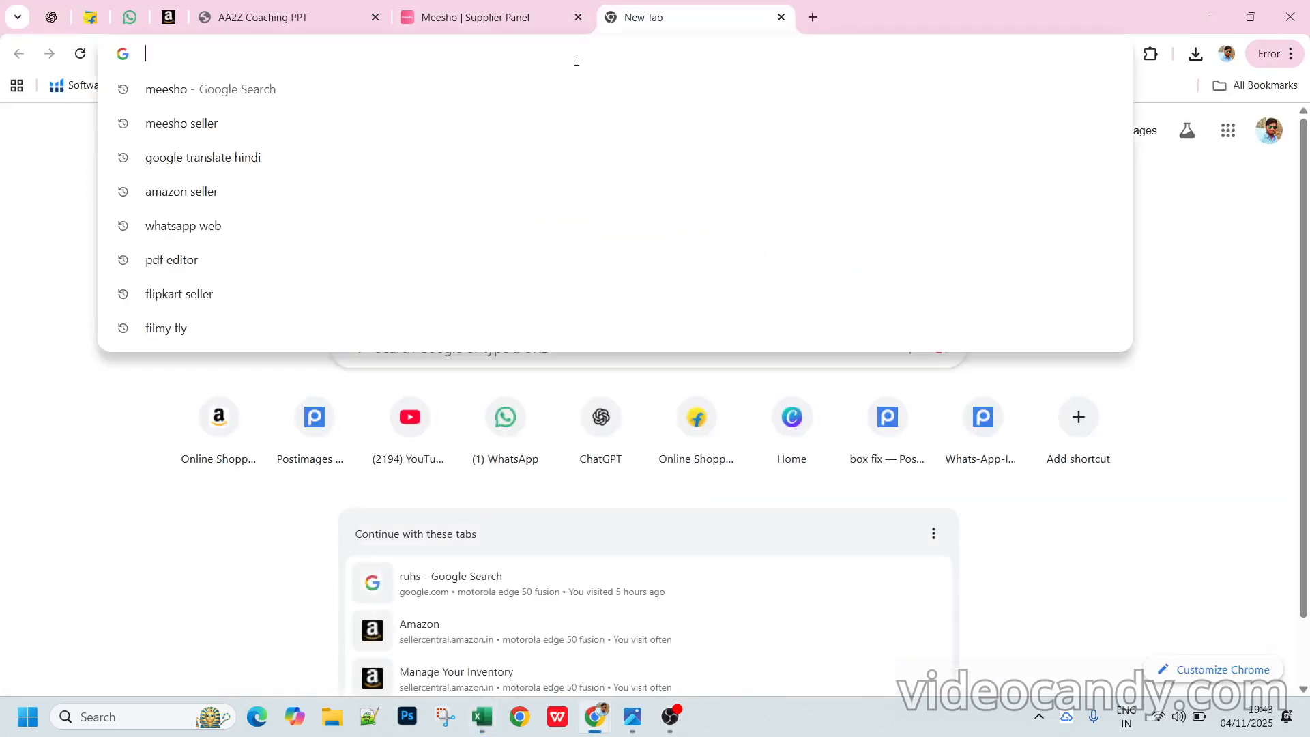
type("kurta set")
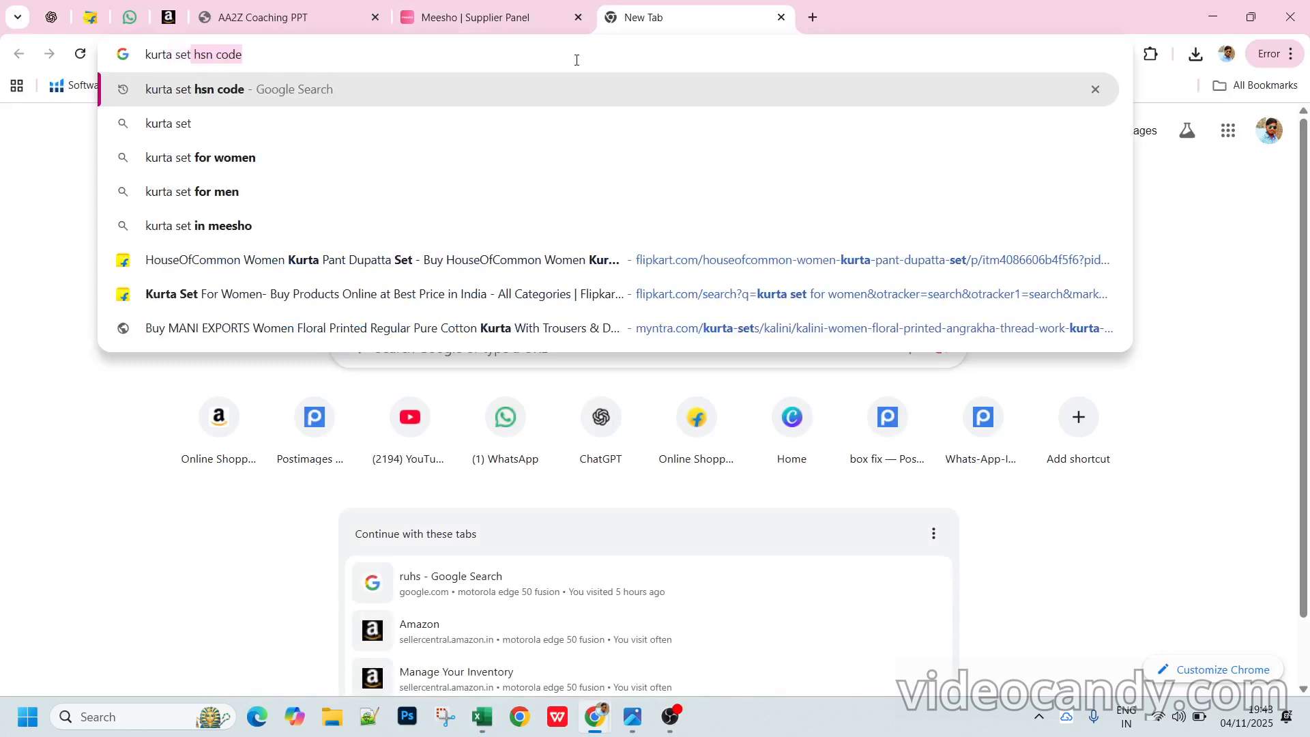
key("Return")
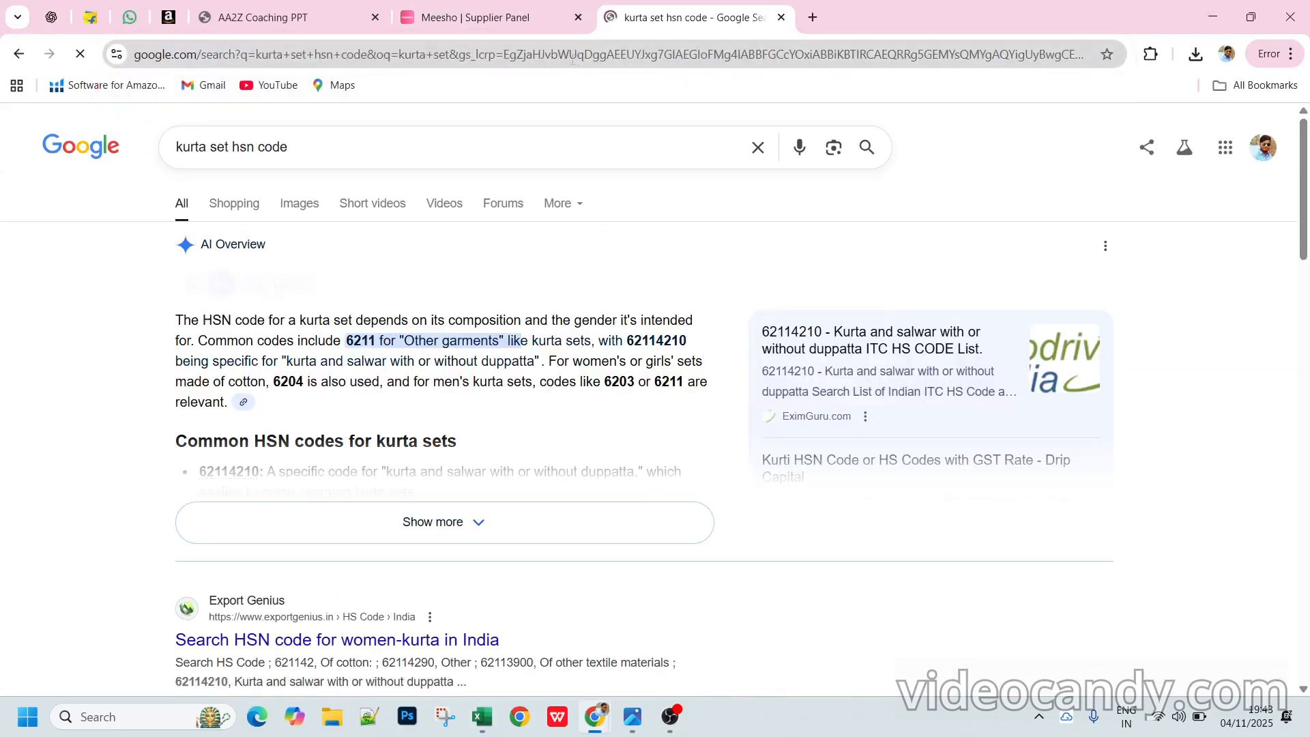
scroll(432, 353, "down", 3)
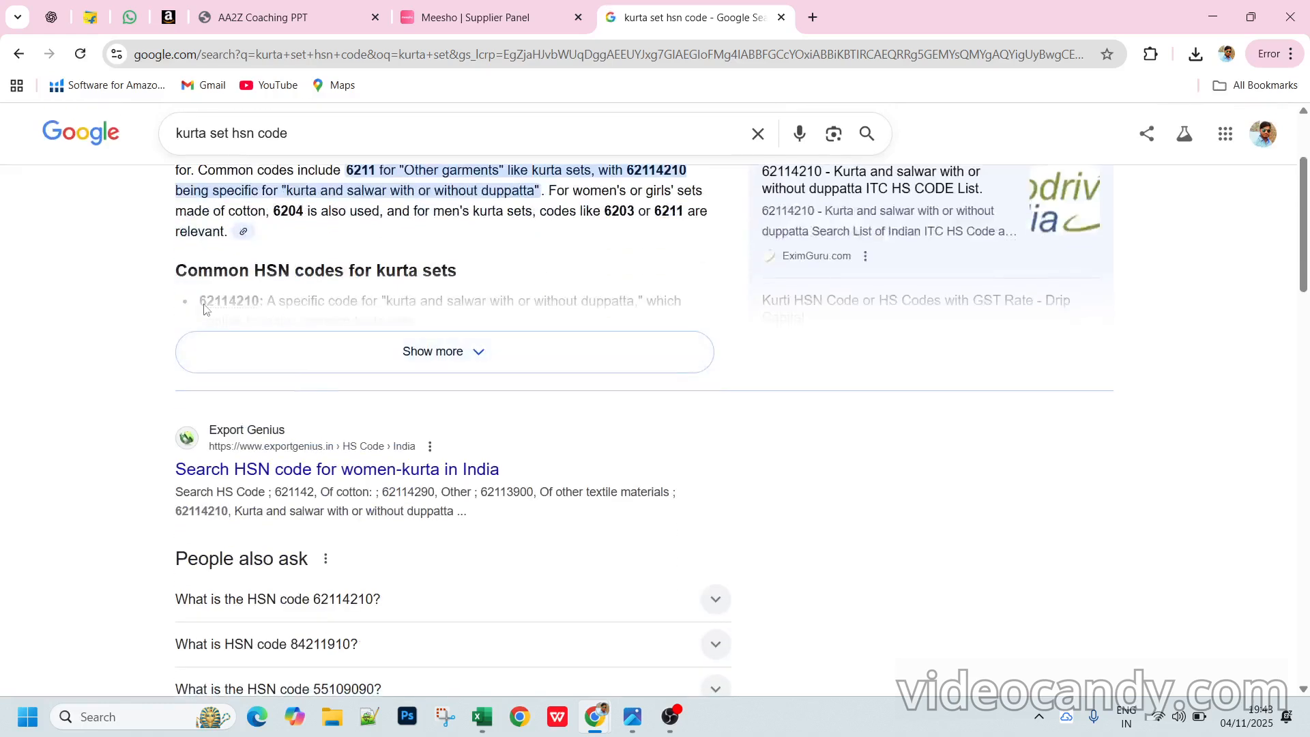
left_click(425, 353)
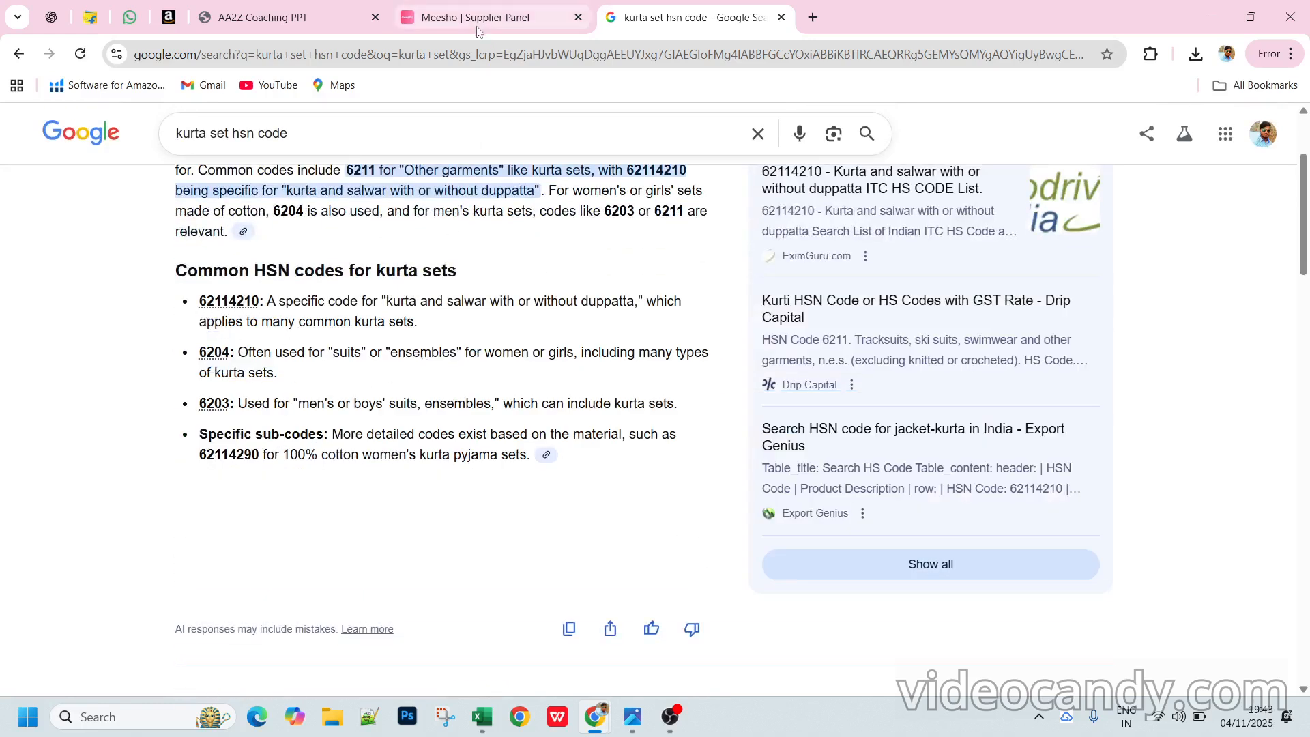
- Switch back to Excel and check the Net Weight (gms) column at K5
key("alt+Tab")
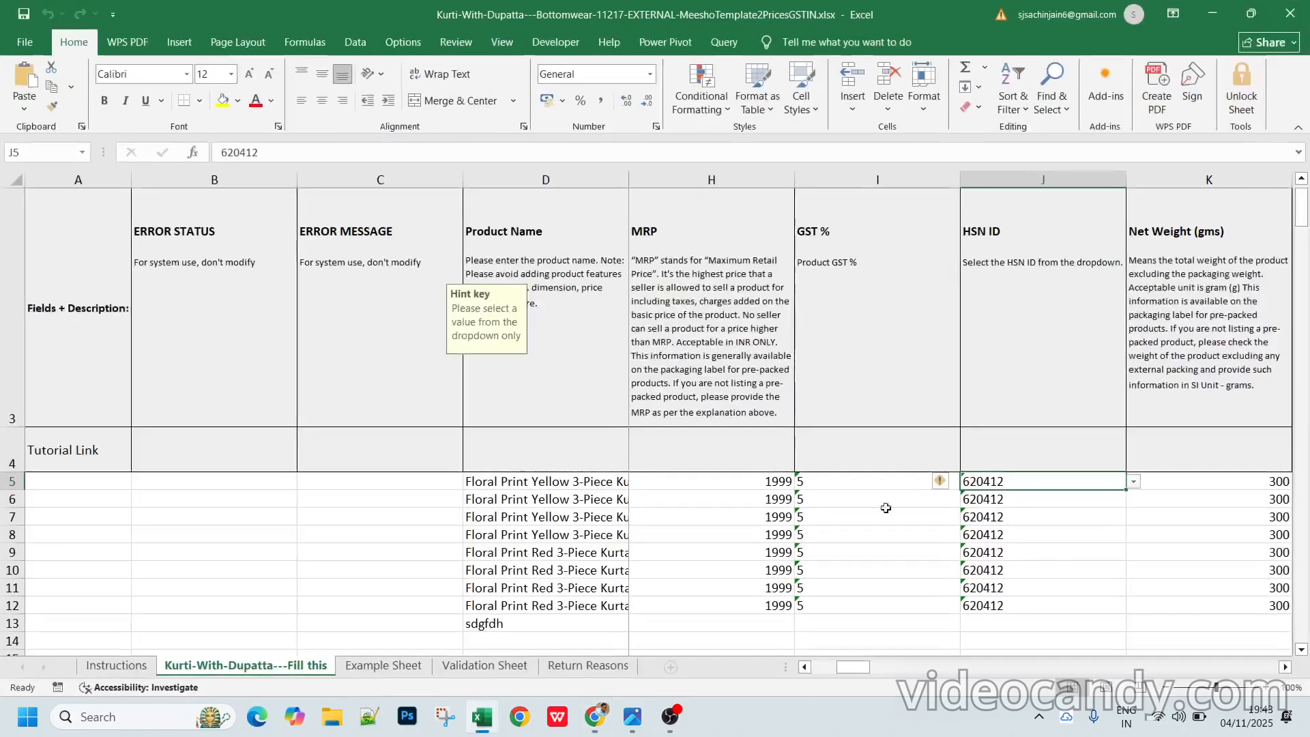
left_click(1151, 492)
key("Right")
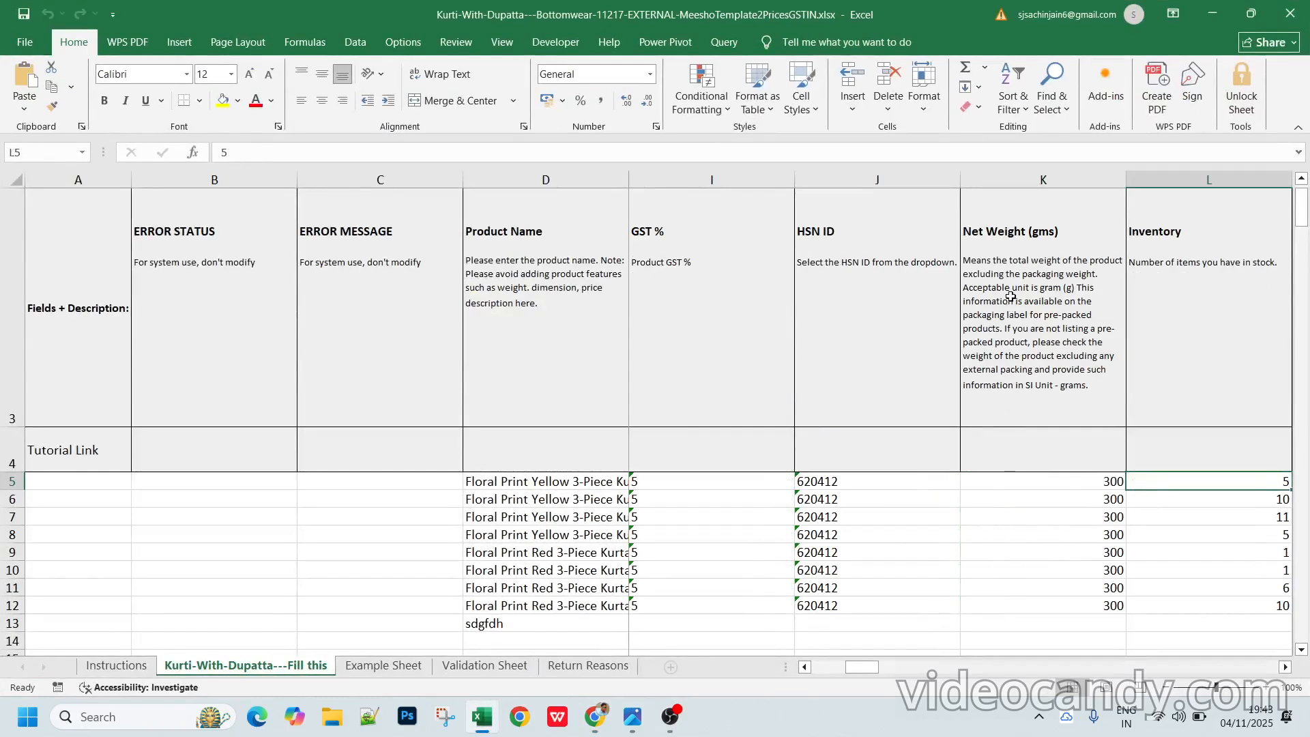
left_click(1031, 477)
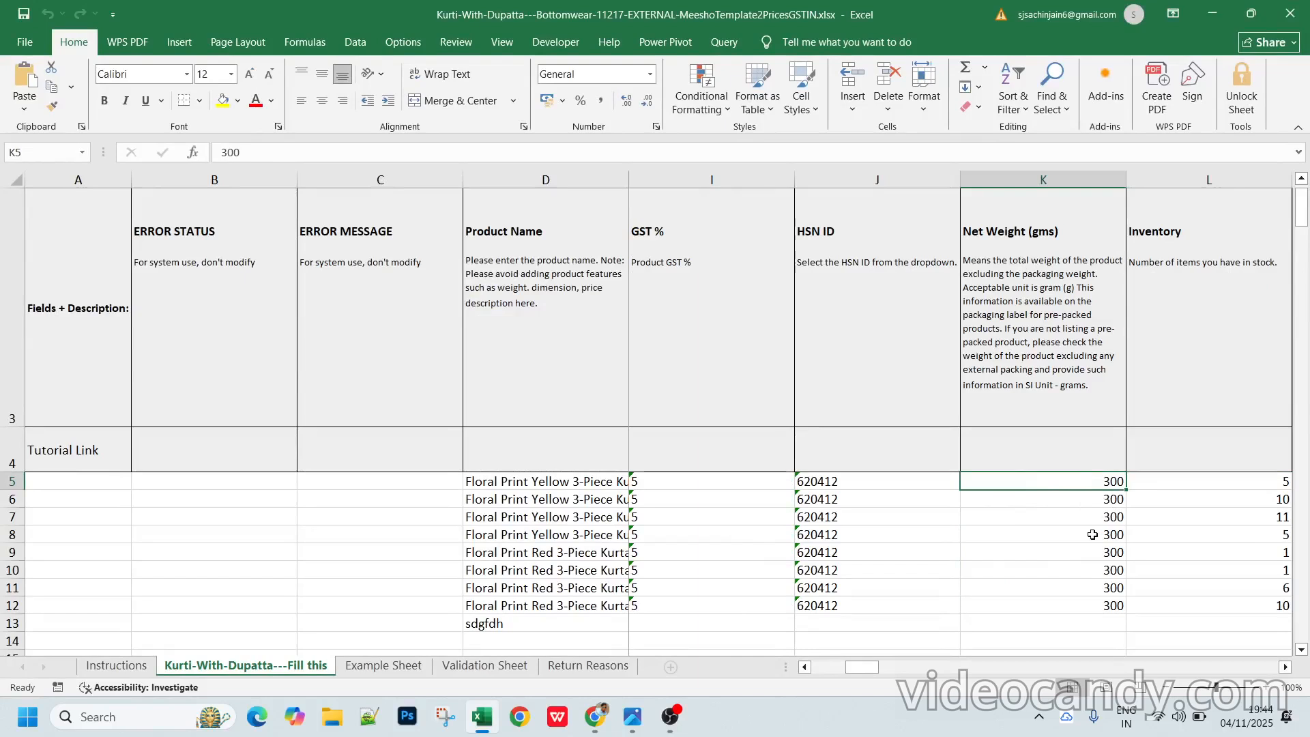
- Check the Inventory quantities in L5 and L6 and select the whole range L5:L12
key("Right")
key("Right")
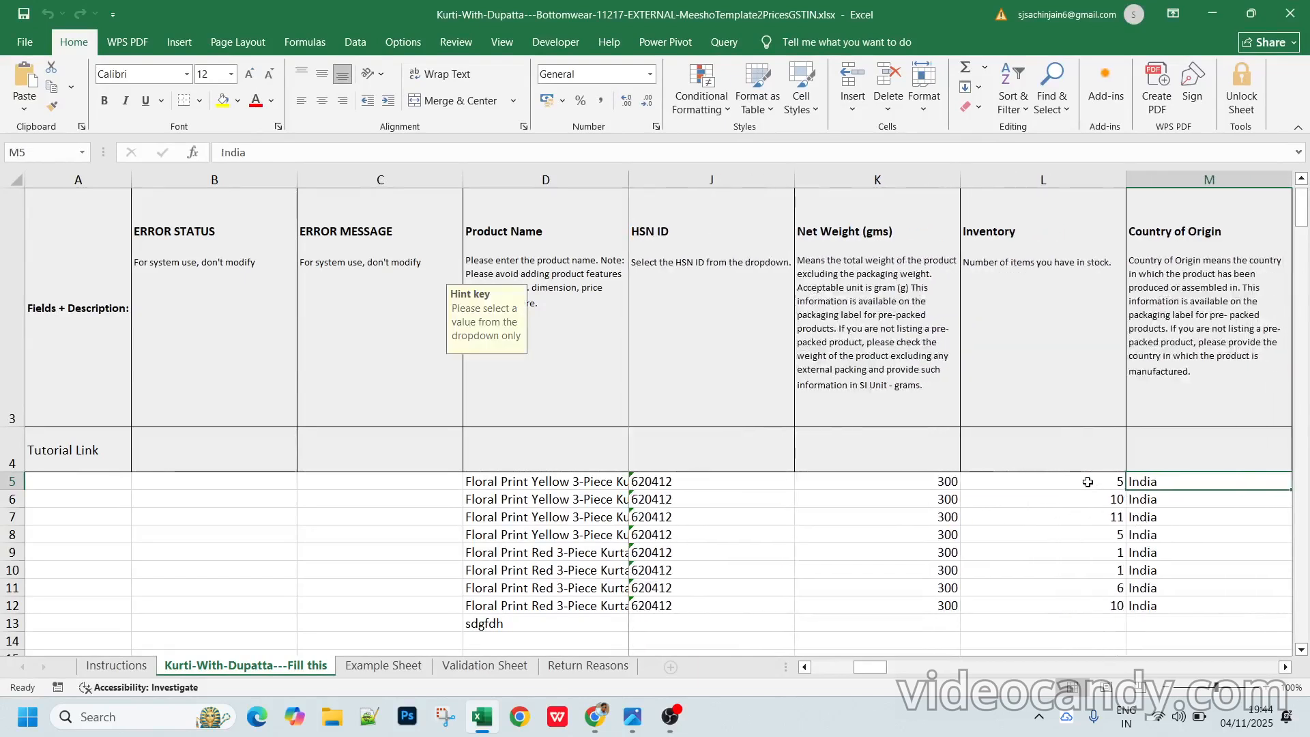
left_click(1088, 482)
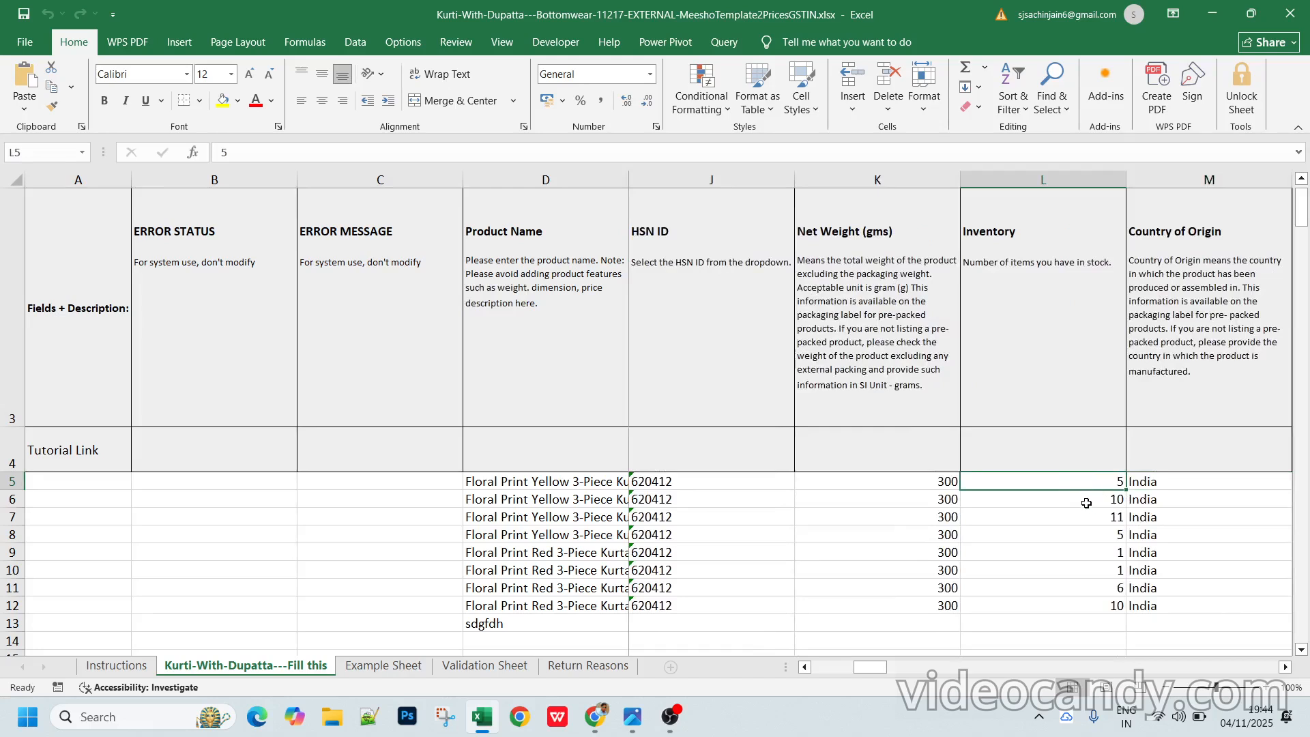
left_click(1092, 501)
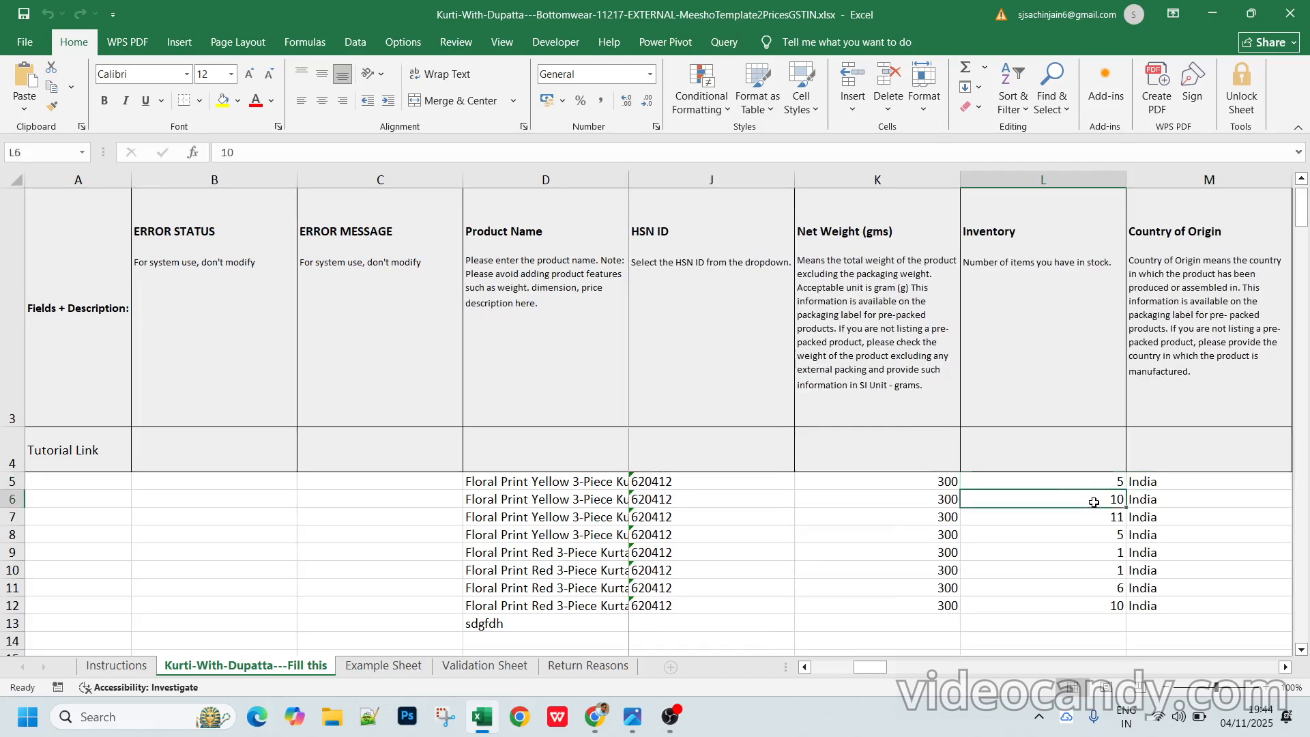
left_click_drag(1097, 486, 1115, 604)
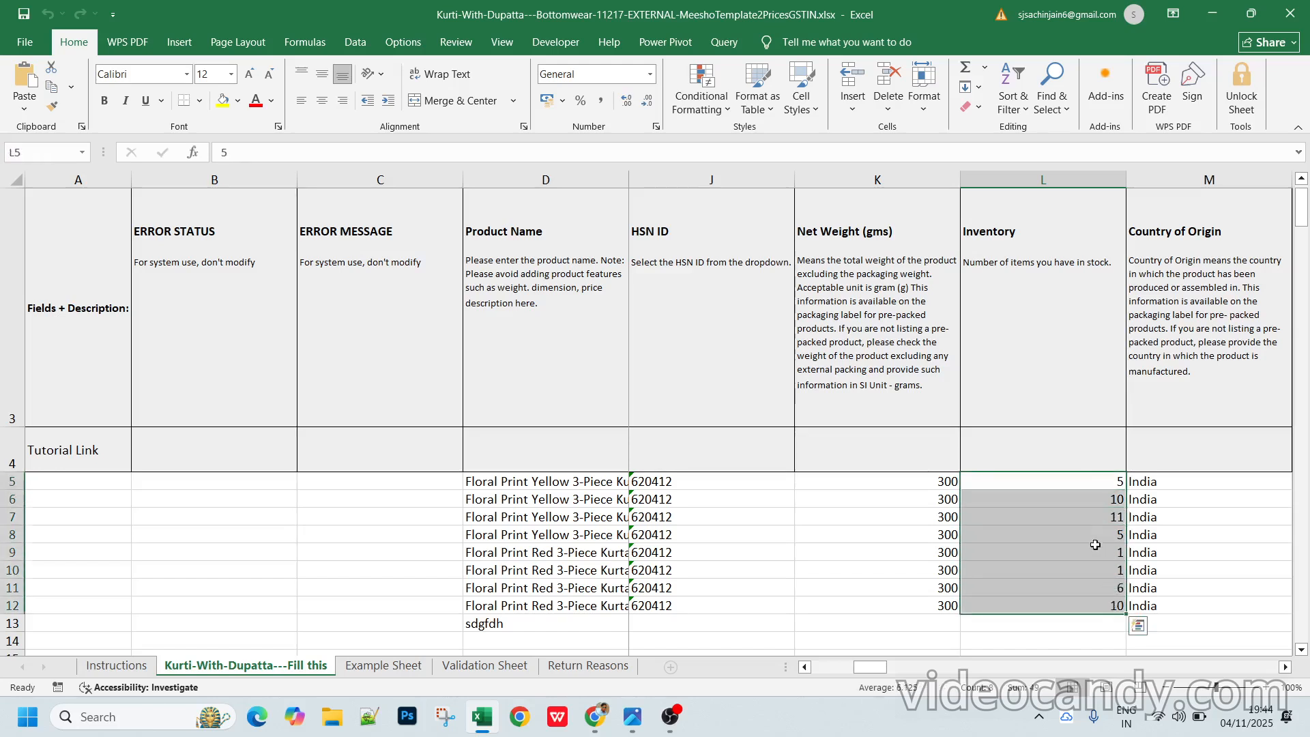
left_click(1078, 531)
- Go past the Country of Origin column and select the manufacturer names and addresses in N5:O12
key("Right")
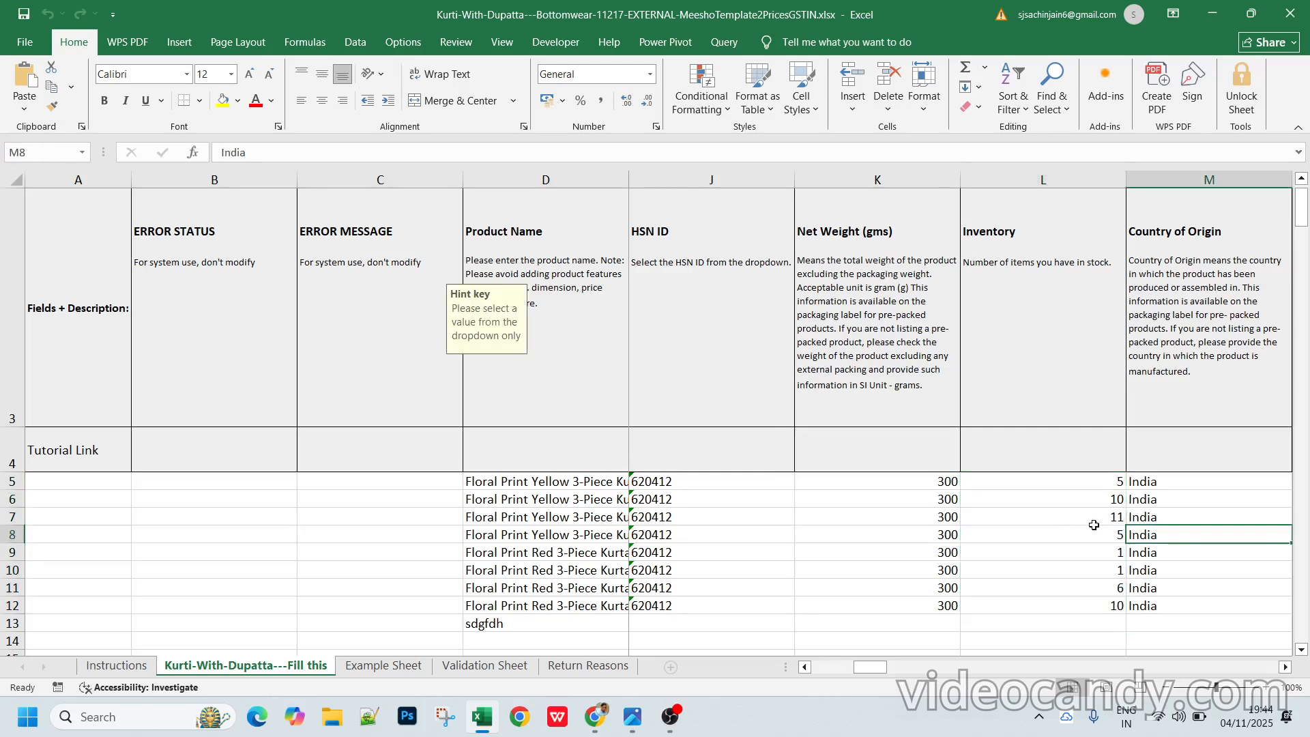
key("Right")
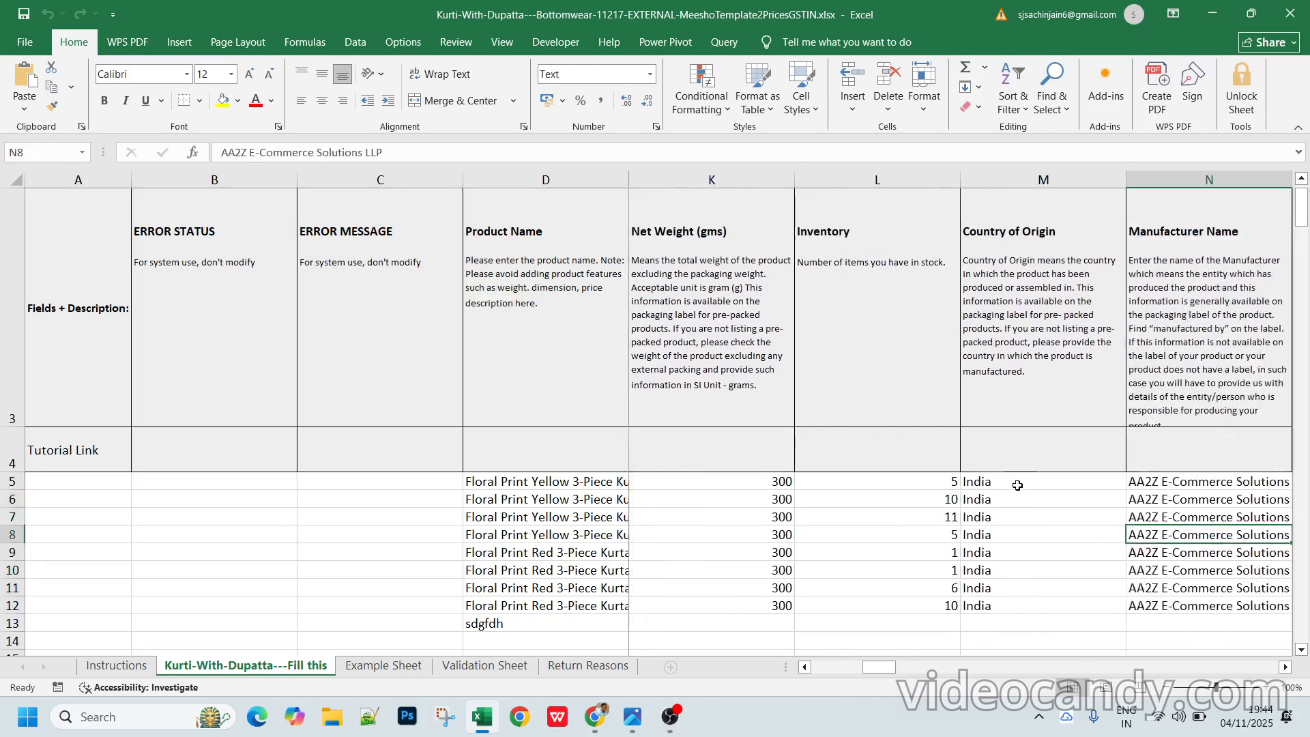
key("Right")
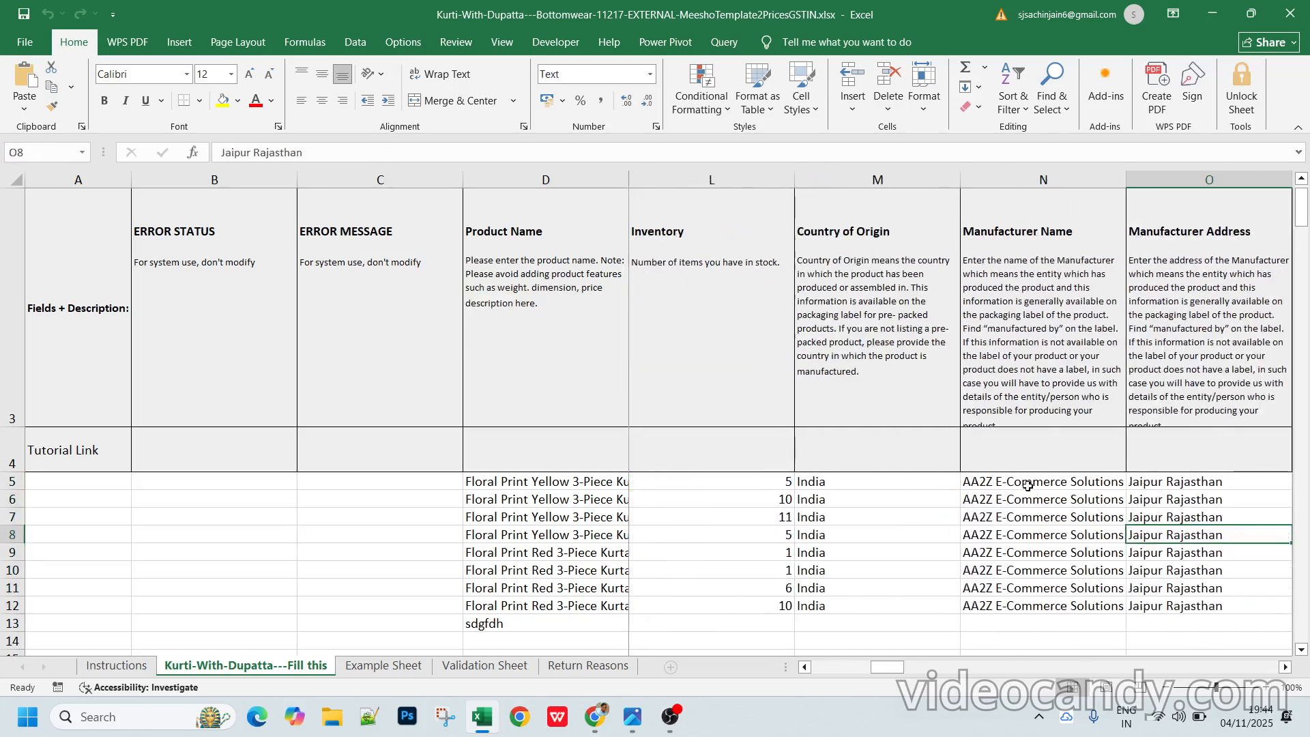
left_click_drag(1020, 476, 1180, 606)
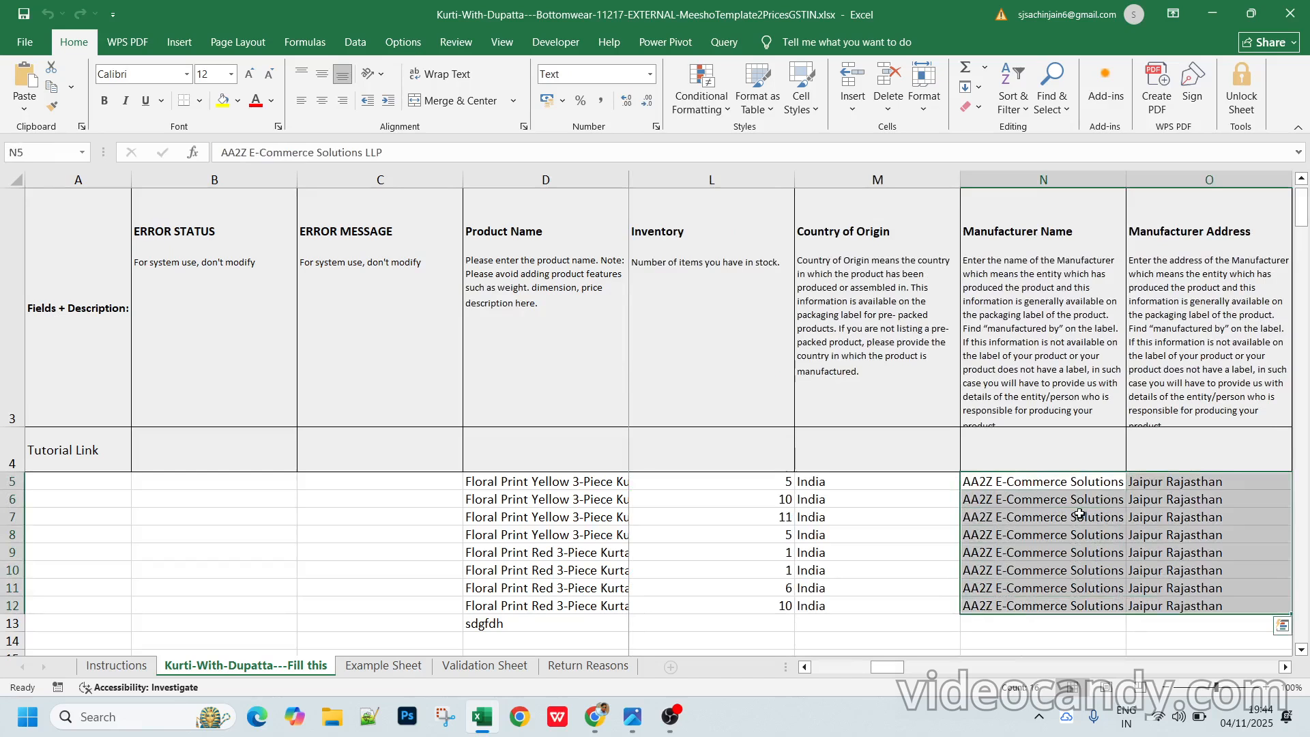
- Select only the Manufacturer Name values in N5:N12, followed by the Manufacturer Address cell O5
left_click(1066, 482)
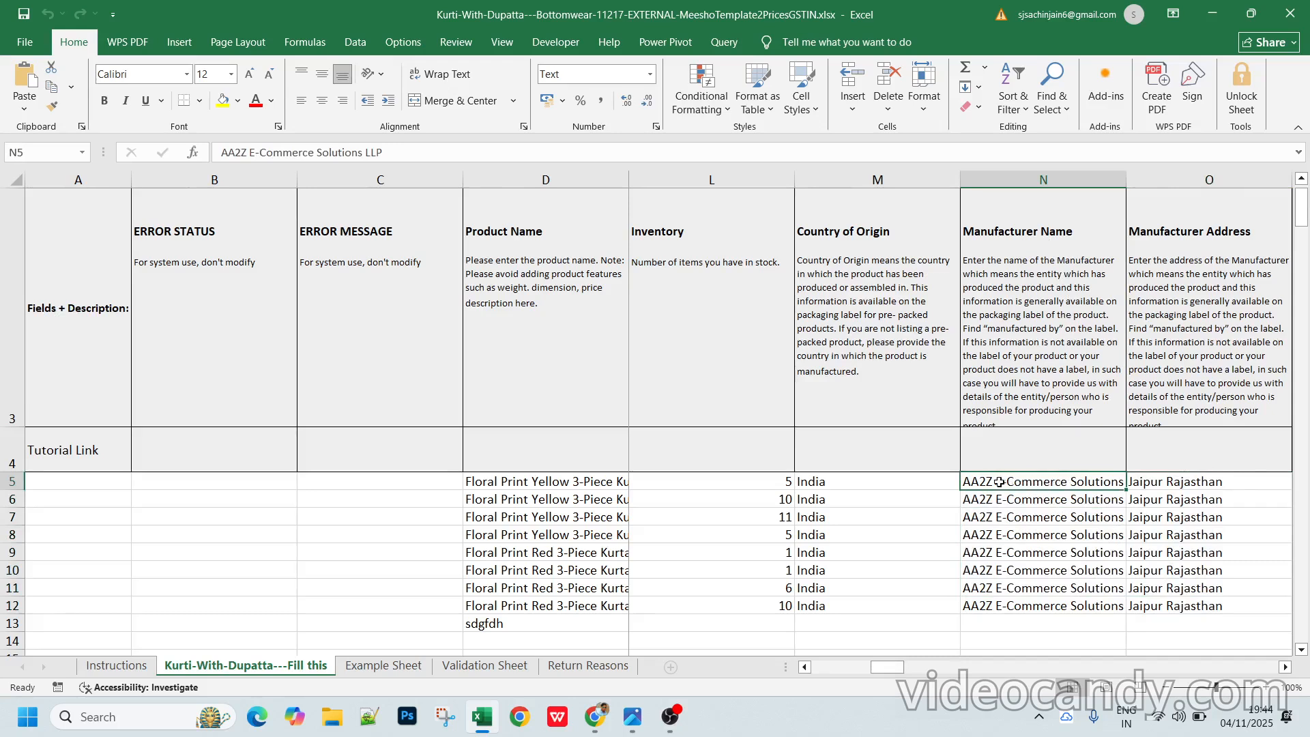
left_click_drag(997, 481, 1013, 606)
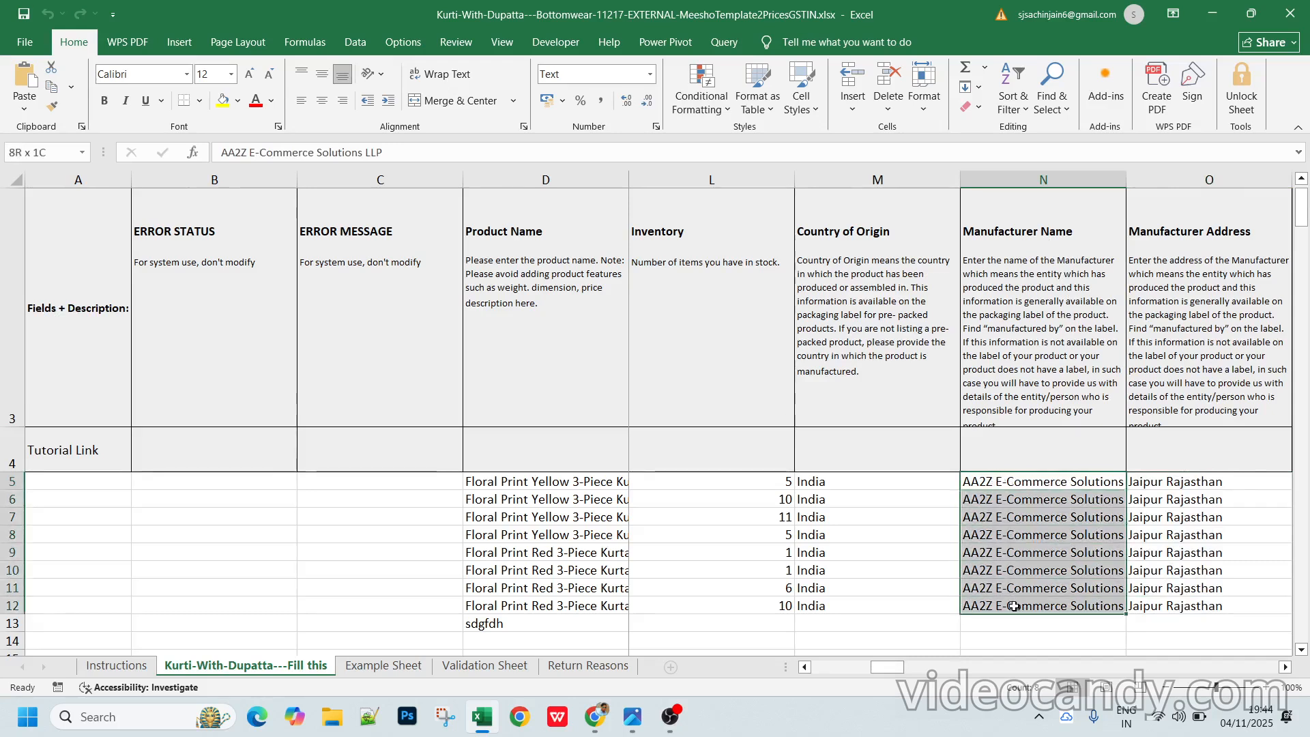
left_click(1139, 483)
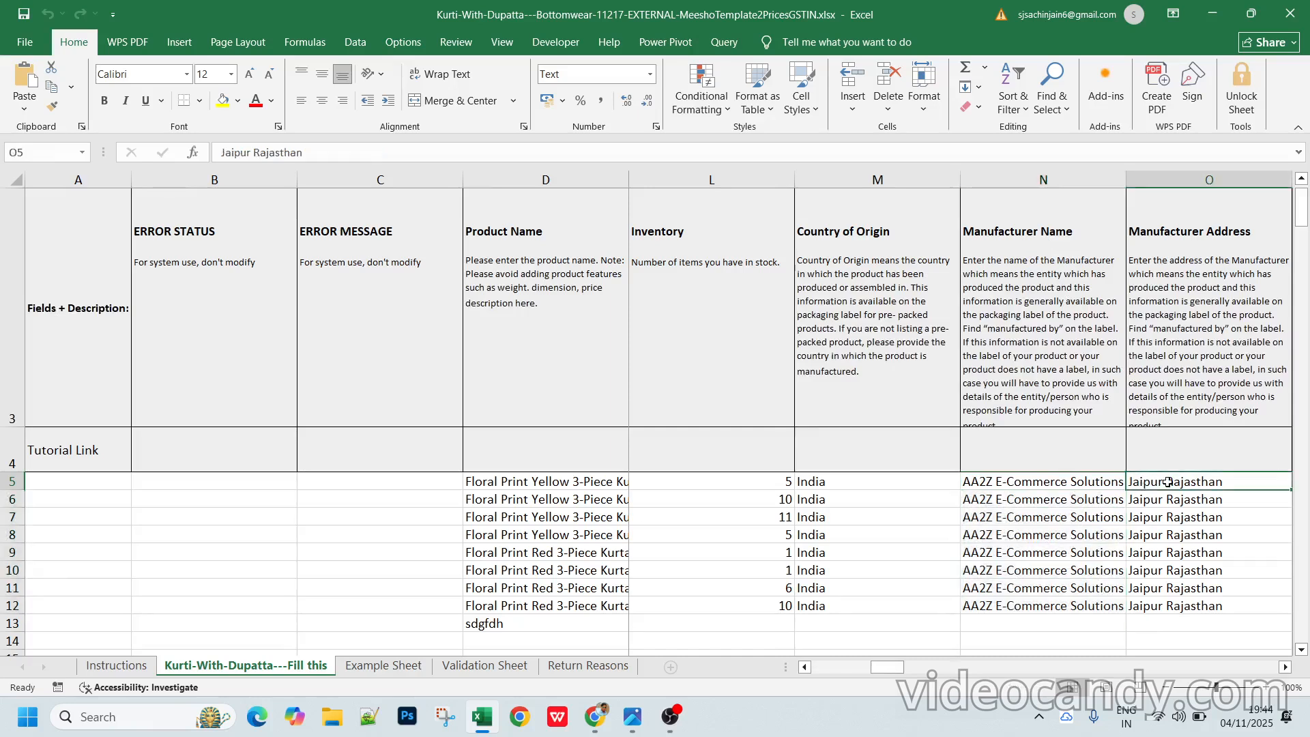
- Select the Manufacturer Address values in O5:O12, followed by the Manufacturer Pincode values in P5:P12
key("Right")
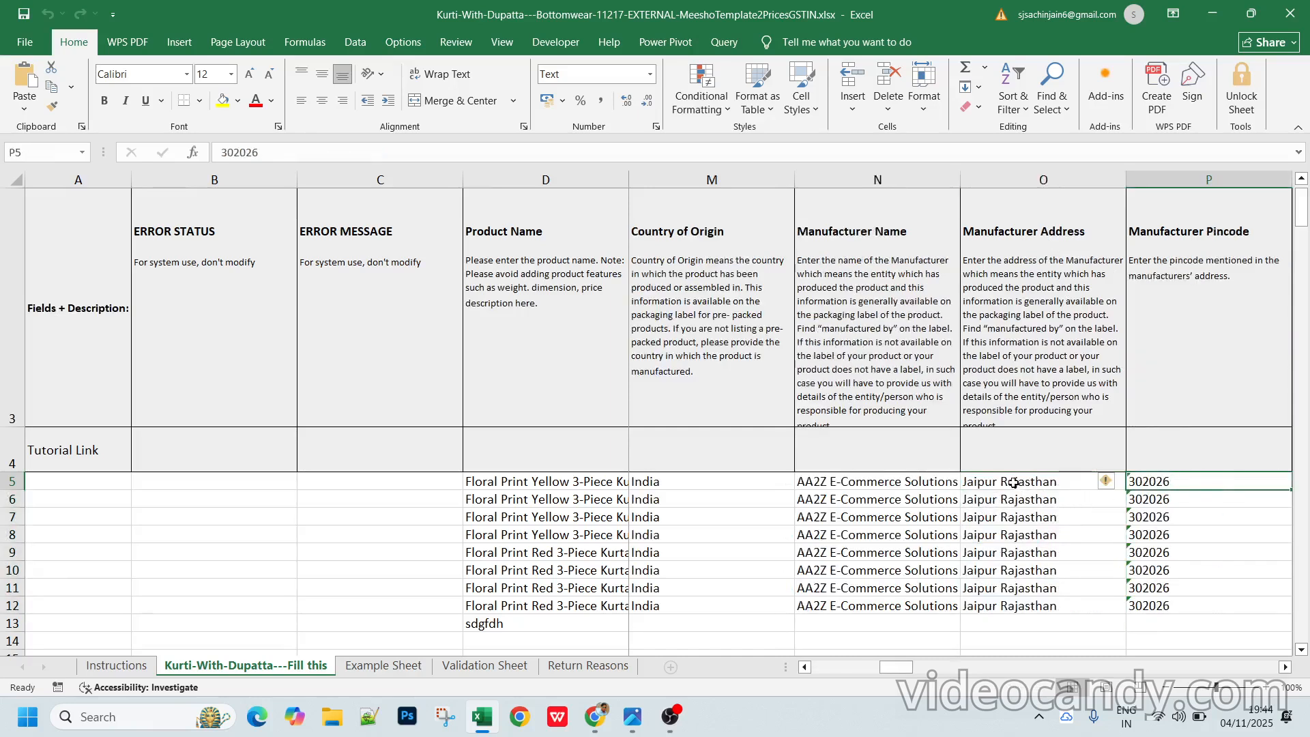
left_click_drag(1020, 484, 1017, 606)
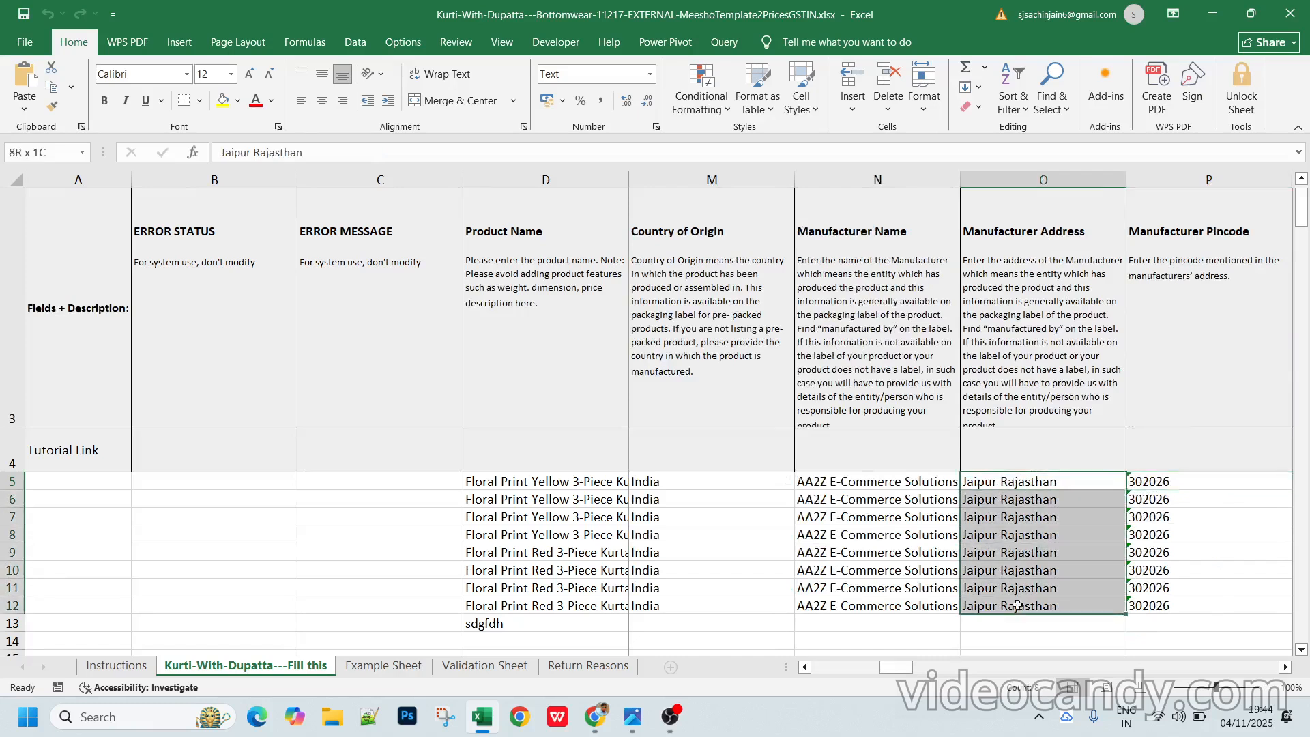
left_click(1005, 485)
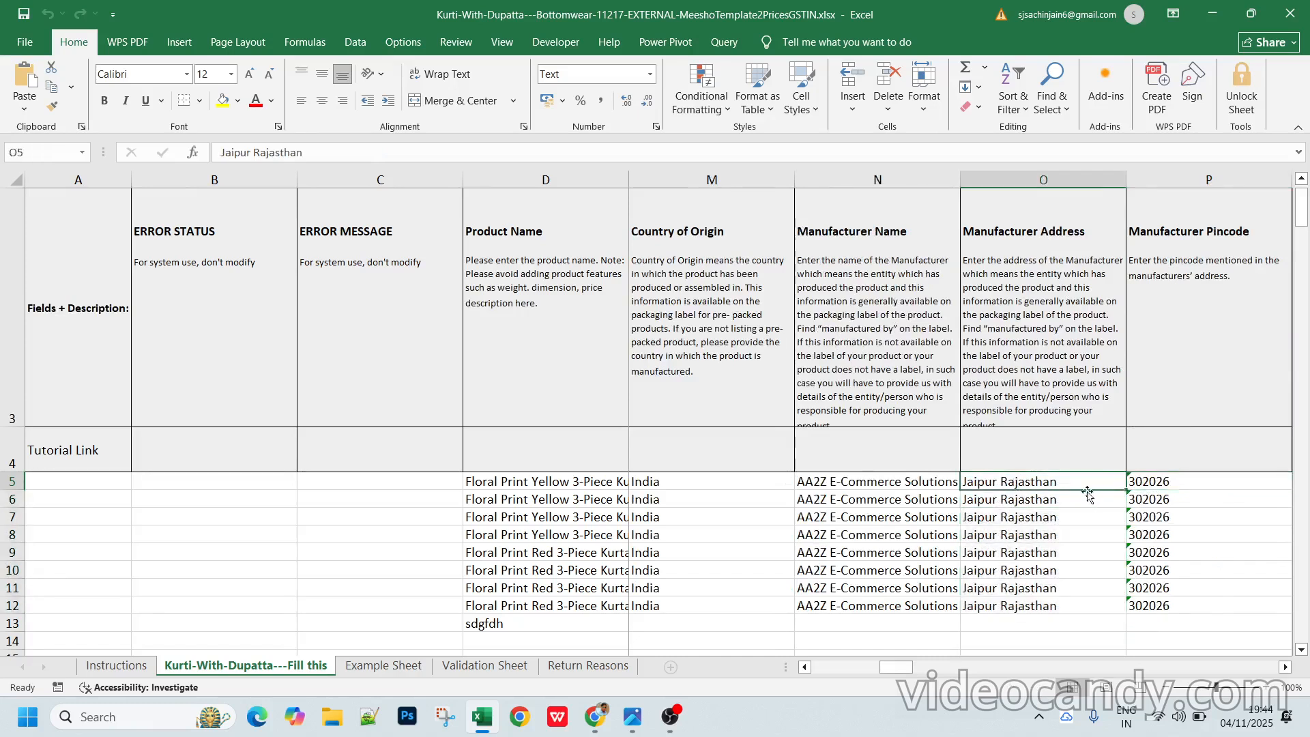
left_click(1152, 488)
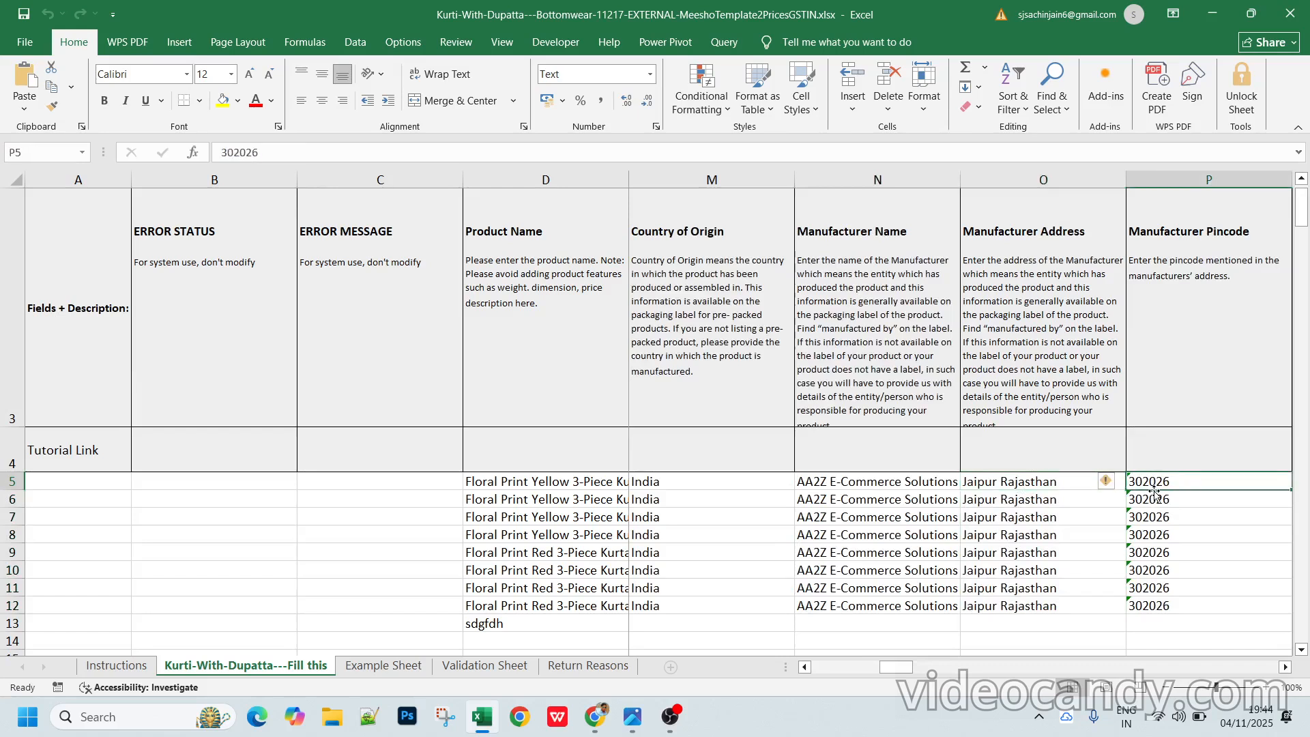
key("Right")
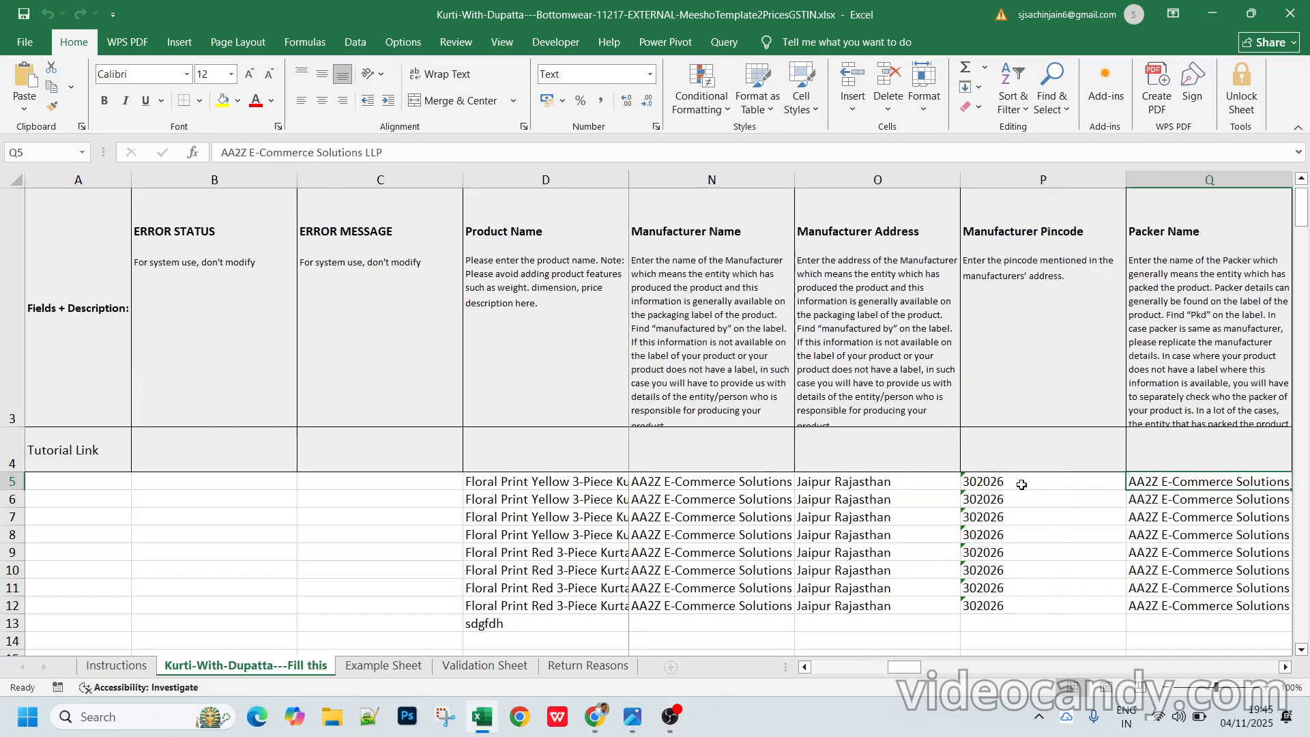
left_click_drag(1022, 484, 1041, 605)
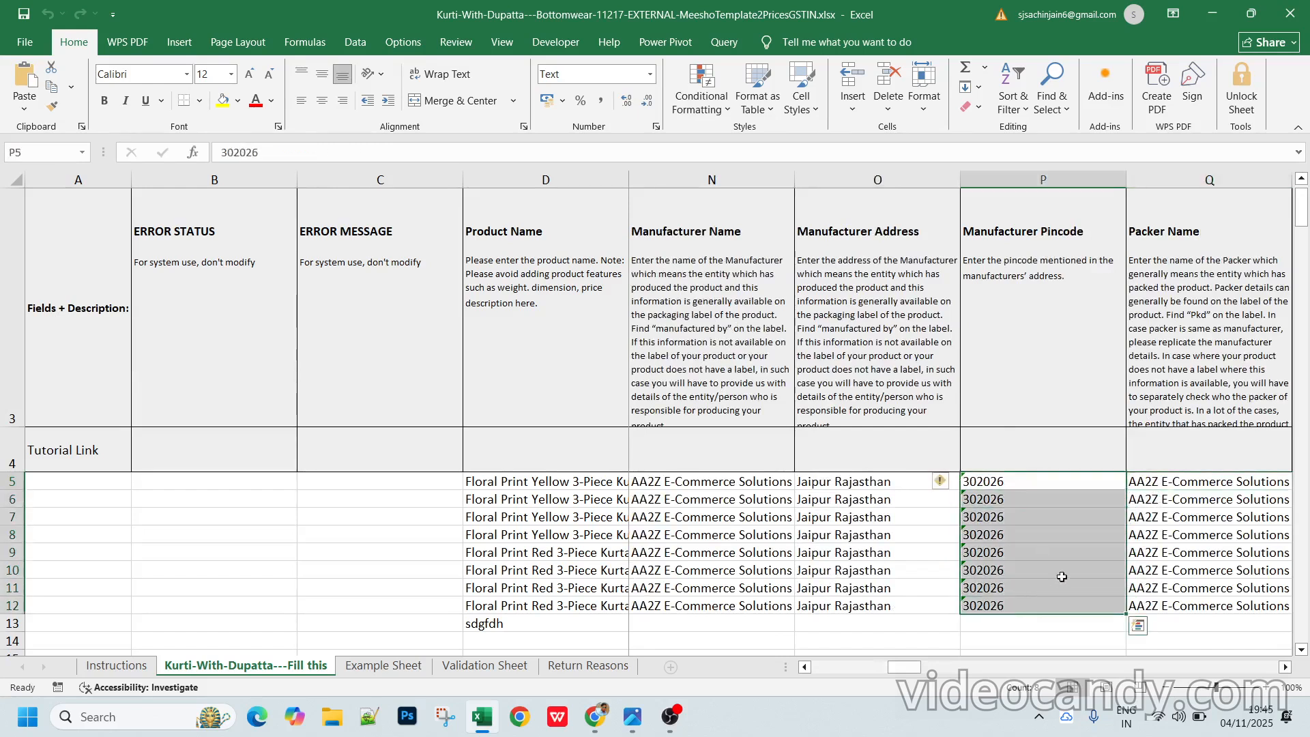
- Check the Packer Name, Packer Address and Packer Pincode entries in Q5, R5 and S5
left_click(1162, 488)
key("Right")
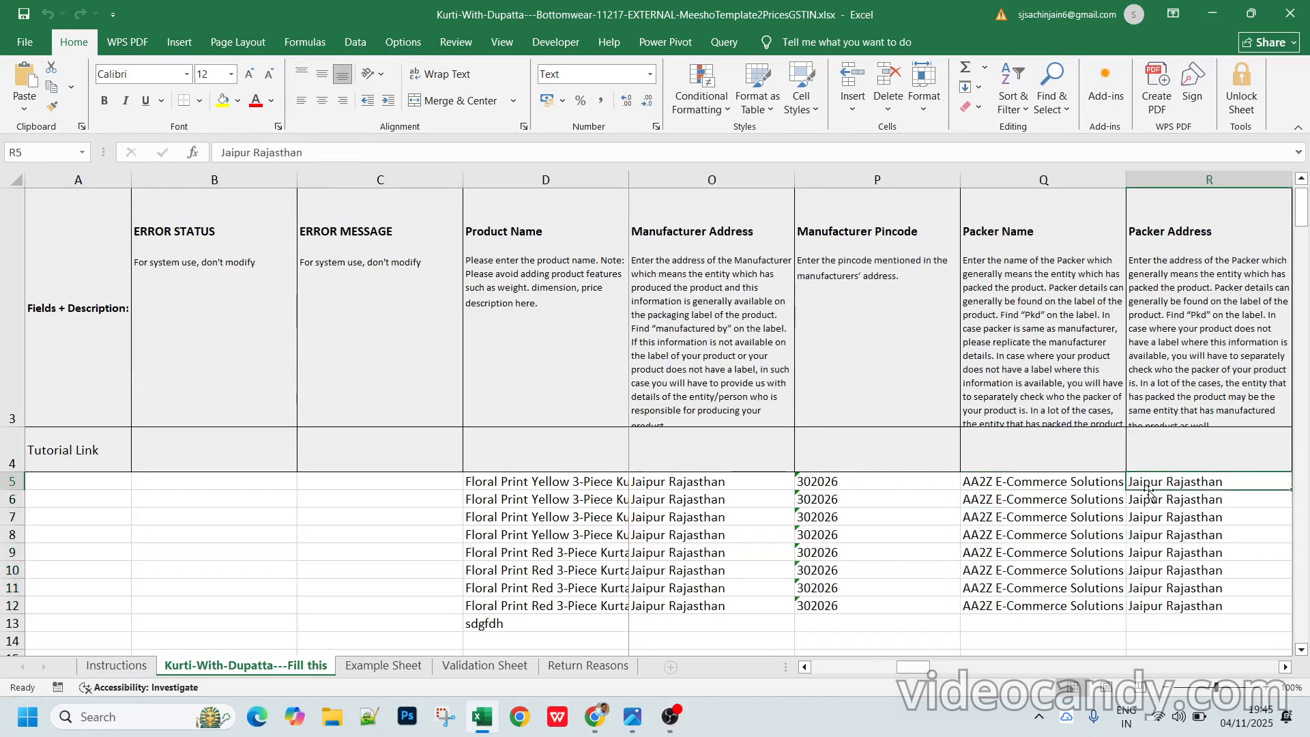
key("Right")
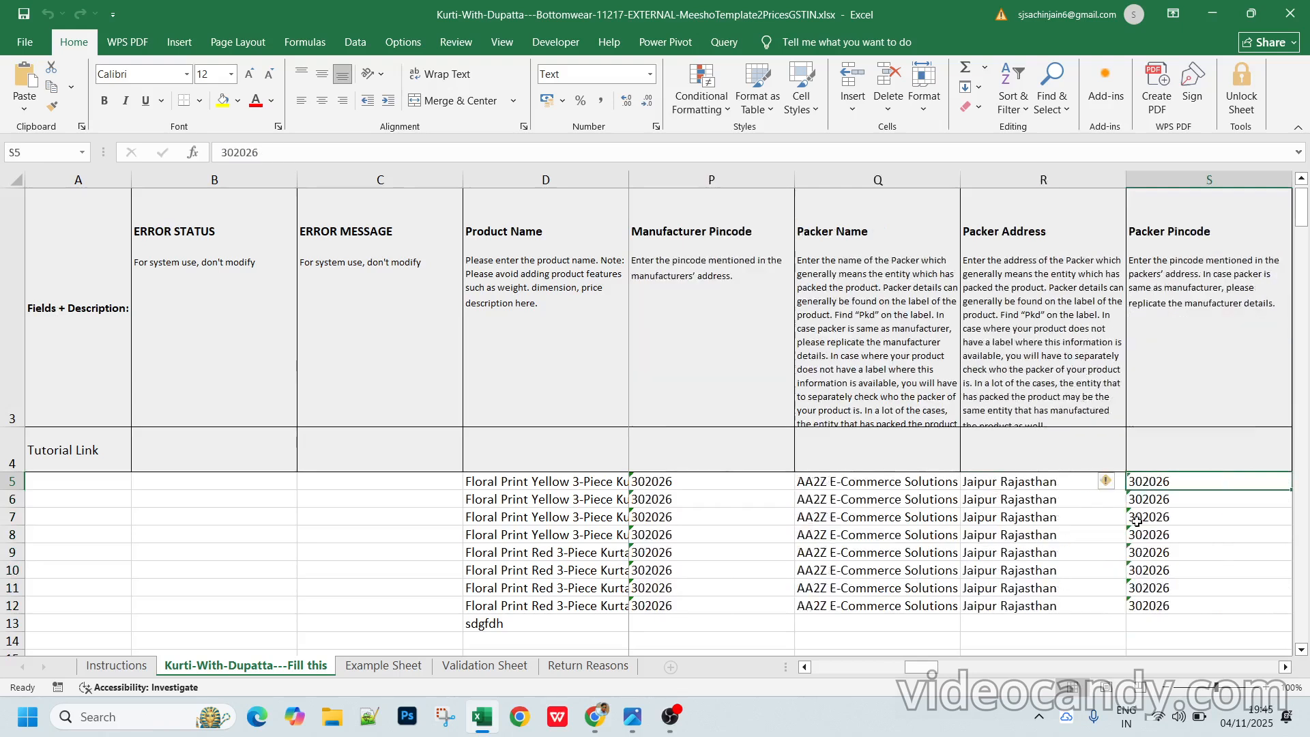
- Go through the Importer Name, Address and Pincode columns and select their entries in T5:V12
key("Right")
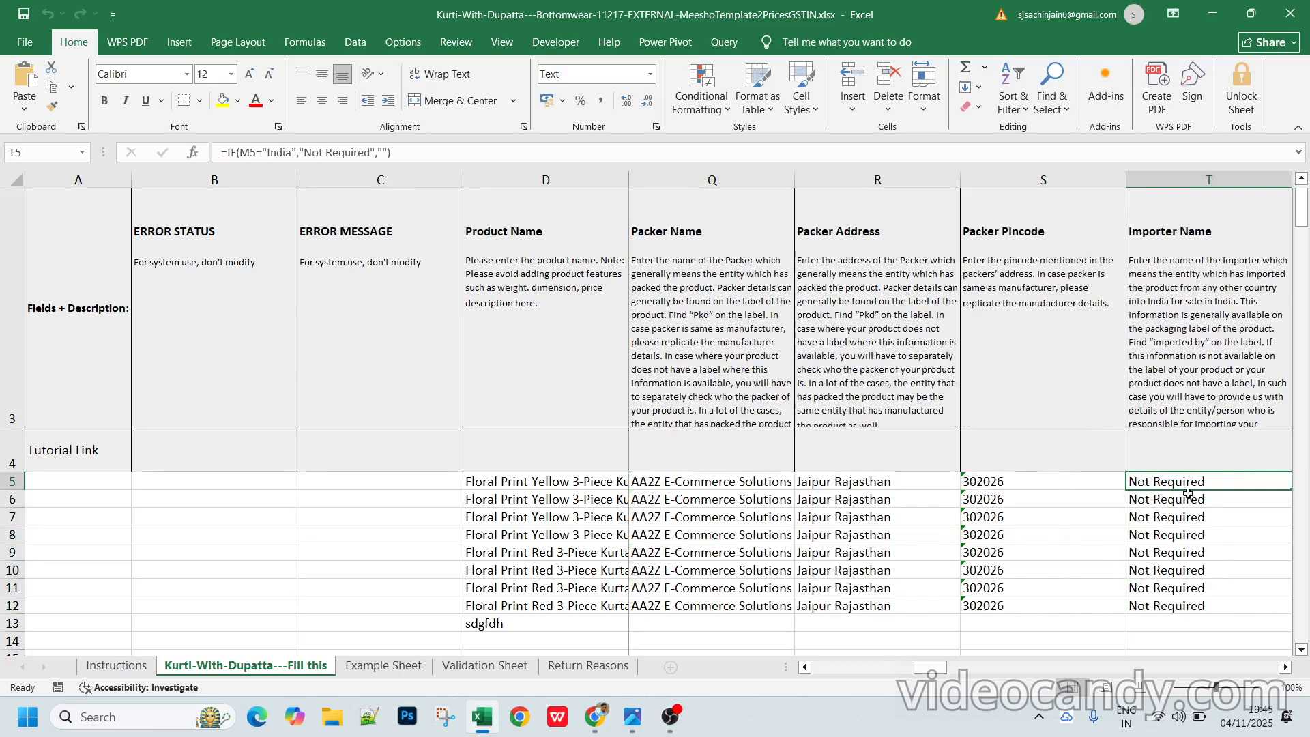
key("Right")
key("Right")
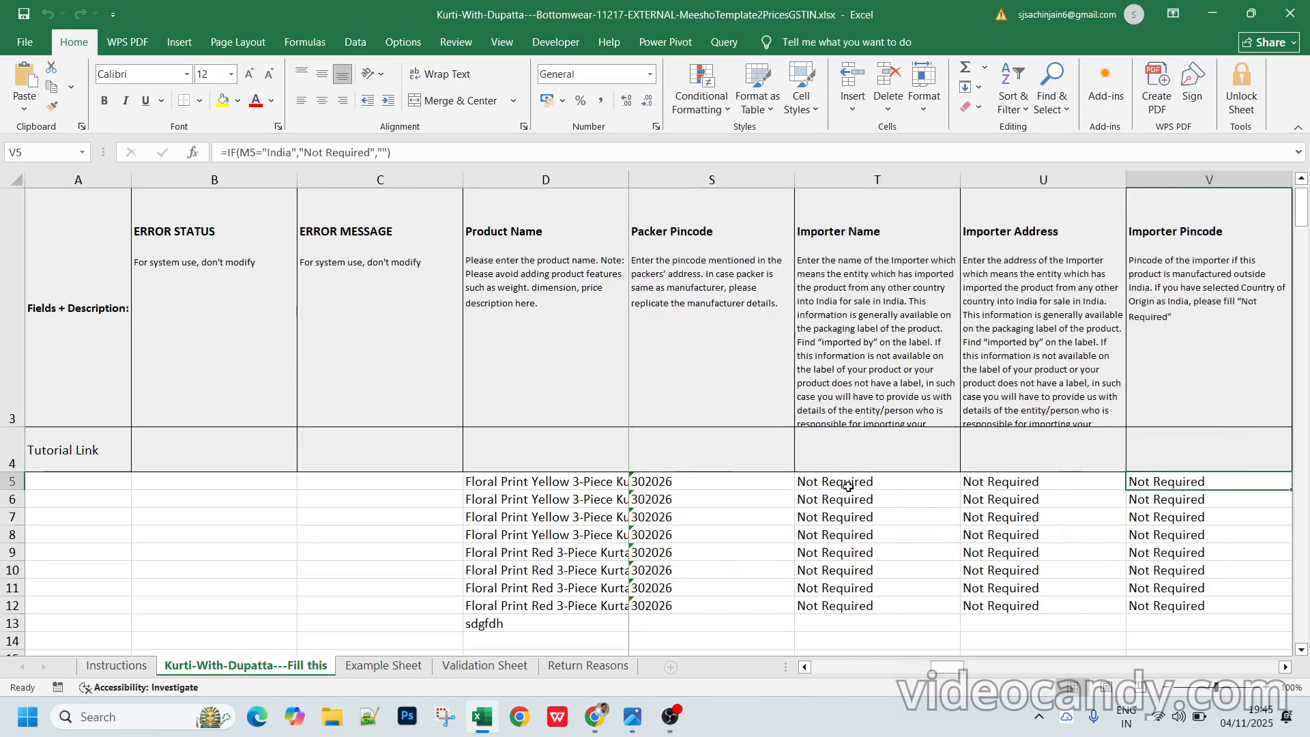
left_click_drag(844, 483, 1152, 603)
- Go through the Bottom Type and Bottomwear columns in row 5 and examine the Bottom Type choices for W5
key("Right")
key("Right")
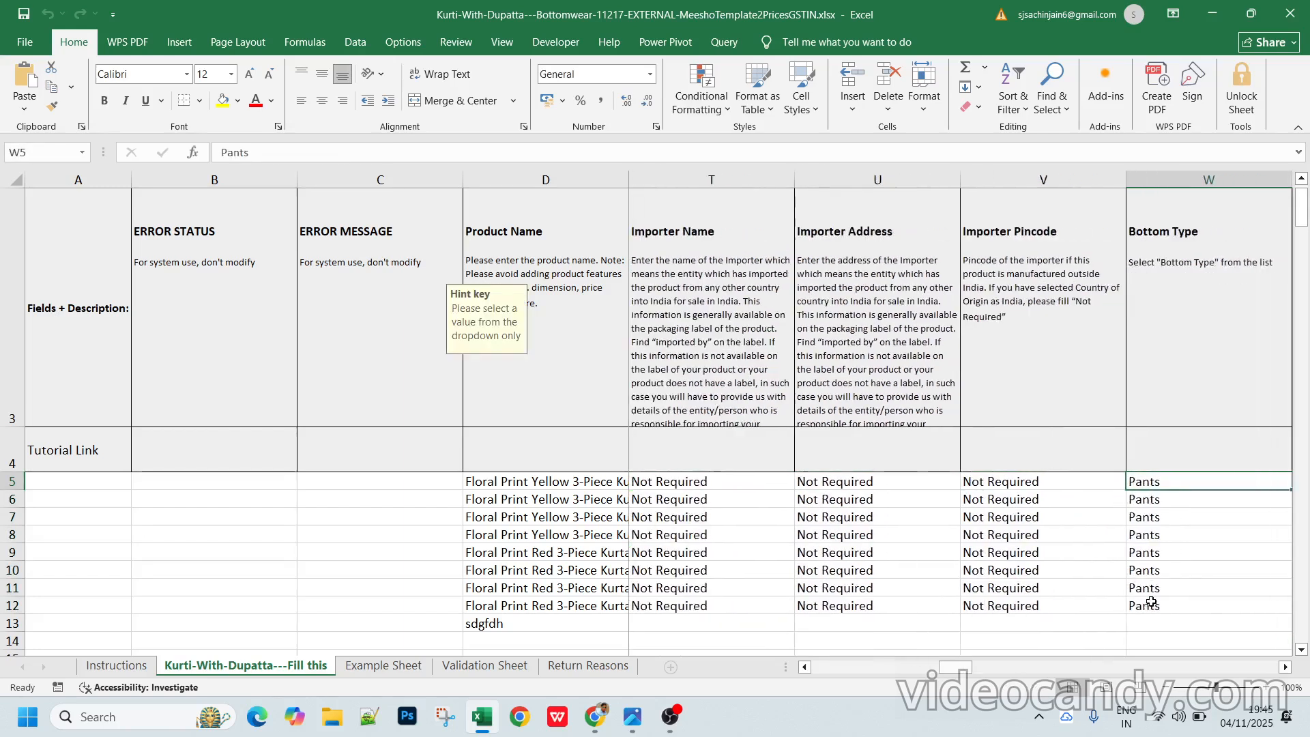
key("Right")
key("Right")
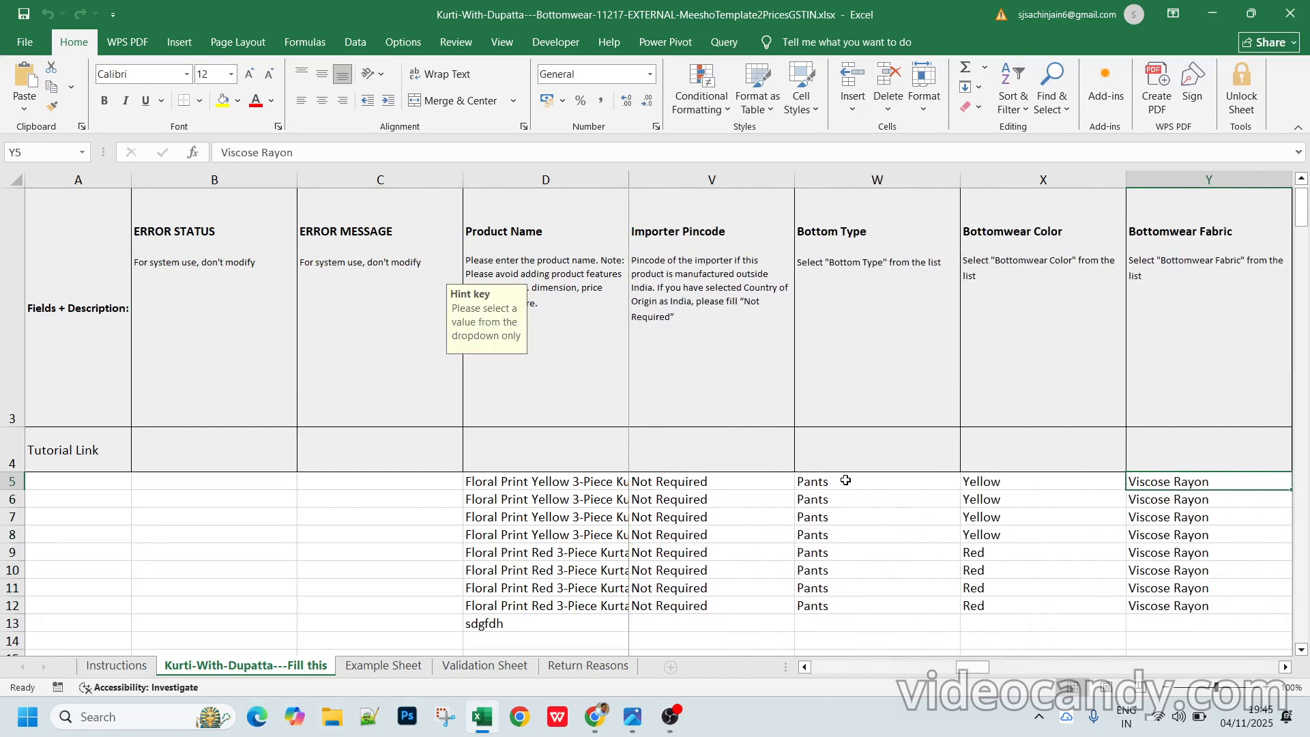
left_click(846, 480)
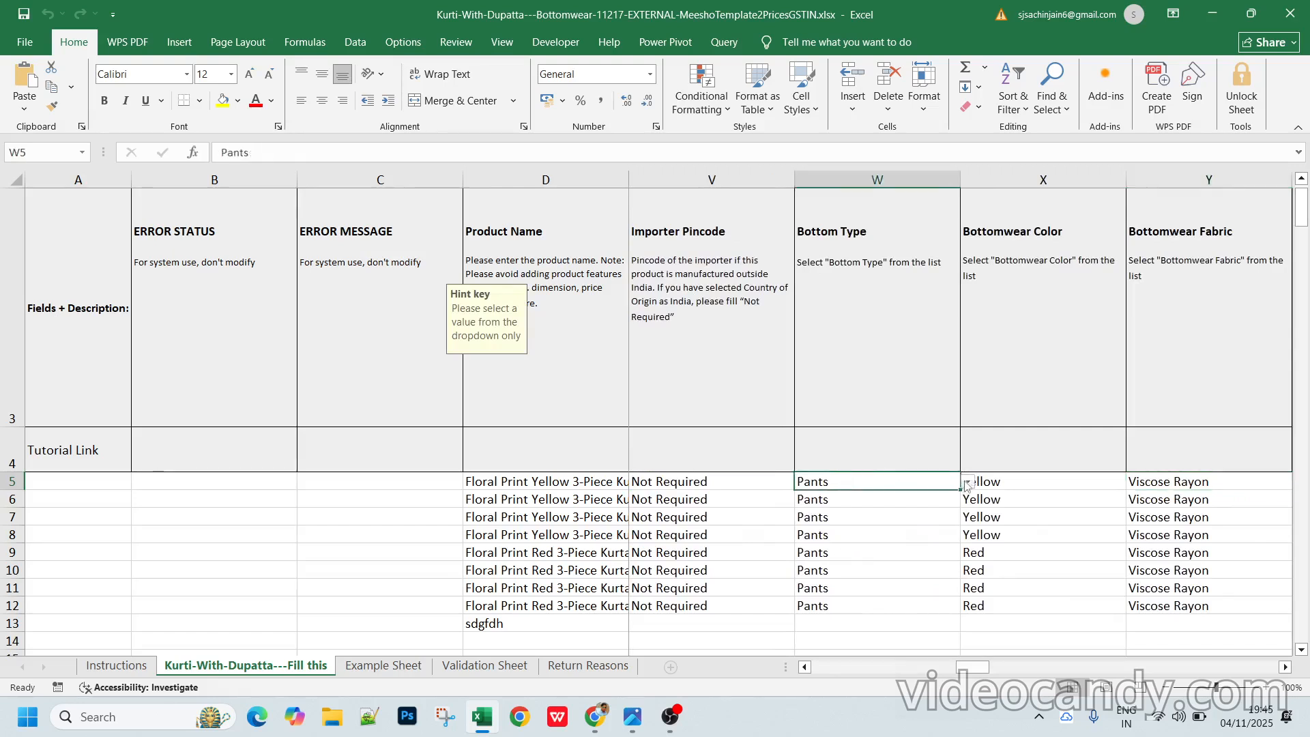
left_click(967, 483)
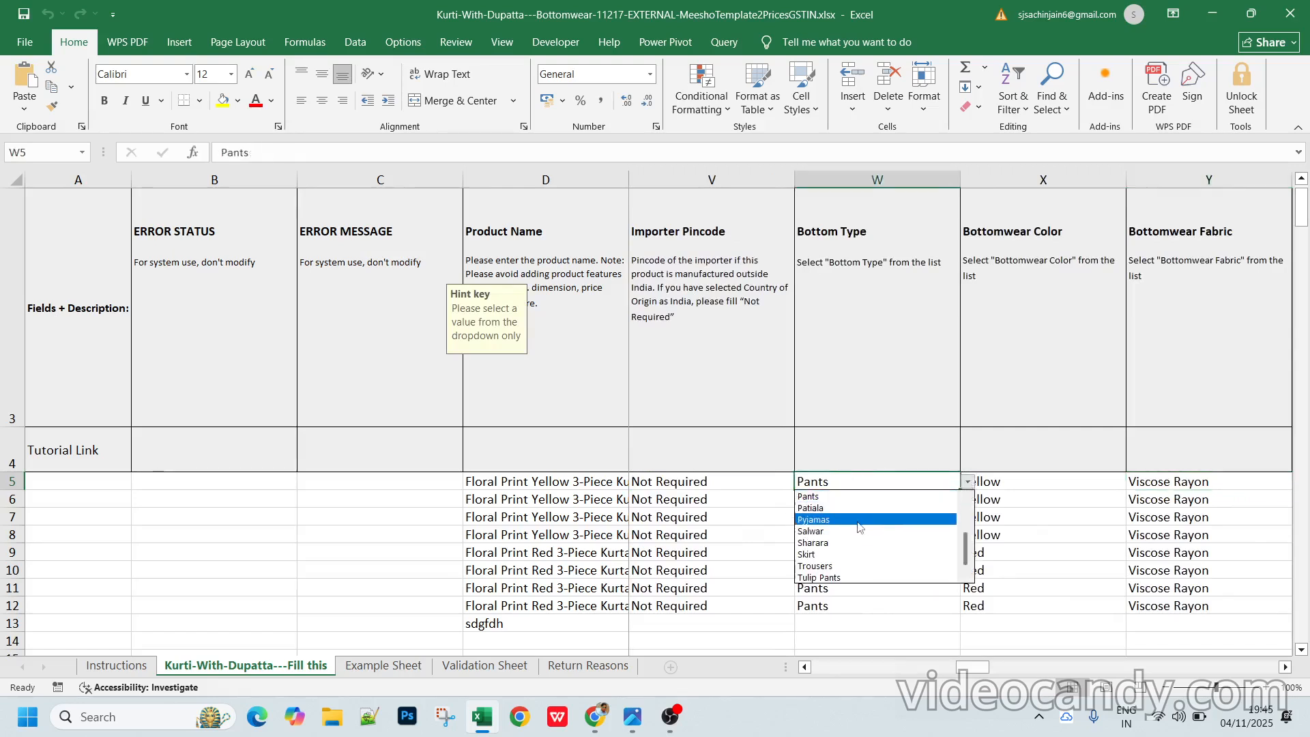
left_click(875, 621)
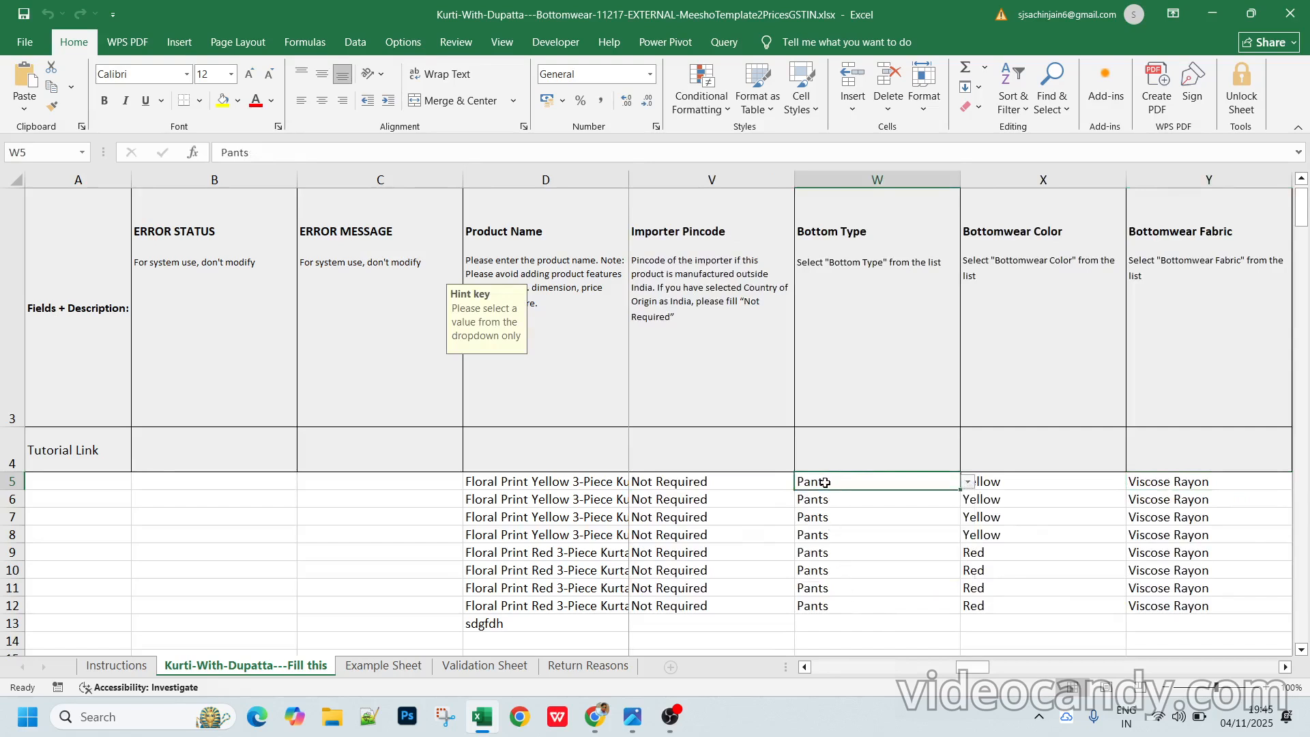
- Set the Bottom Type in W9 to Pyjamas
left_click(819, 554)
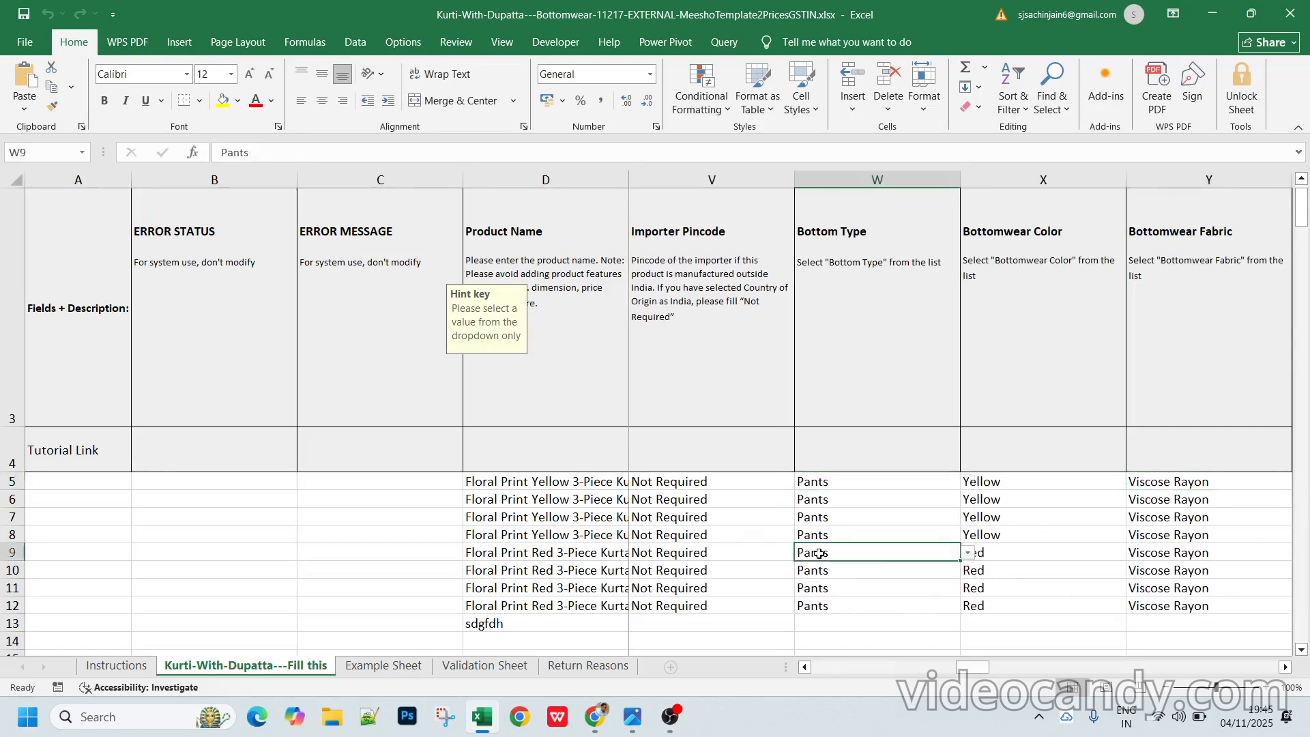
left_click(968, 553)
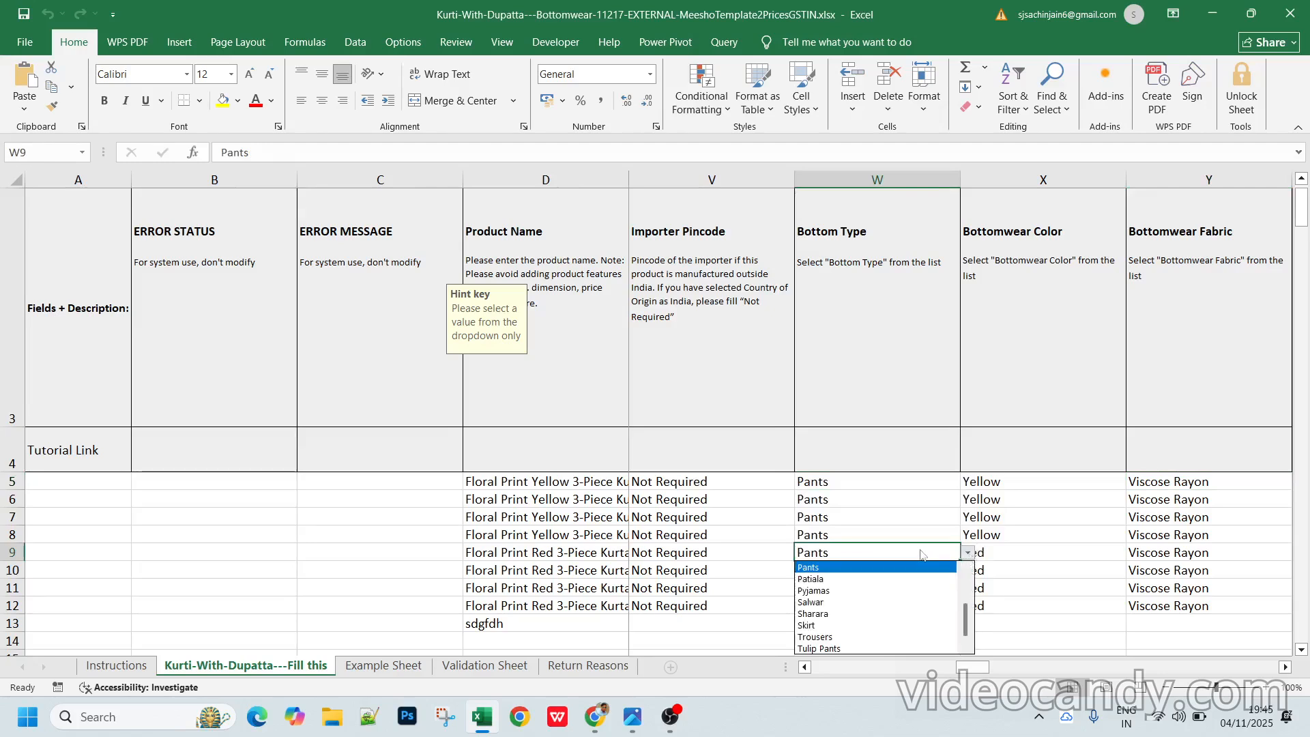
left_click(857, 591)
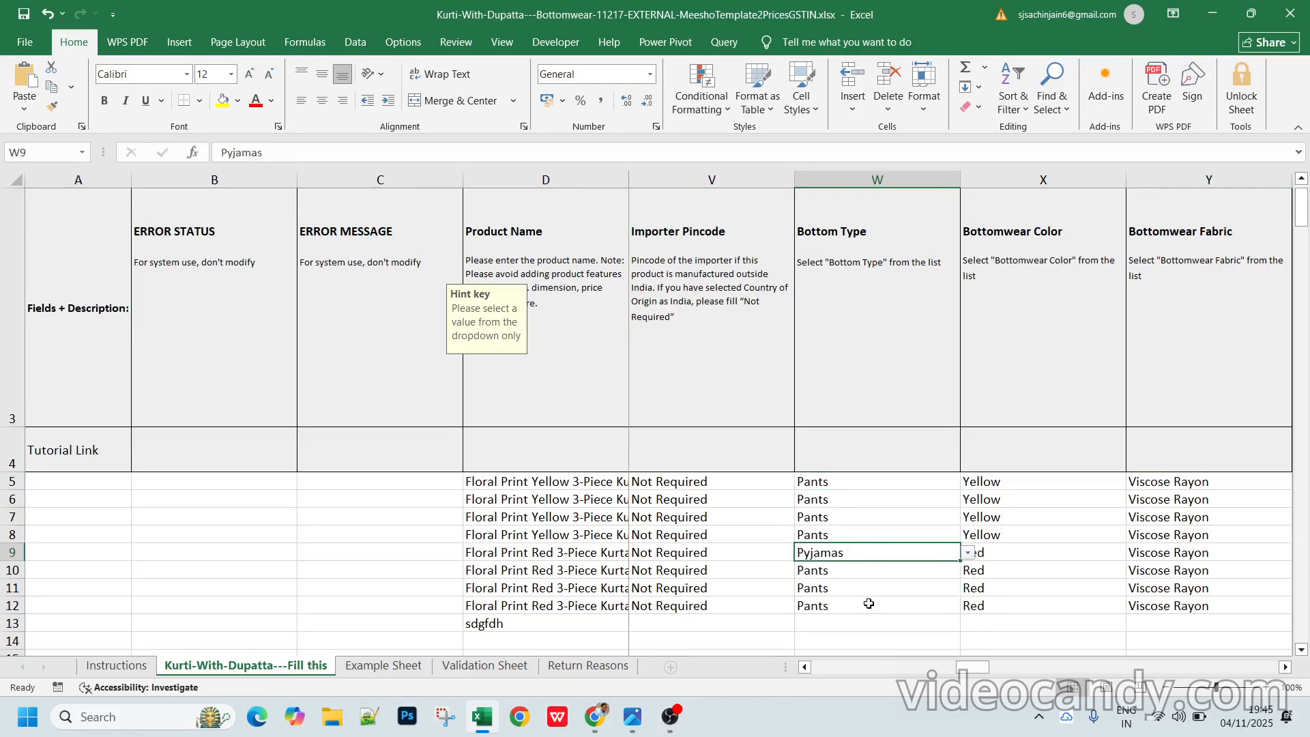
- Select the Bottomwear Color values in X9:X12, followed by the Bottomwear Fabric values in Y5:Y12, and finish on Y5
key("Right")
left_click_drag(989, 481, 991, 602)
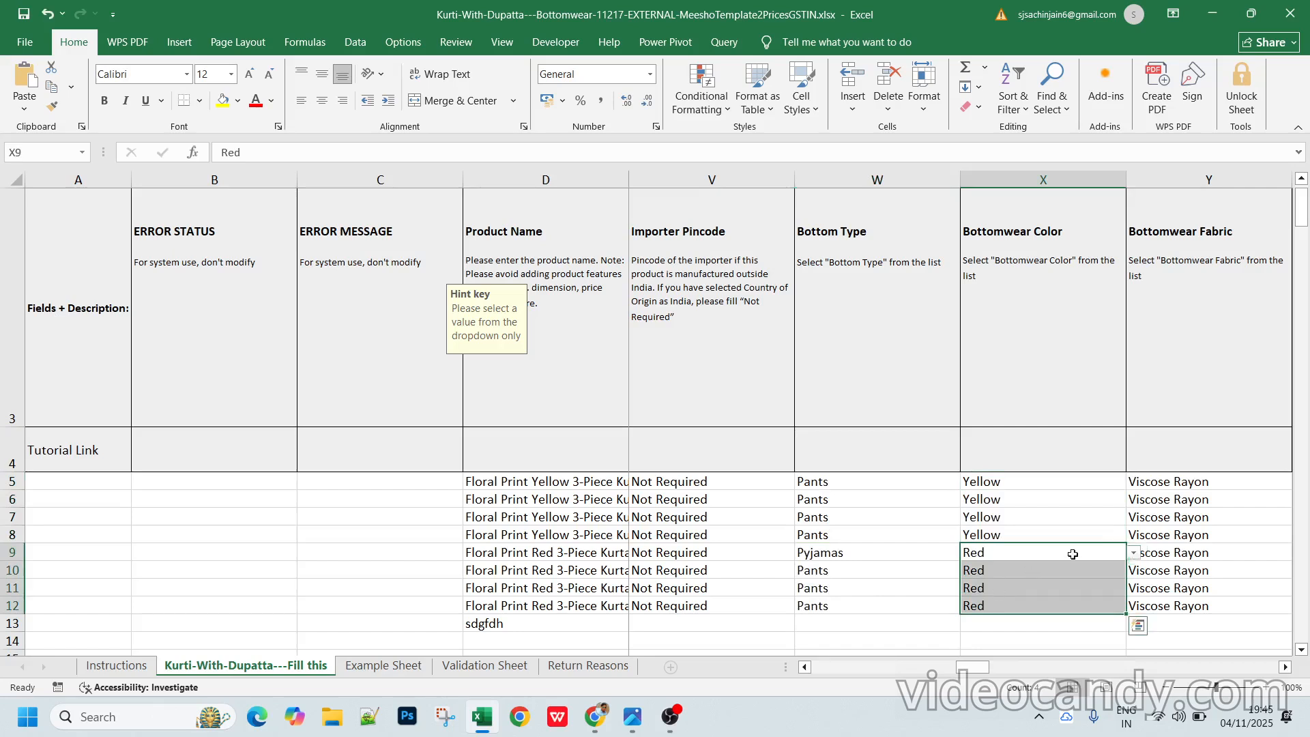
key("Right")
key("Right")
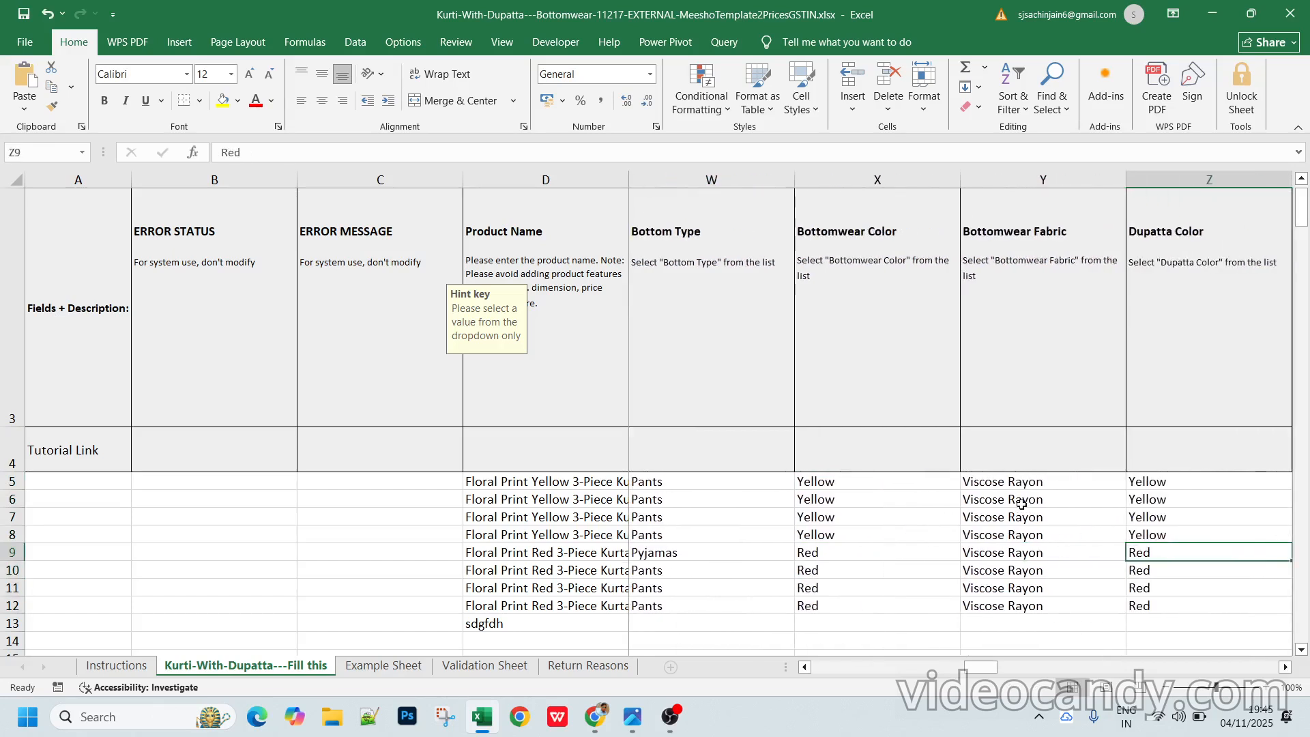
key("Right")
left_click_drag(845, 483, 866, 599)
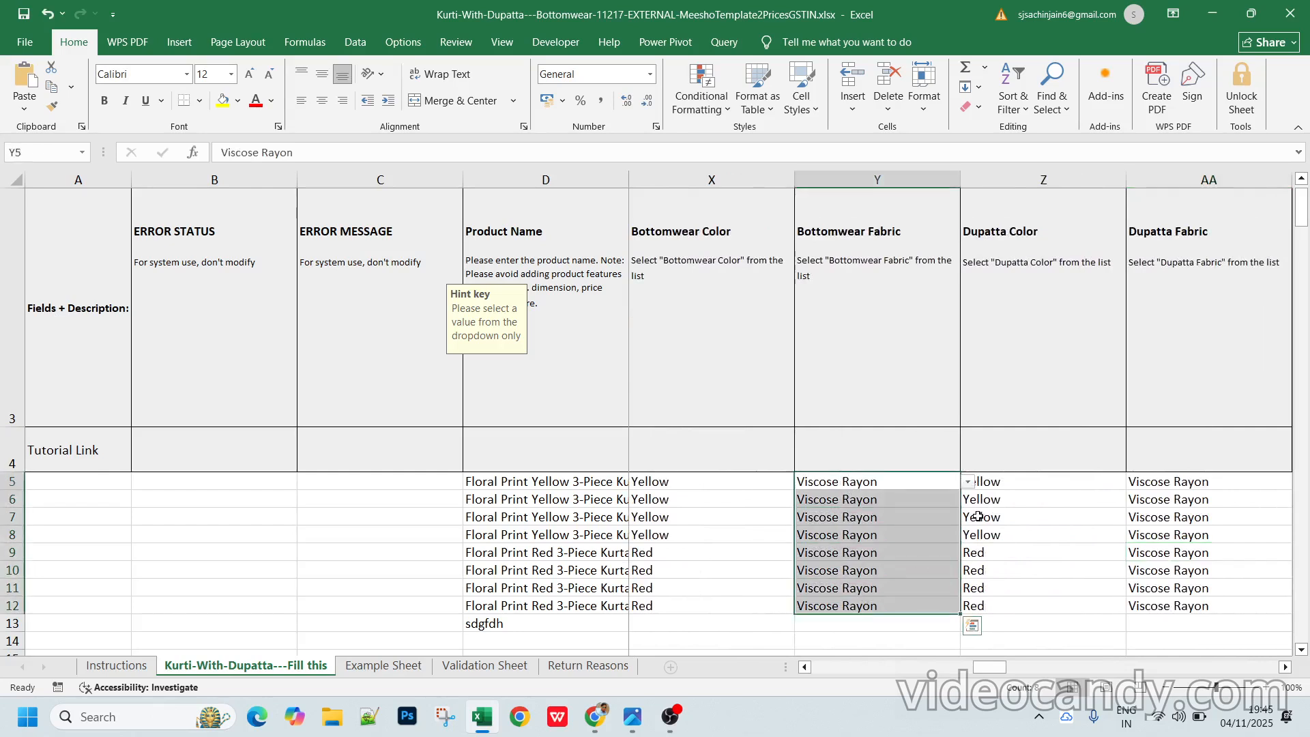
left_click(912, 624)
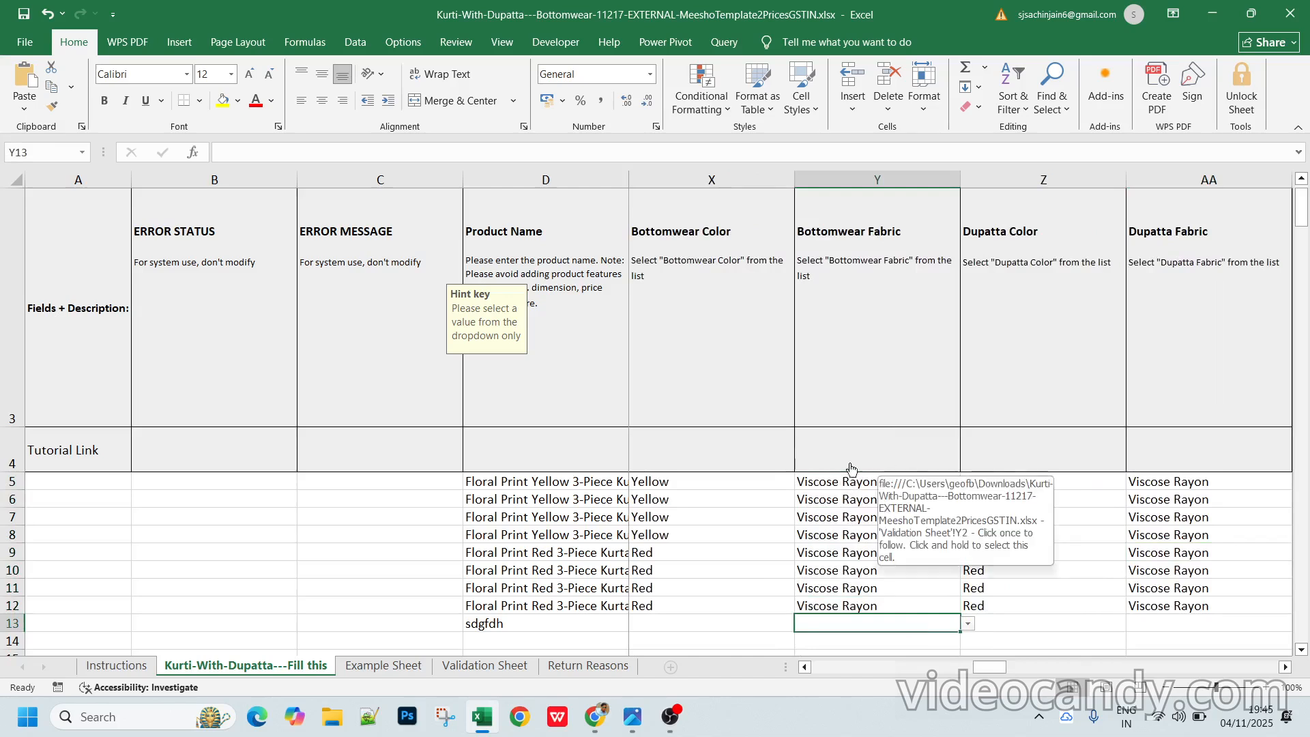
left_click(844, 483)
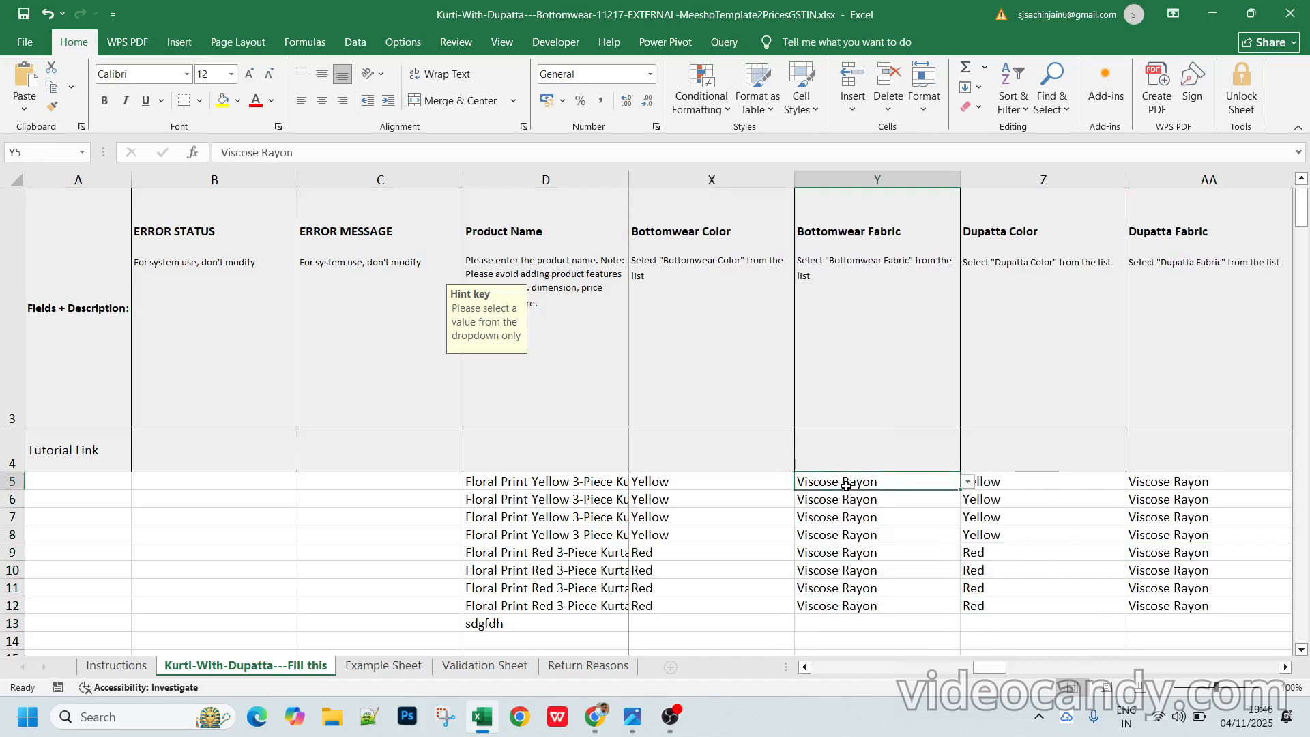
- Check the Dupatta Color in Z5 and select the Fit/Shape values in AB5:AB12, finishing on AB6
left_click(1027, 485)
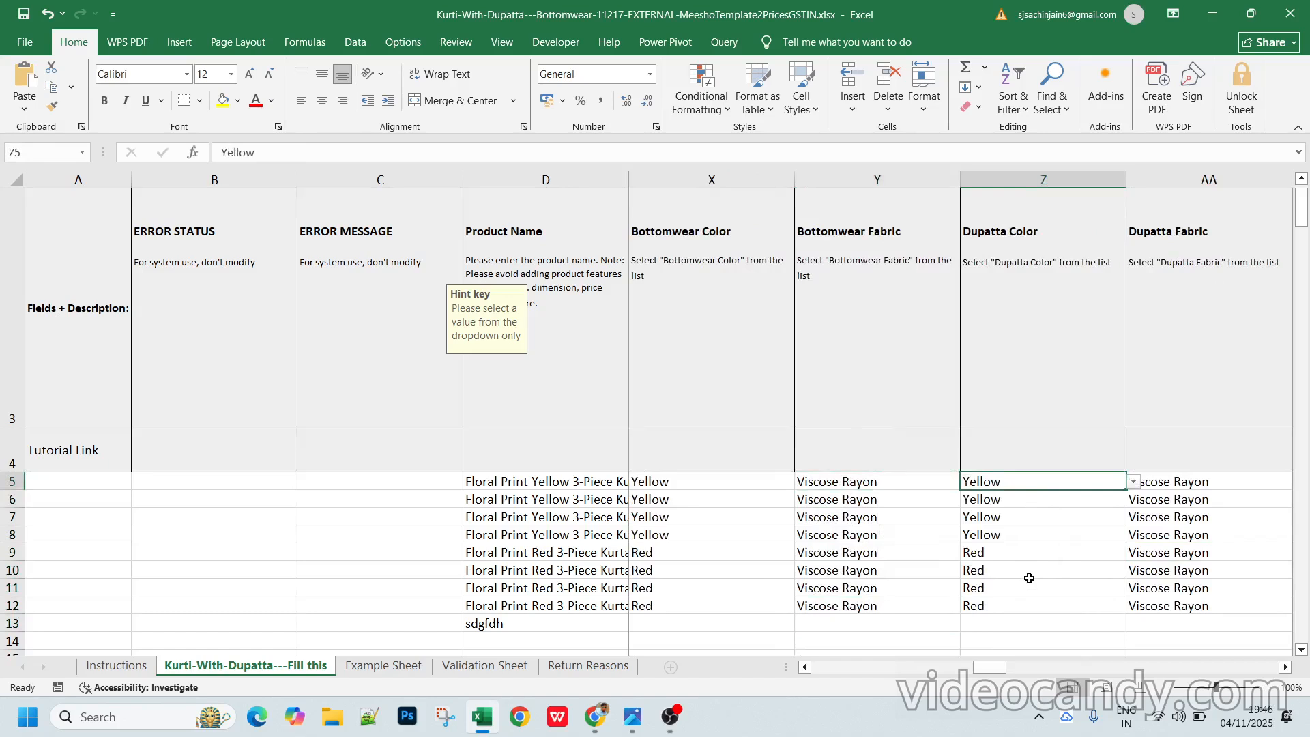
key("Right")
key("Right")
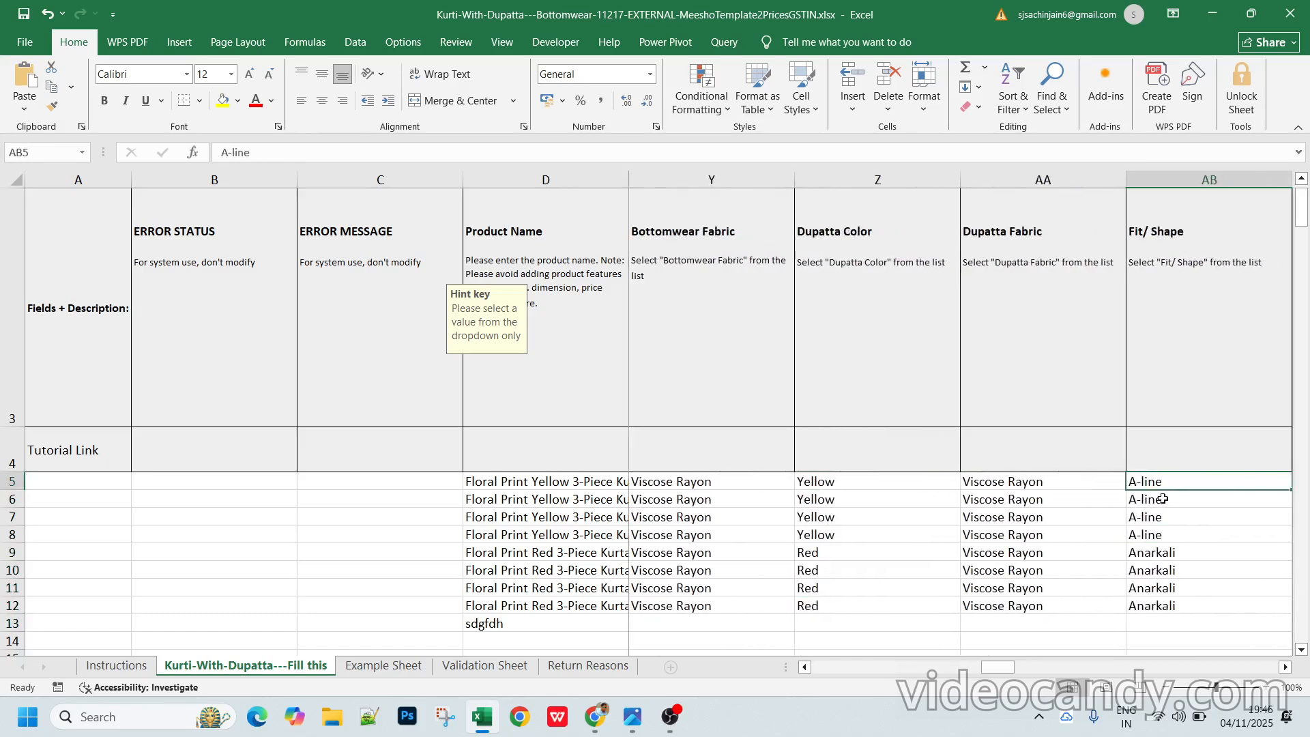
scroll(1162, 496, "right", 1)
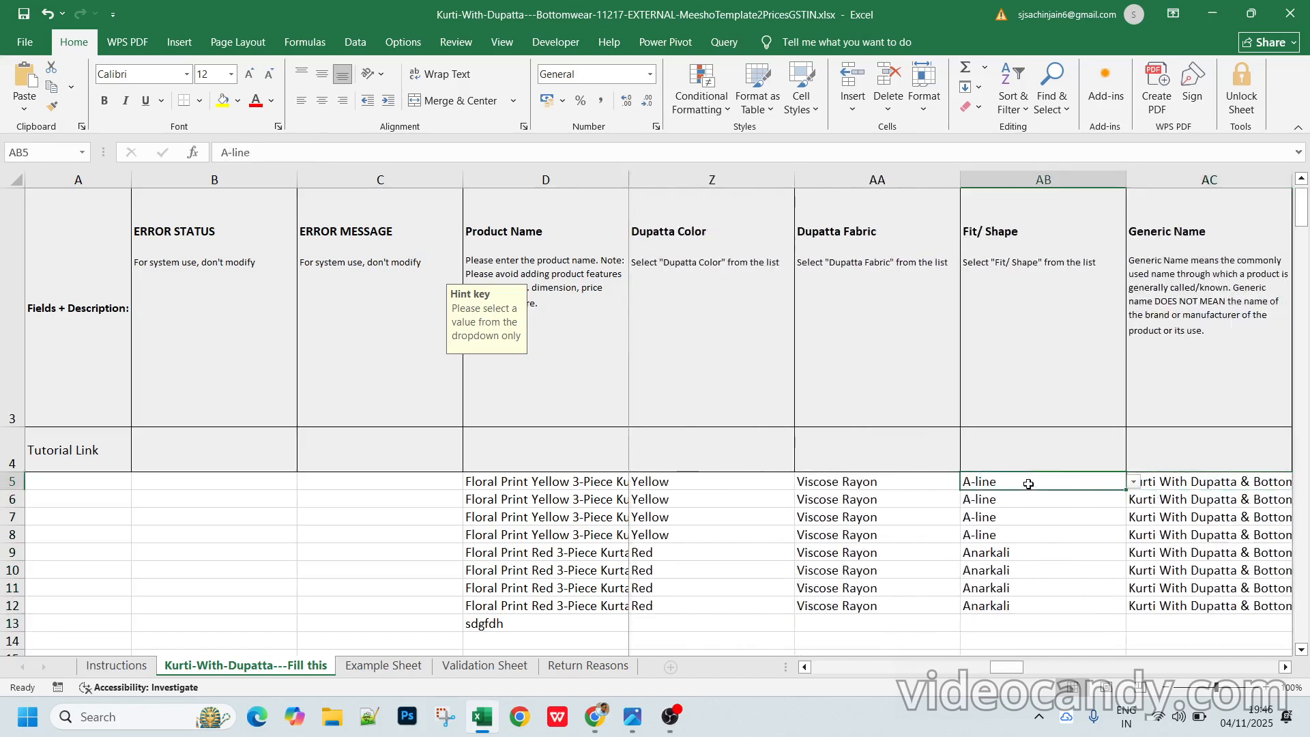
left_click_drag(1017, 486, 1001, 606)
left_click(928, 502)
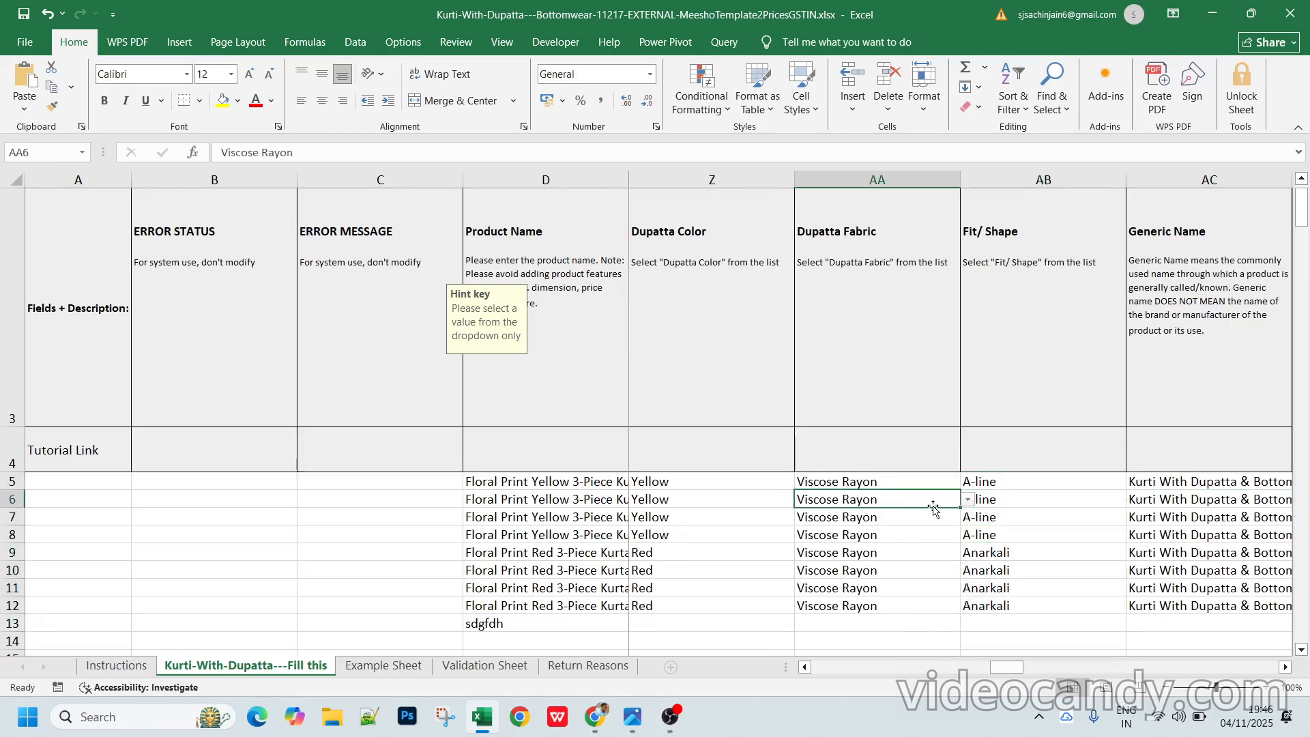
key("Right")
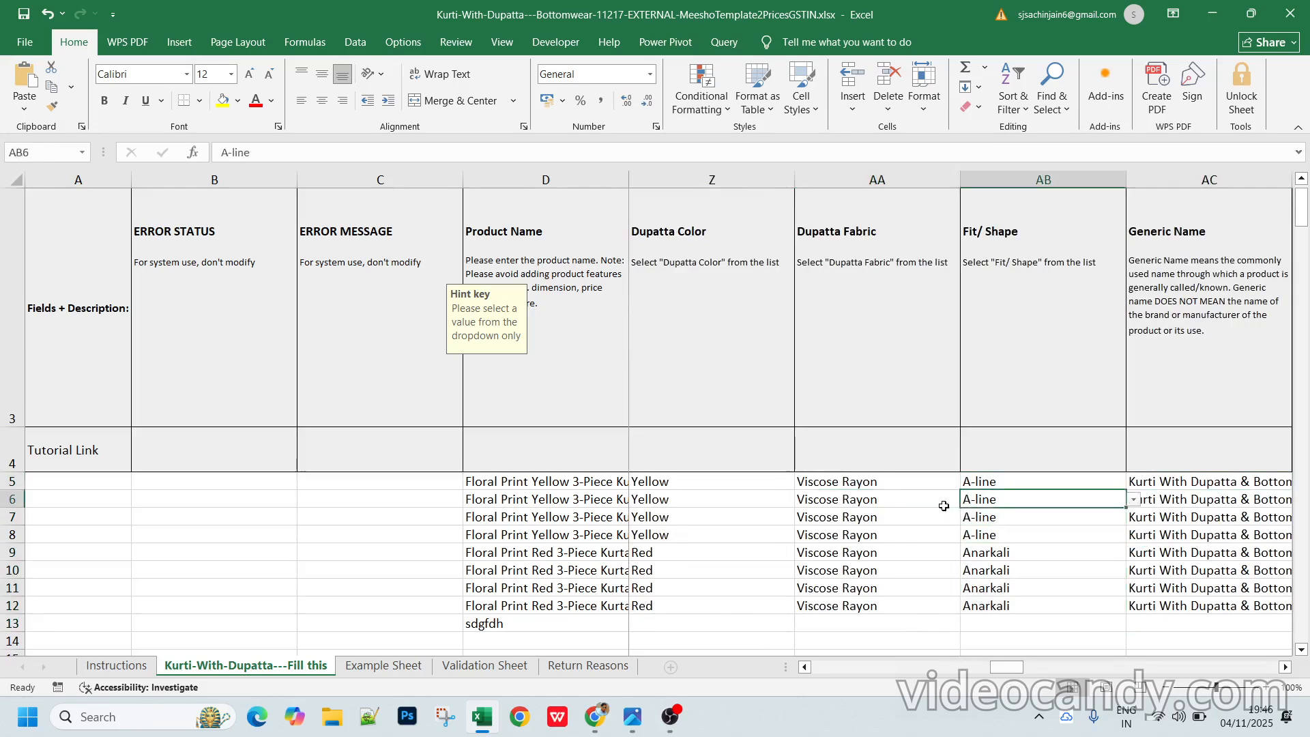
- Check the Dupatta Color in Z5, the Dupatta Fabric in AA5 and the Dupatta Color in Z7
left_click(698, 479)
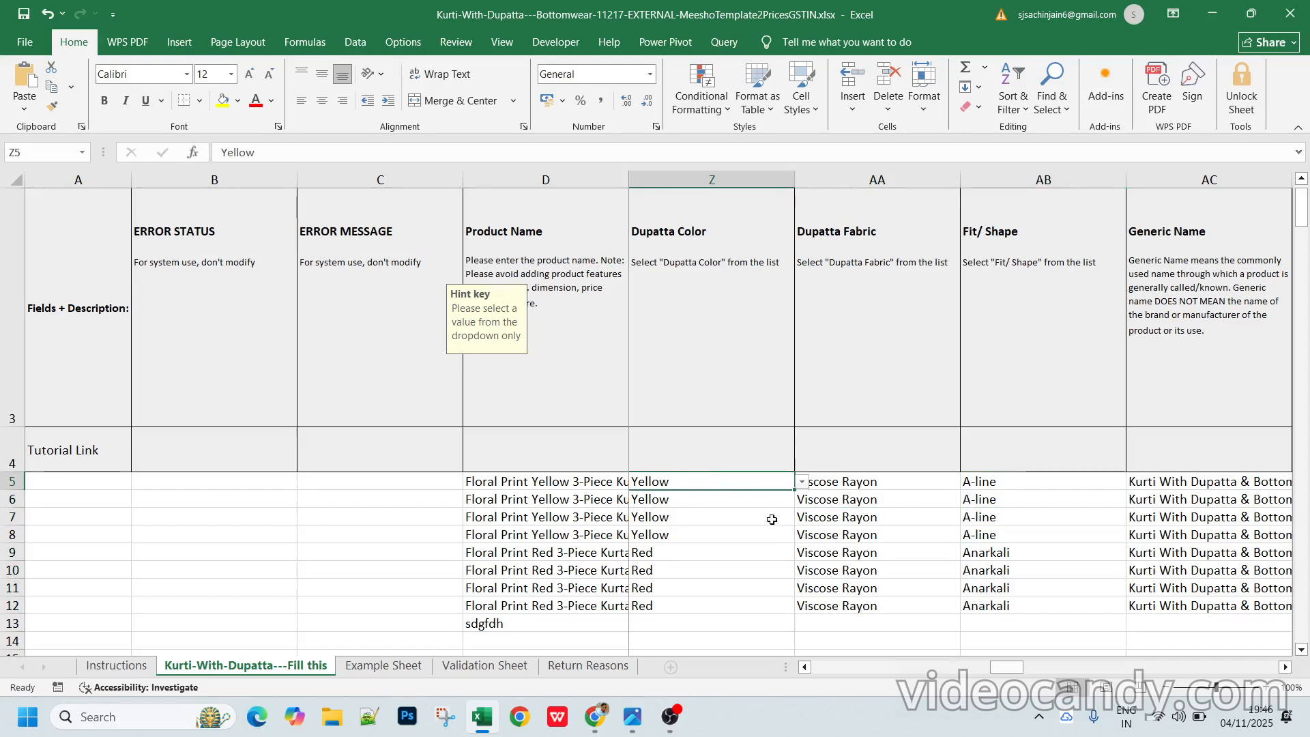
left_click(858, 483)
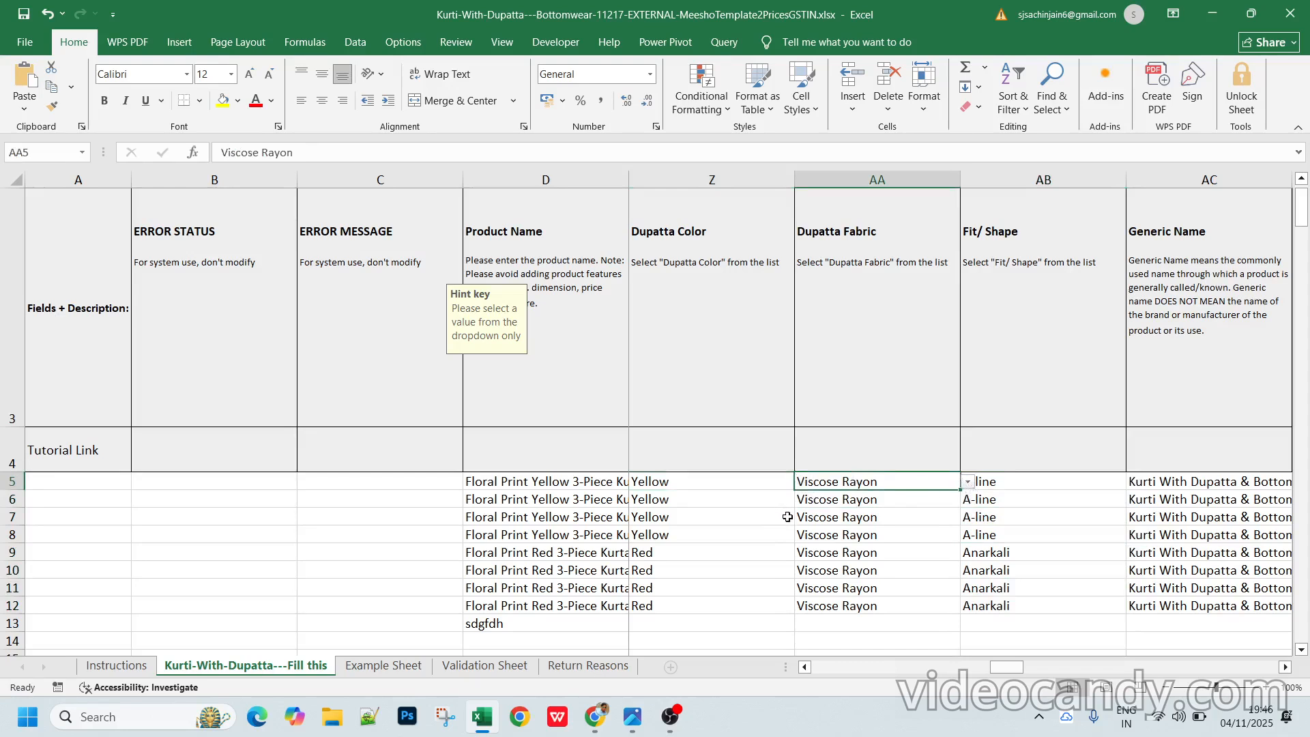
left_click(729, 522)
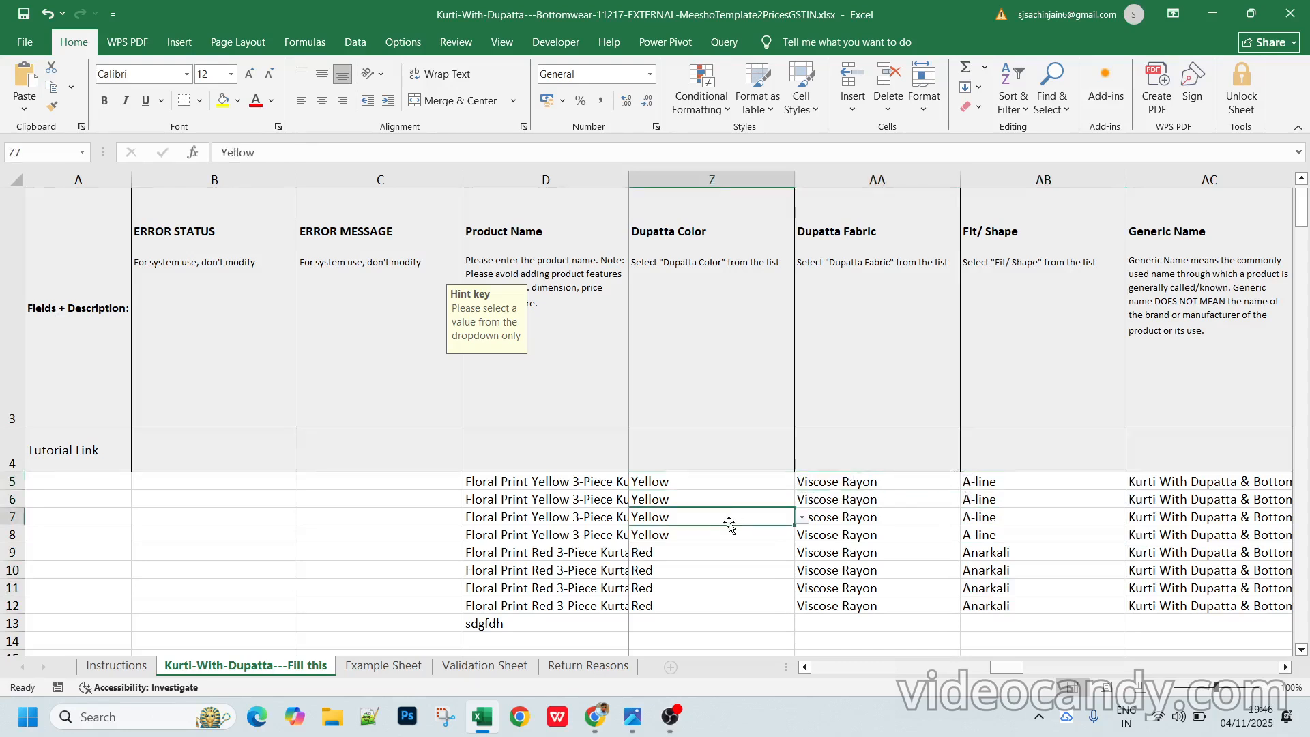
- Go to the Generic Name column and examine the list of choices for AC5 without picking another one
key("Right")
key("Right")
key("Right")
key("Right")
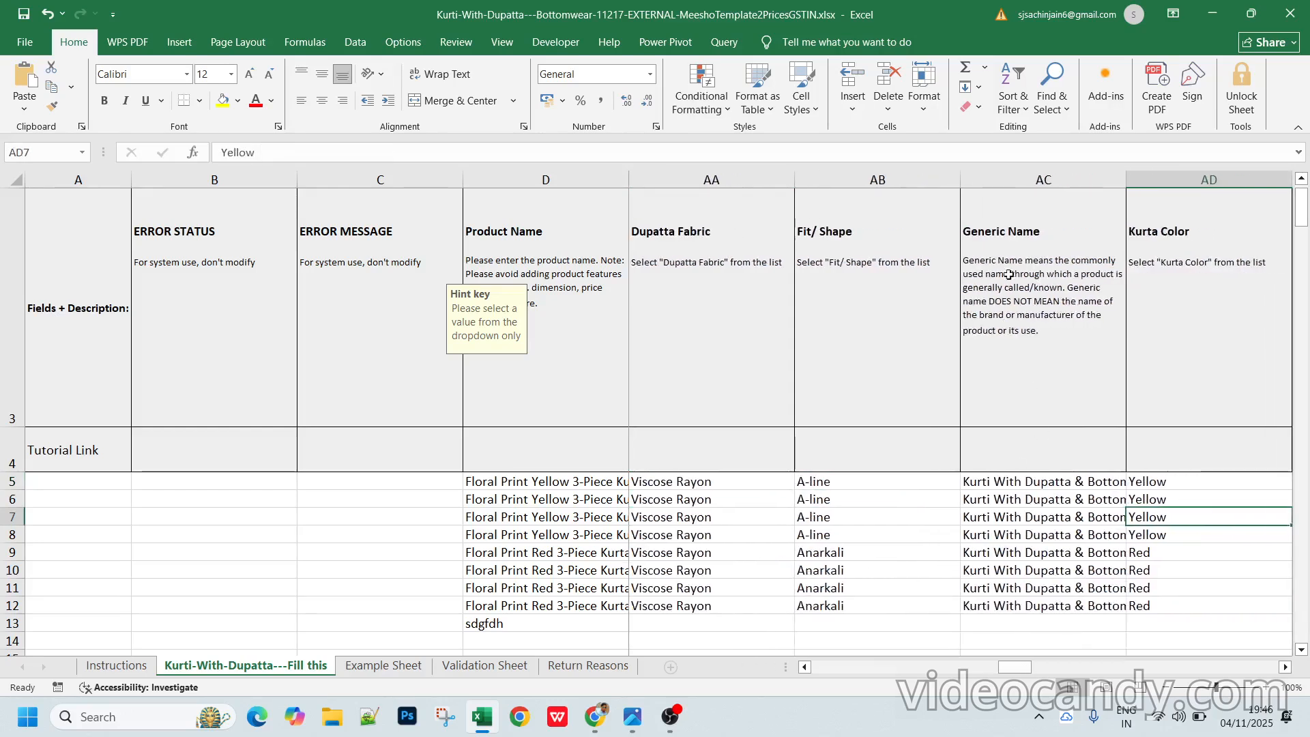
left_click(1028, 481)
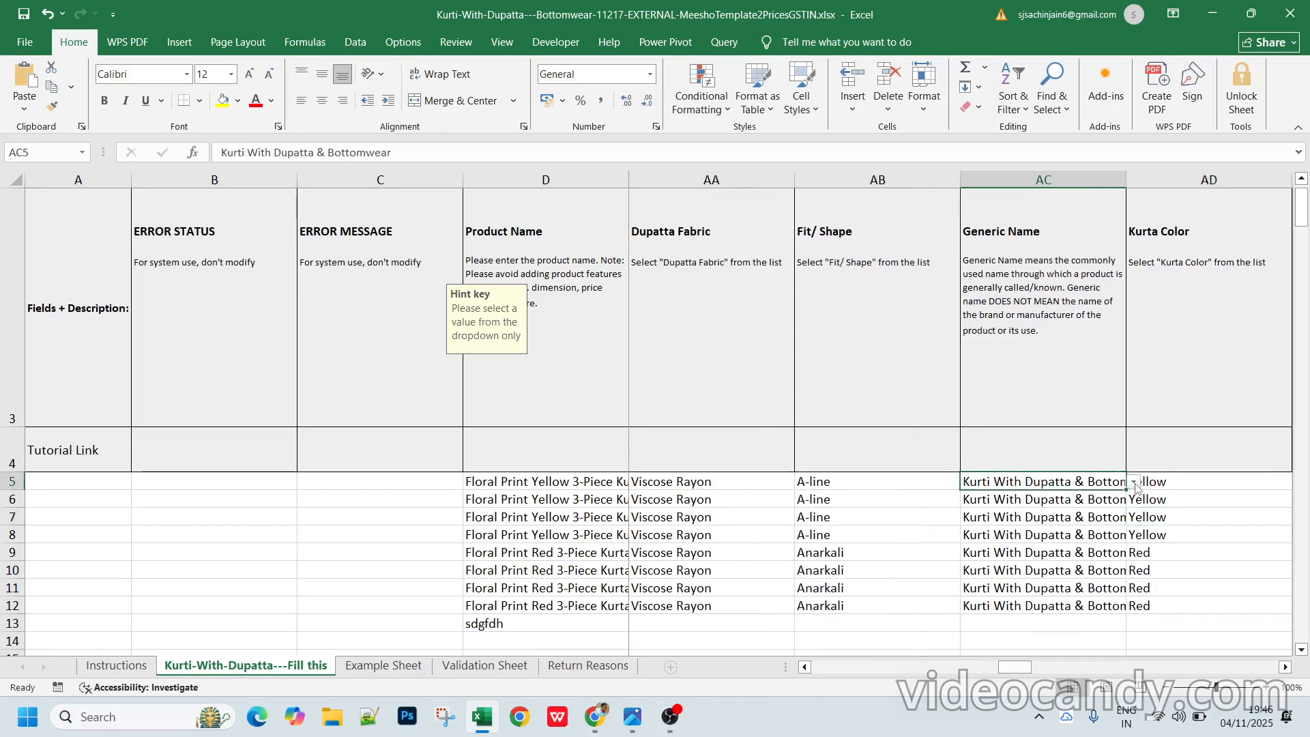
left_click(1134, 483)
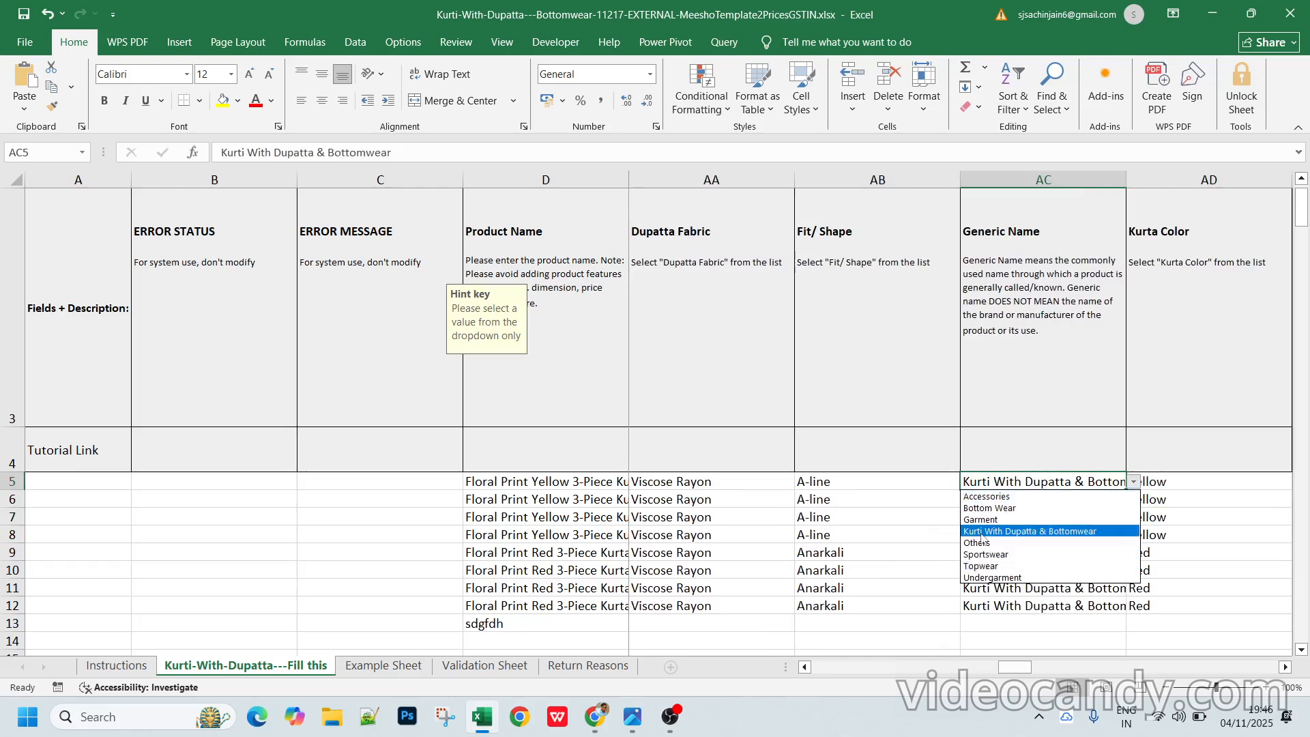
left_click(908, 531)
- Go through the Kurta Color, Kurta Fabric, Length, Neck, Net Quantity (N) and Occasion values in row 5
key("Right")
key("Right")
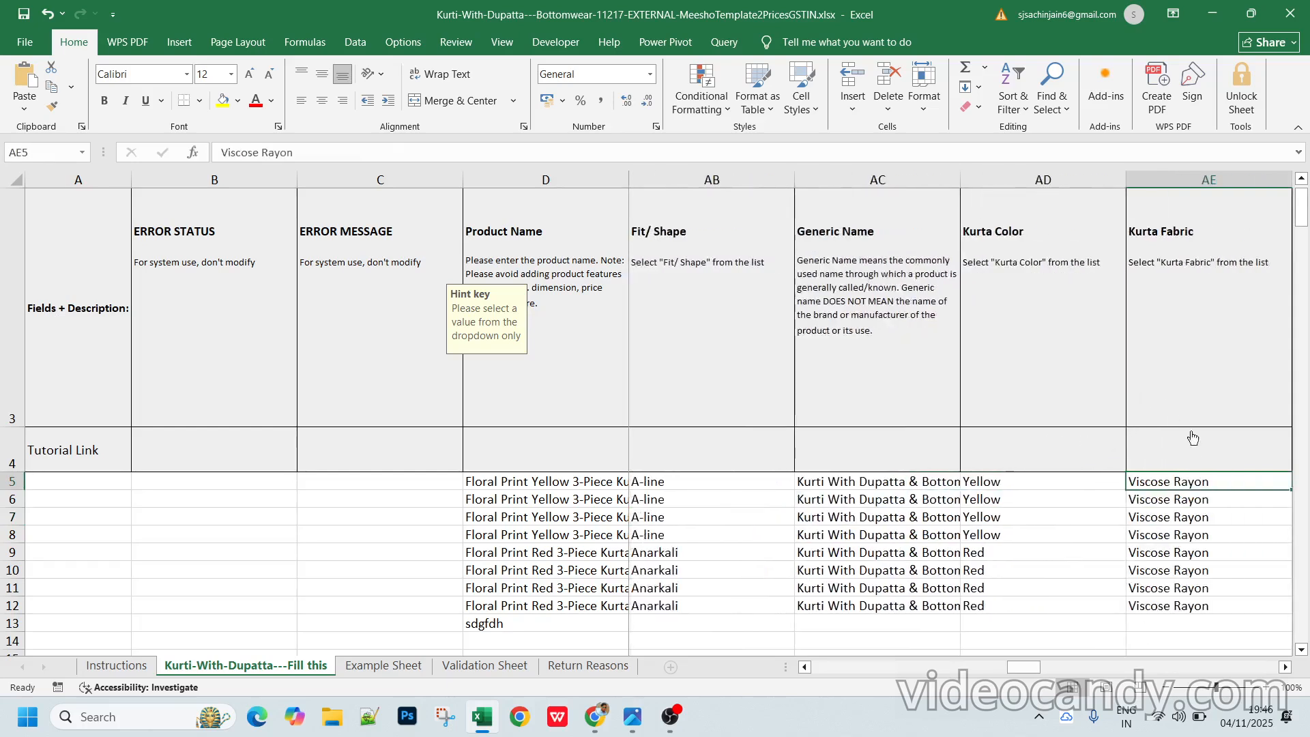
key("Right")
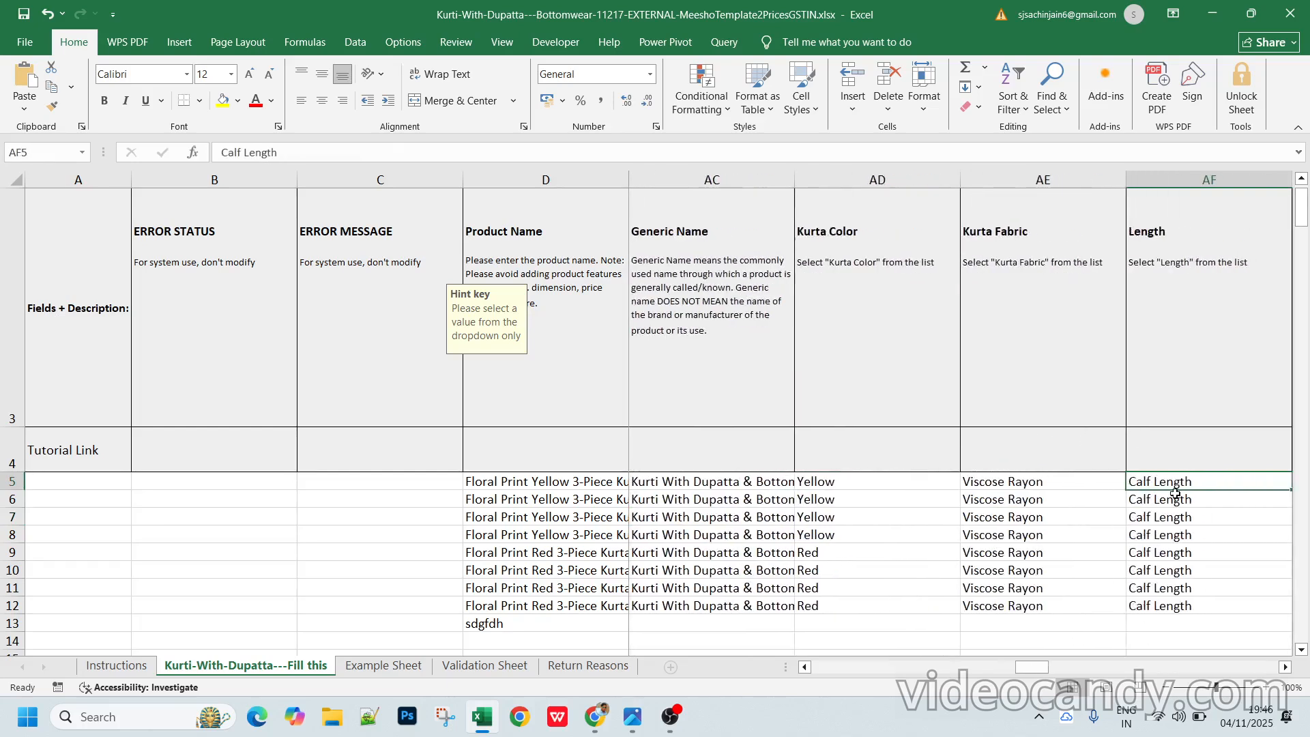
key("Right")
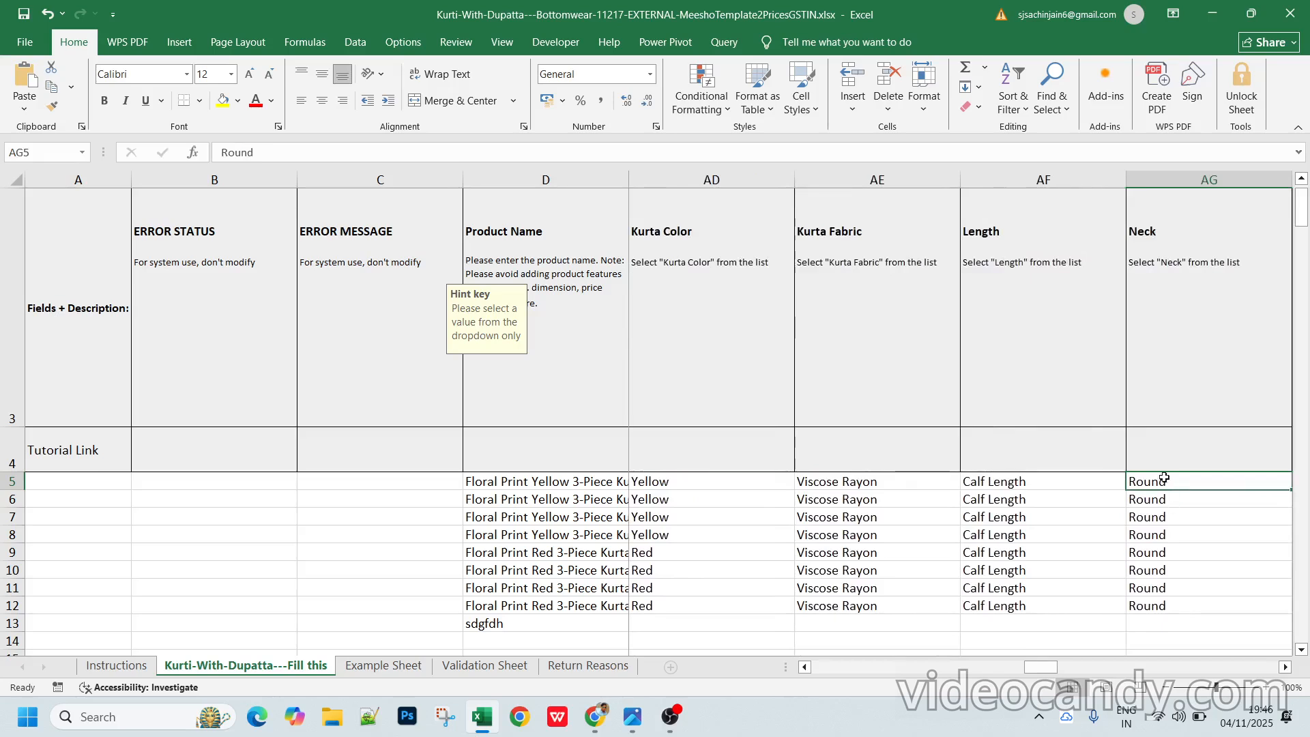
key("Right")
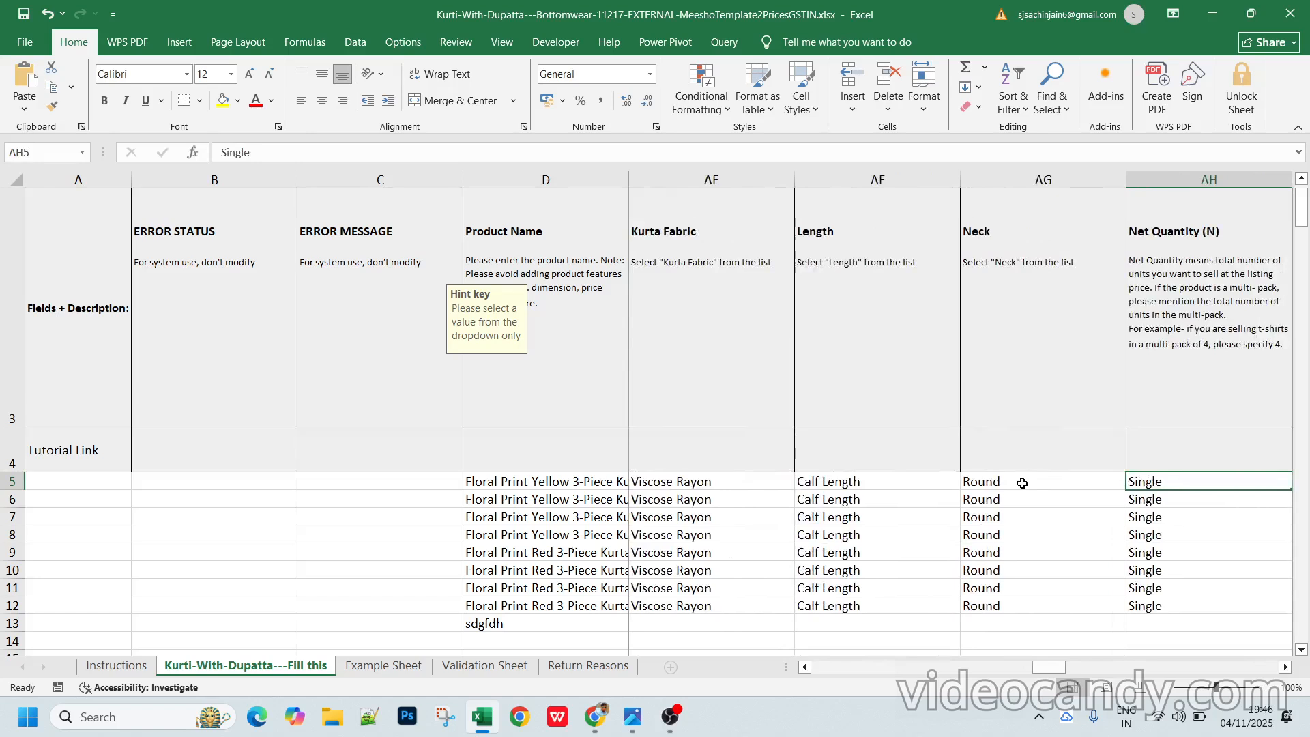
key("Right")
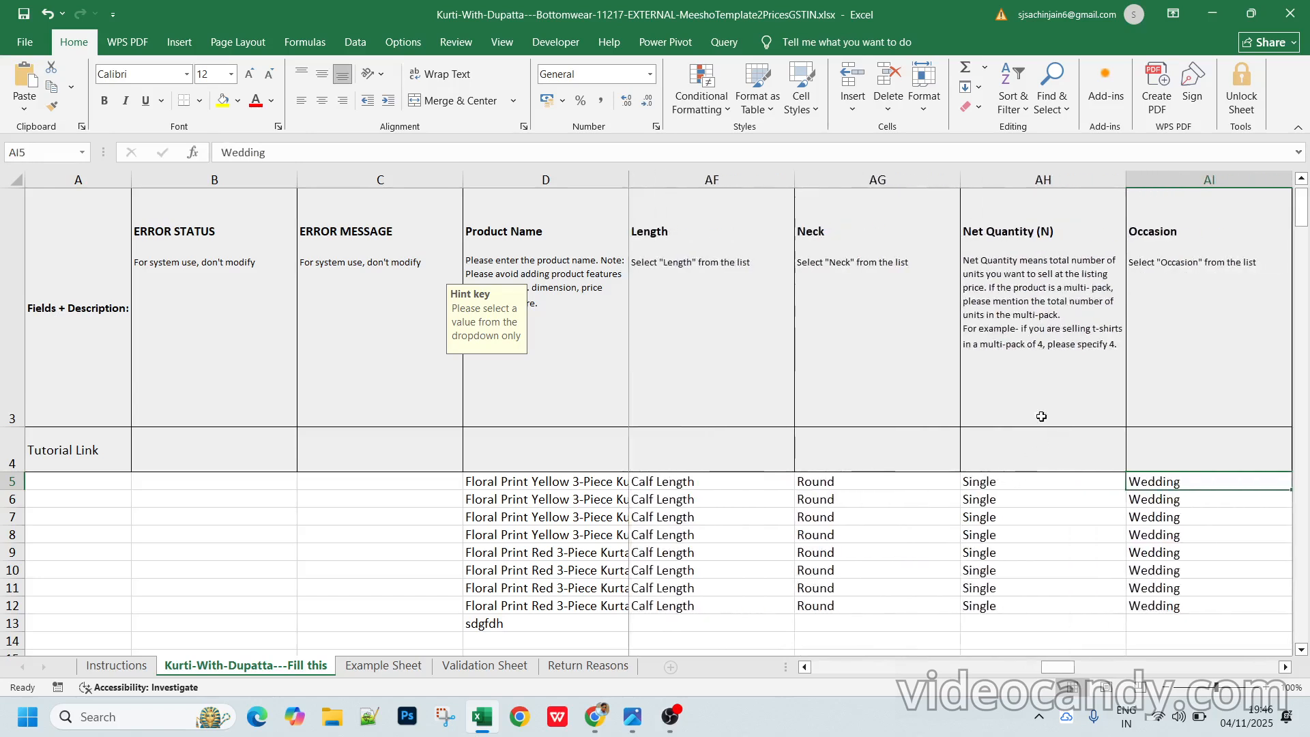
- Select the Net Quantity (N) values in AH5:AH12 for review and finish on AH12
left_click(1015, 486)
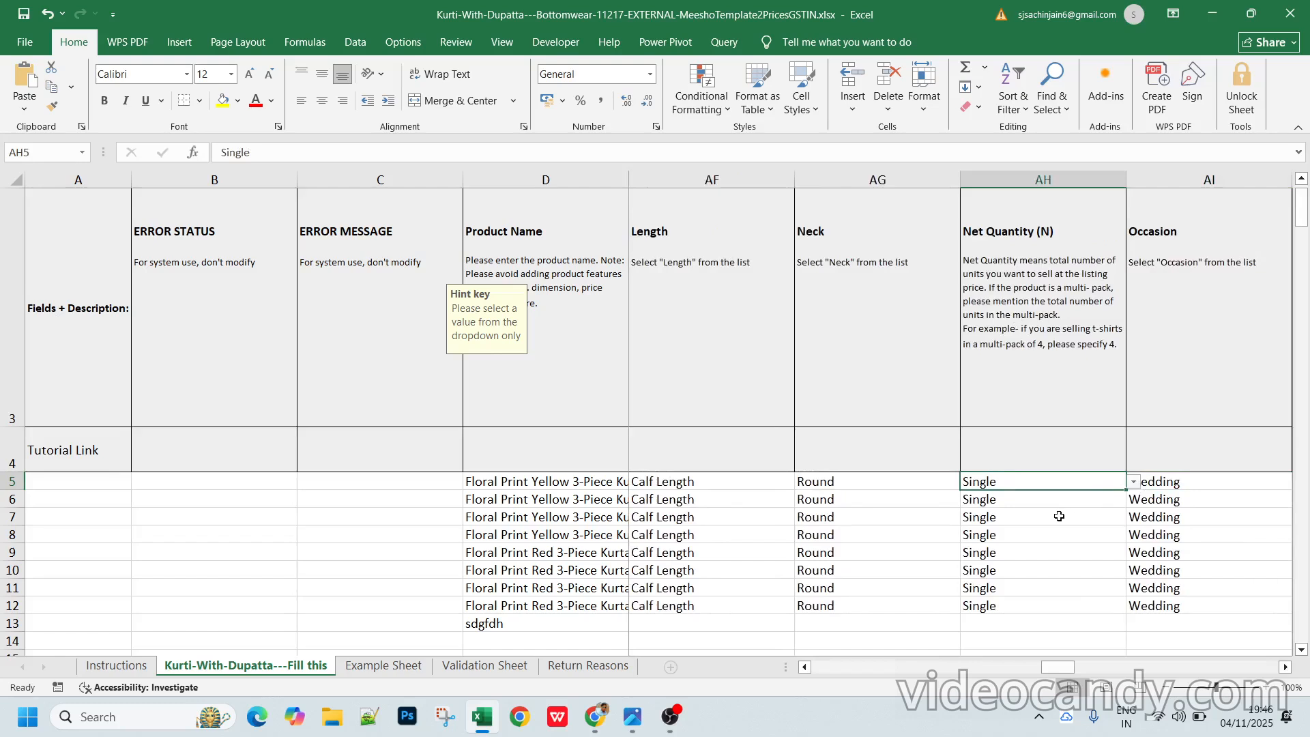
left_click_drag(1034, 480, 1034, 607)
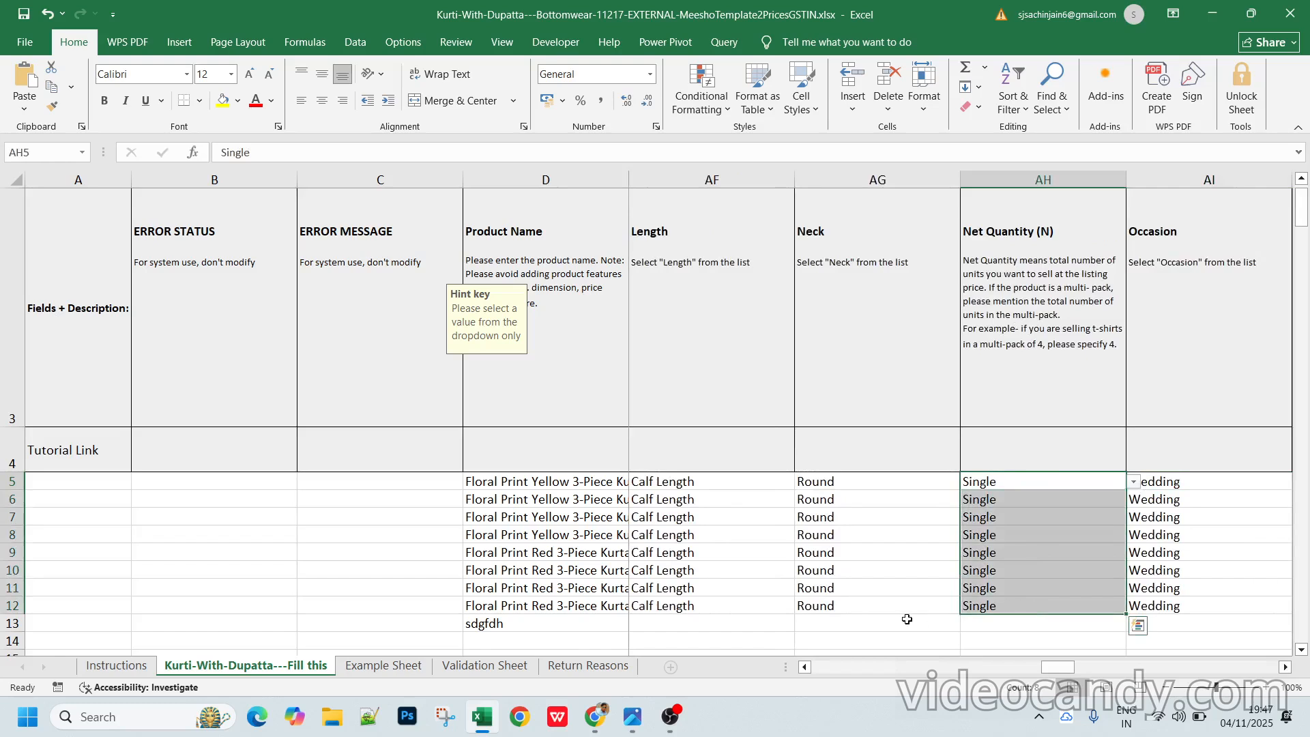
left_click(901, 609)
key("Right")
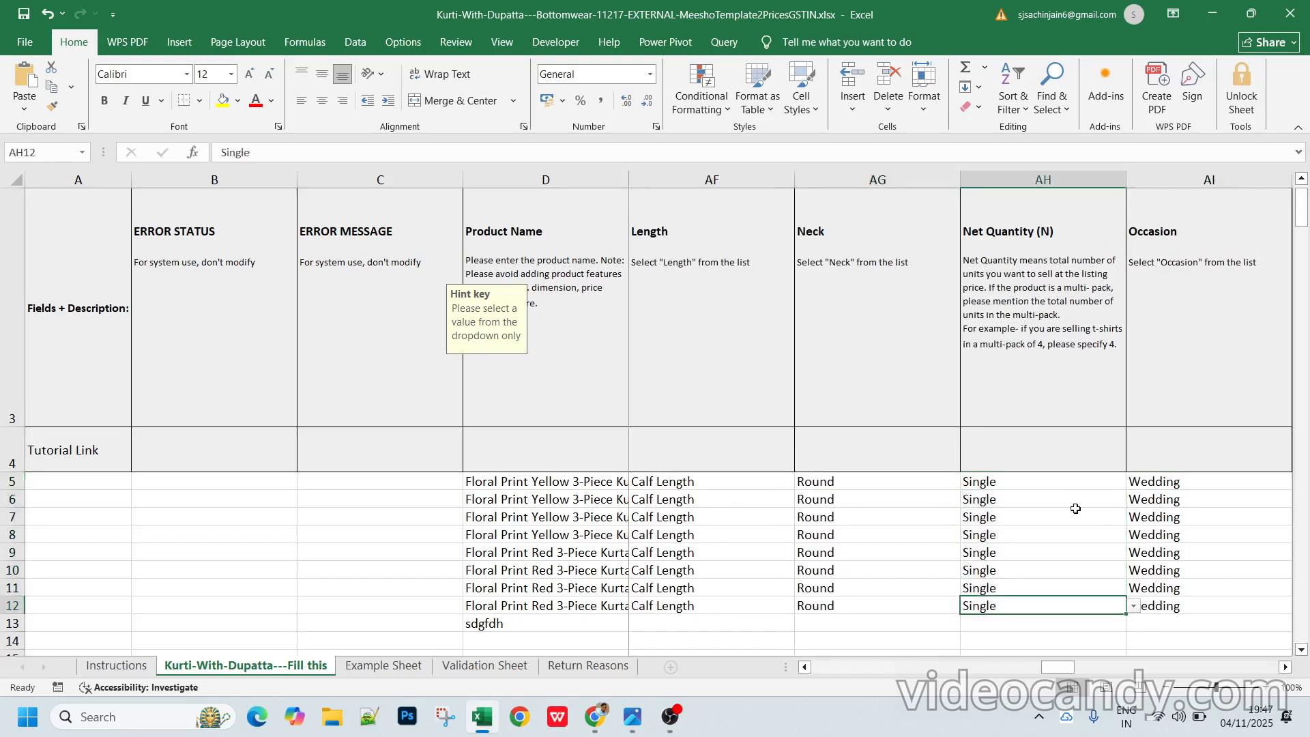
- Select the Occasion values in AI5:AI12 for review and finish on AI11
key("Right")
key("Right")
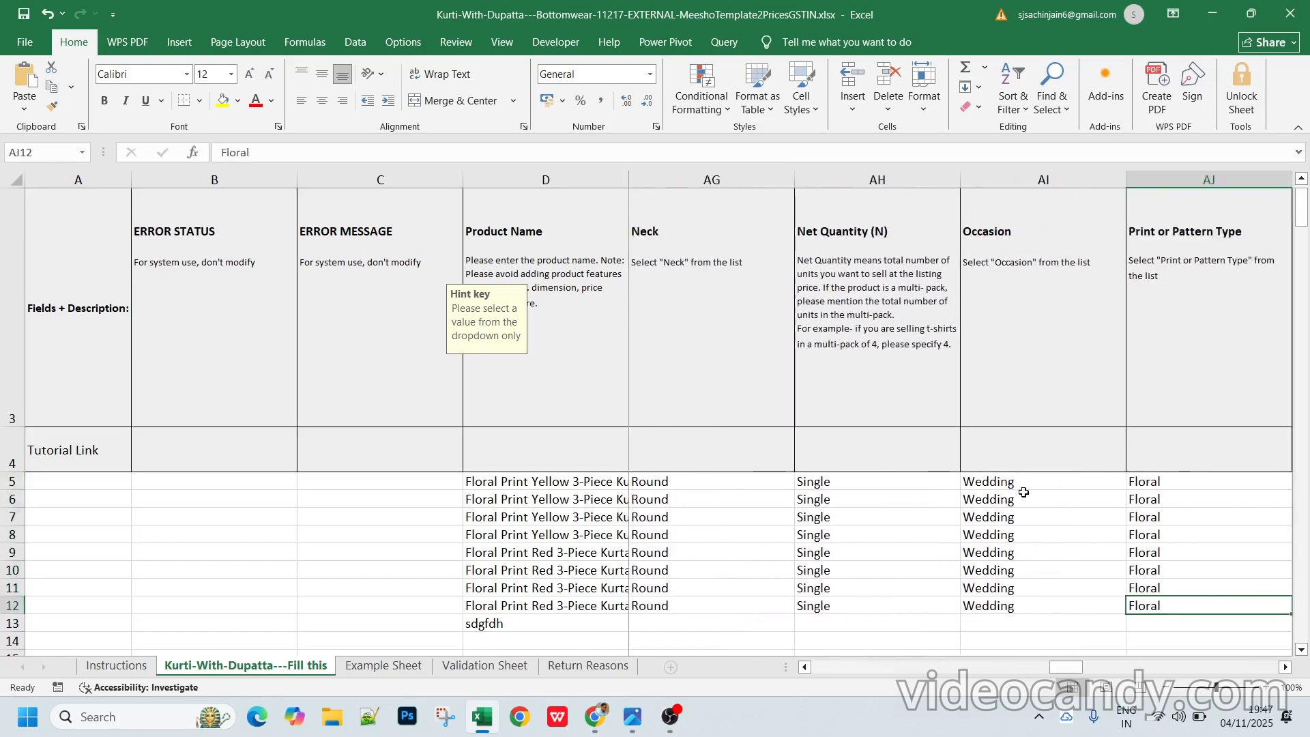
left_click_drag(1012, 482, 1019, 604)
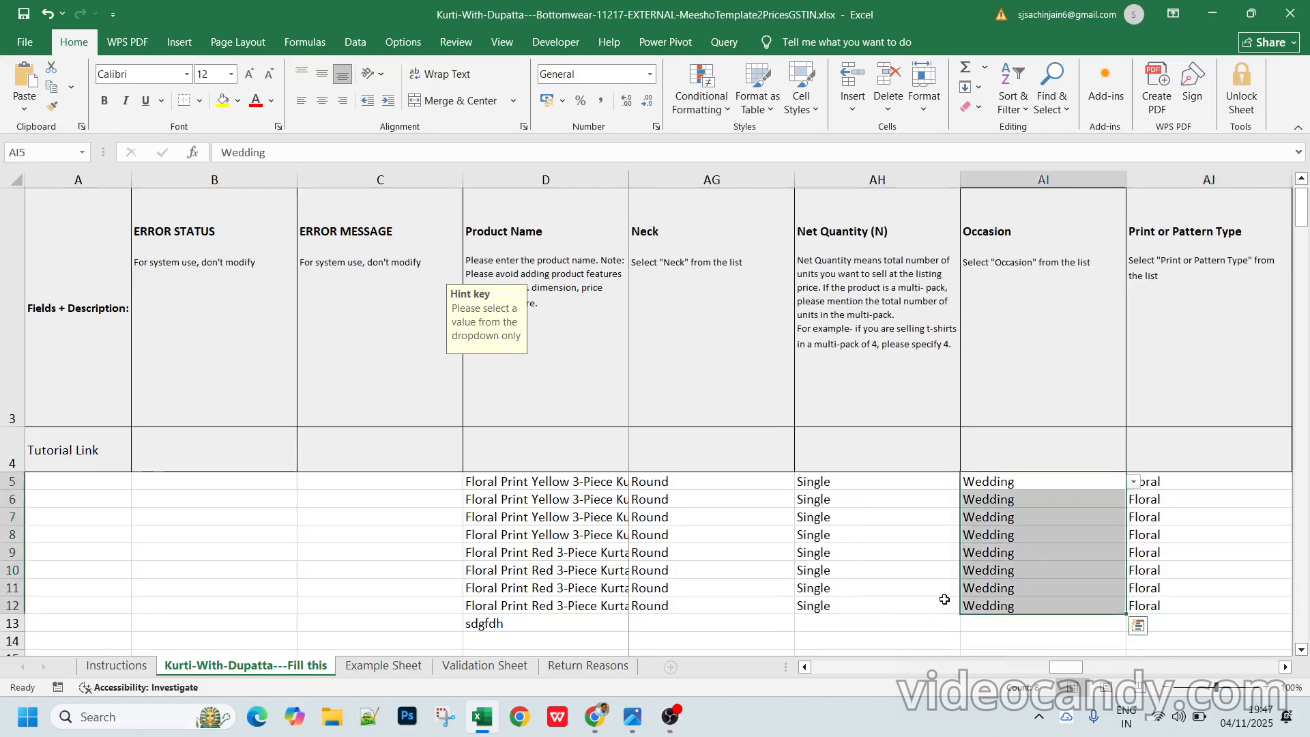
left_click(894, 584)
key("Right")
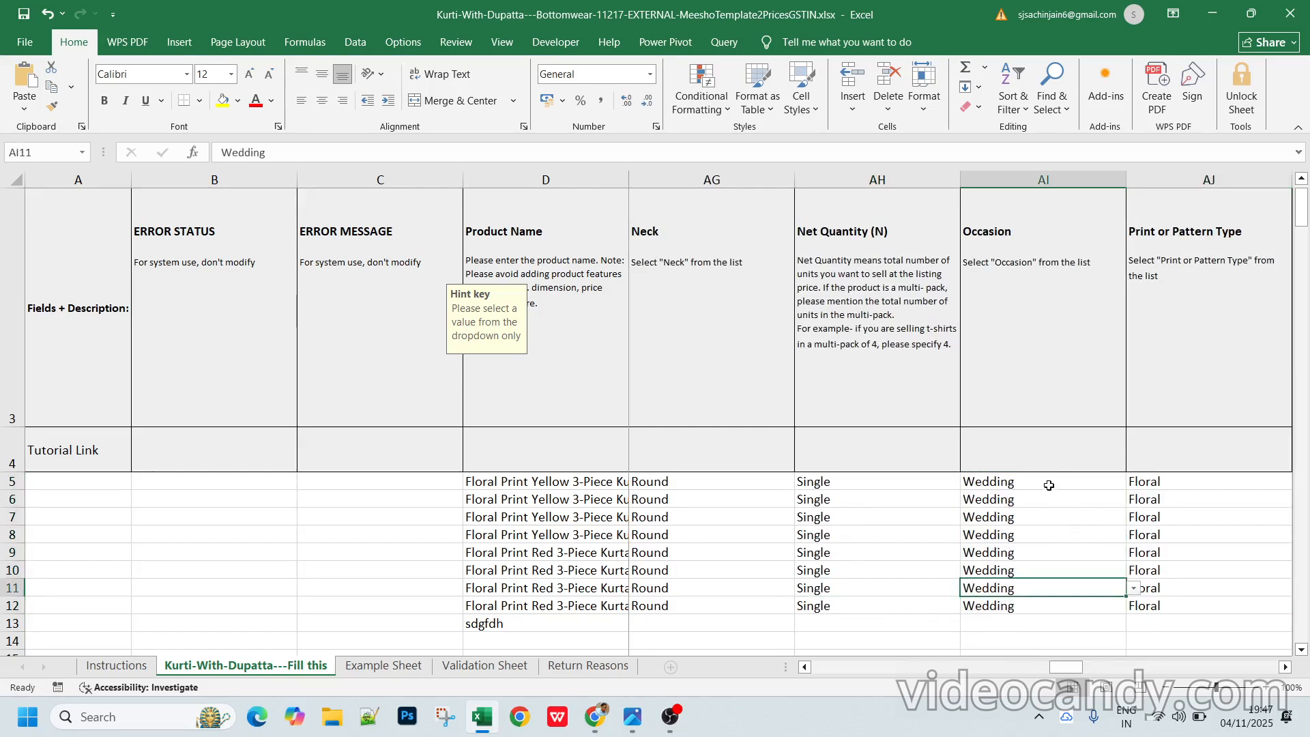
- Select the Print or Pattern Type values in AJ5:AJ12 for review
key("Right")
key("Right")
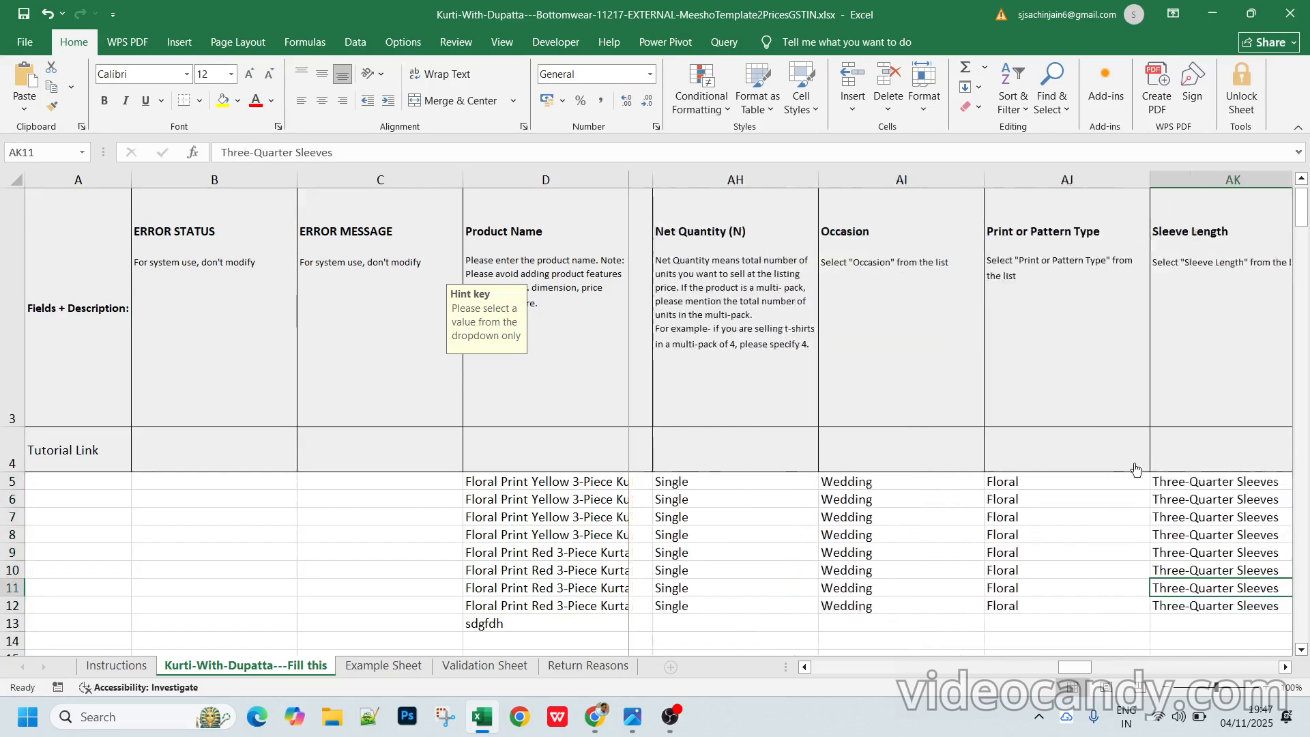
left_click_drag(1010, 483, 1012, 598)
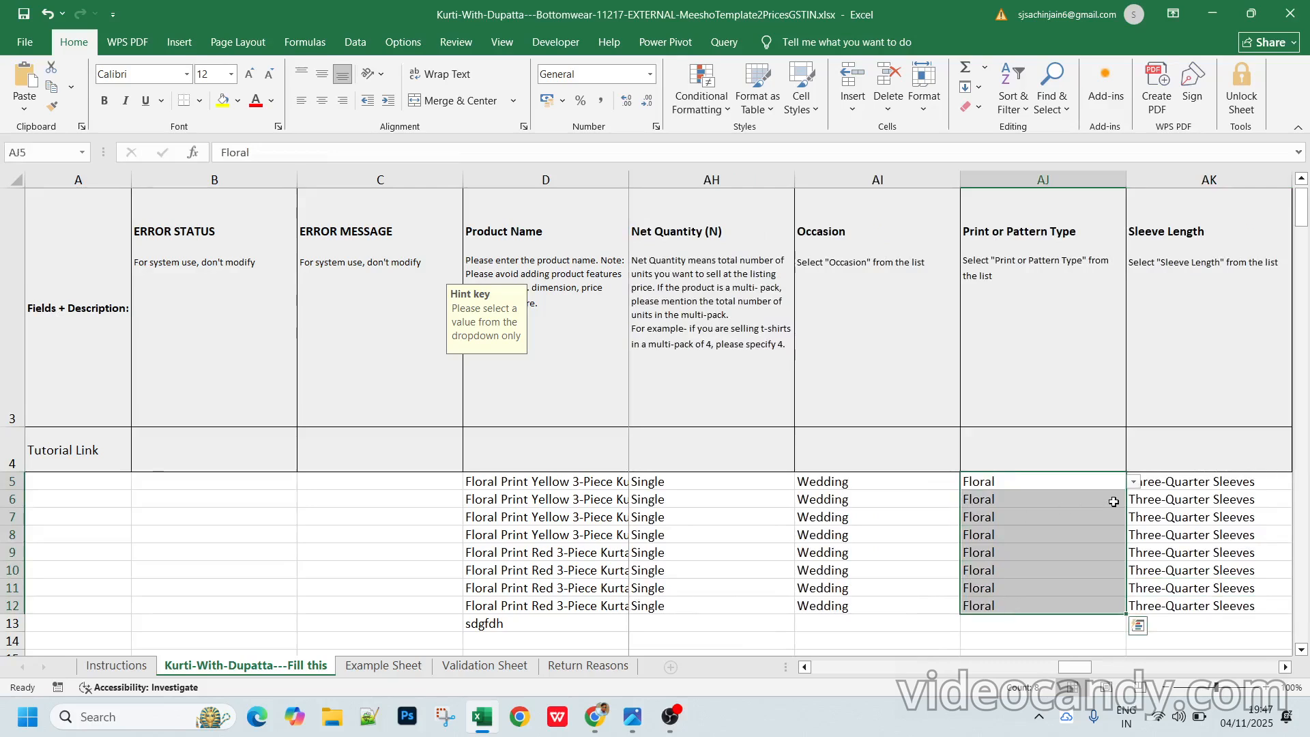
- Check the Sleeve Length in AK5 and view the Stitch Type choices for AL5 without picking another one
key("Right")
key("Right")
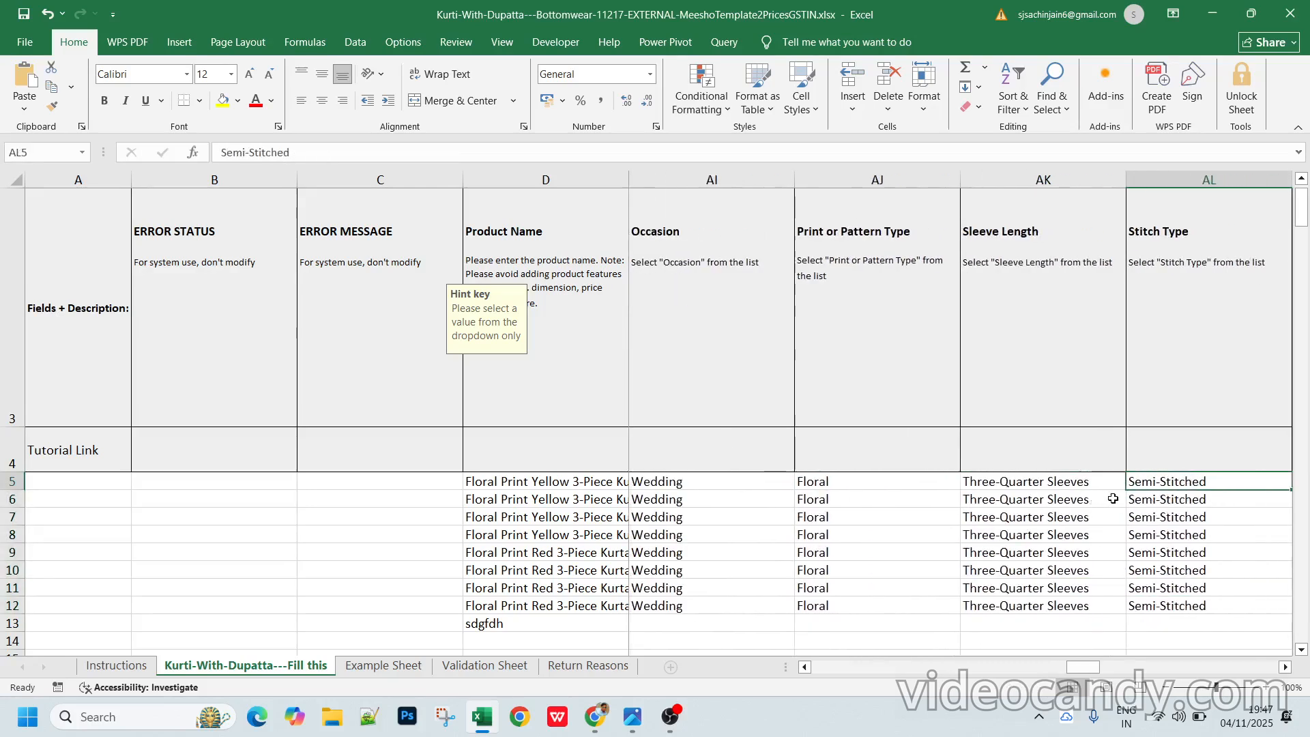
key("Right")
left_click(932, 483)
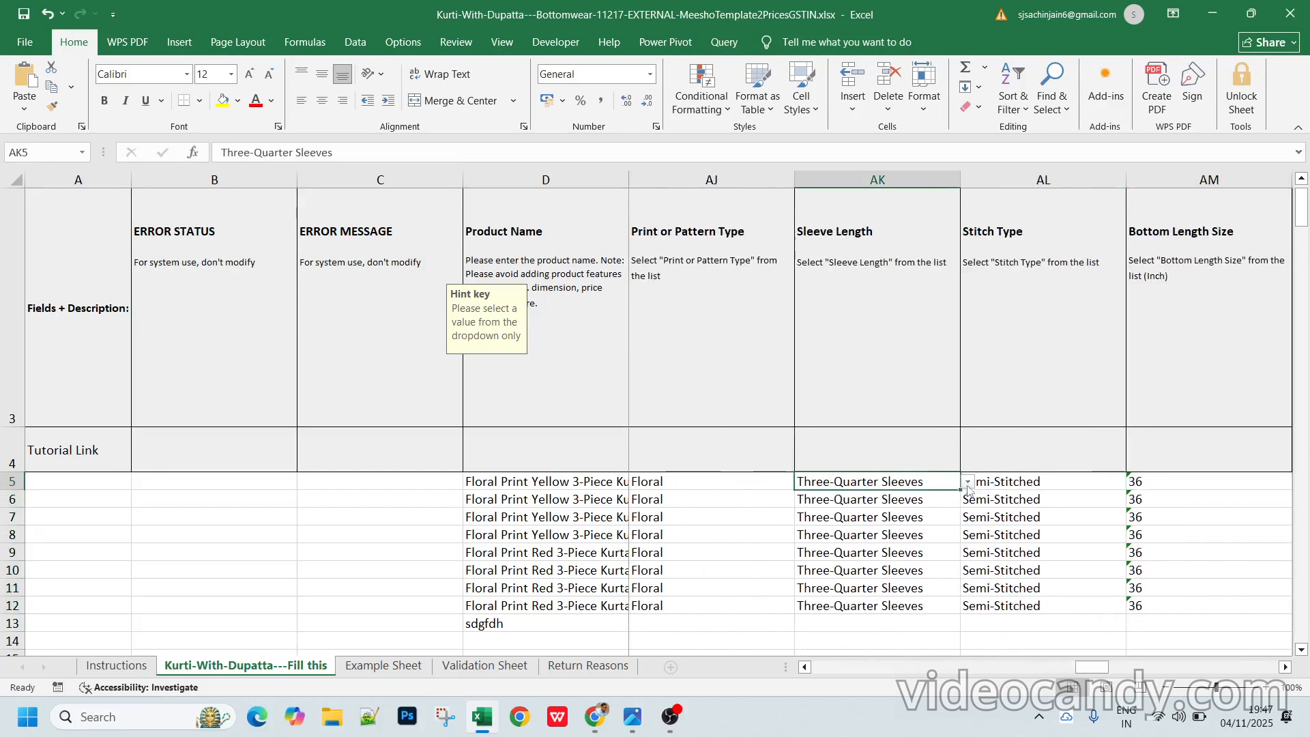
left_click(1024, 481)
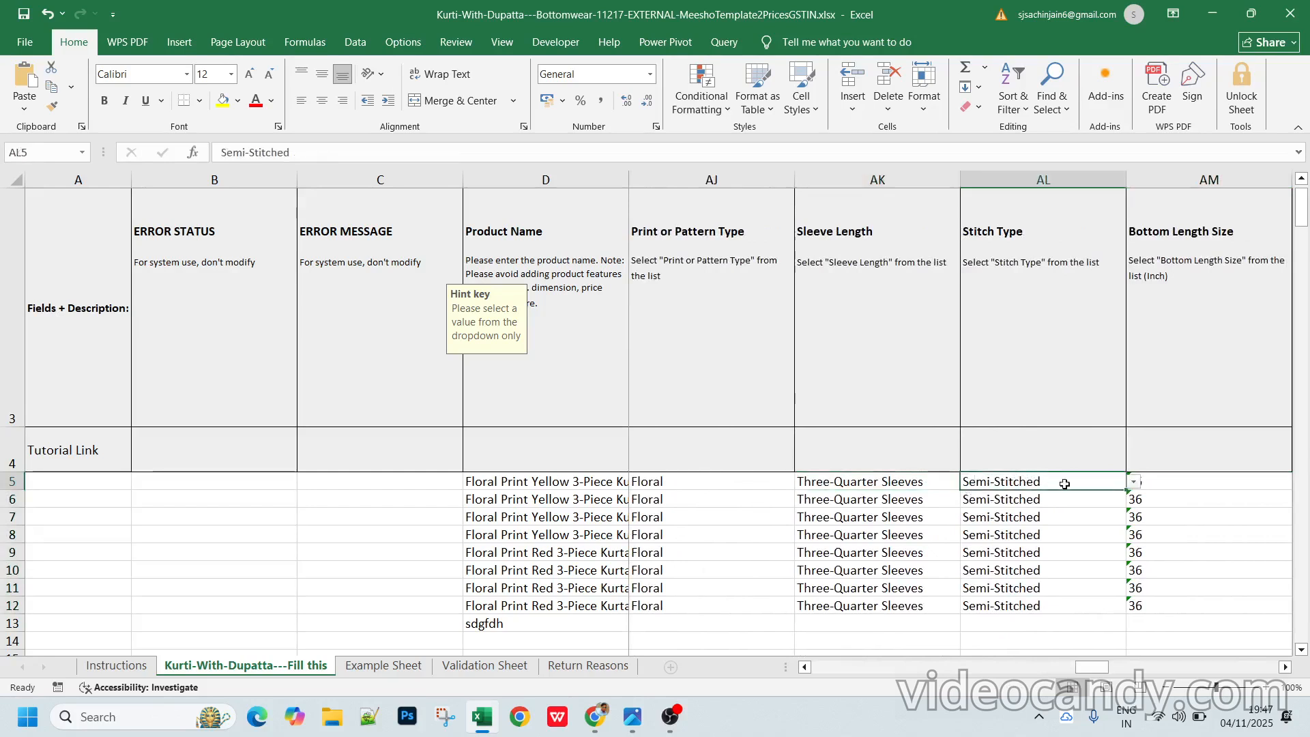
left_click(1135, 482)
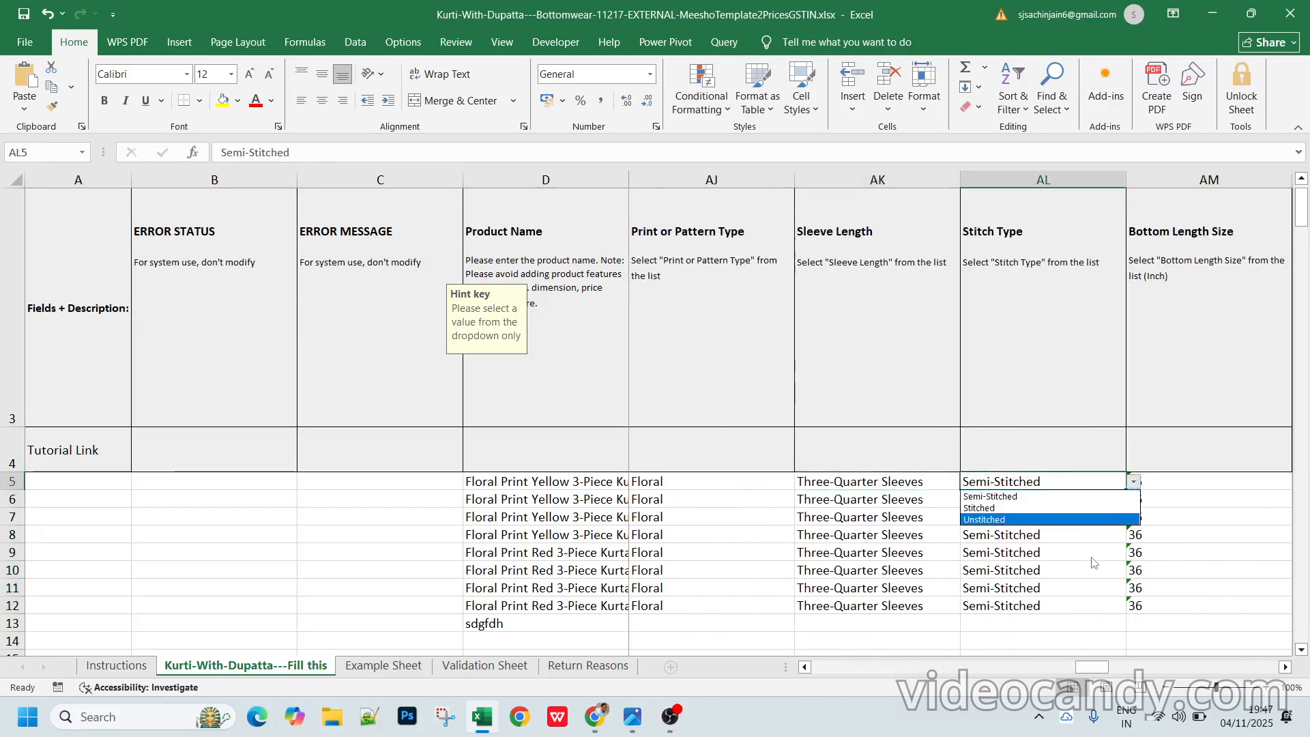
key("Escape")
- Go to the size columns and select the Bottom Length, Bottom Waist, Bust and Dupatta Length sizes in AM5:AP11
key("Right")
key("Right")
key("Right")
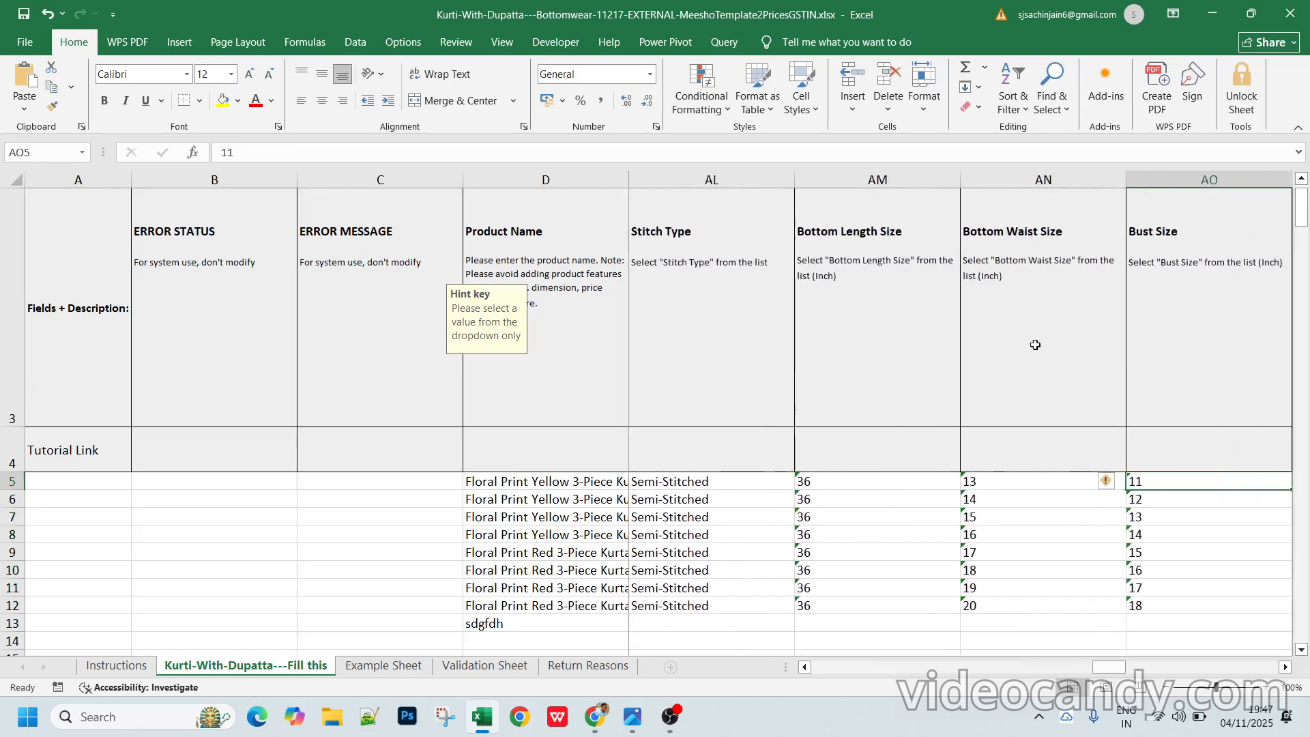
key("Right")
left_click_drag(663, 490, 1018, 573)
left_click_drag(1098, 579, 1160, 591)
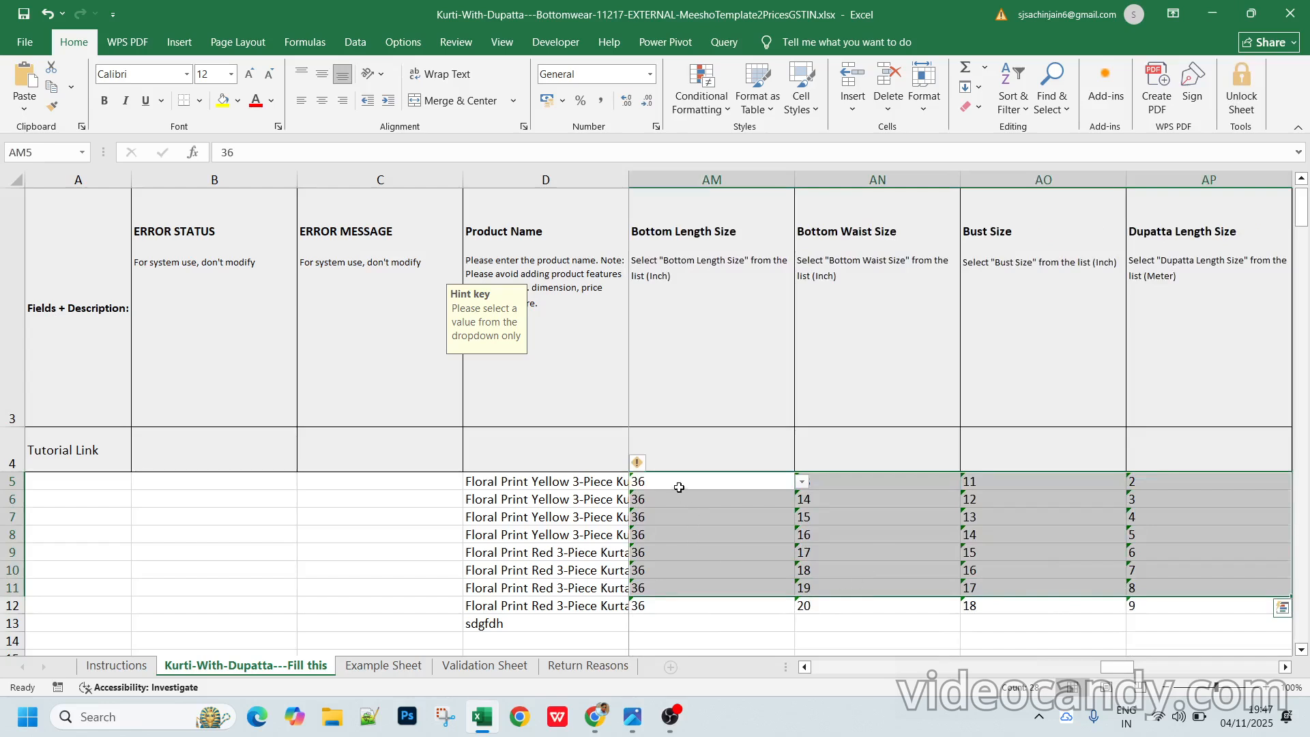
- Switch to Chrome, open Flipkart in a new tab and search for "Kurta set"
left_click(1211, 14)
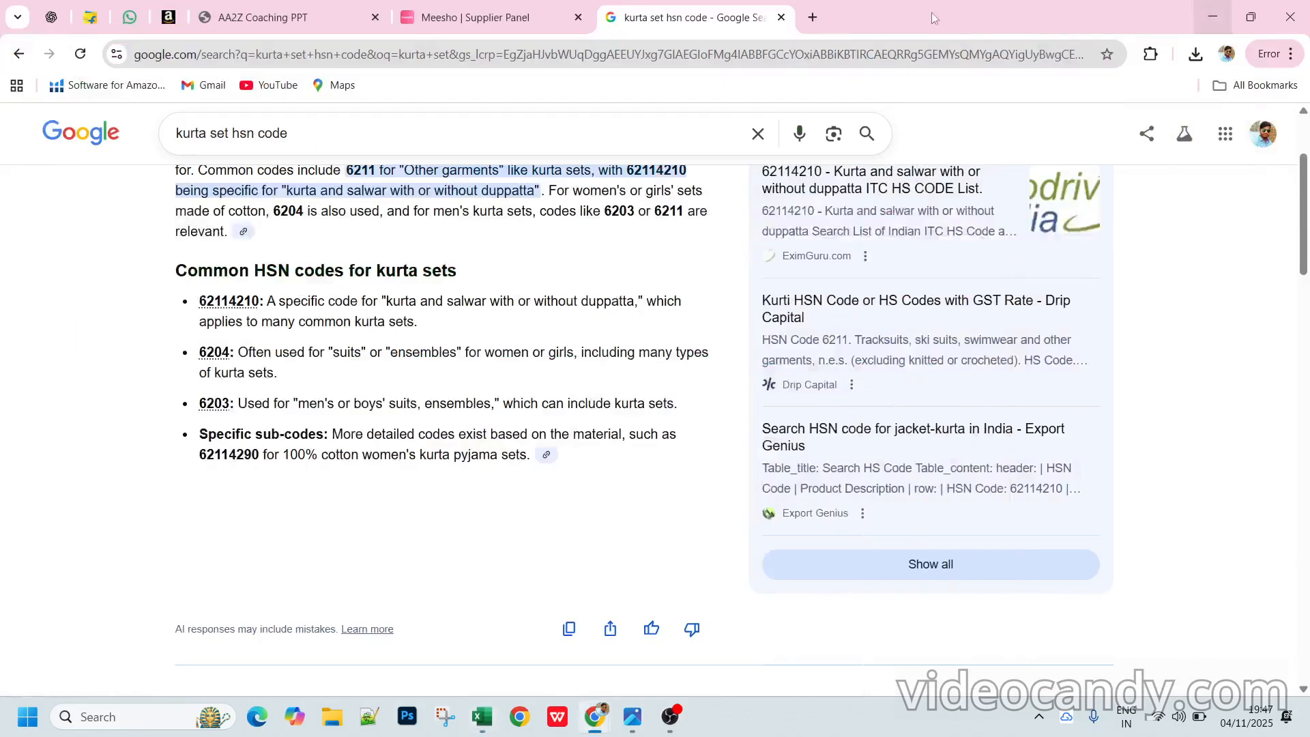
left_click(813, 18)
left_click(781, 60)
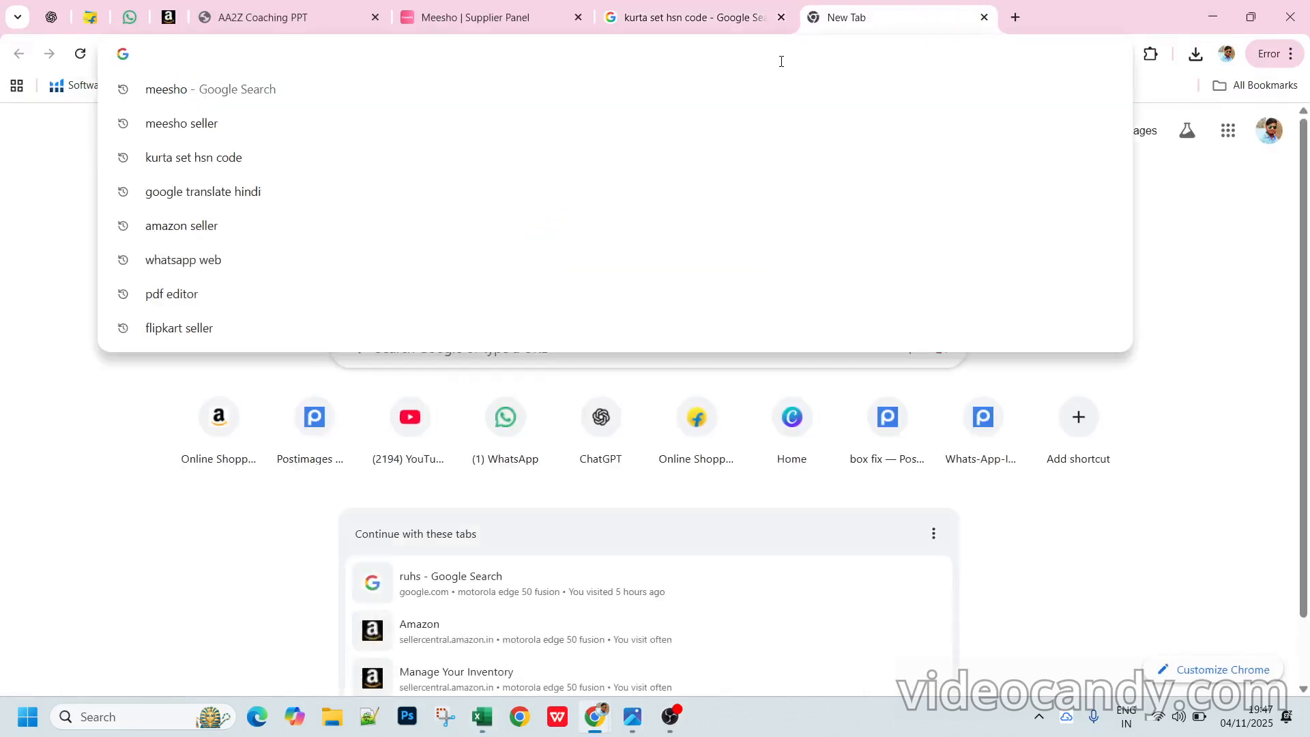
type("fli")
key("Return")
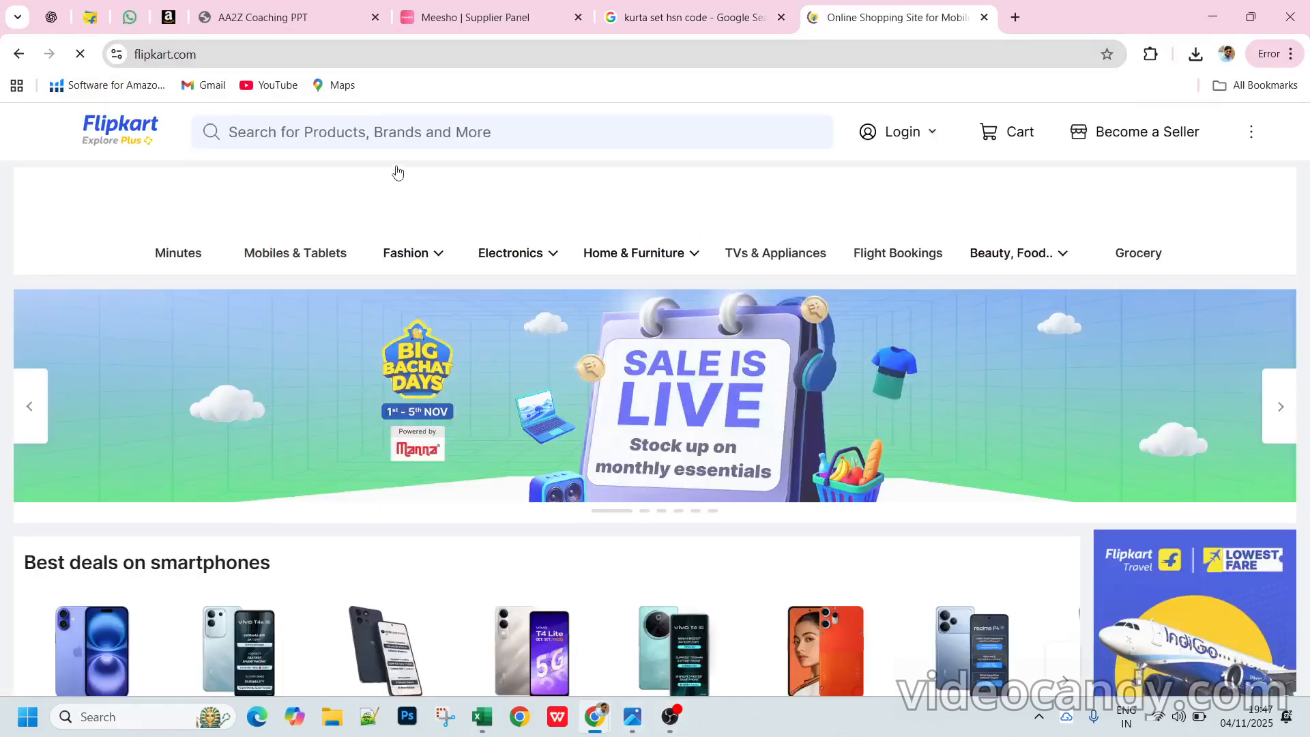
left_click(378, 137)
type("Ku")
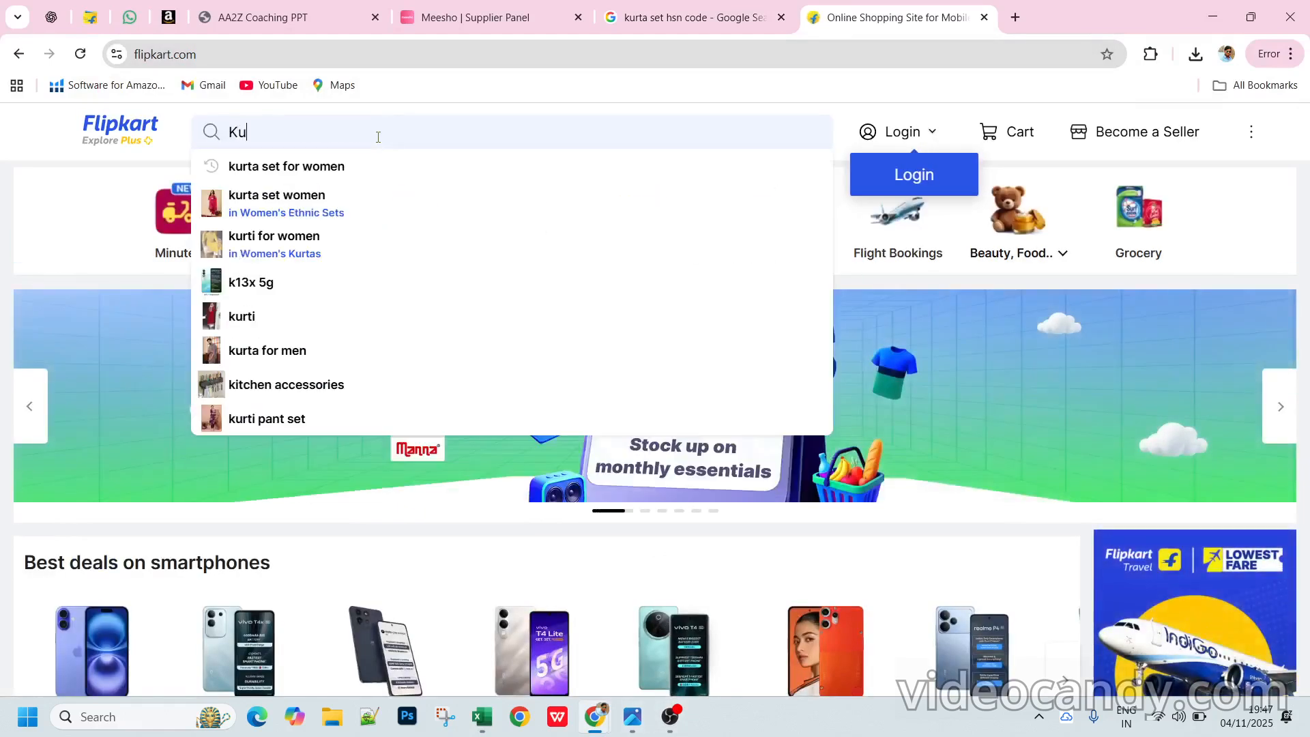
type("rta set")
key("Return")
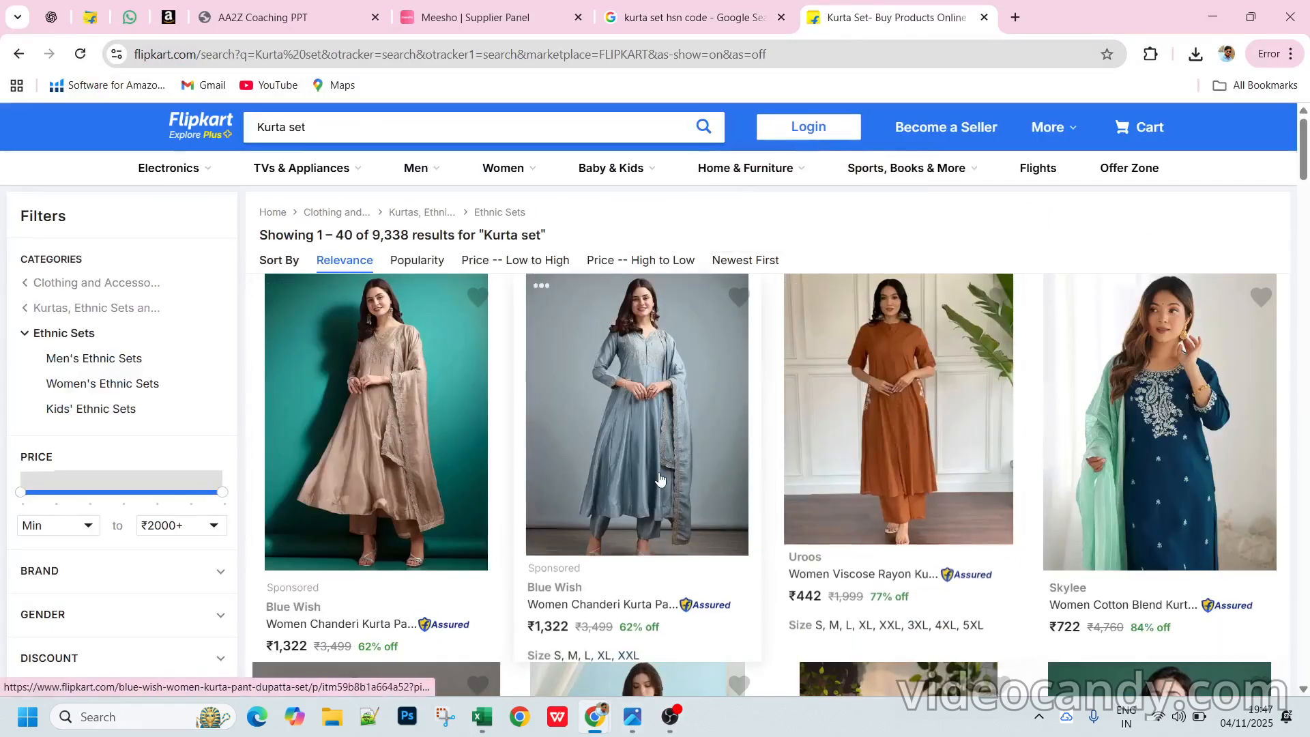
- Open the blue-grey Blue Wish kurta set from the results, view its size chart and close the chart
left_click(658, 472)
scroll(660, 473, "down", 3)
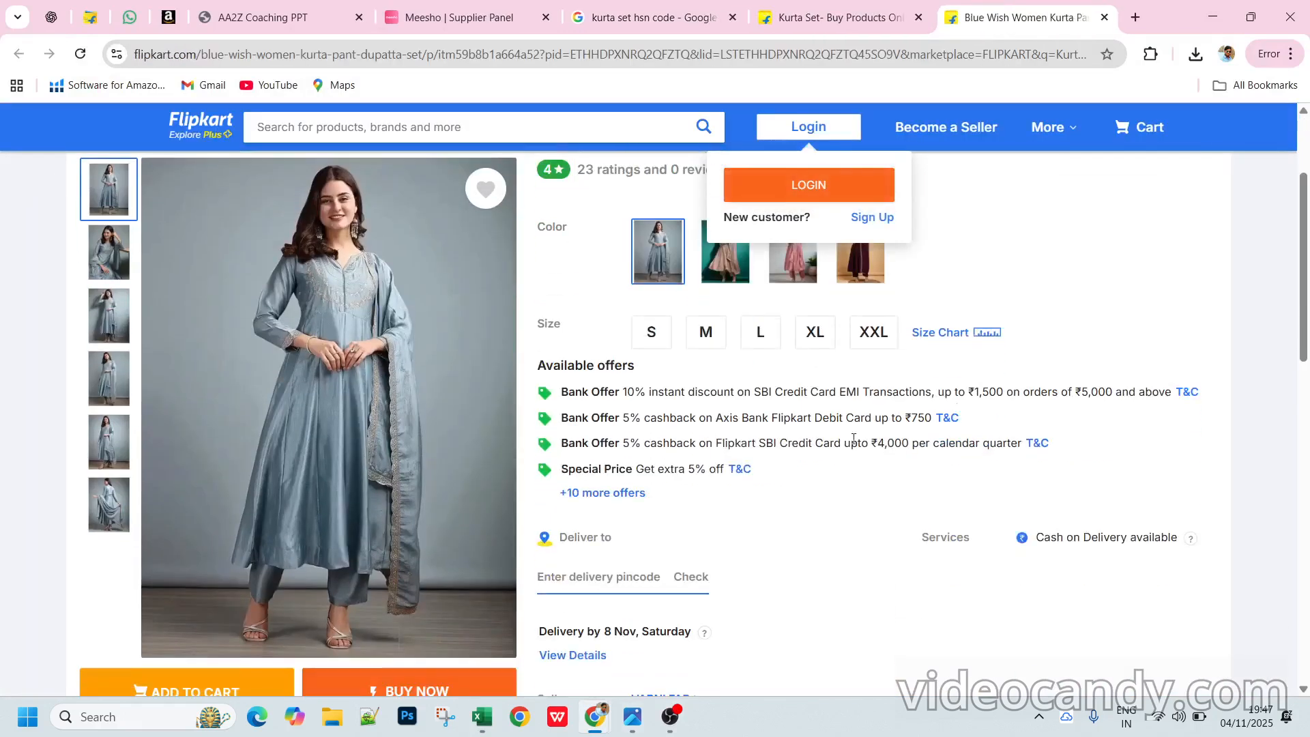
left_click(945, 335)
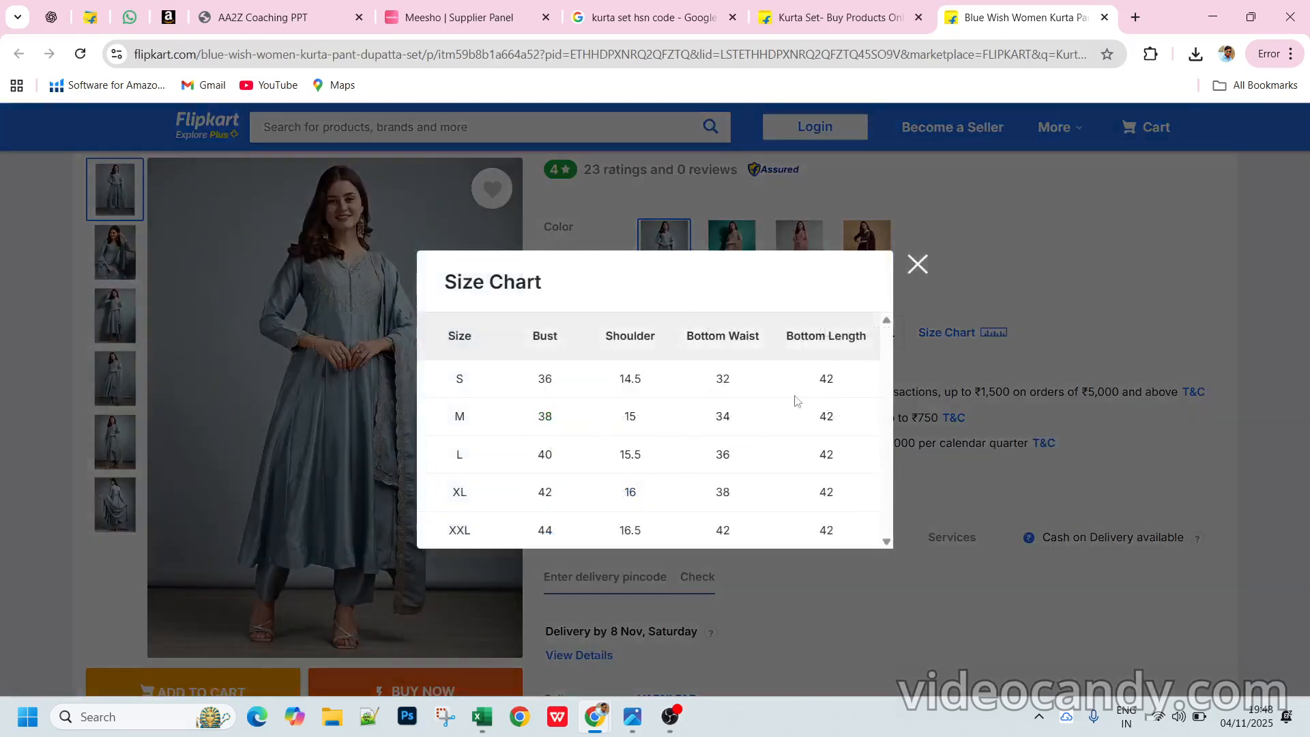
left_click(1011, 341)
- Return to the kurta set results, open the Vnyashri product and examine its size chart across to Dupatta Width
left_click(839, 17)
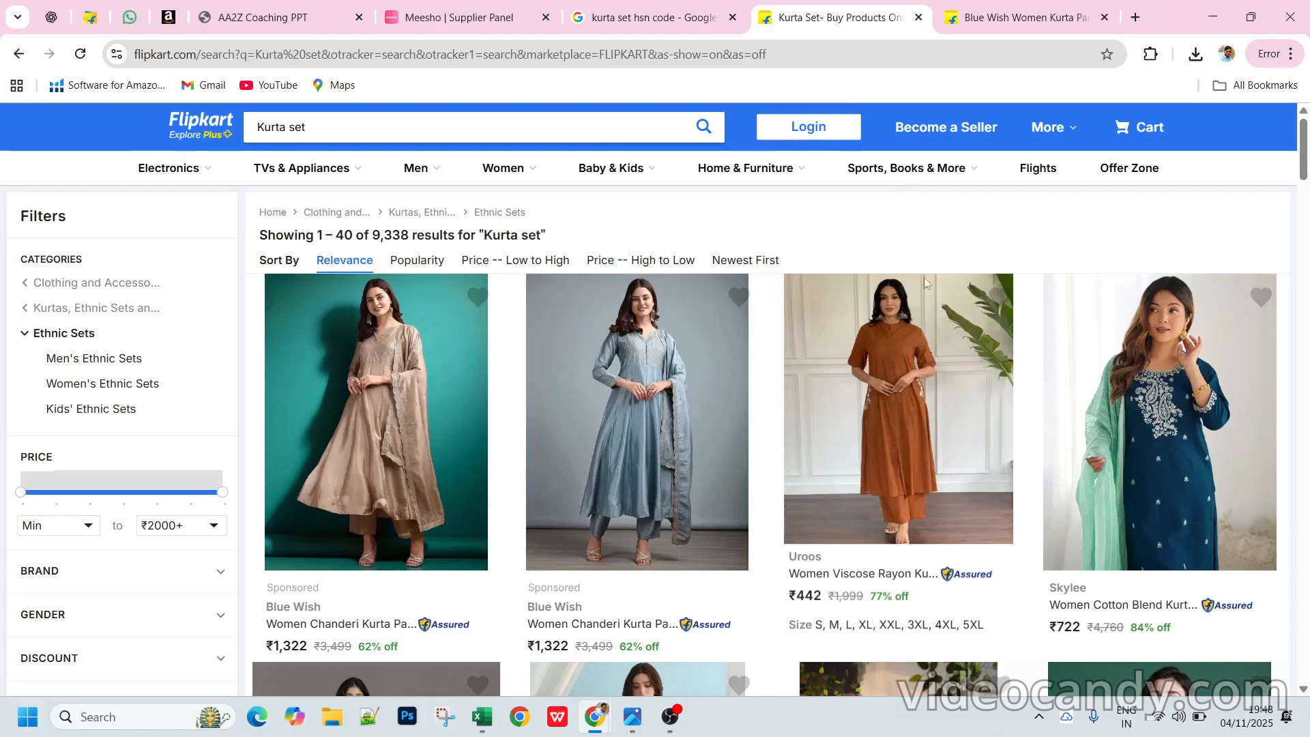
scroll(951, 397, "down", 3)
scroll(951, 398, "down", 5)
left_click(395, 439)
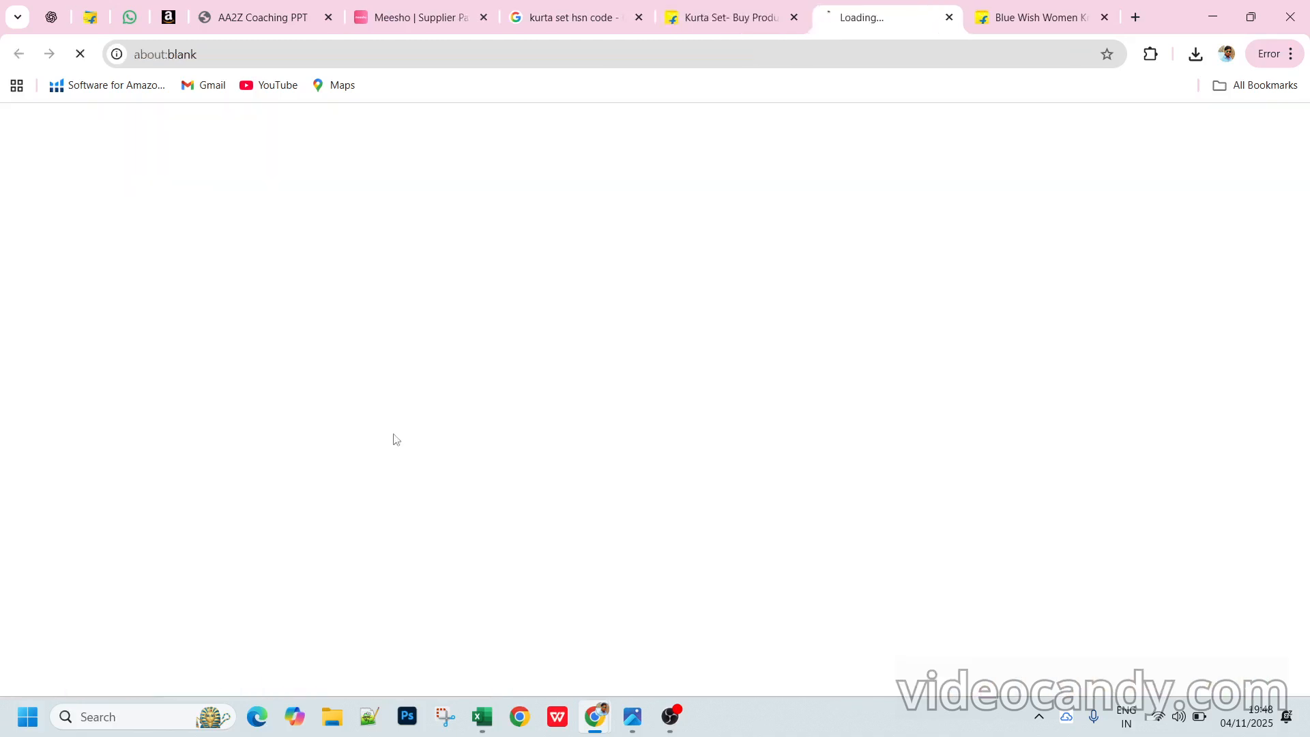
left_click(1000, 485)
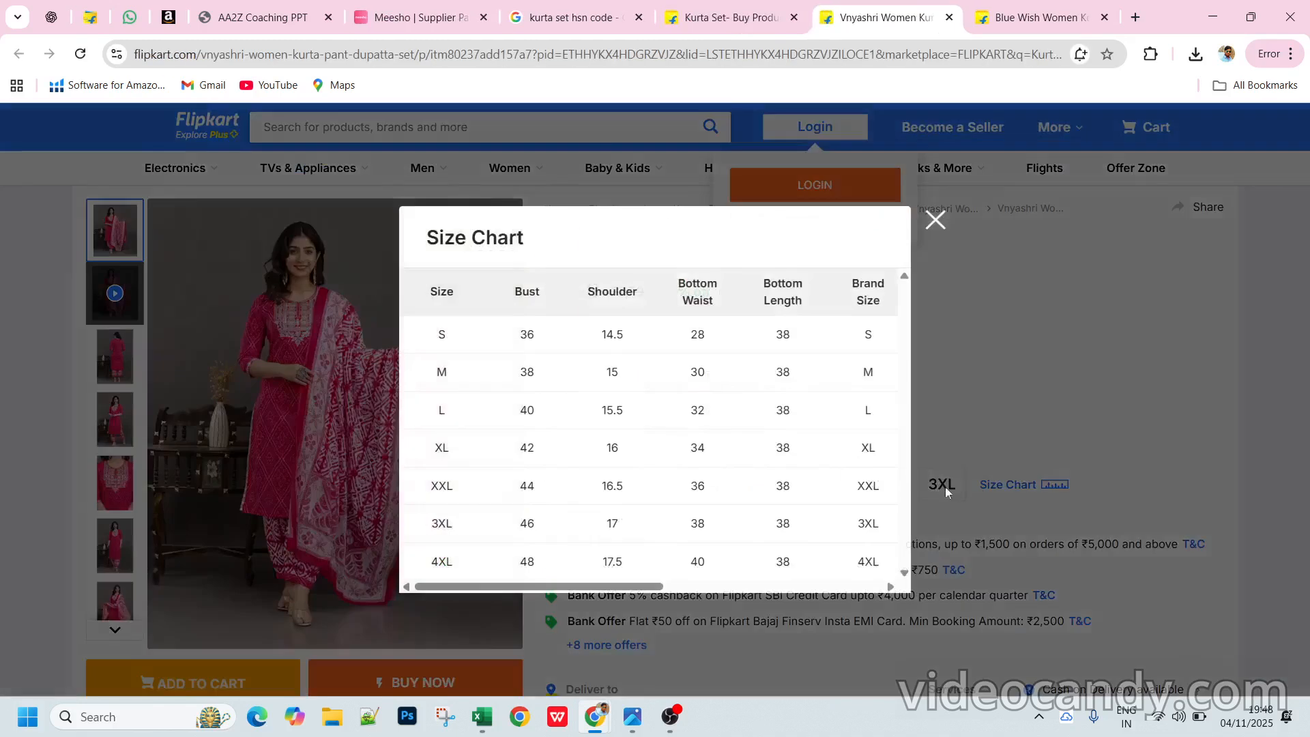
left_click_drag(642, 583, 549, 591)
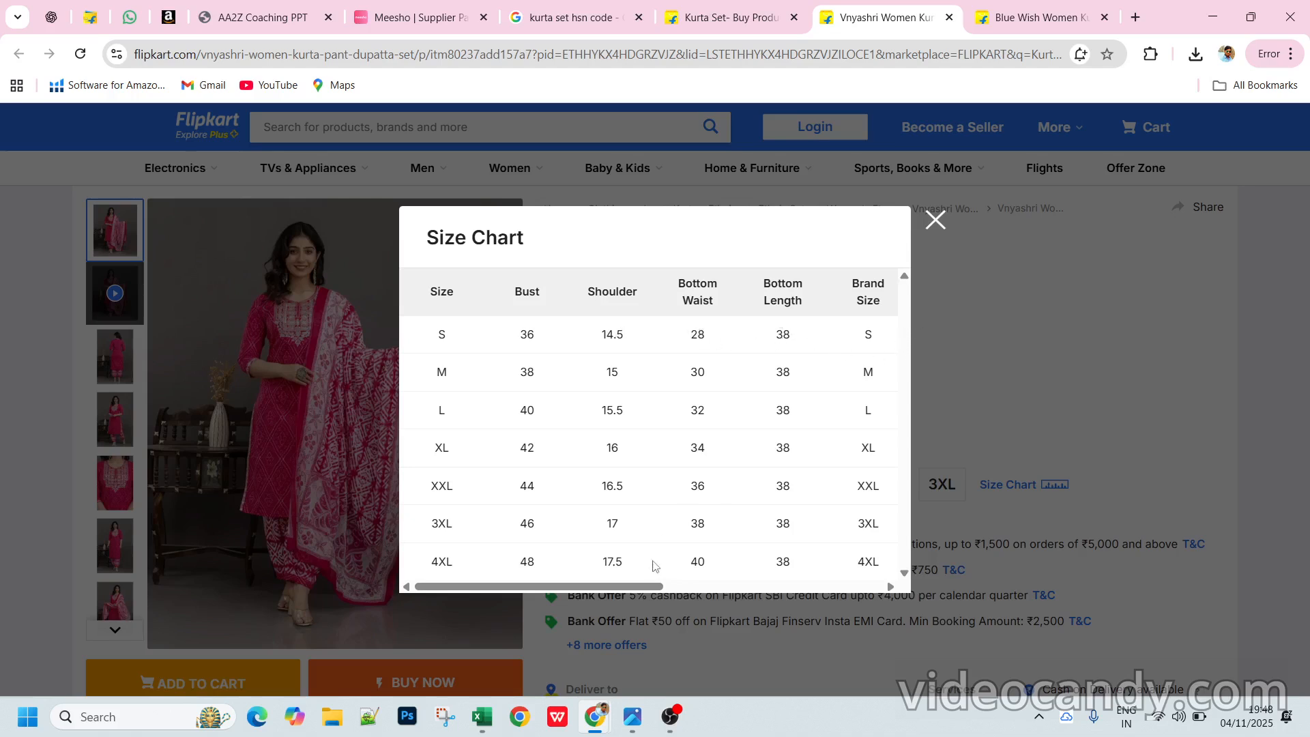
left_click_drag(653, 587, 880, 593)
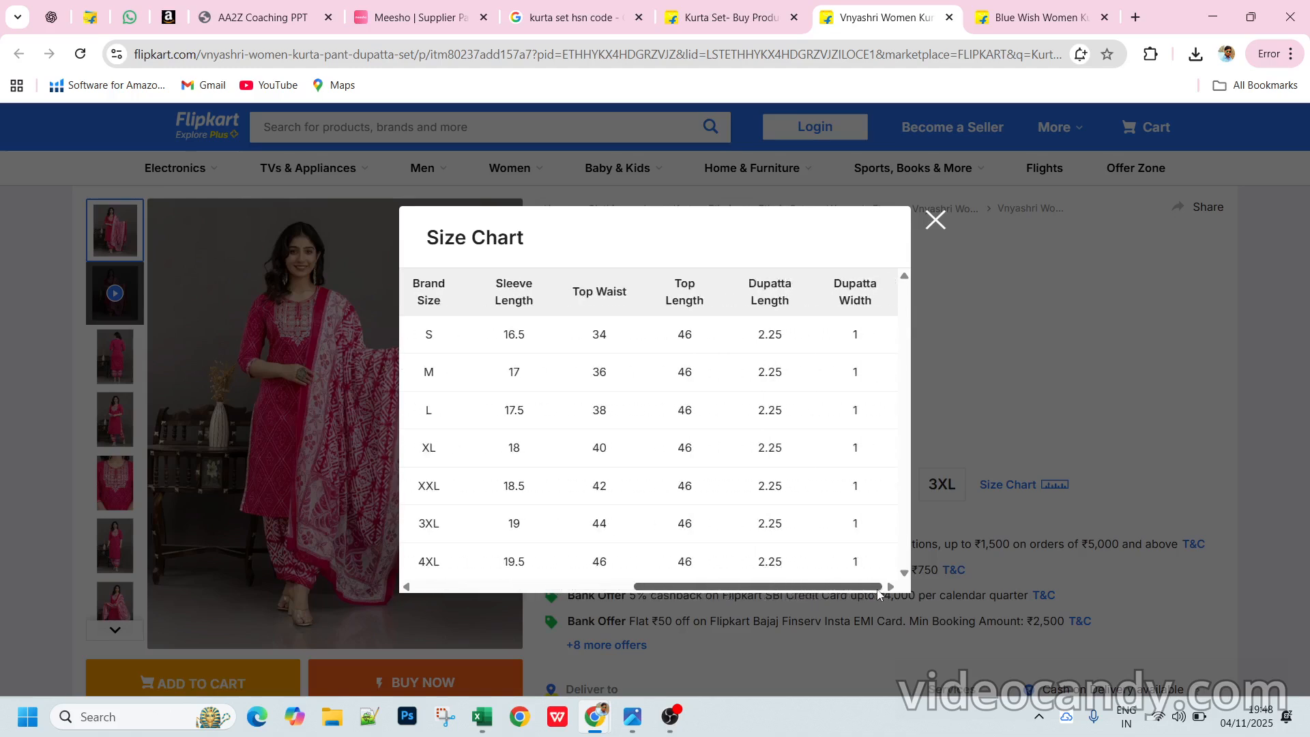
- Switch back to the Excel template and go through the size columns in row 7 up to Image 1 (Front)
key("alt+Tab")
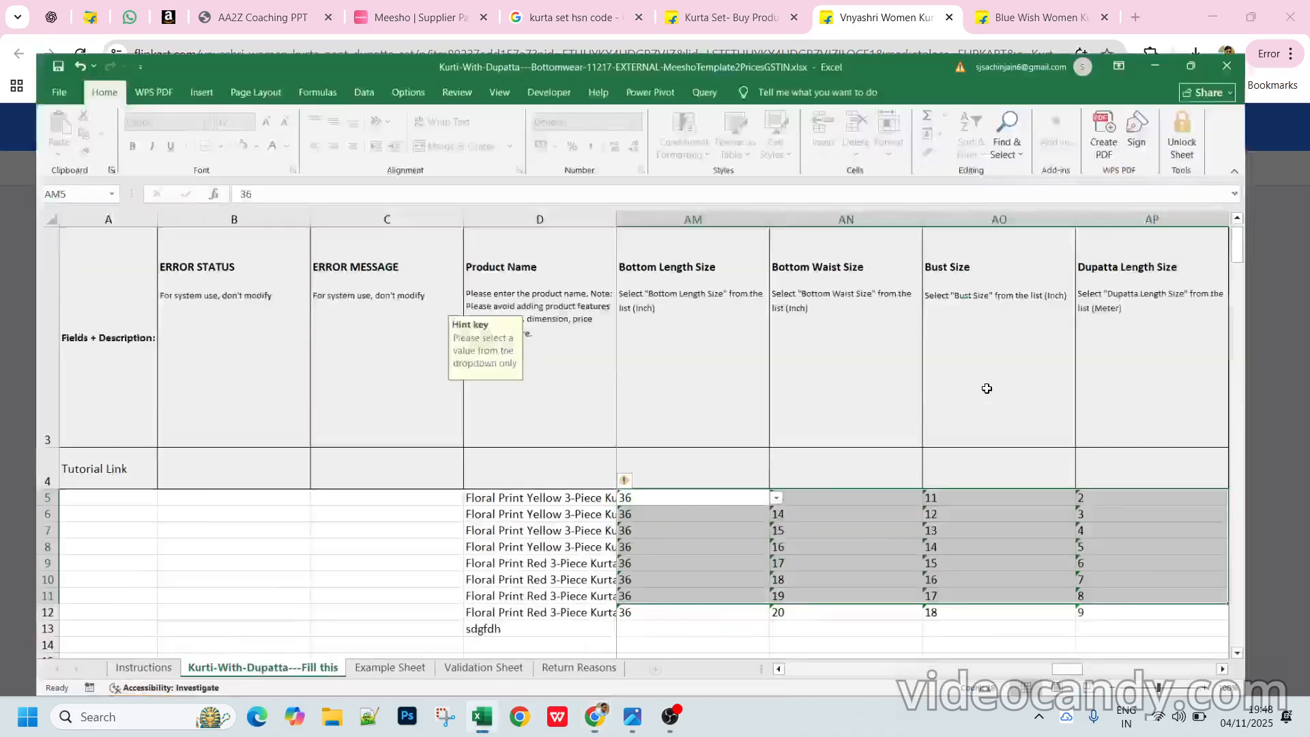
left_click(747, 513)
key("Right")
key("Right")
key("Right")
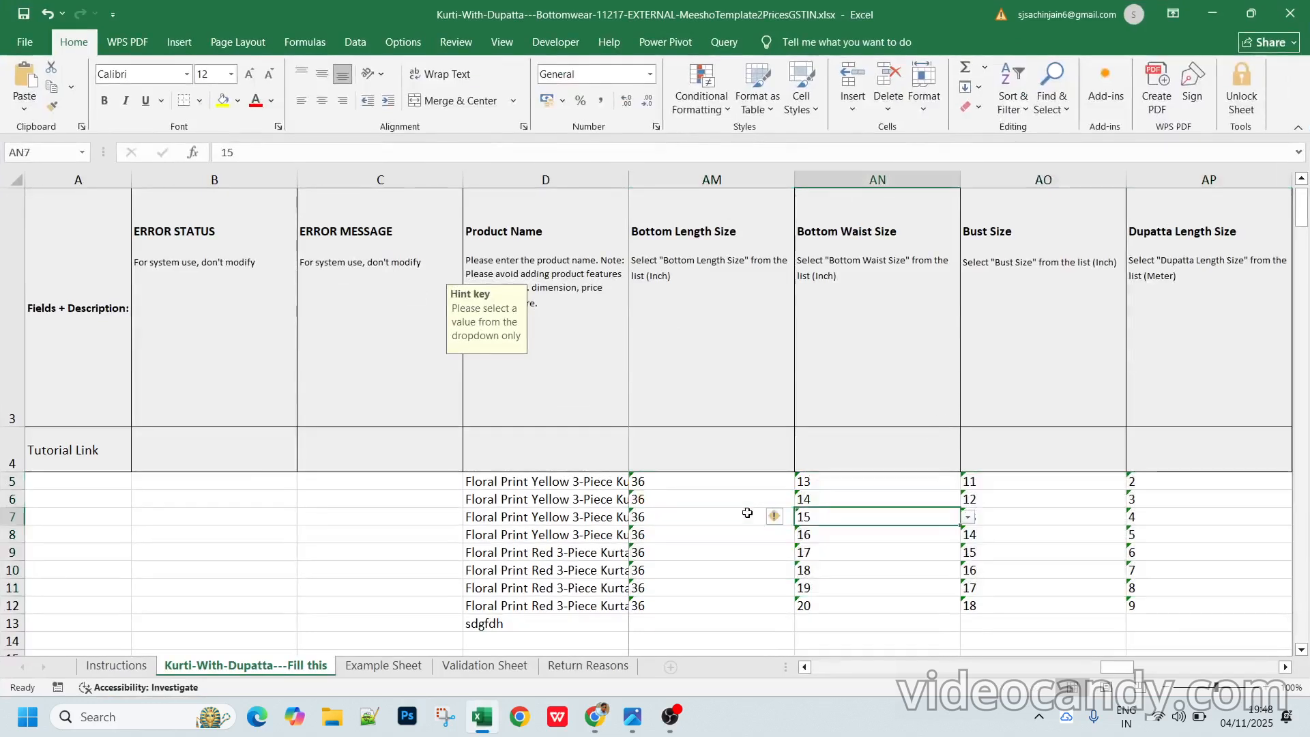
key("Right")
key("Right")
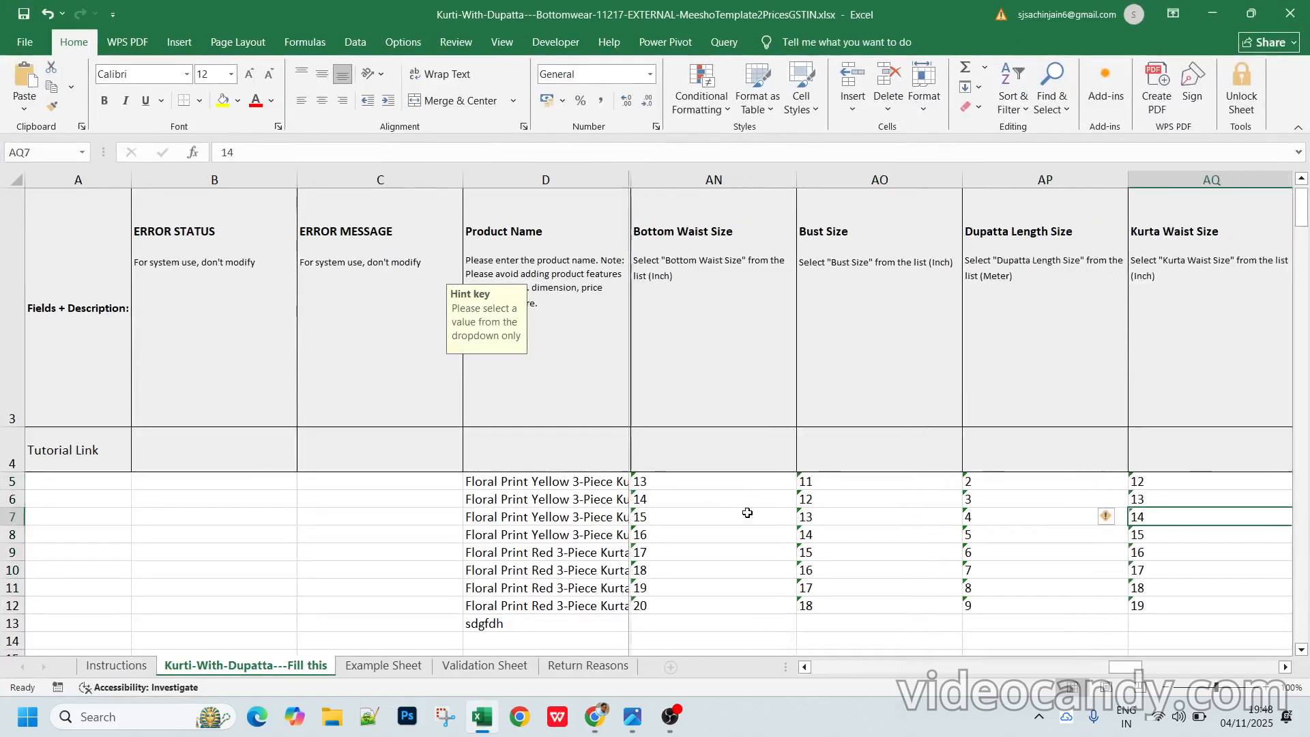
key("Right")
key("Right")
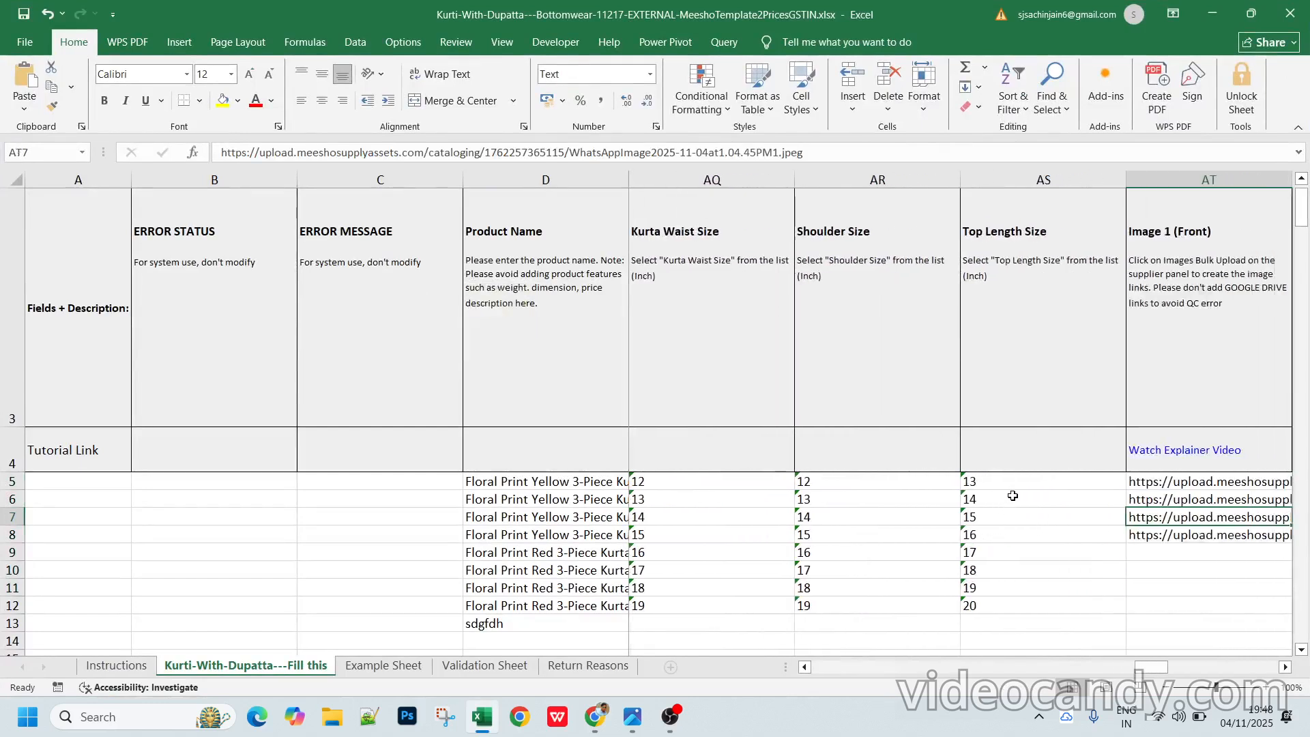
- Go through the Image 1 to Image 4 columns and inspect the front image link in AT5
key("Right")
key("Right")
key("Right")
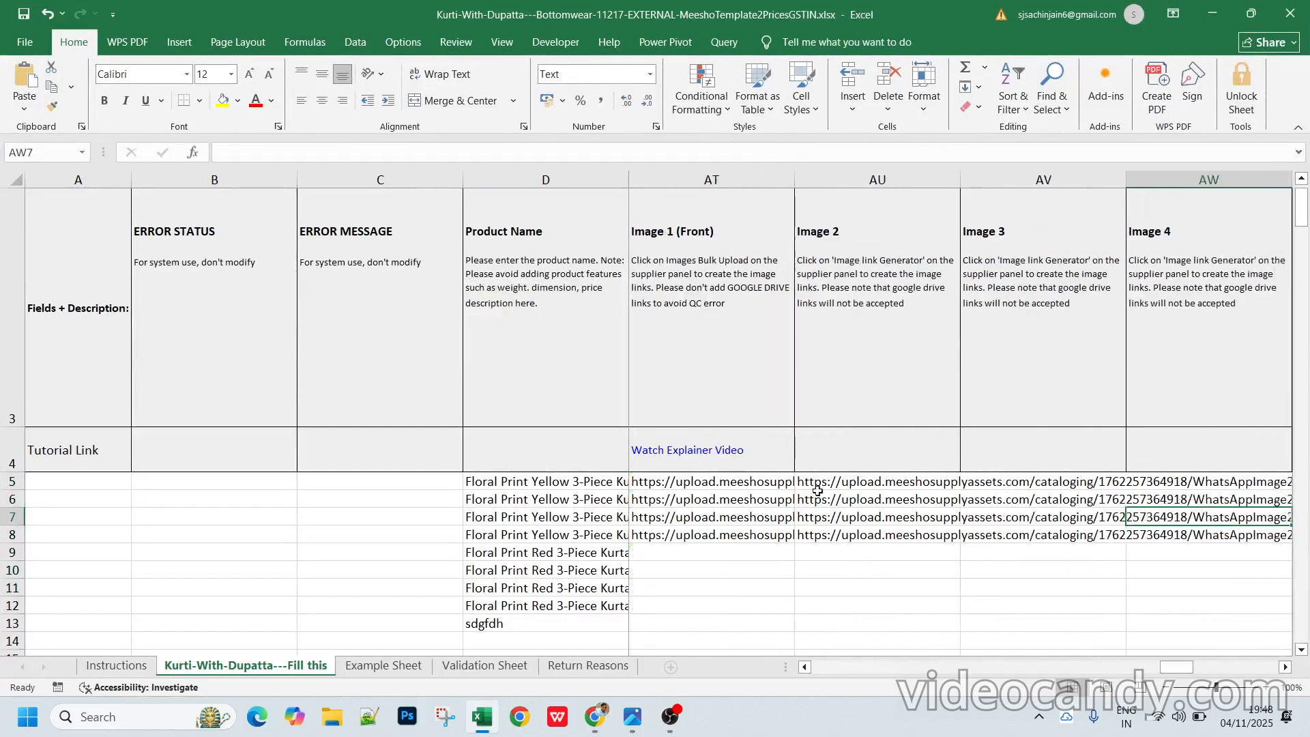
left_click(731, 483)
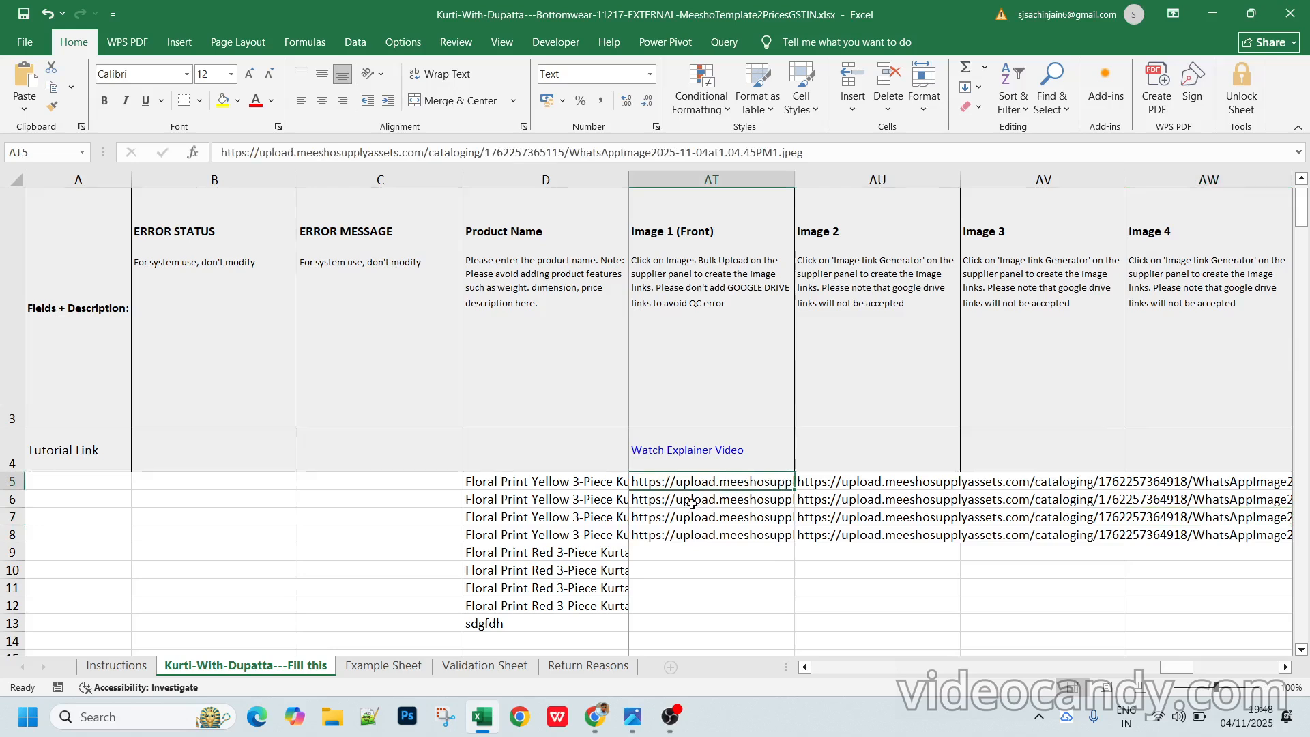
- Switch to the Meesho supplier panel in Chrome, leave Bulk Catalog Upload and open the Image Bulk Upload page
key("alt+Tab")
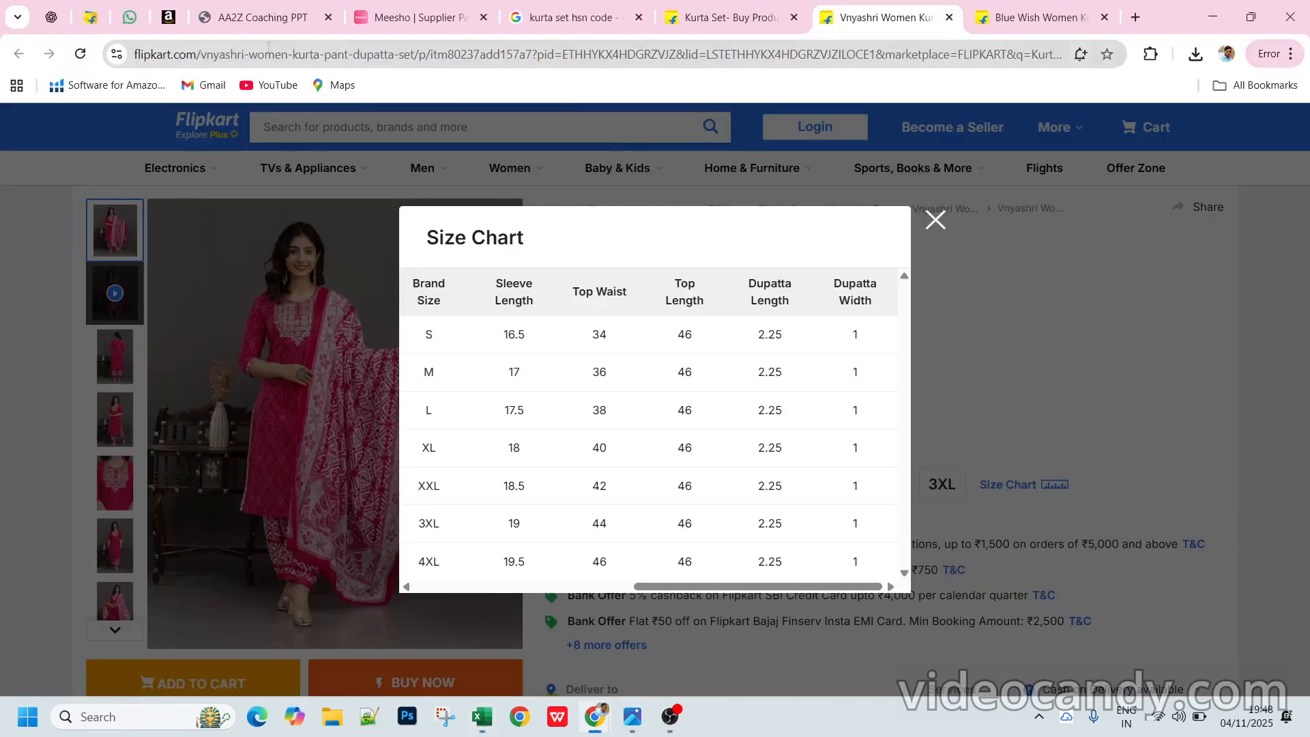
left_click(386, 19)
scroll(202, 126, "up", 4)
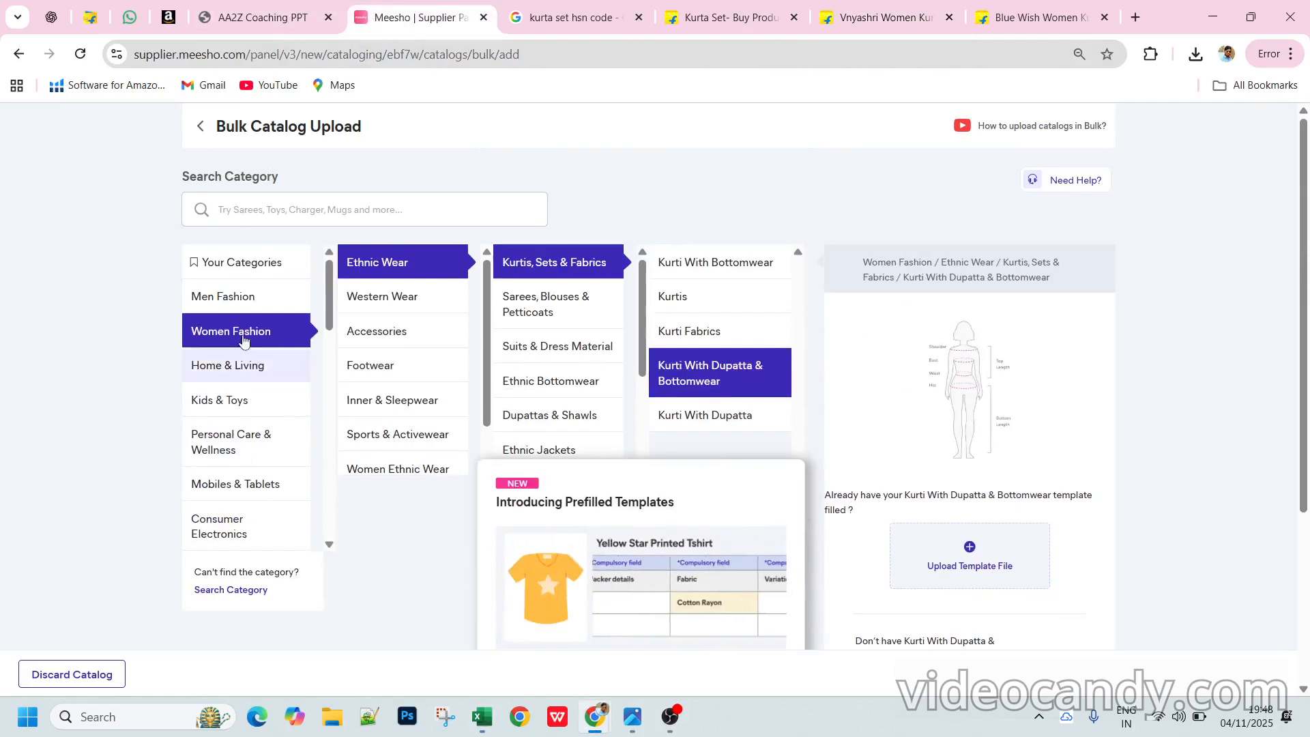
left_click(202, 126)
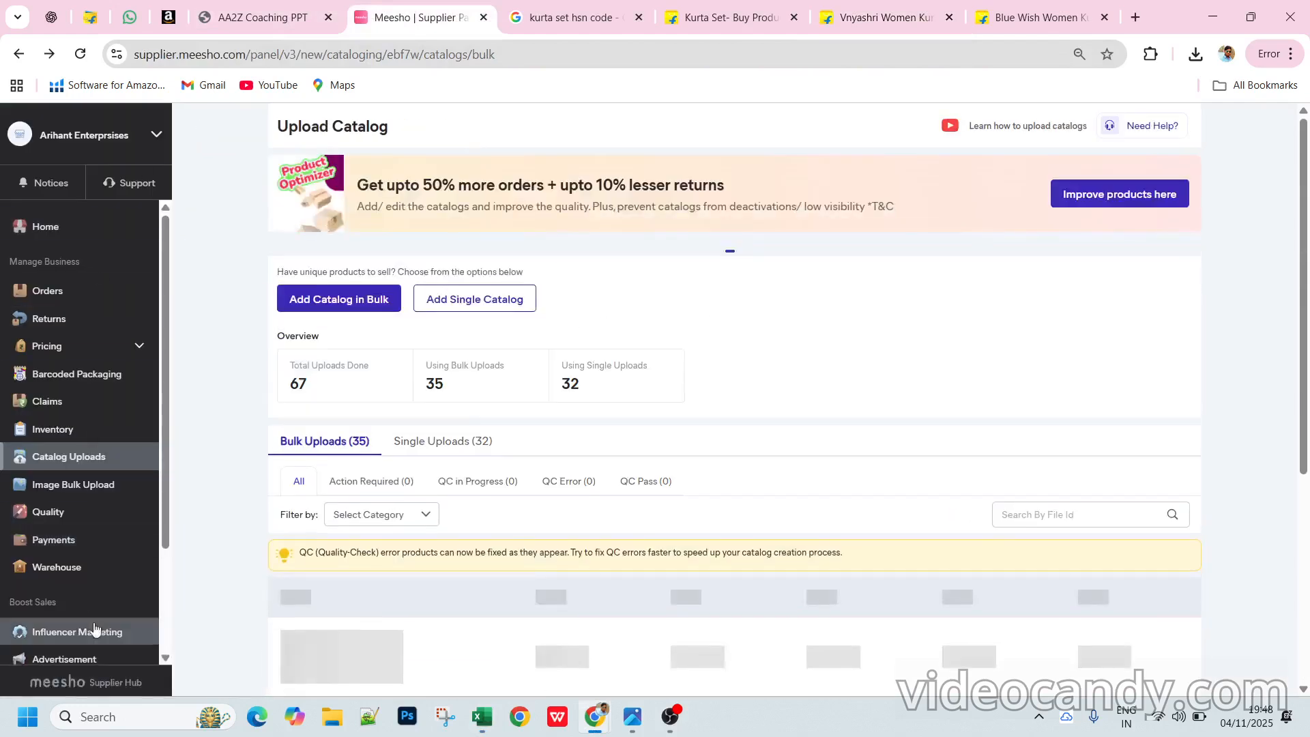
left_click(73, 486)
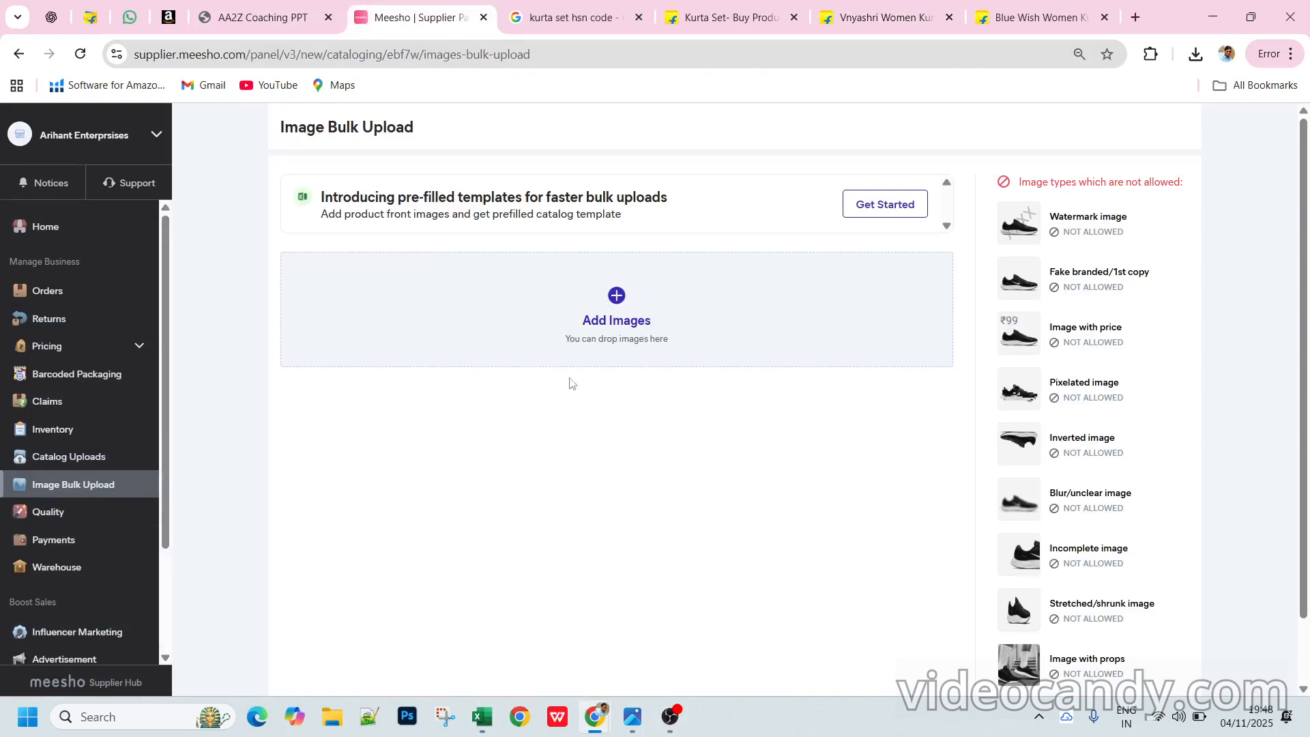
- Add the gold earrings image and the woman-in-earrings image from Downloads and generate links for both
left_click(617, 297)
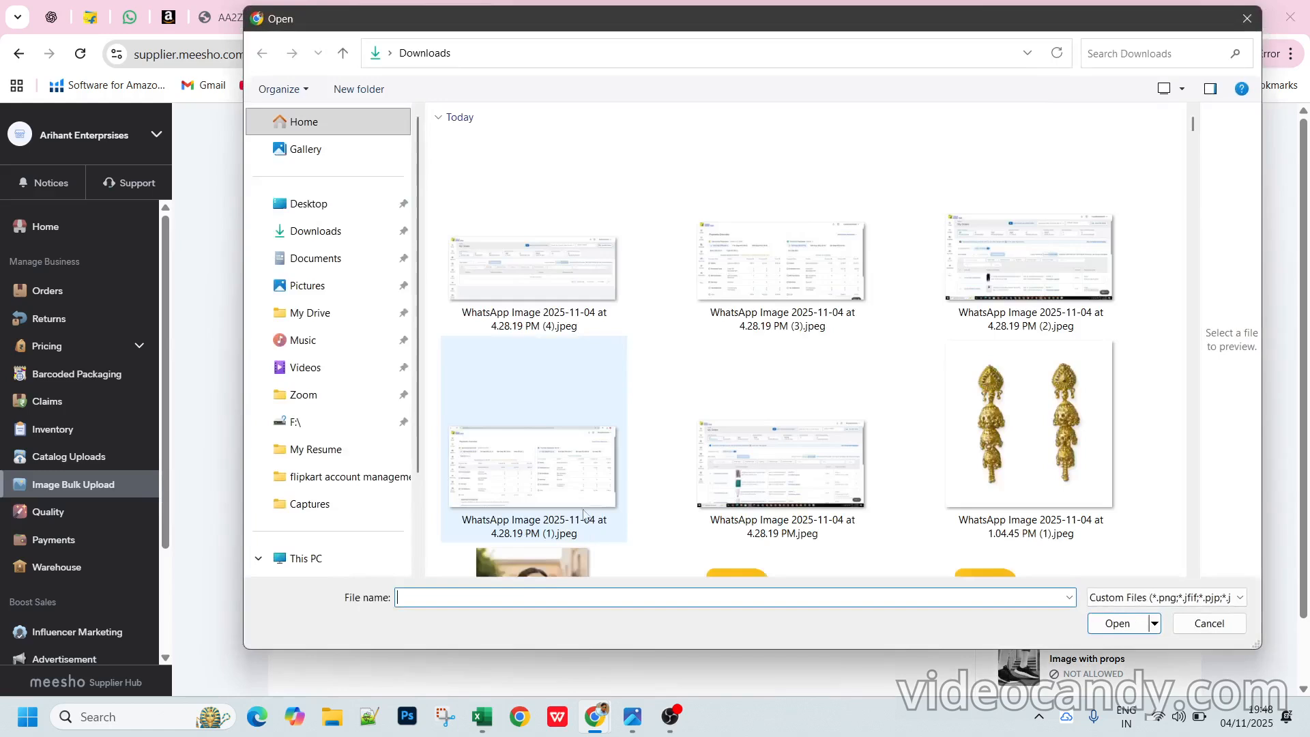
scroll(964, 486, "down", 3)
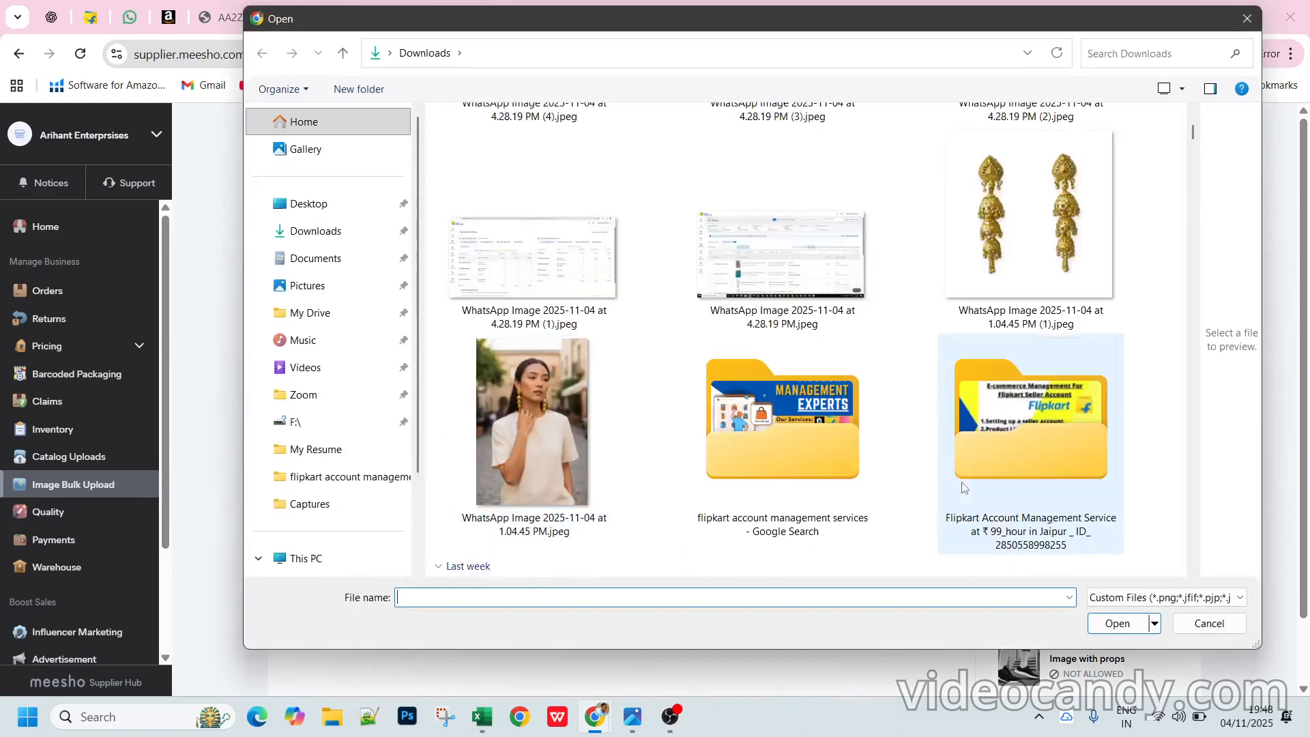
left_click(553, 416)
left_click(1065, 286, "ctrl")
left_click(1118, 623)
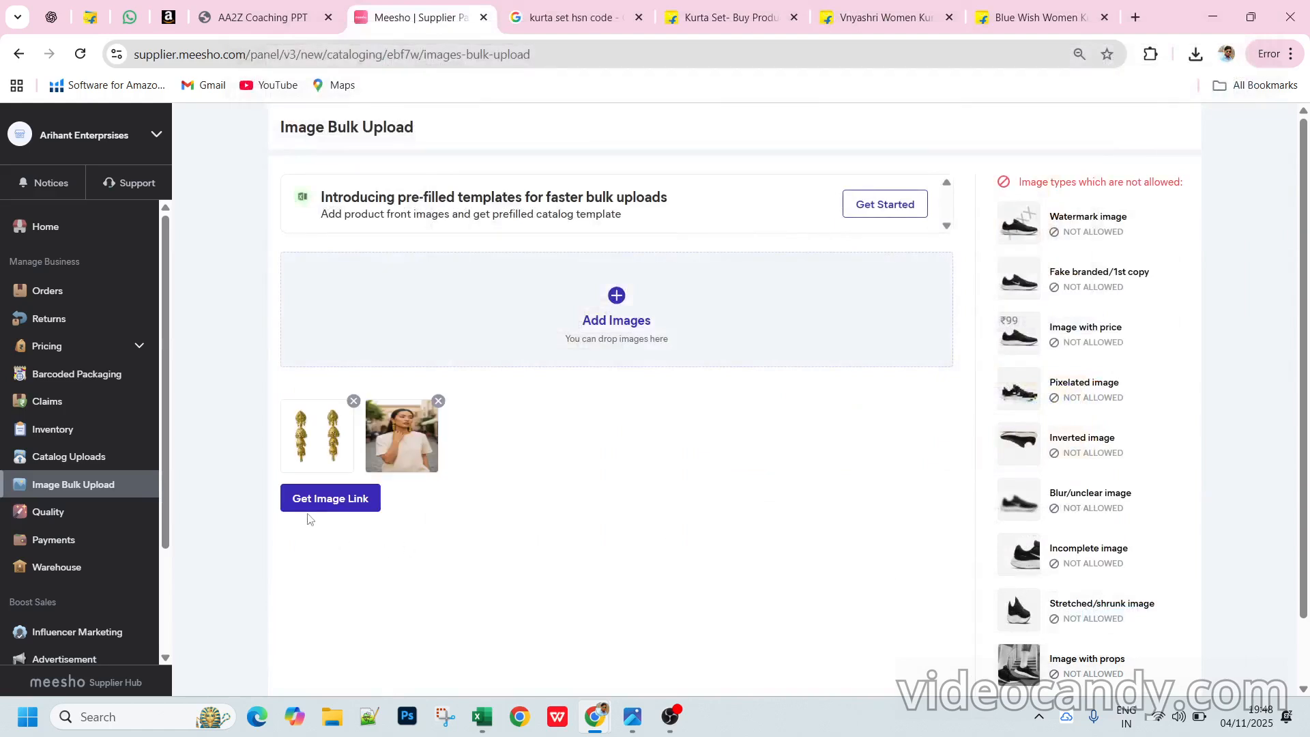
left_click(338, 501)
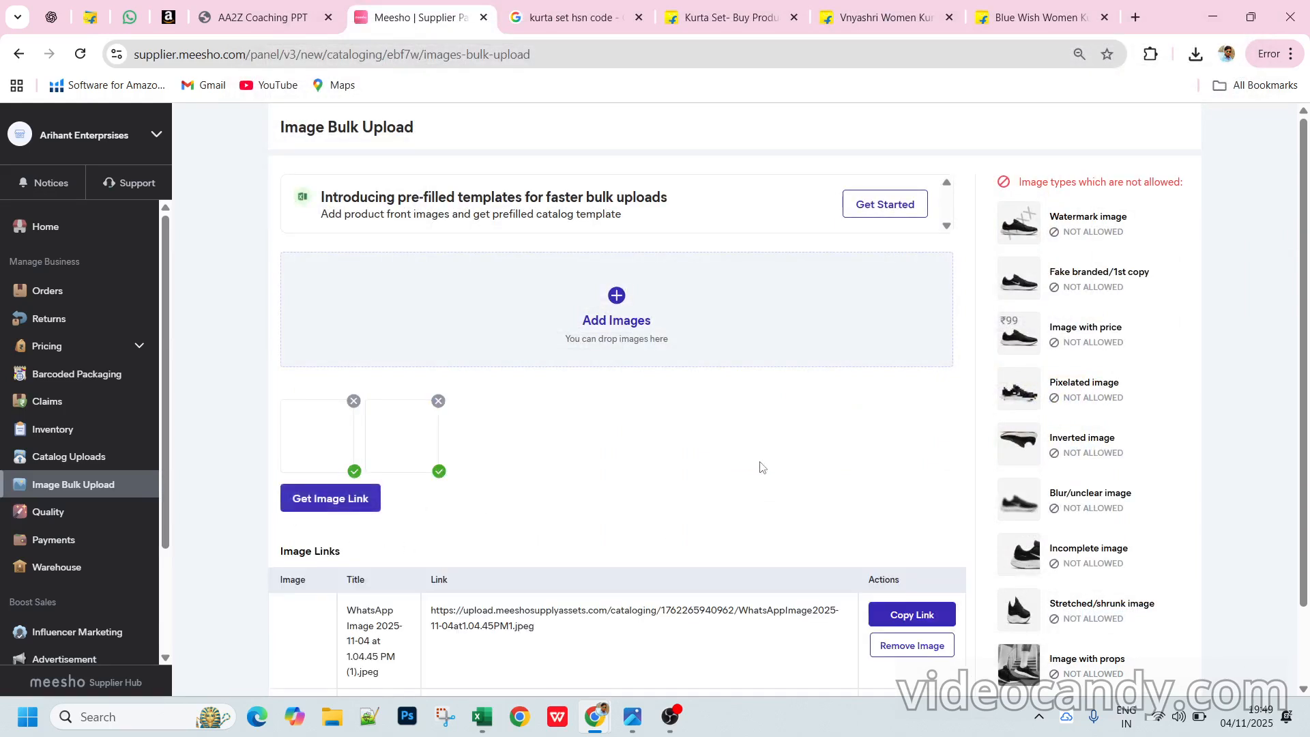
- Copy the earrings image's link and paste it into Image 1 (Front) cell AT9 of the Excel template
scroll(762, 467, "down", 1)
left_click(901, 529)
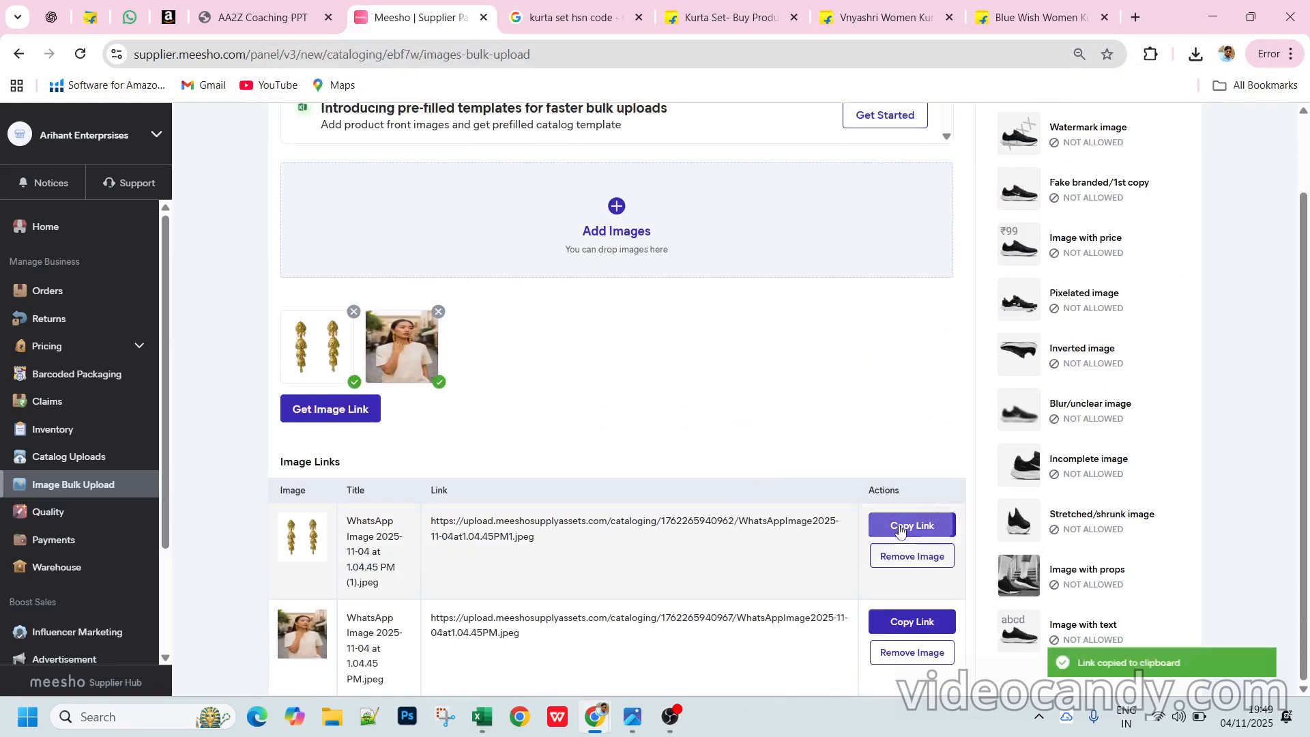
key("alt+Tab")
left_click(681, 550)
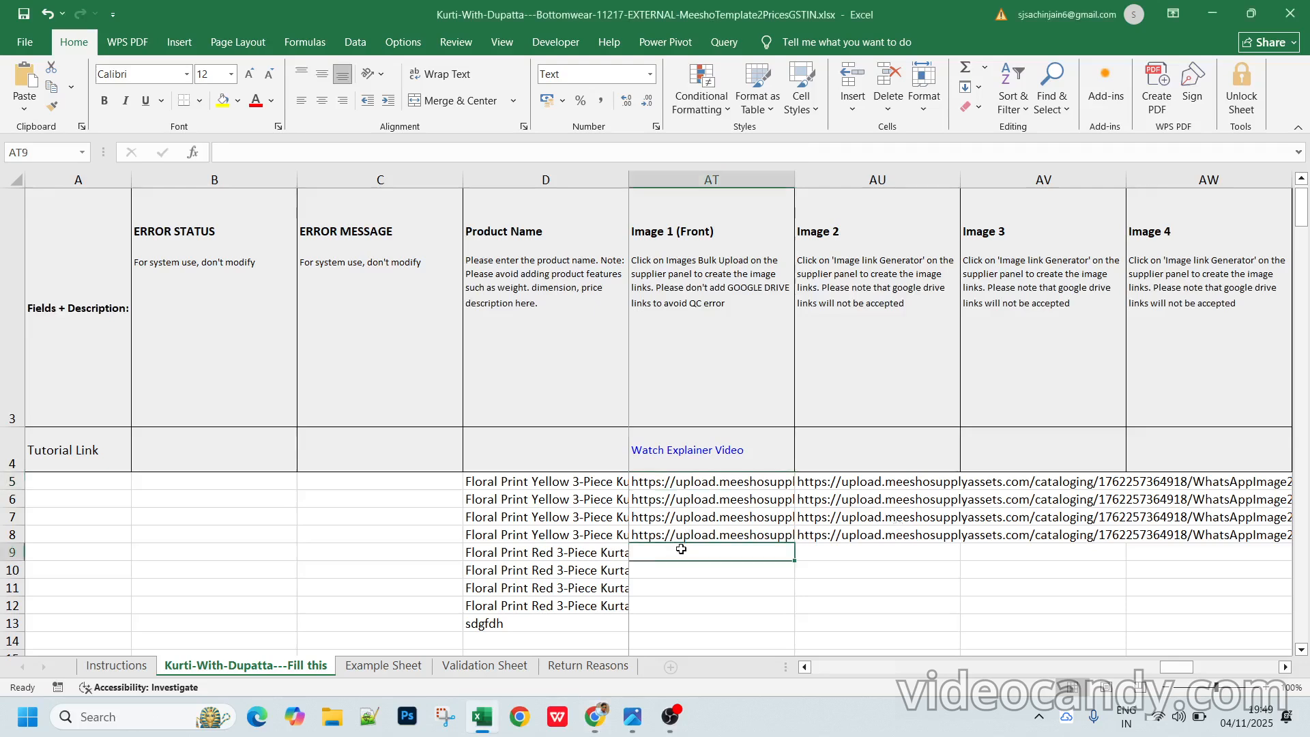
key("ctrl+v")
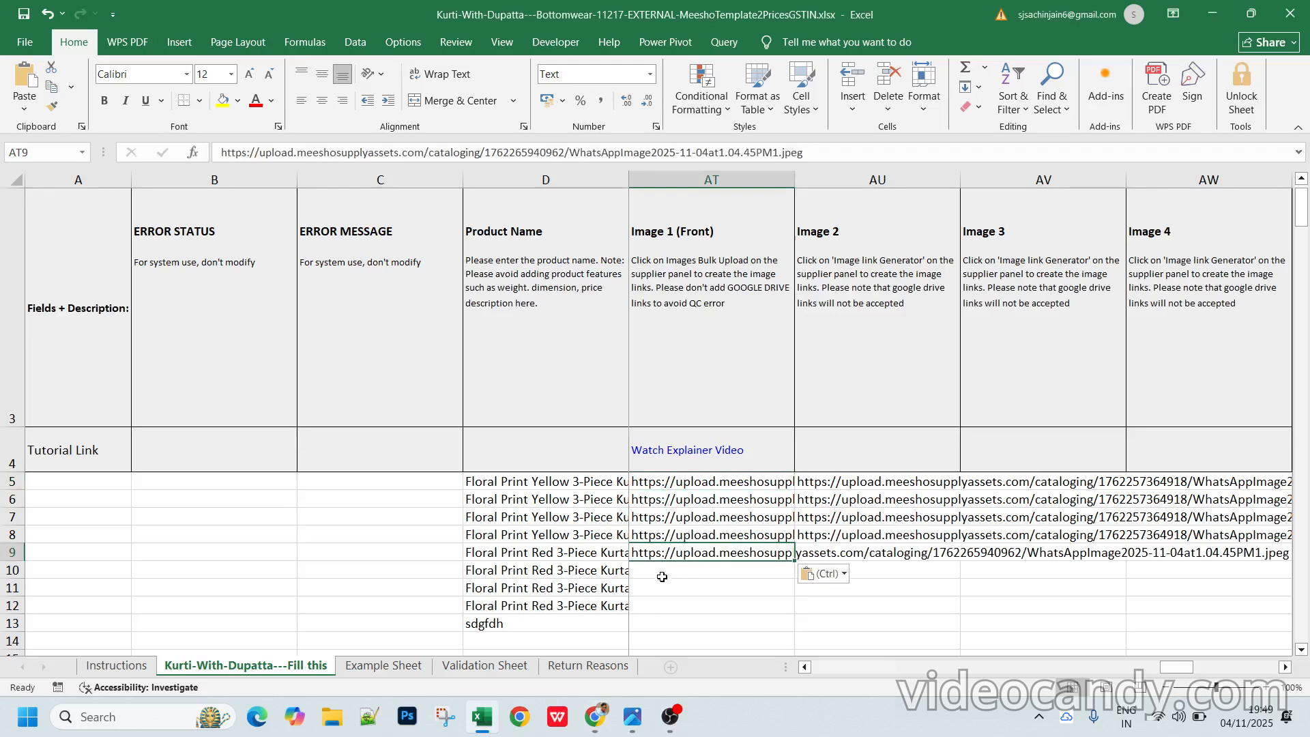
- Repeat the same front image link in AT10, AT11 and AT12 for the remaining red kurta rows
left_click(660, 570)
key("ctrl+v")
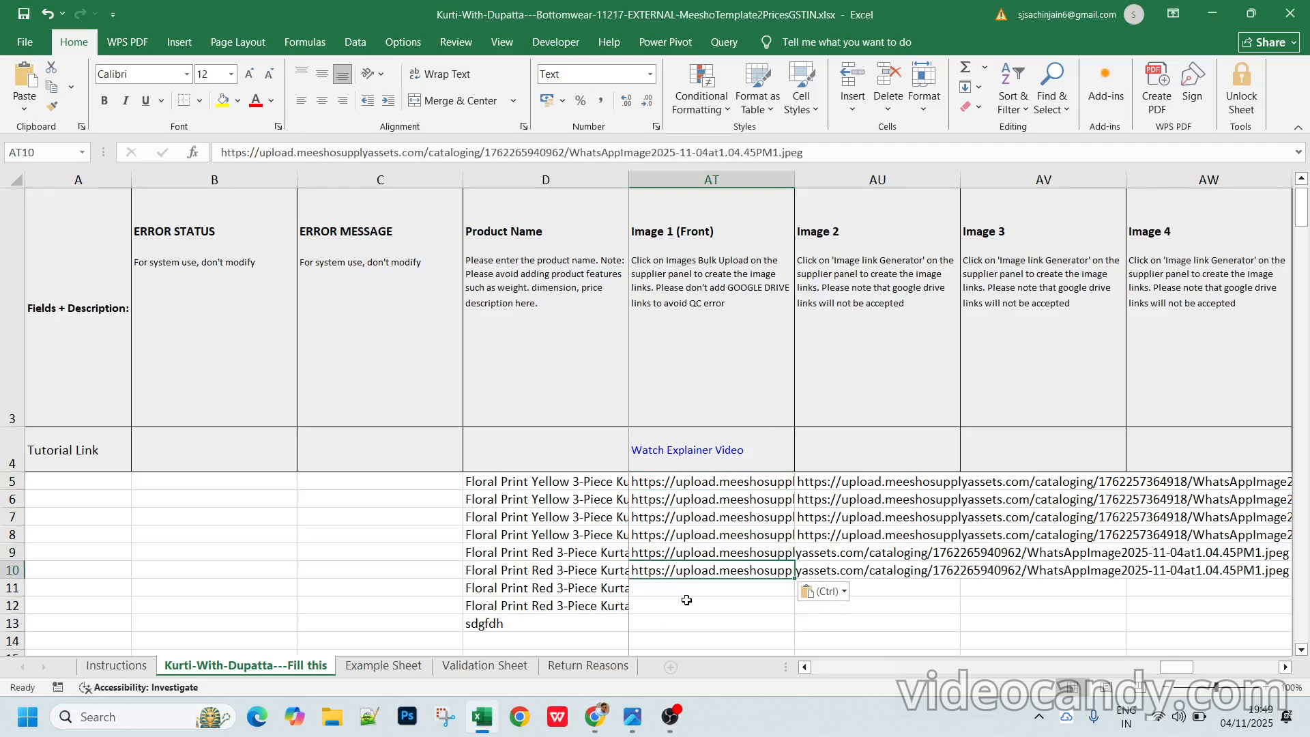
left_click(681, 588)
key("ctrl+v")
left_click(681, 604)
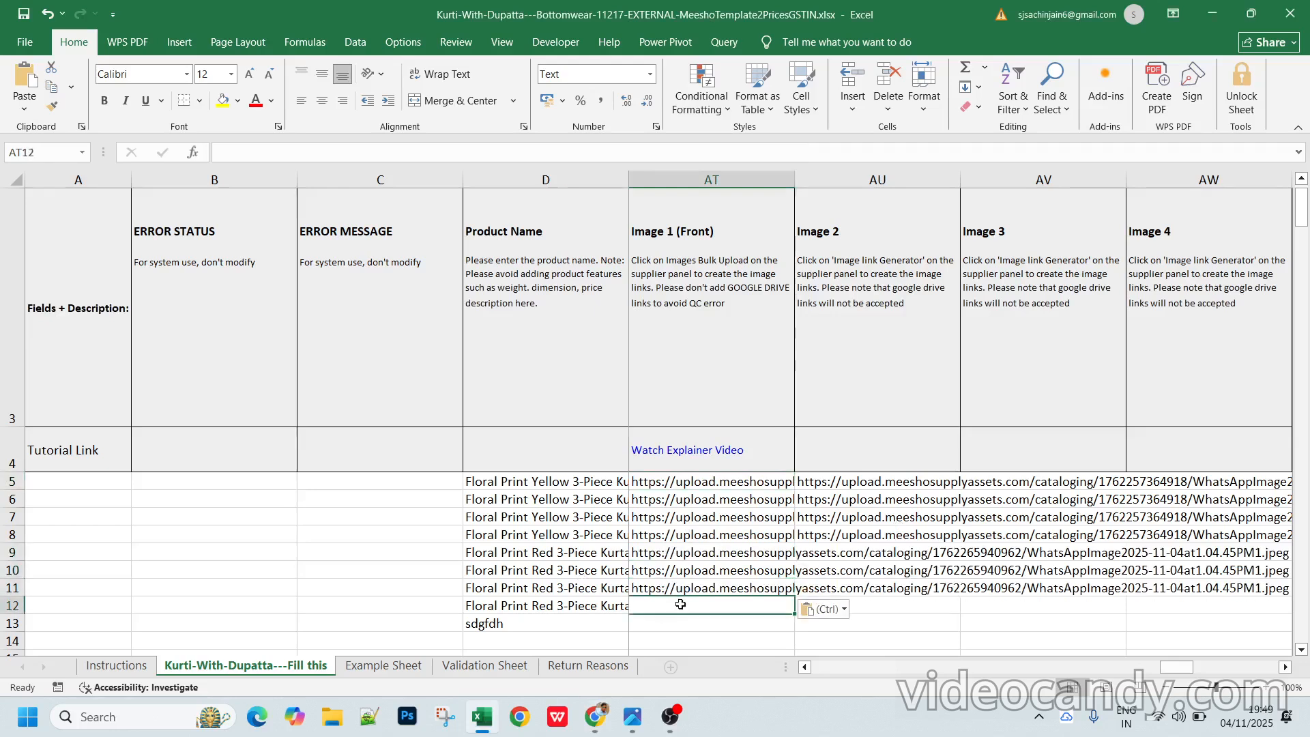
key("ctrl+v")
left_click(747, 589)
left_click_drag(793, 595, 792, 611)
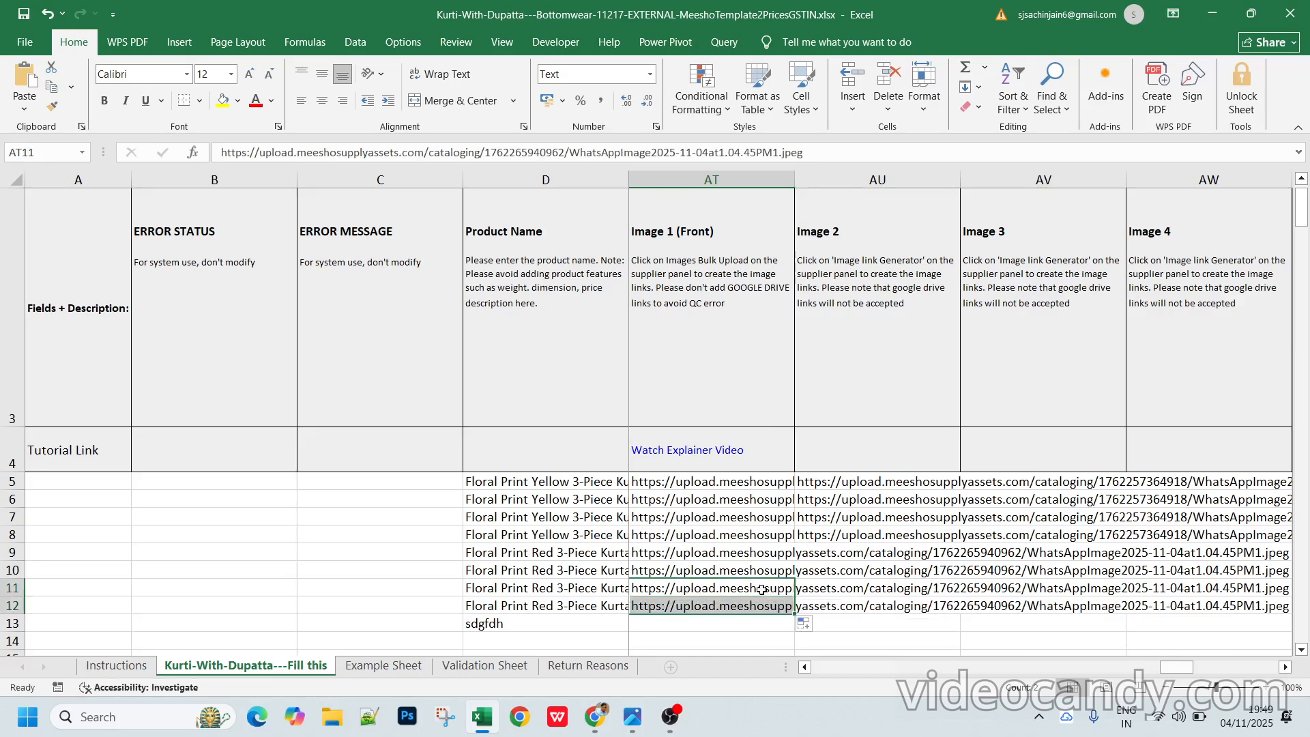
- Open the front image link in AT11 for editing, move through its text and re-enter it as a hyperlink
double_click(763, 590)
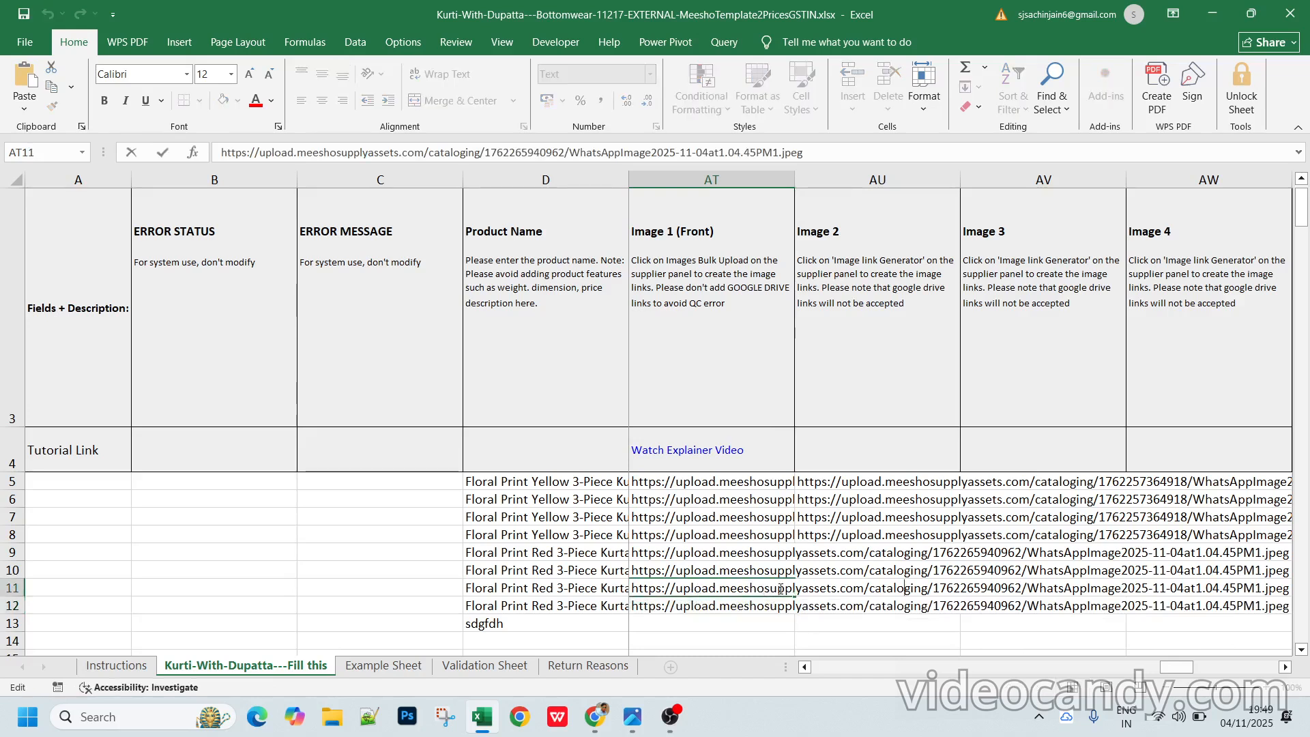
key("Right")
key("Right")
key("Right")
key("Right")
key("Right")
key("Right")
key("Right")
key("Right")
key("Right")
key("Right")
key("Right")
key("Right")
key("Right")
key("Right")
key("Return")
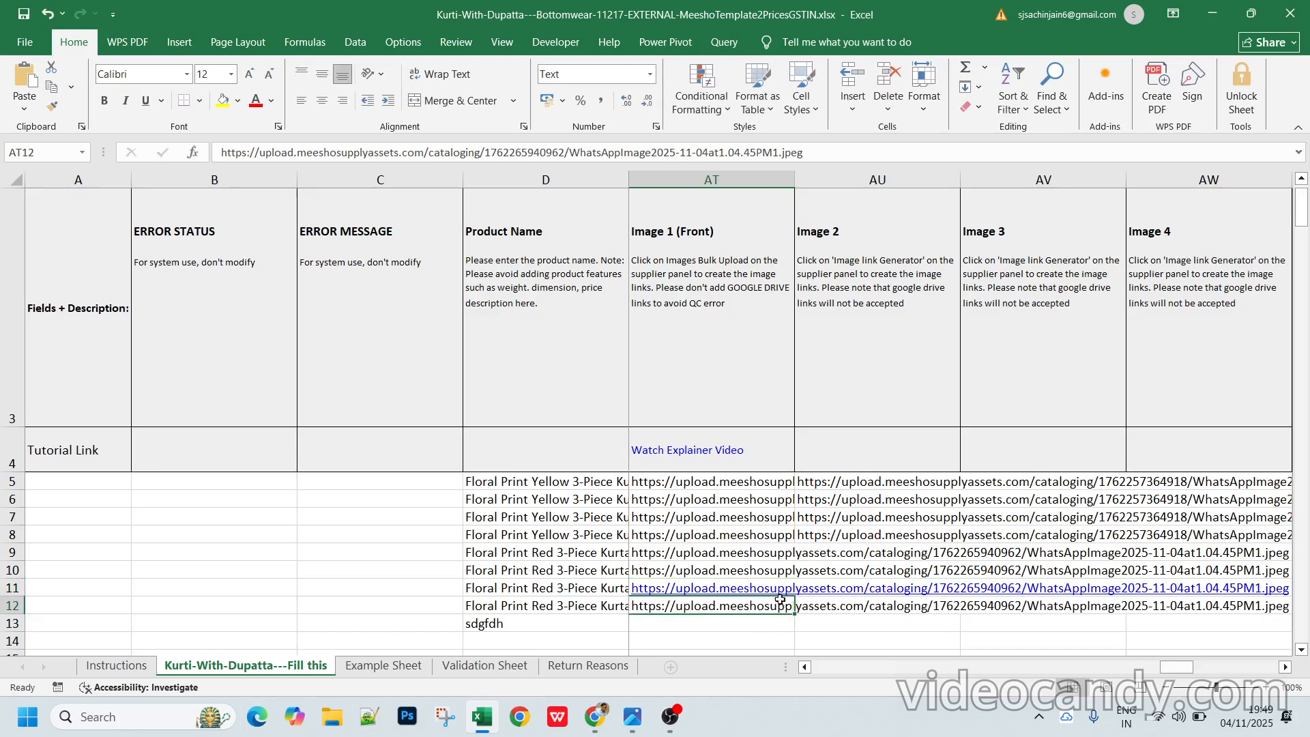
- Copy the woman-in-earrings image's link from the Meesho panel and paste it into Image 2 cells AU9 and AU10
left_click(812, 554)
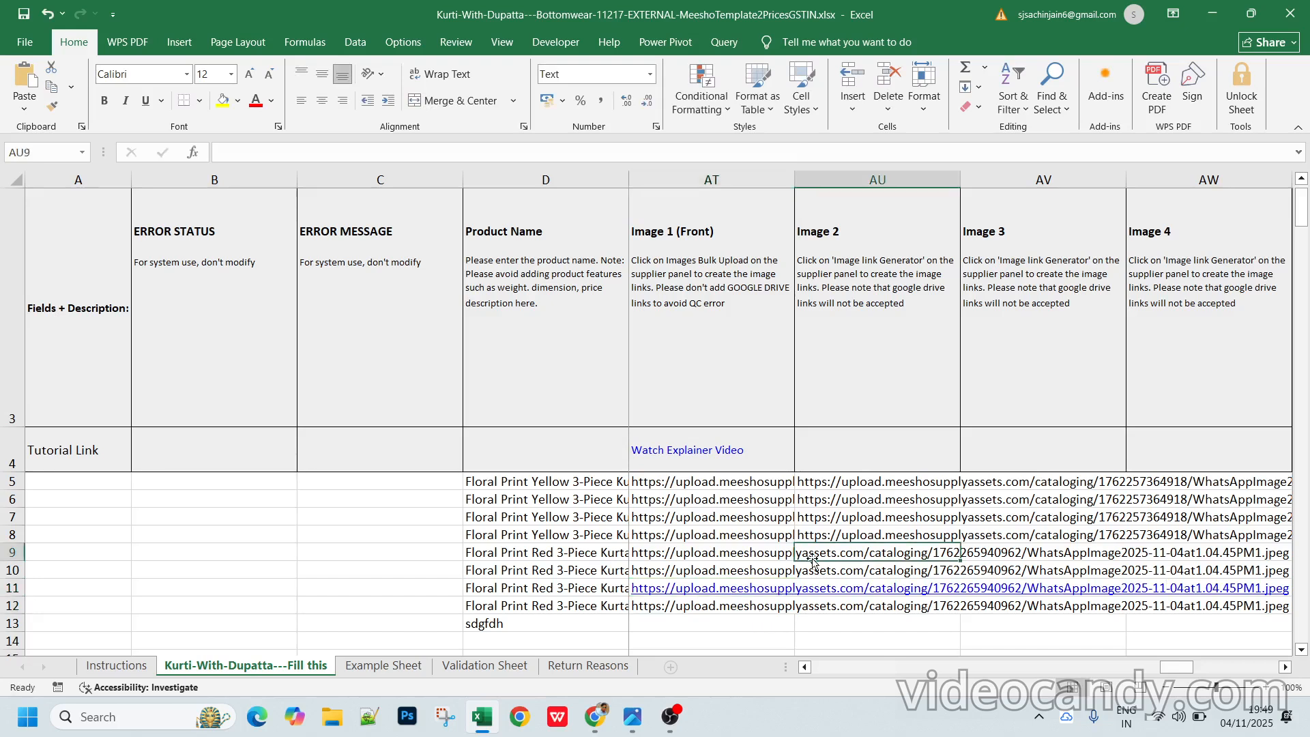
key("alt+Tab")
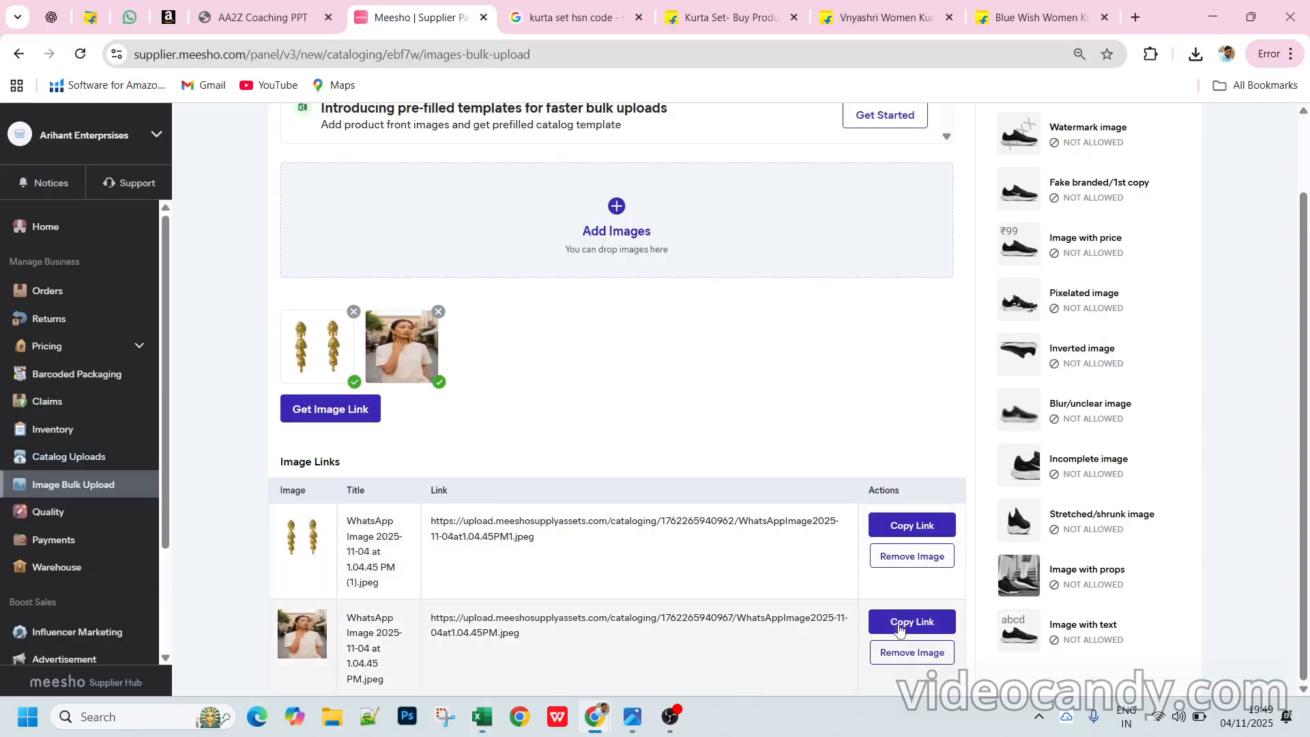
left_click(901, 629)
key("alt+Tab")
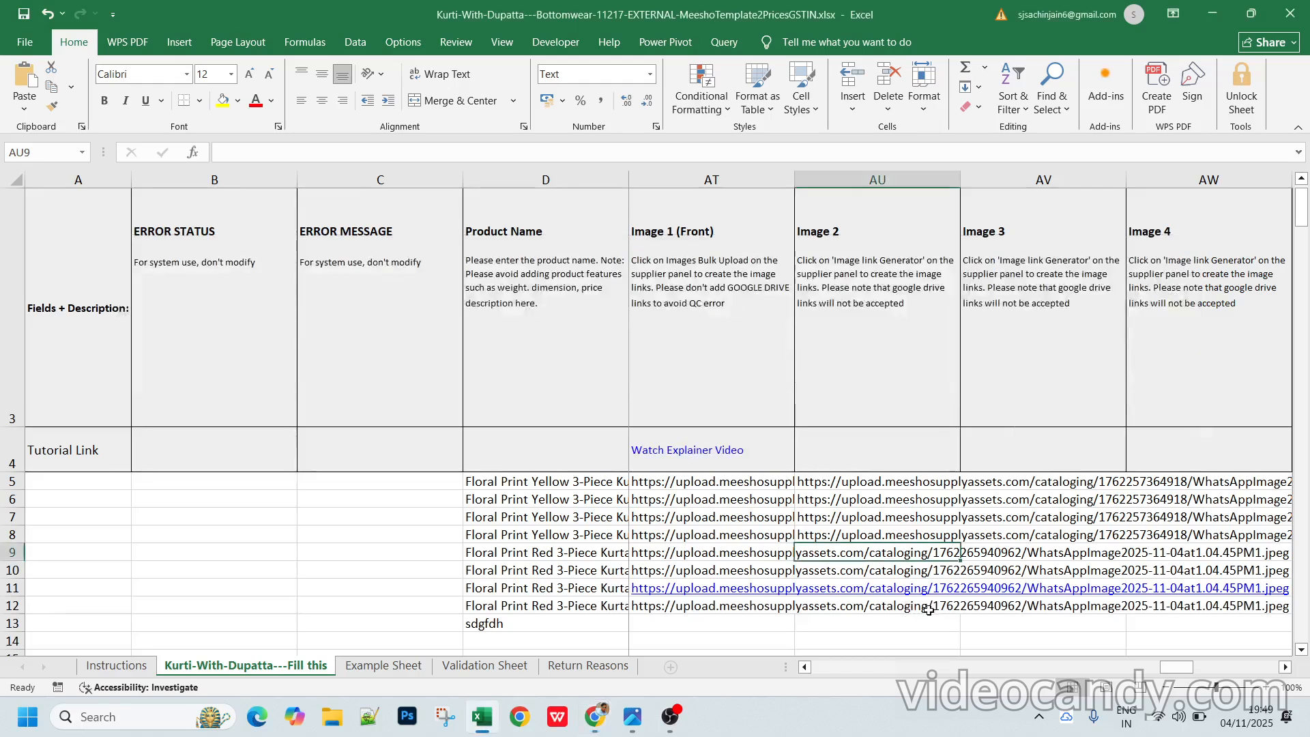
key("ctrl+v")
key("Down")
key("ctrl+v")
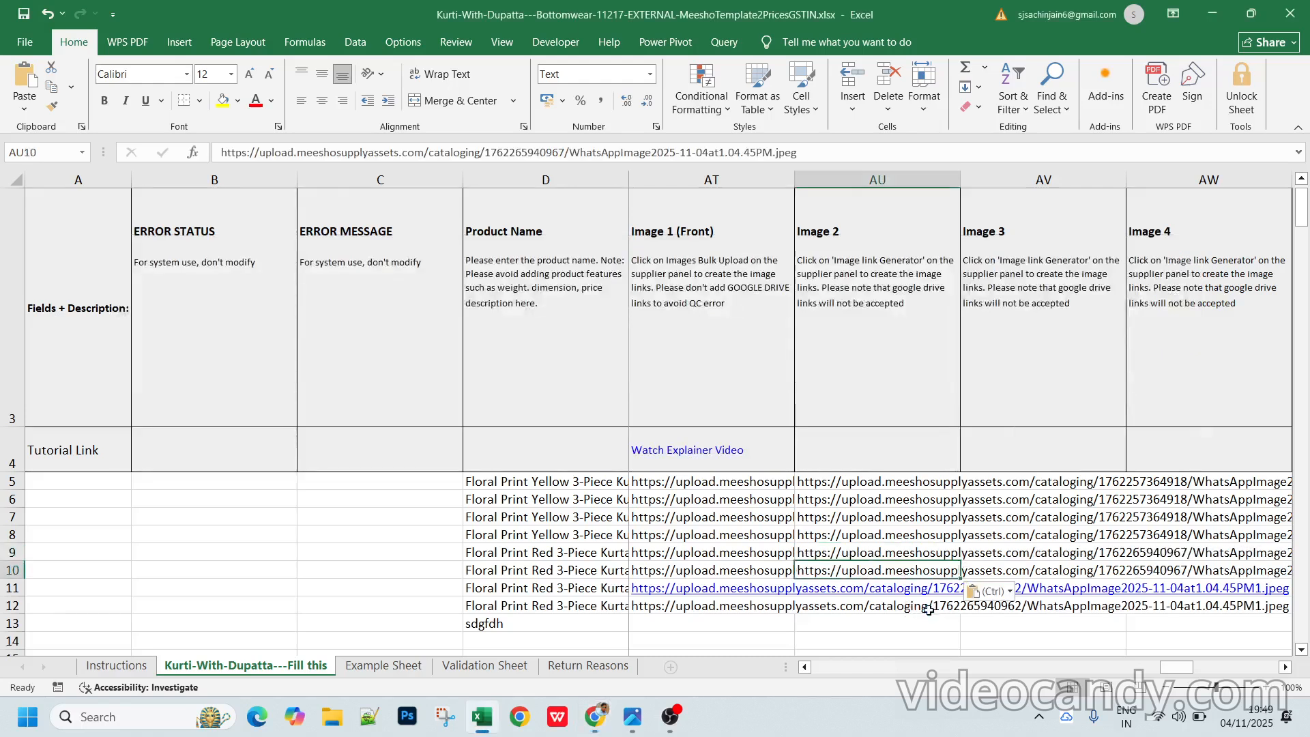
- Move past Image 3 and Image 4 and compare the Product ID / Style ID and SKU ID entries in rows 5 to 12
key("Right")
key("Right")
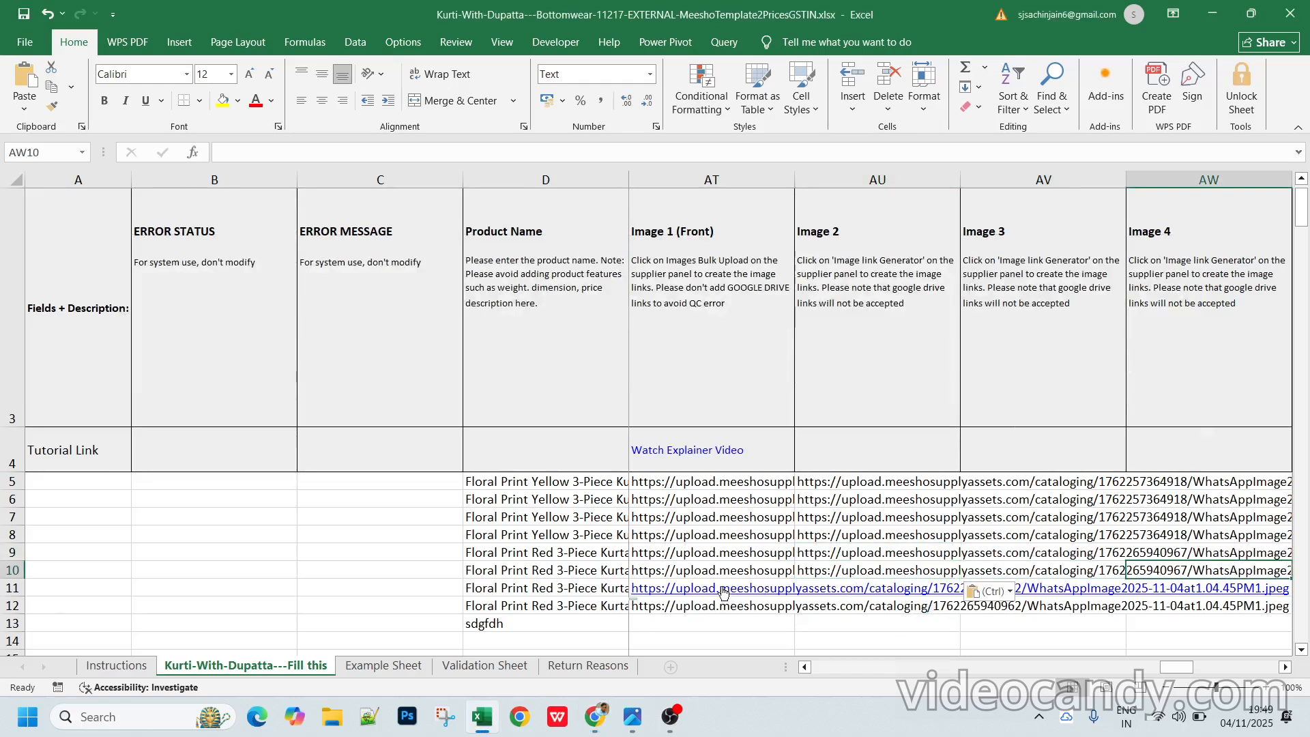
key("Right")
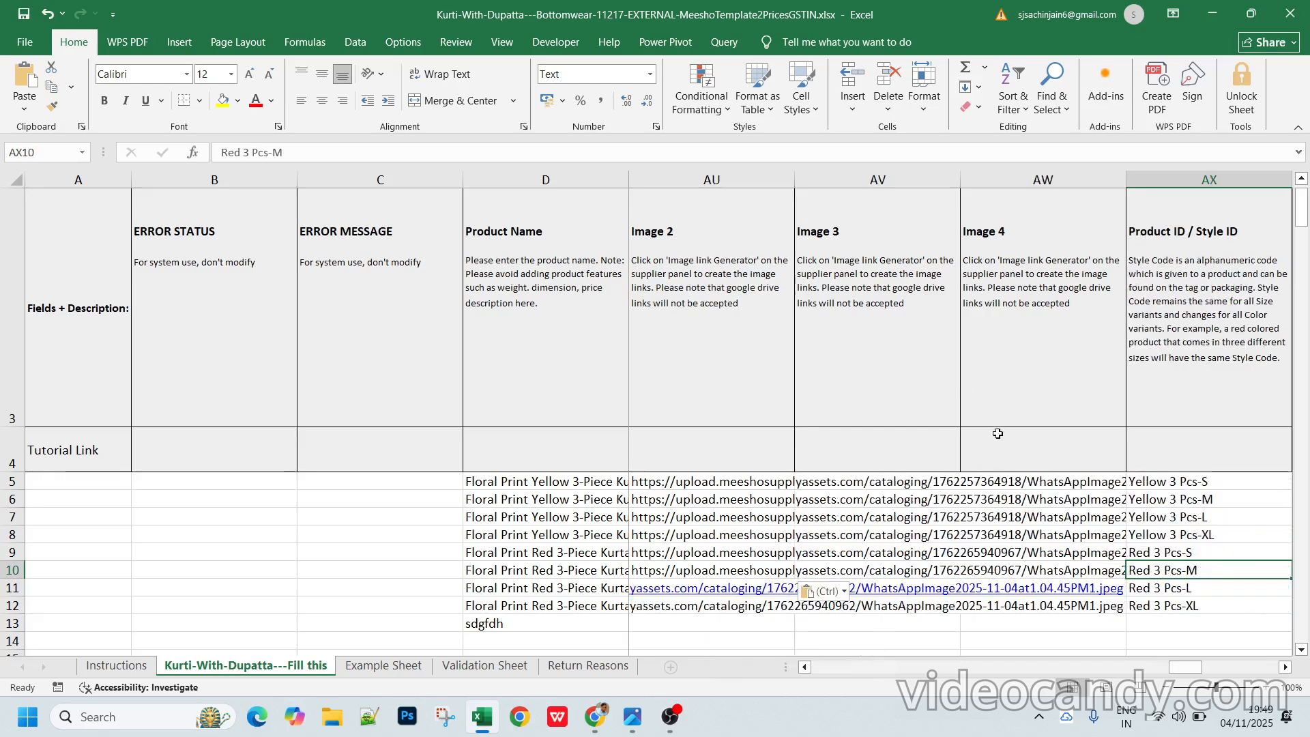
key("Right")
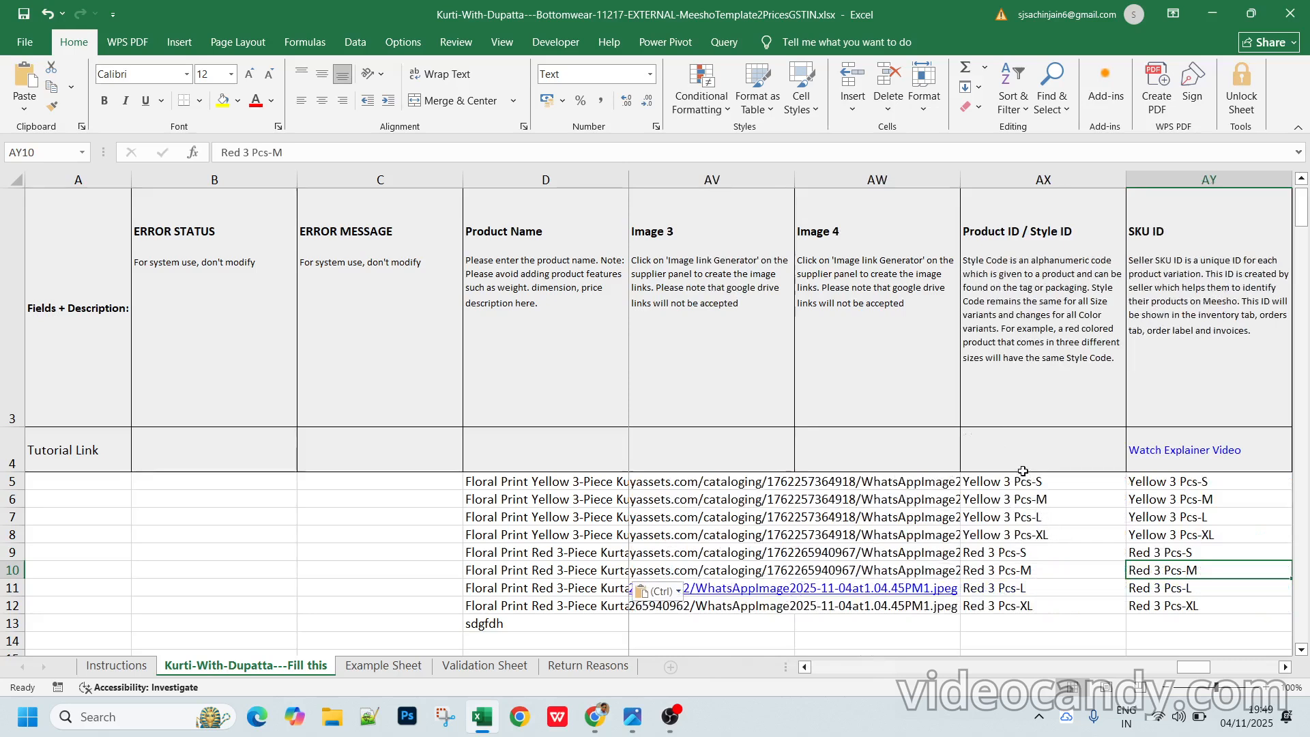
left_click_drag(1159, 481, 1160, 606)
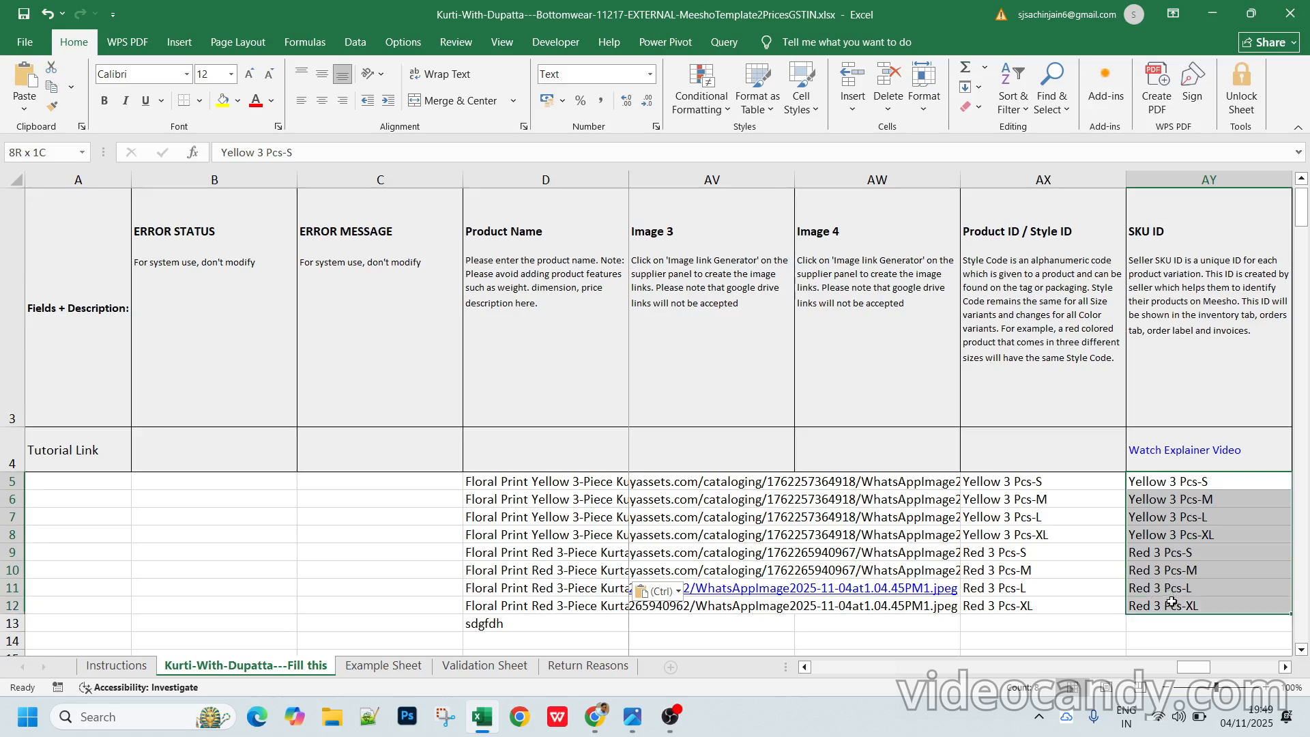
left_click(1027, 481)
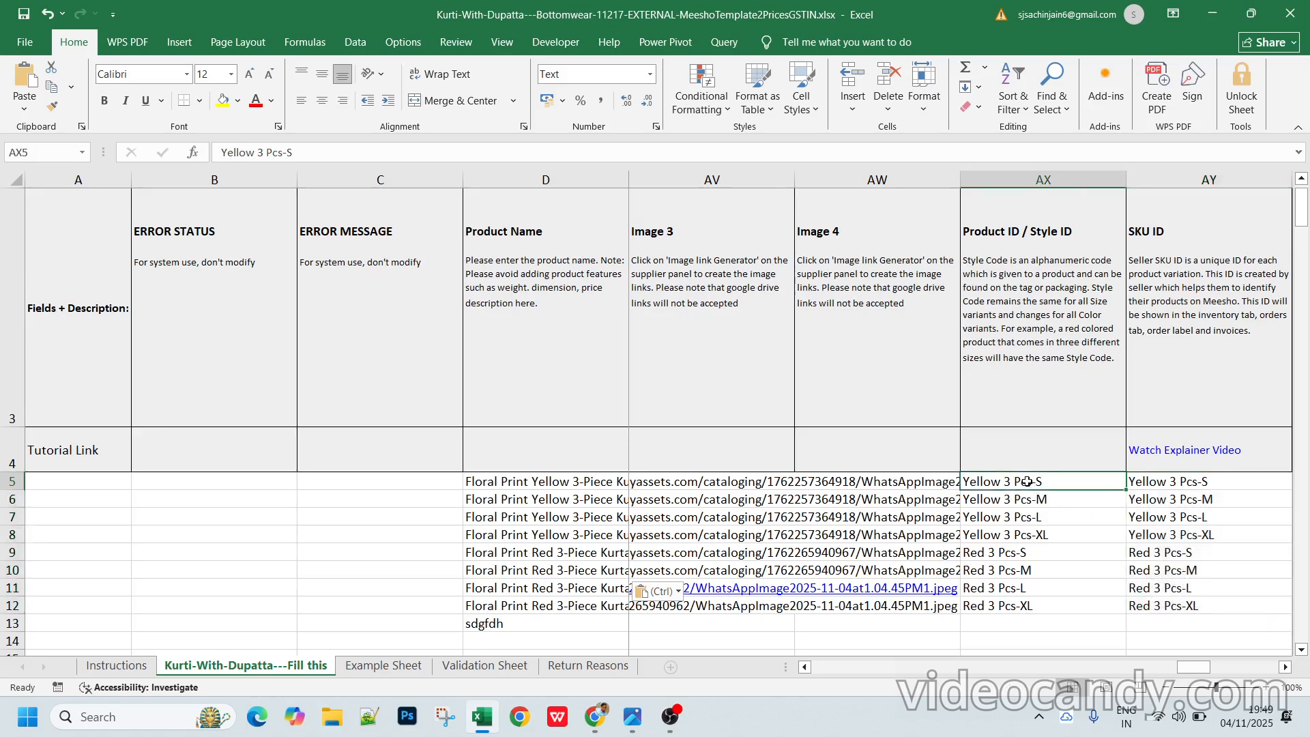
left_click(1154, 486)
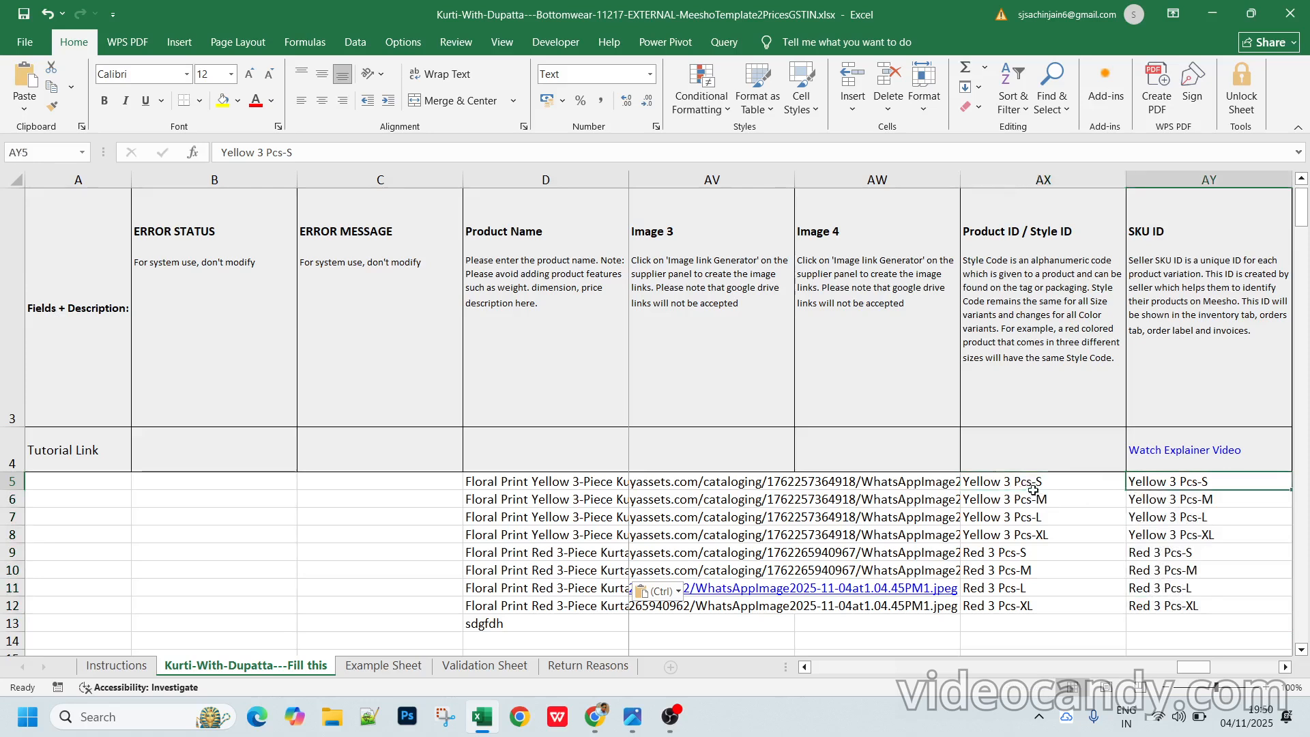
left_click(1013, 483)
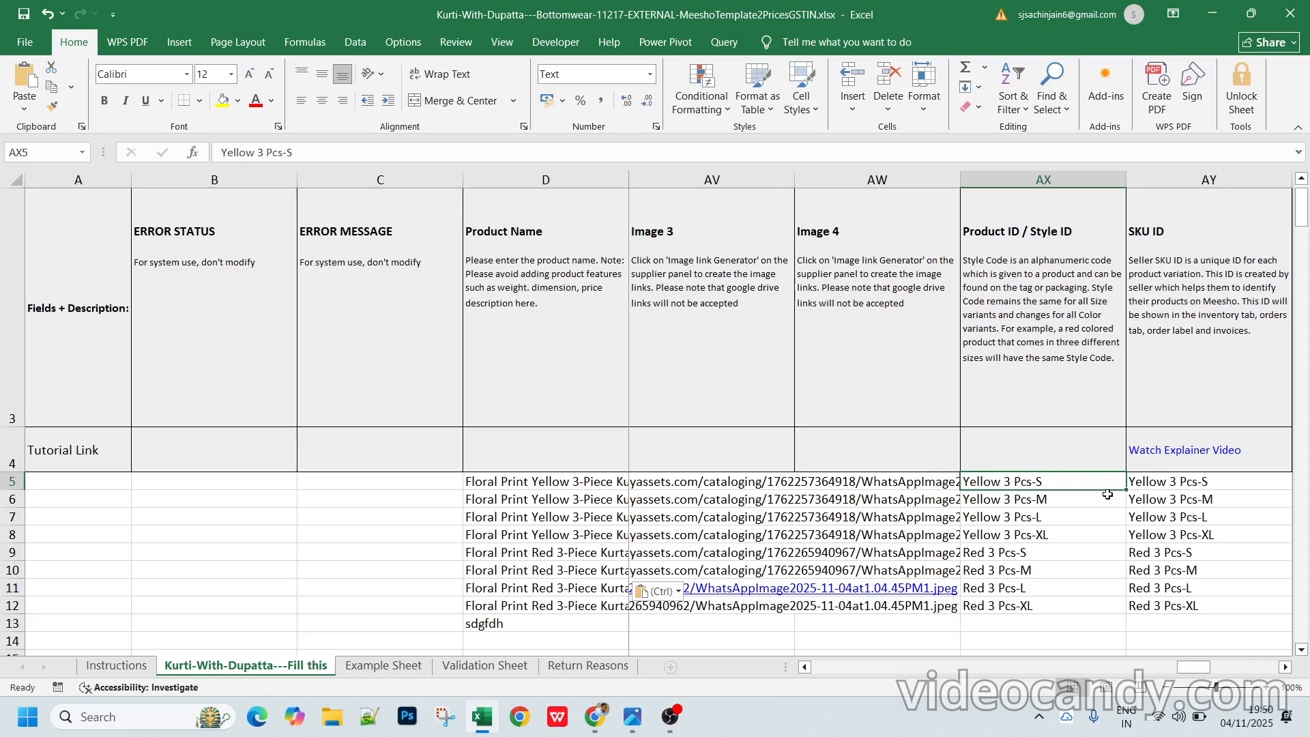
left_click_drag(1043, 480, 1039, 614)
left_click(1039, 628)
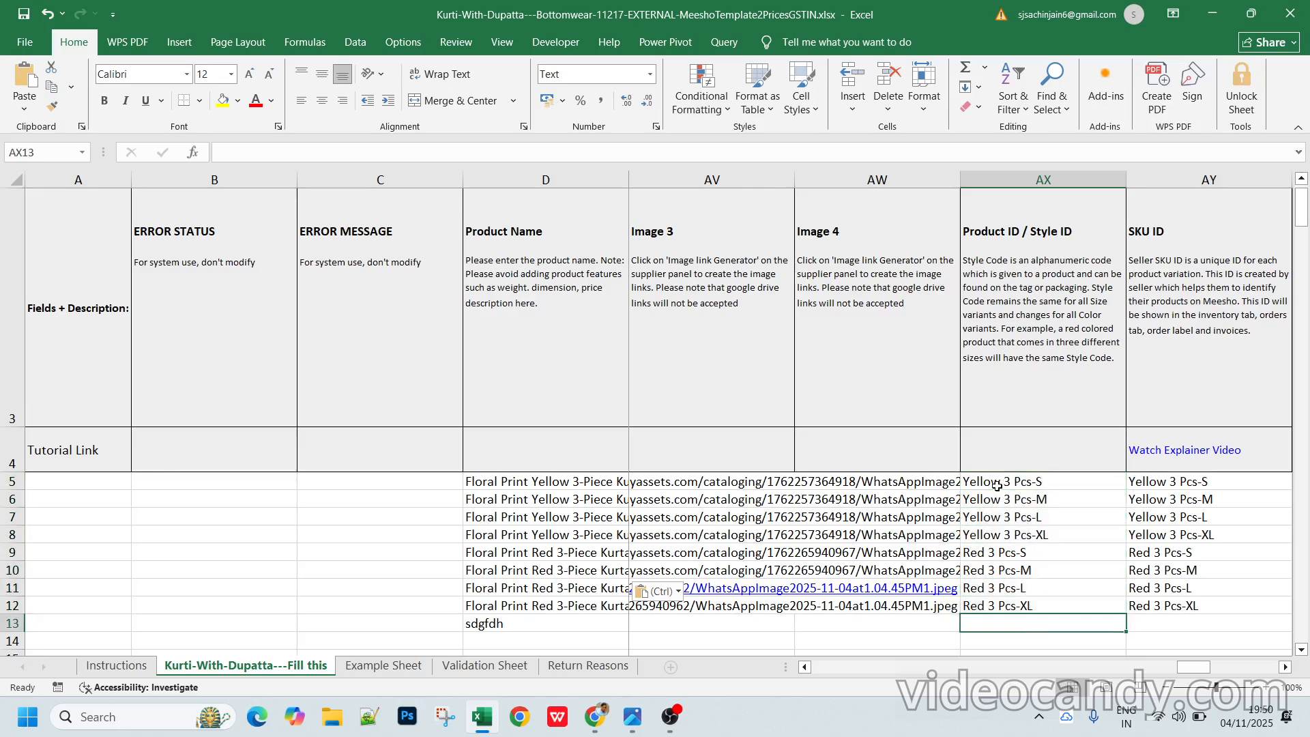
left_click(1042, 481)
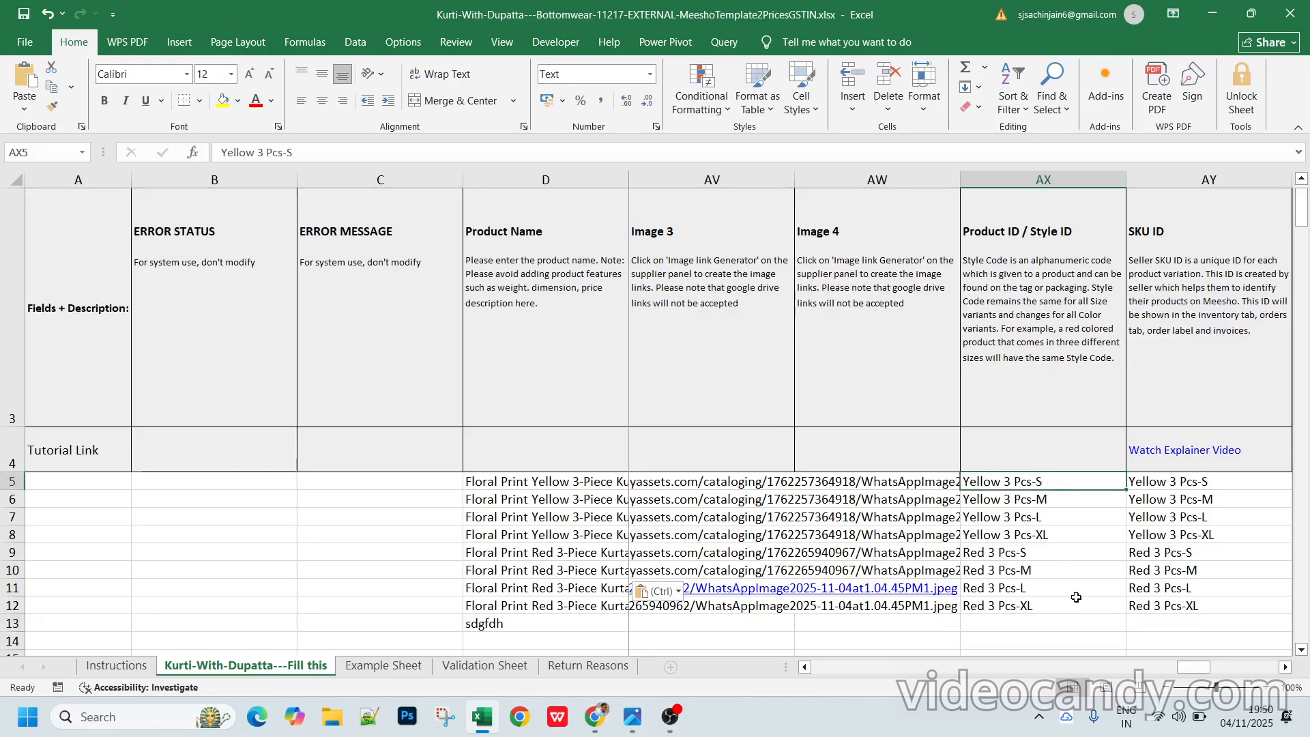
- Continue to Brand Name, Group ID and Product Description, comparing the product names in rows 5 to 12 with their group IDs
key("Right")
key("Right")
key("Right")
key("Right")
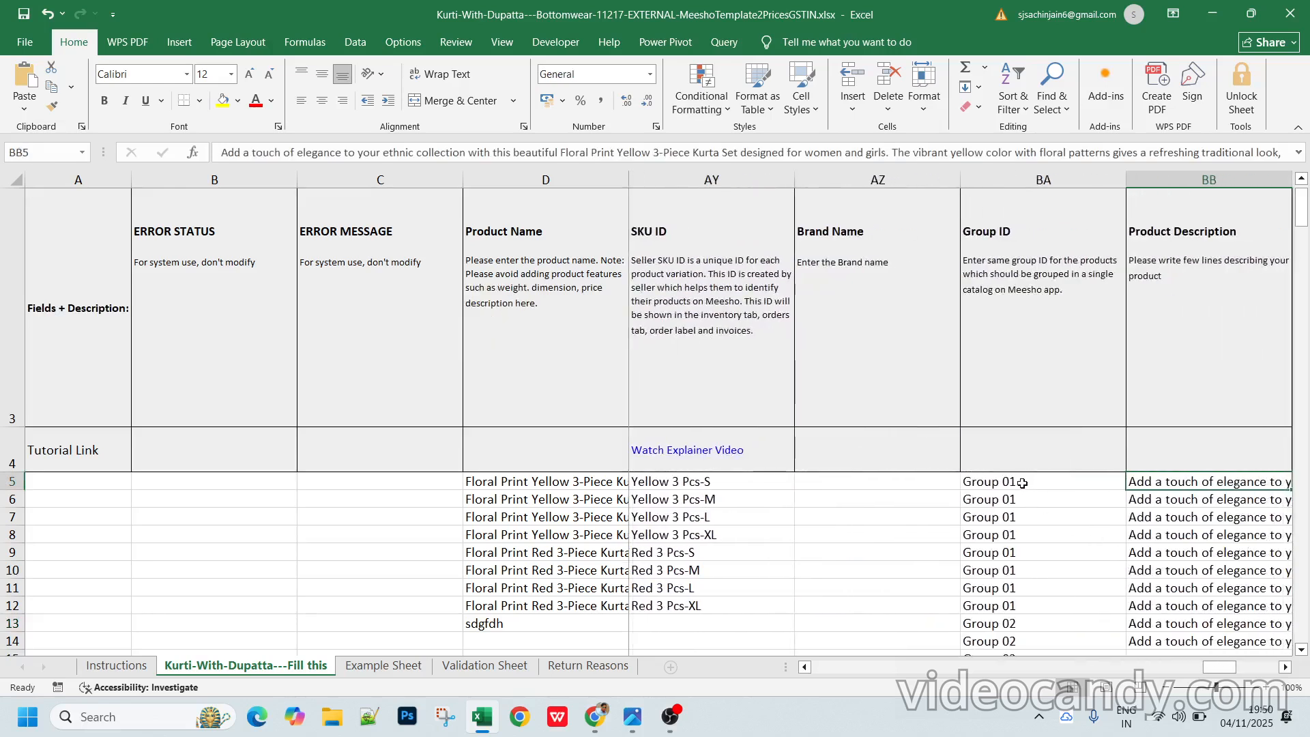
left_click_drag(508, 481, 556, 606)
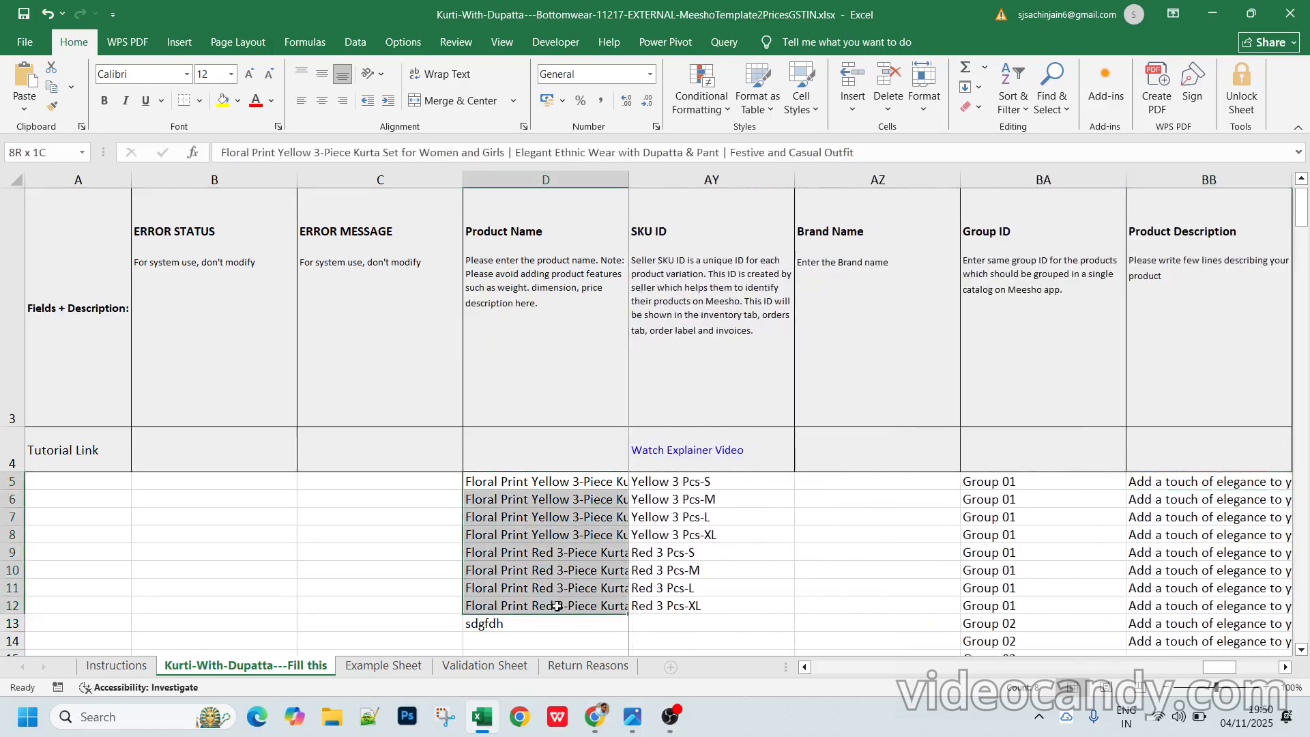
left_click_drag(1002, 488, 1009, 605)
left_click(937, 486)
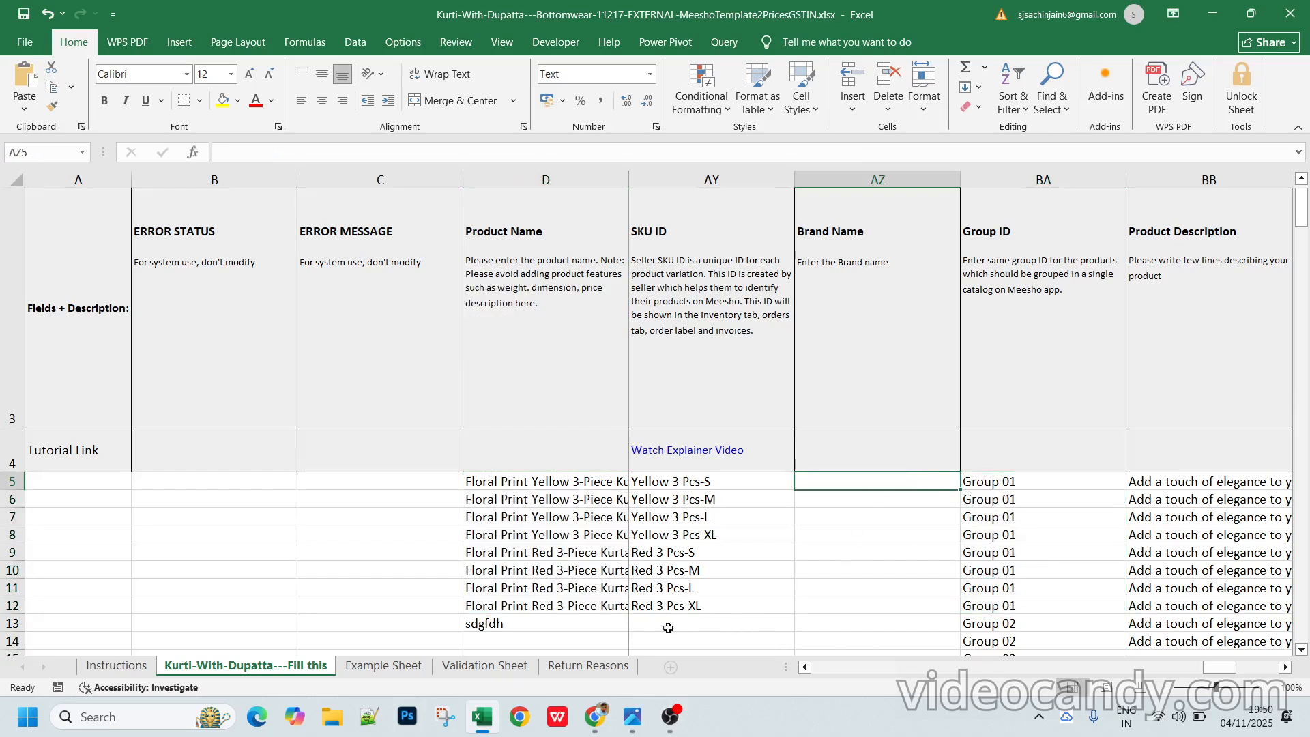
- Enter "erterty" as the product name in D13 and check the Group ID entries from row 13 down
left_click(580, 626)
type("erterty")
left_click(983, 625)
scroll(1013, 606, "down", 2)
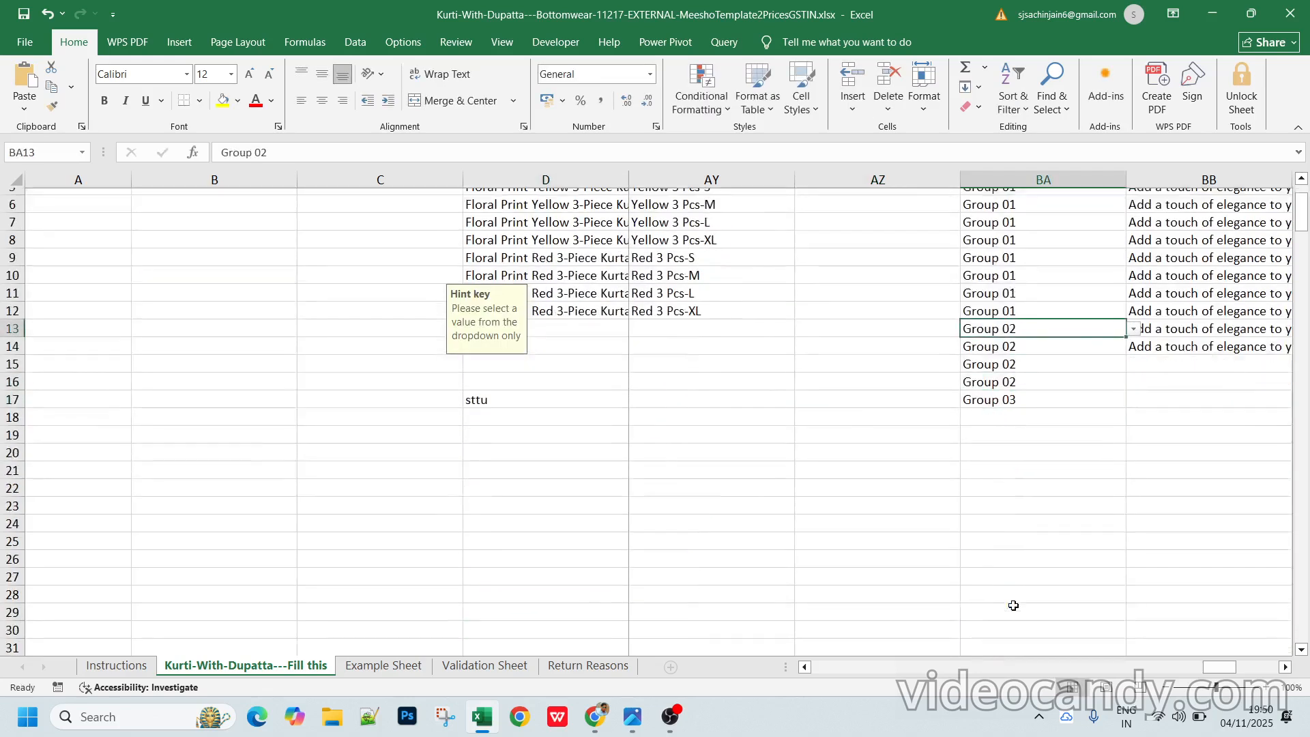
- Replace the placeholder product name in D17 with "wseryrtuy" and check row 17's Group ID entry
left_click(526, 399)
type("wseryrtuy")
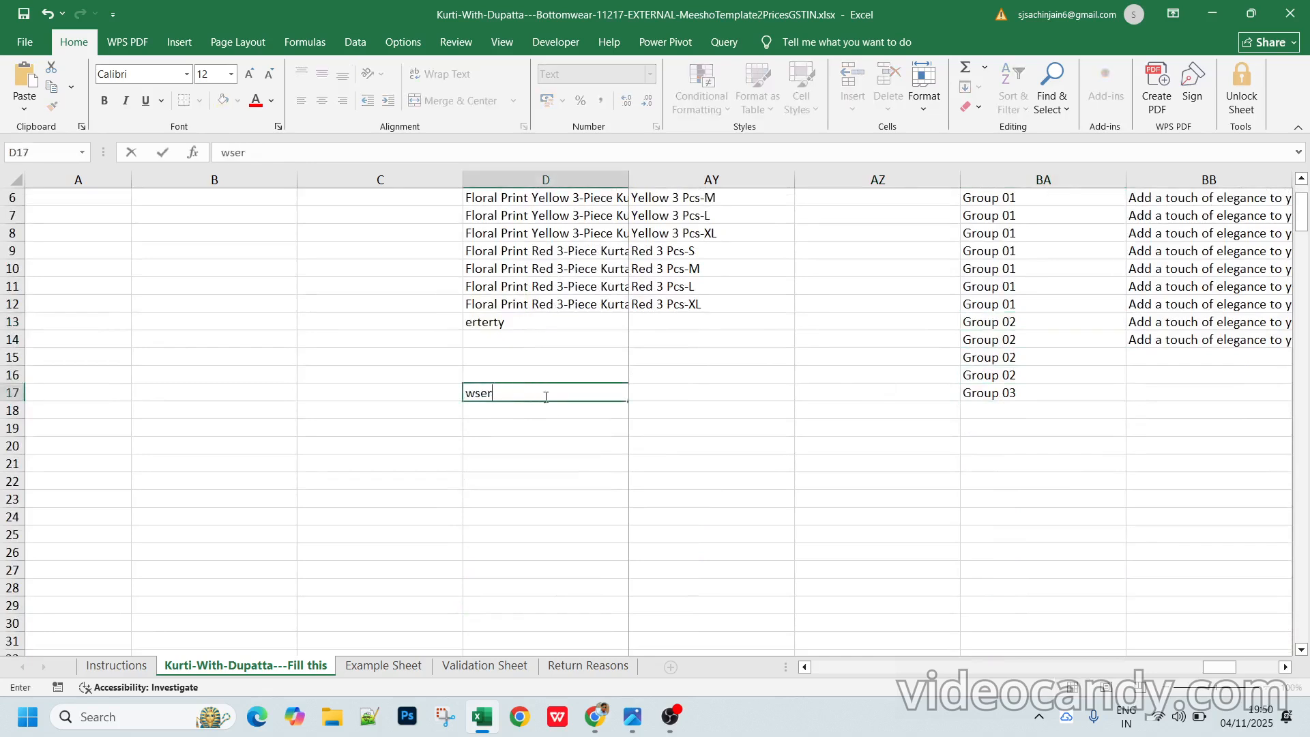
left_click(994, 395)
scroll(1010, 455, "up", 2)
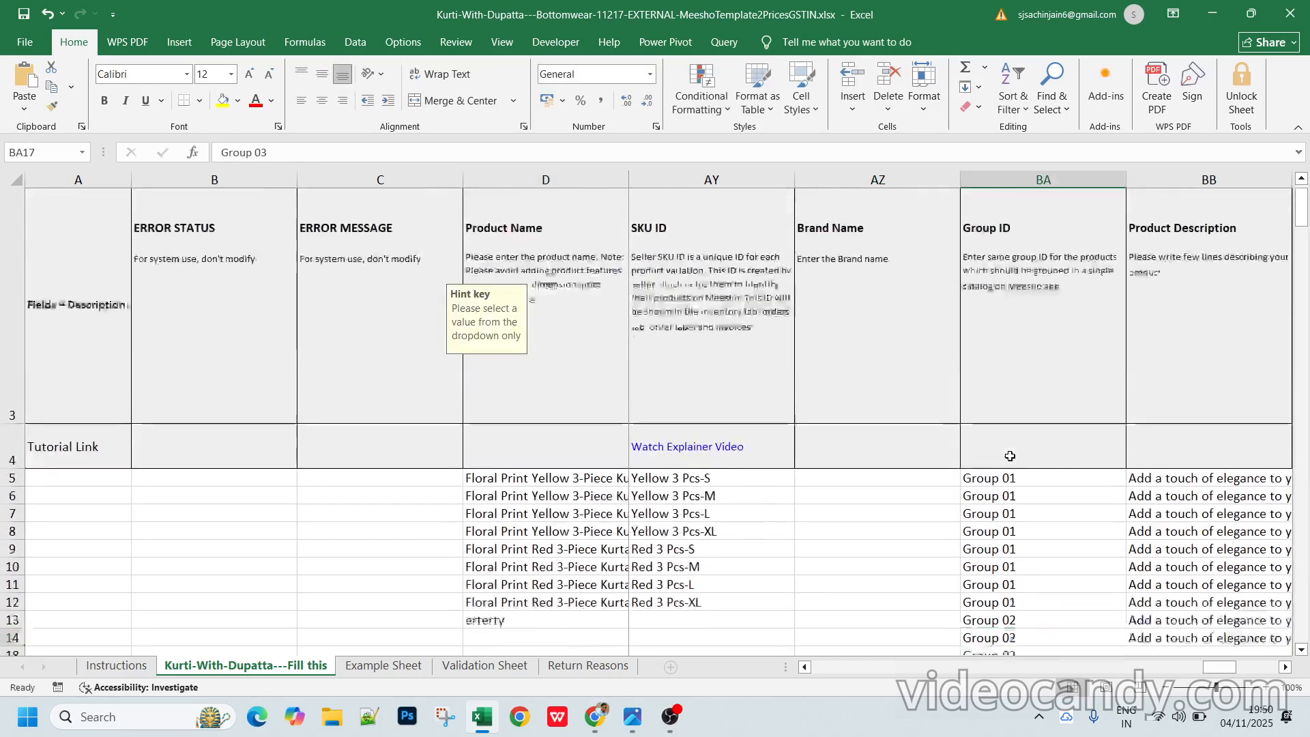
- Examine the Group ID entries from row 5 down and browse the options available for BA5 without changing it
left_click(863, 564)
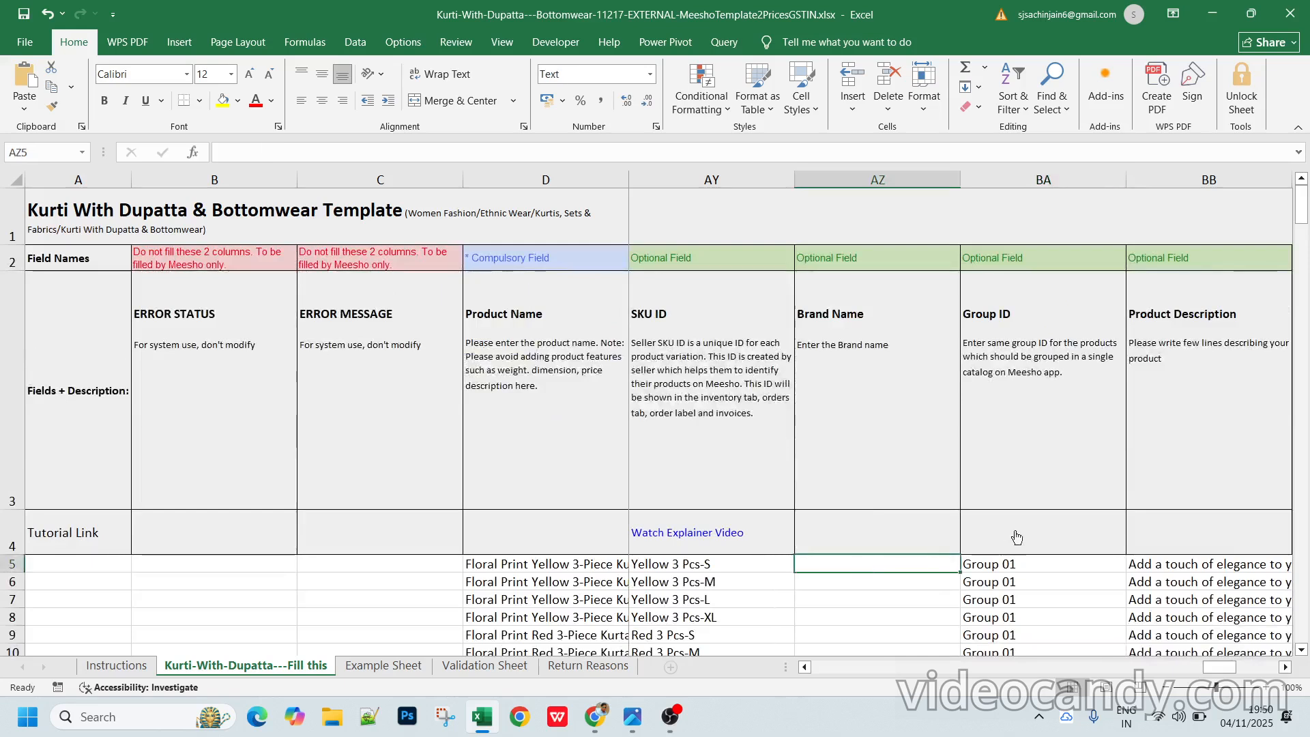
scroll(1085, 454, "down", 1)
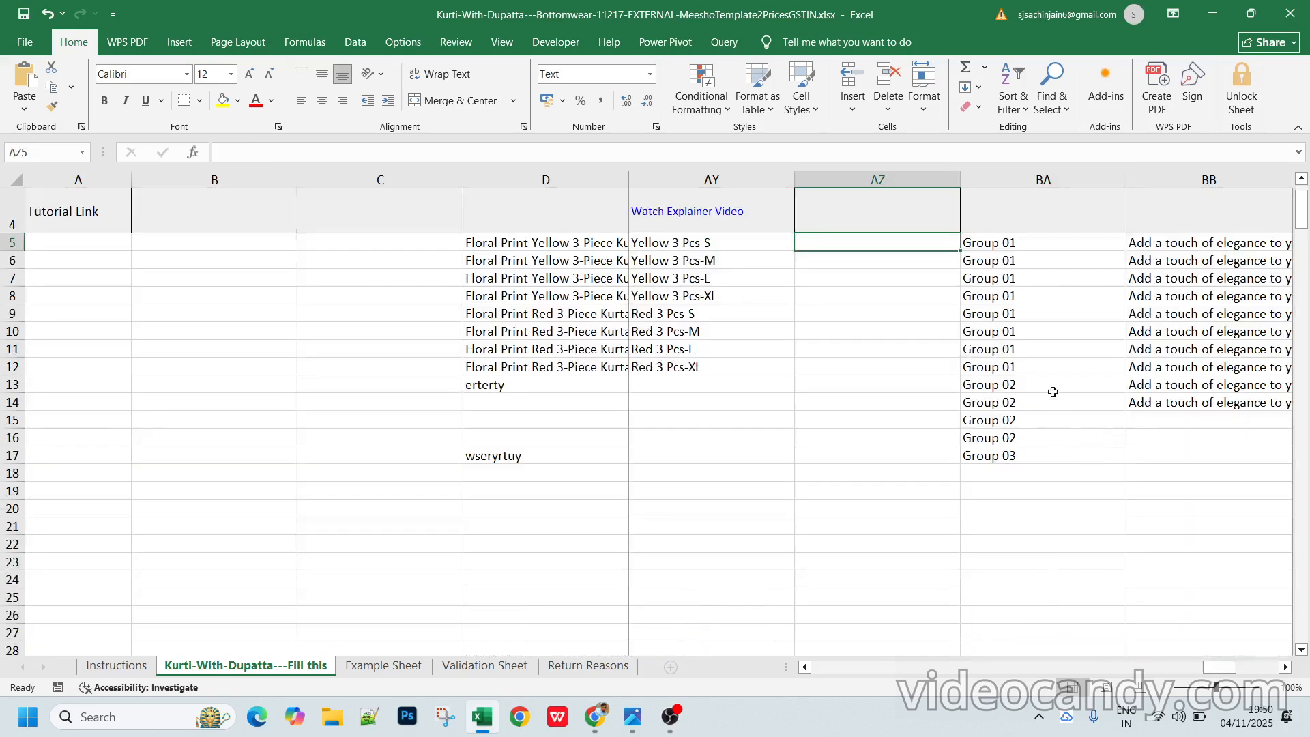
left_click(1053, 250)
left_click(1134, 243)
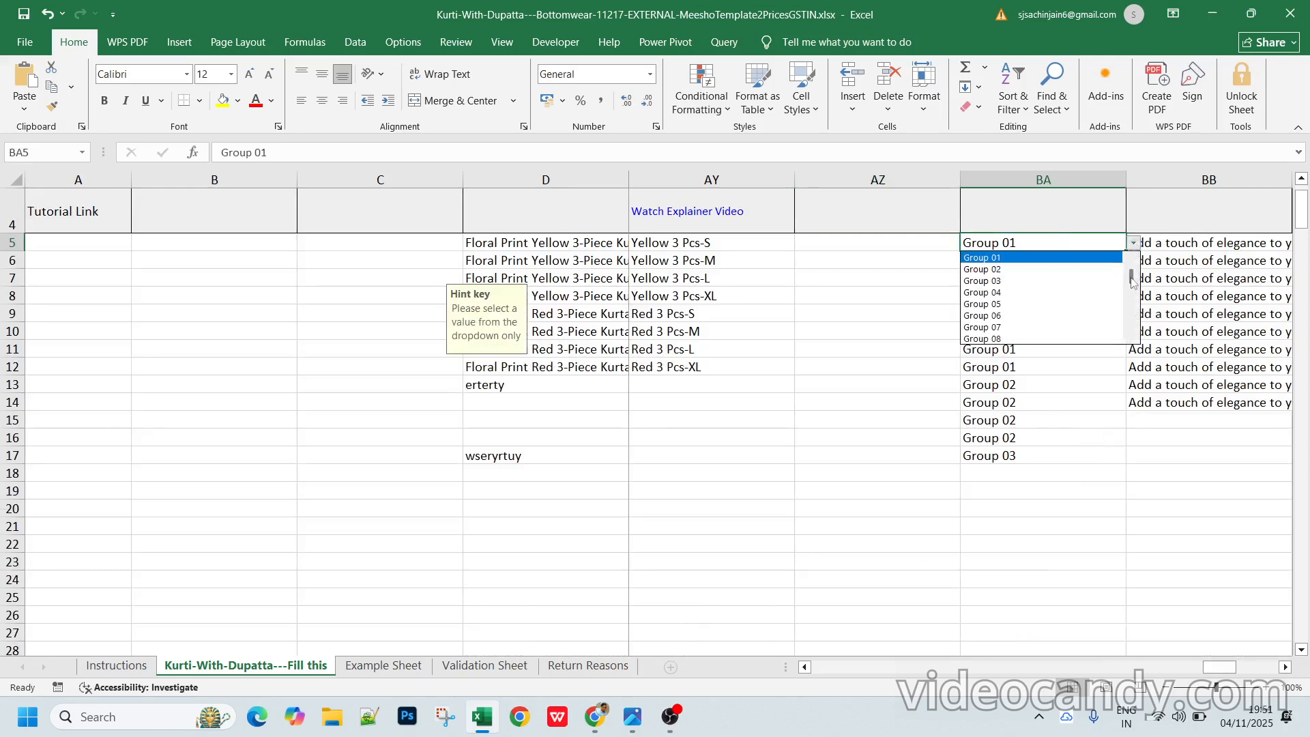
left_click_drag(1133, 280, 1133, 313)
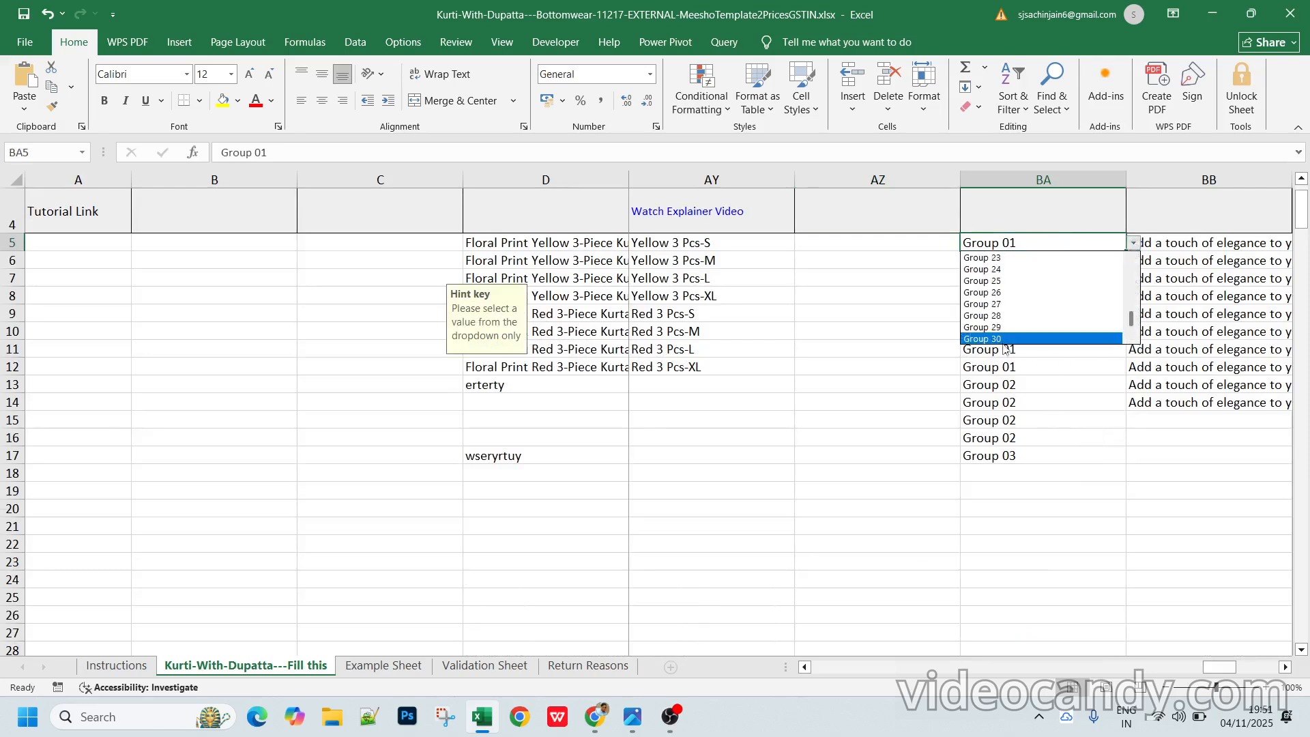
key("Escape")
- Review row 5 from Brand Name through Group ID and Product Description to Brand, returning to the description in BB5
scroll(861, 436, "up", 1)
left_click(832, 566)
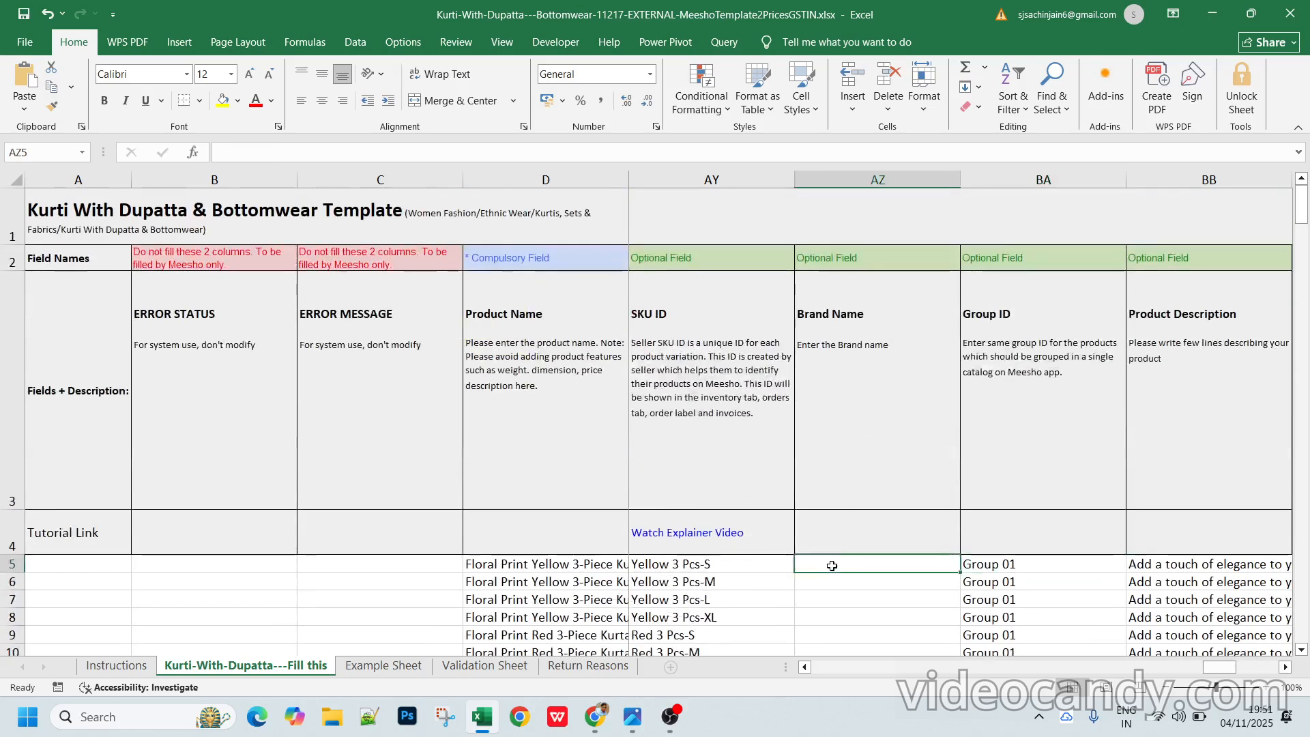
key("Right")
key("Right")
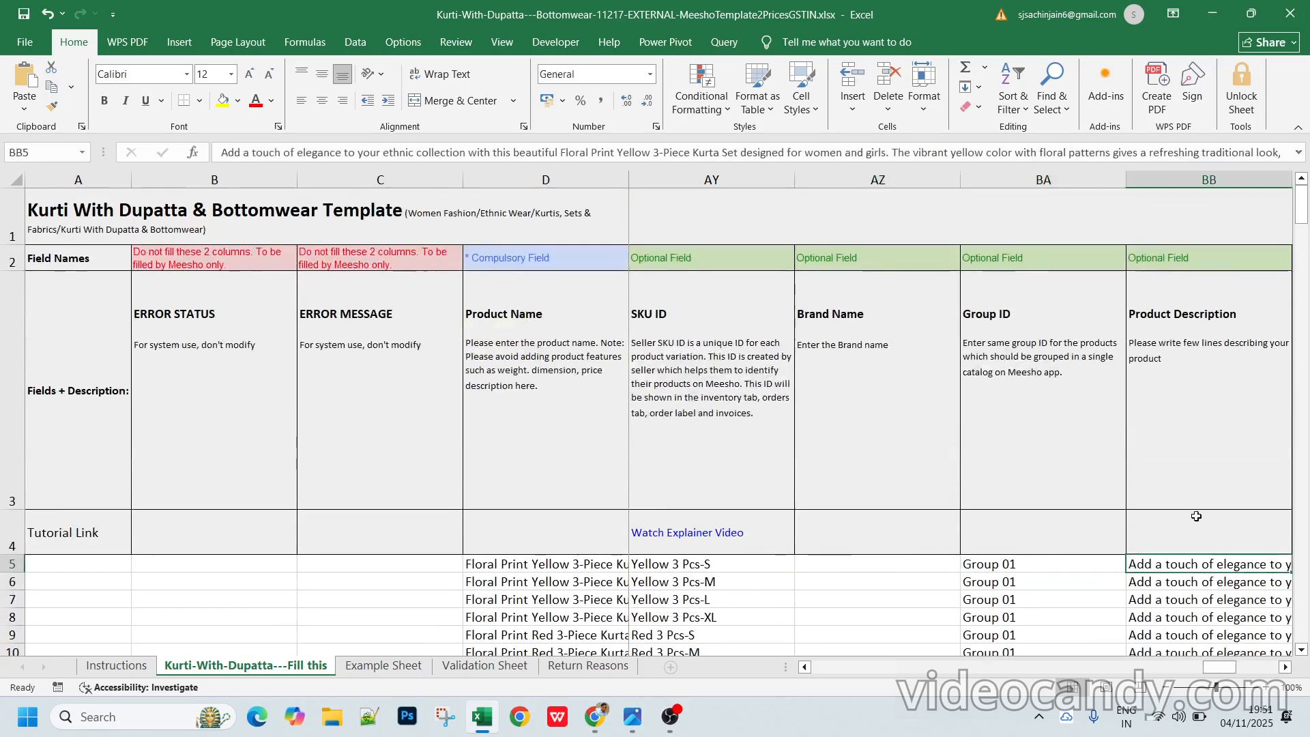
key("Right")
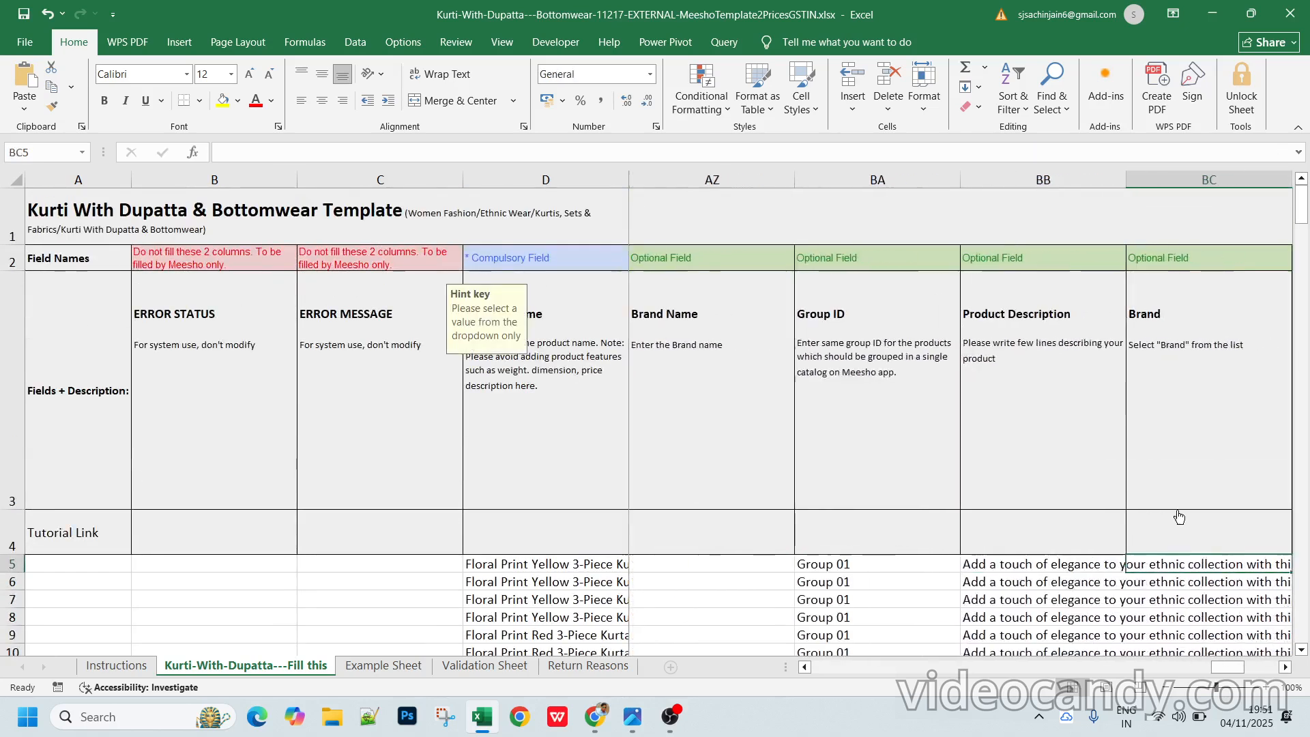
left_click(1022, 564)
- Switch to ChatGPT in Chrome, highlight the yellow kurta set's Description paragraph, and return to the Excel template
key("alt+Tab")
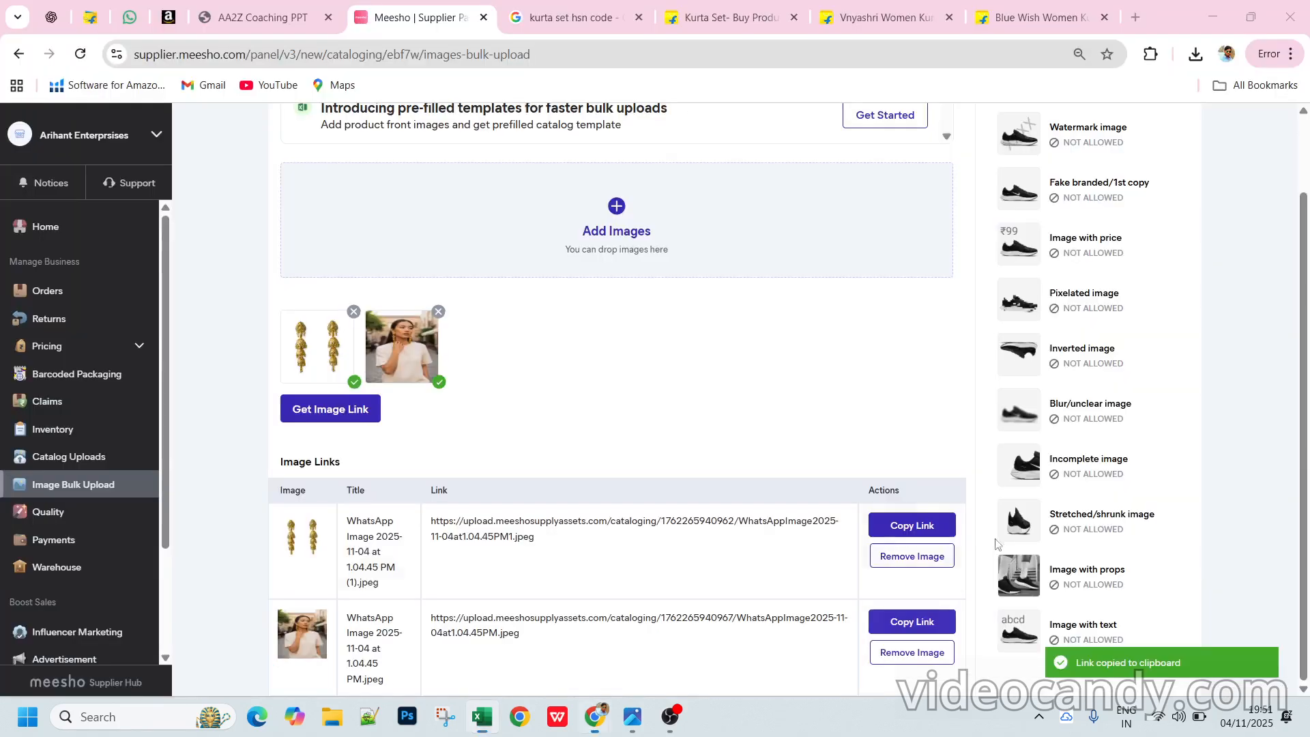
left_click(68, 19)
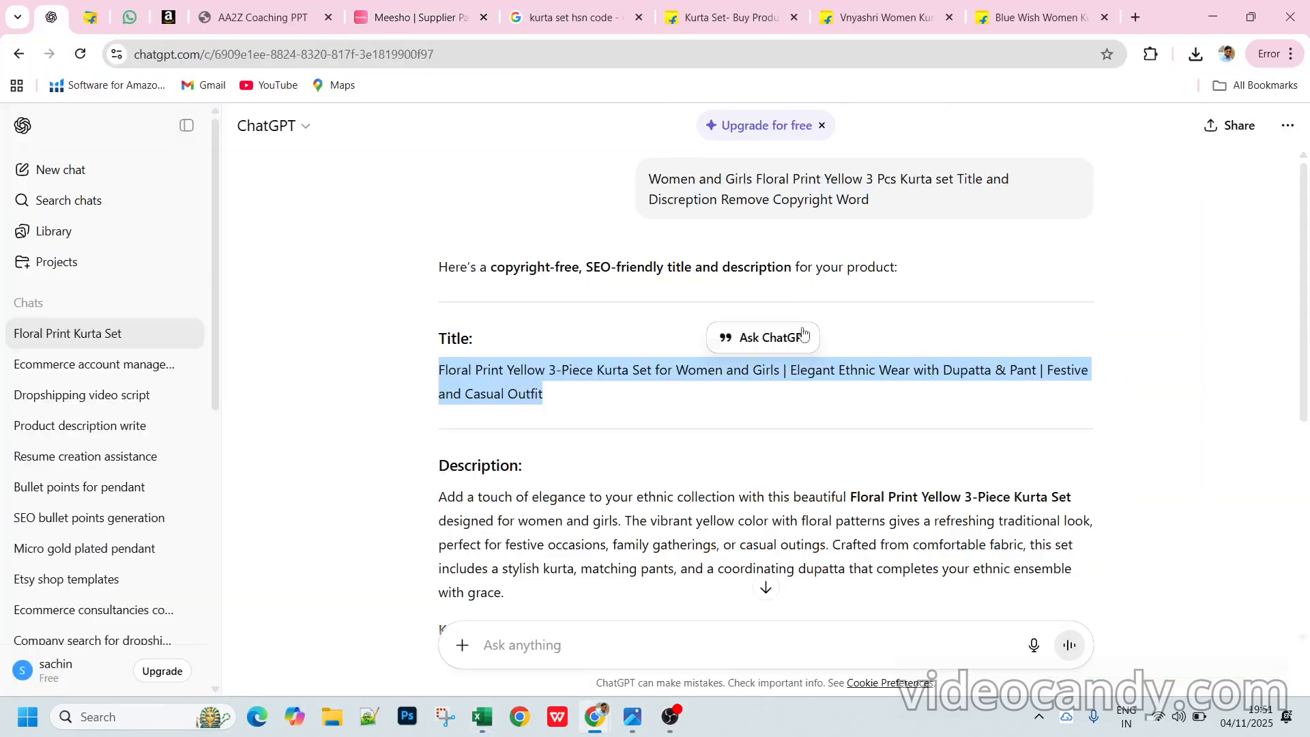
scroll(544, 356, "down", 3)
left_click_drag(439, 333, 515, 425)
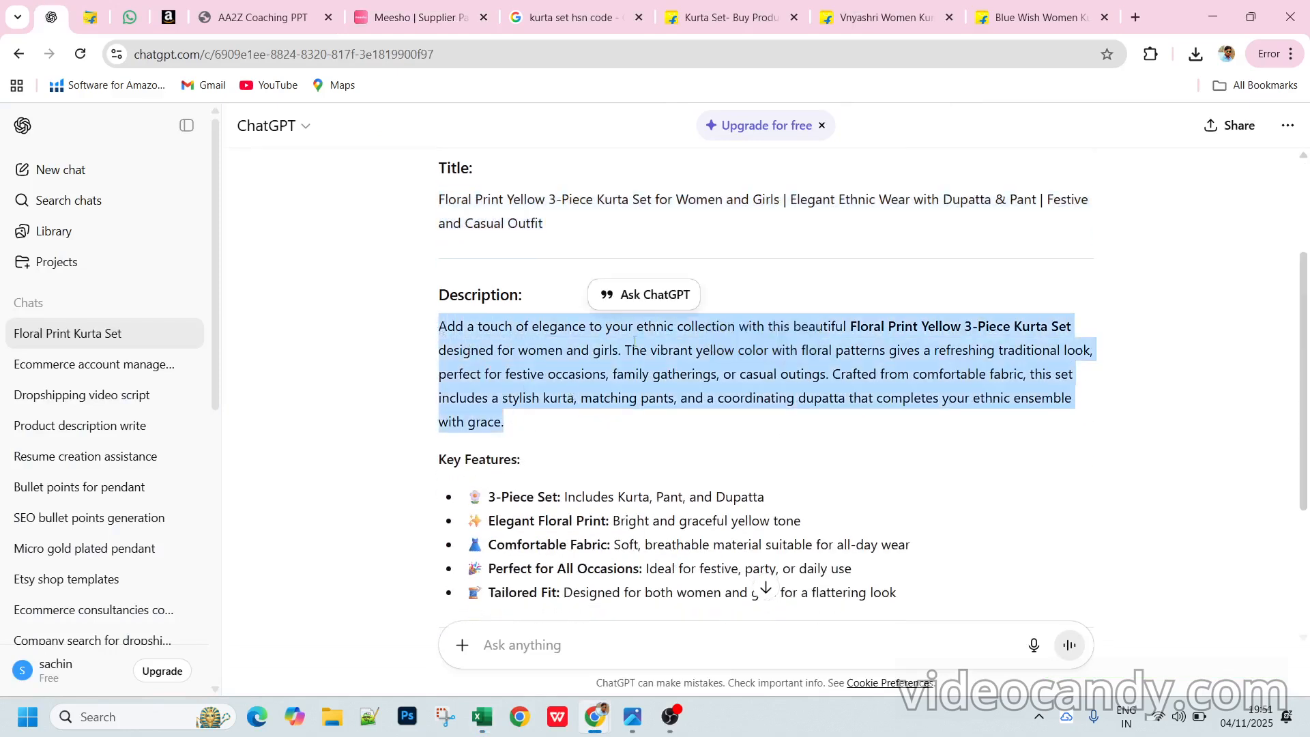
key("alt+Tab")
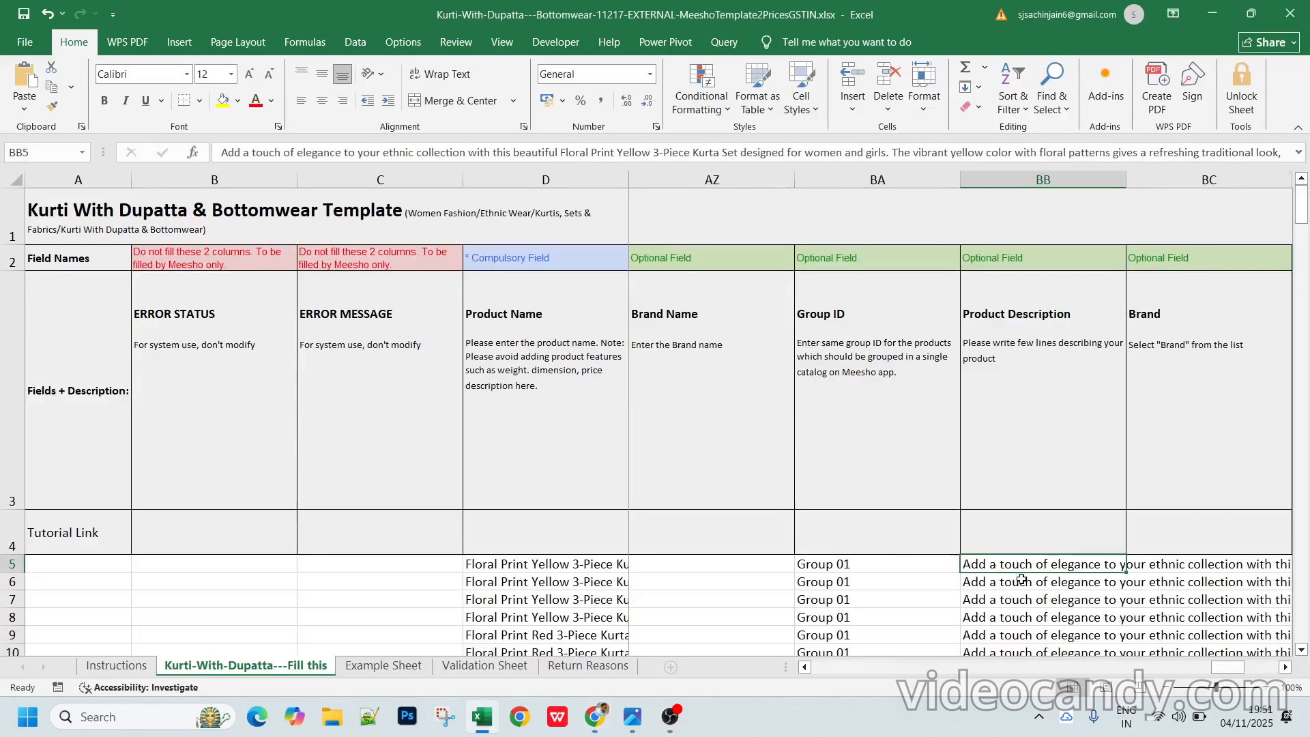
- Browse the Brand options for BC5 and leave the cell without choosing a brand
key("Right")
key("Right")
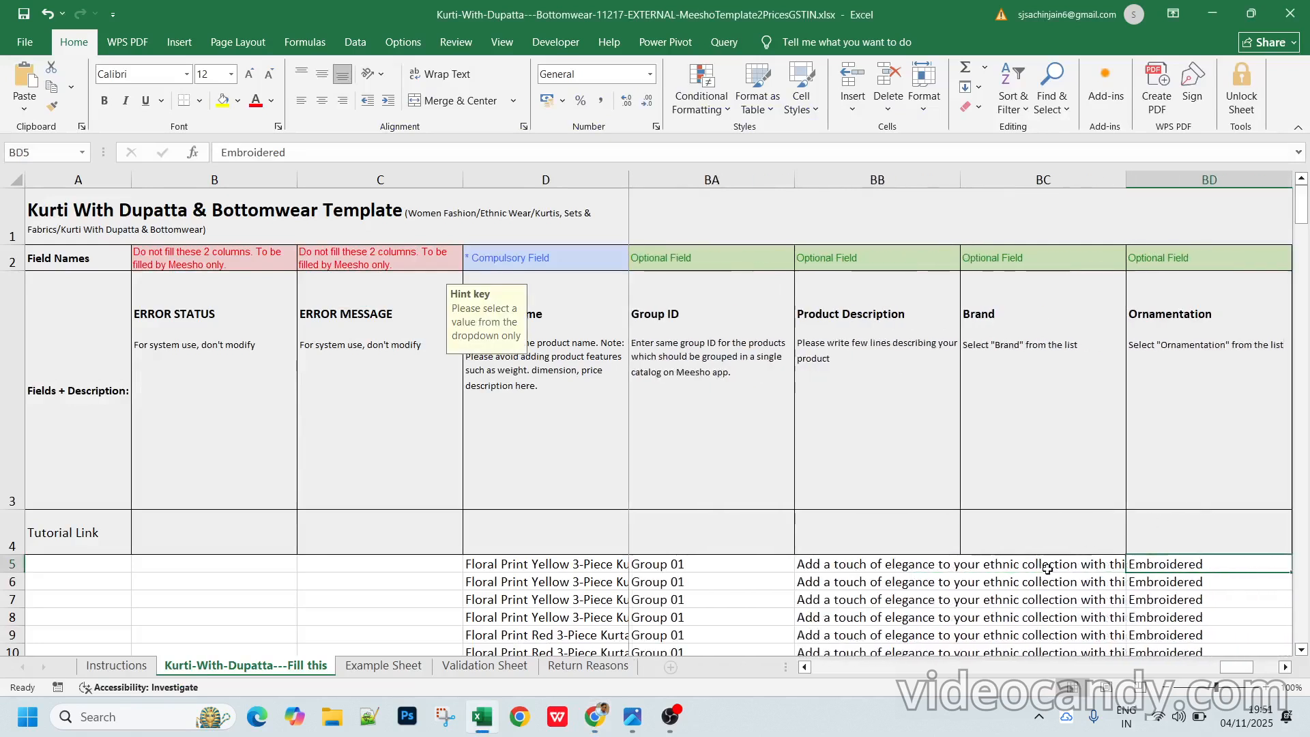
left_click(1048, 568)
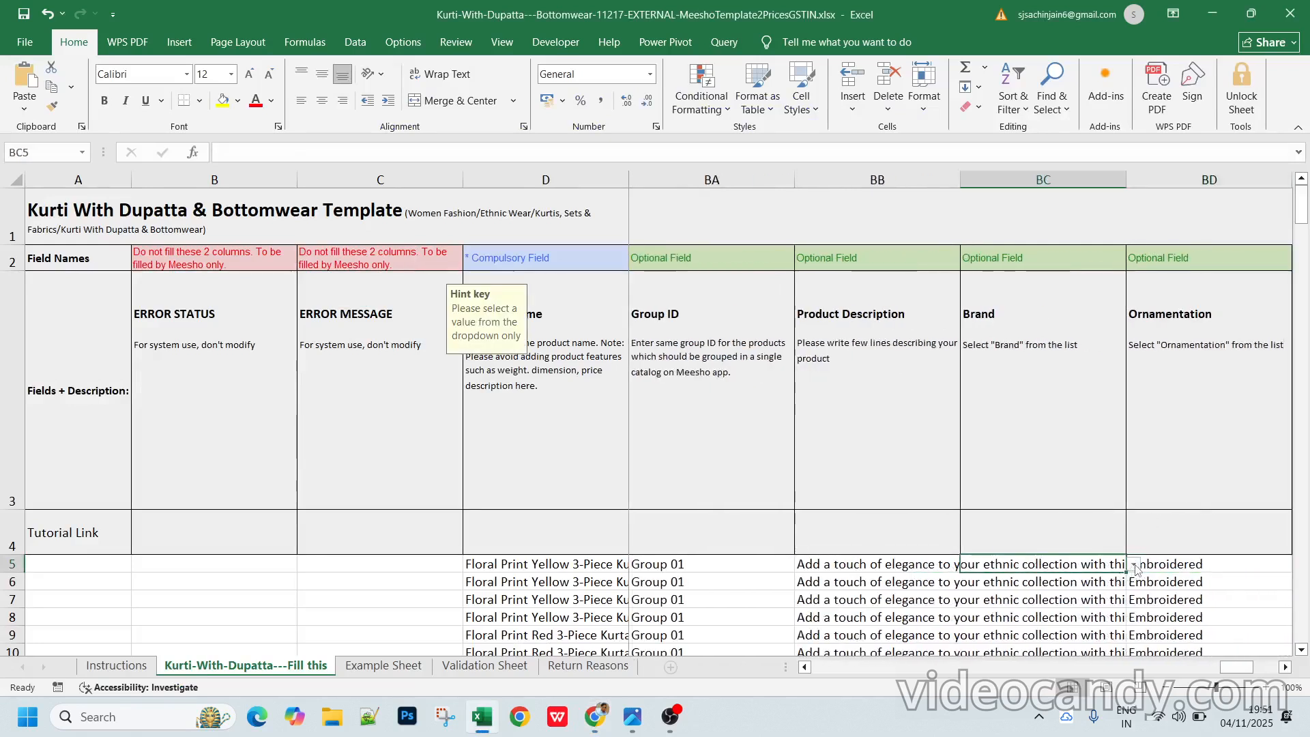
left_click(1134, 566)
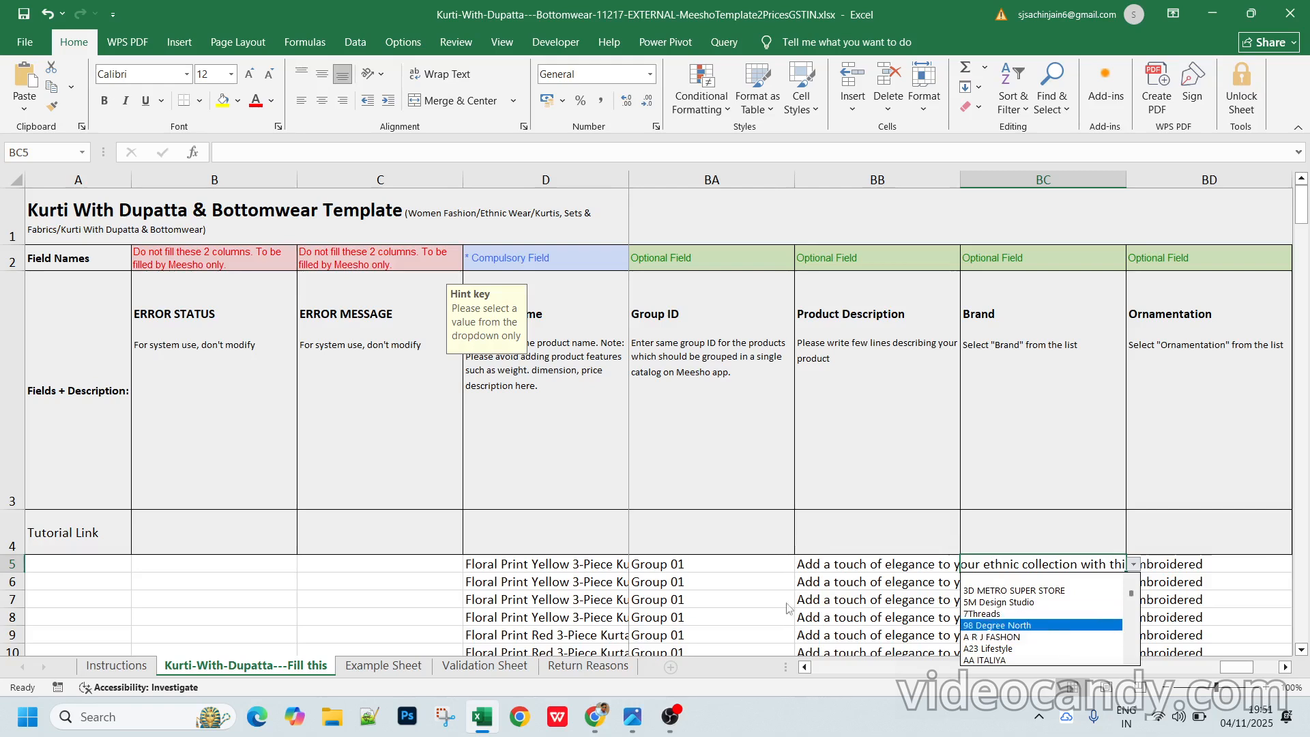
key("Escape")
- Browse the Ornamentation options for BD5 without changing the selection, and check the Pattern entry in BE5
key("Right")
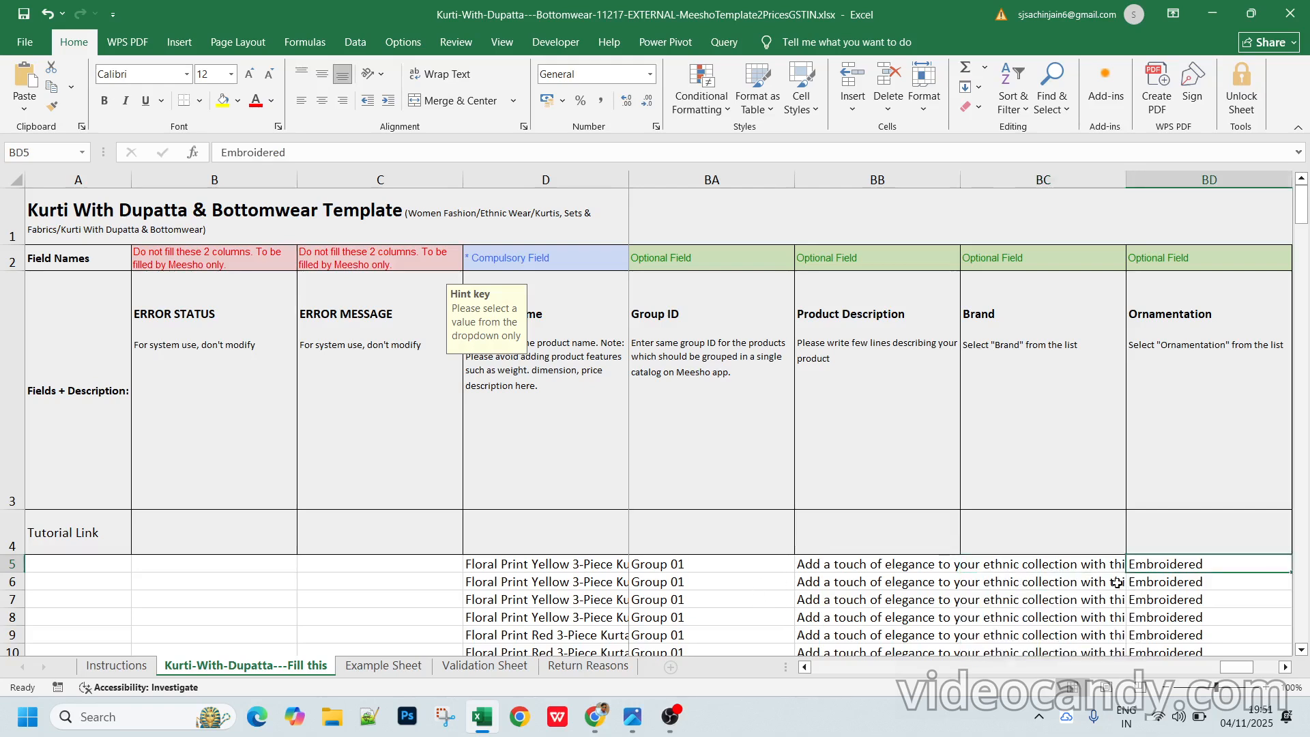
key("Right")
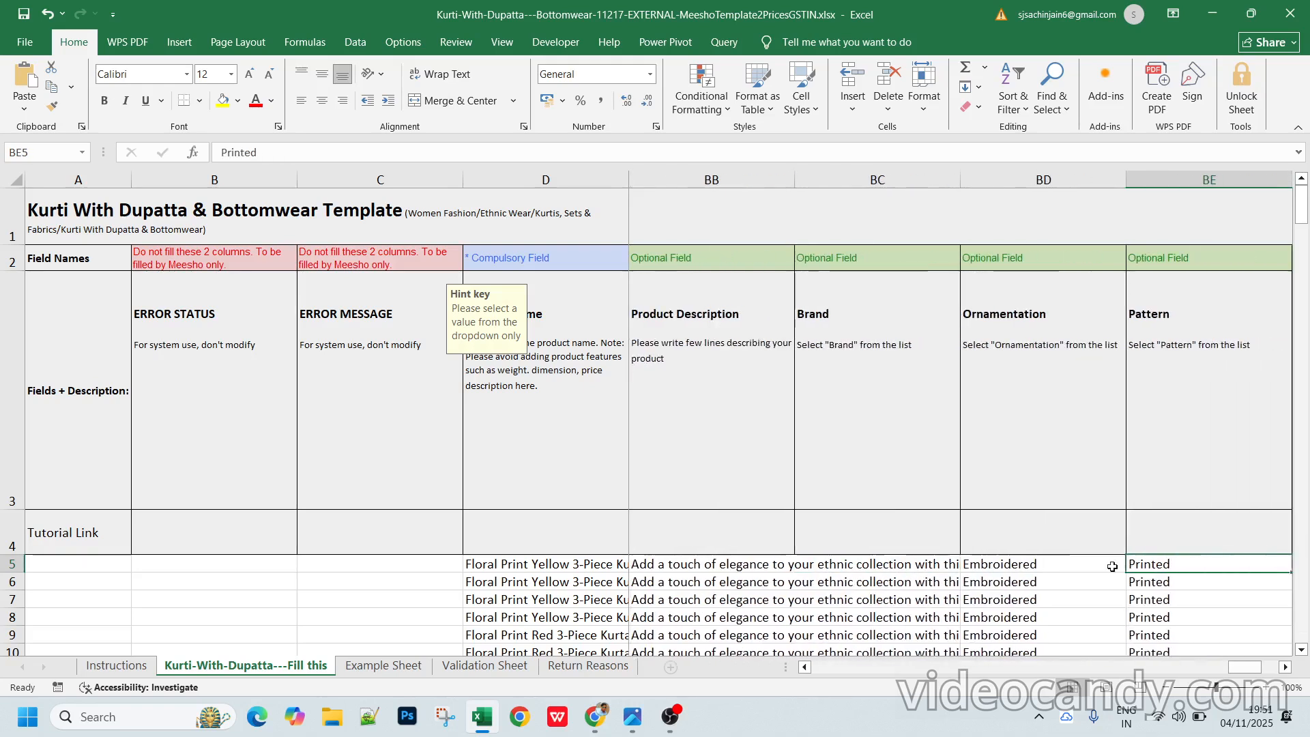
left_click(1068, 566)
left_click(1133, 565)
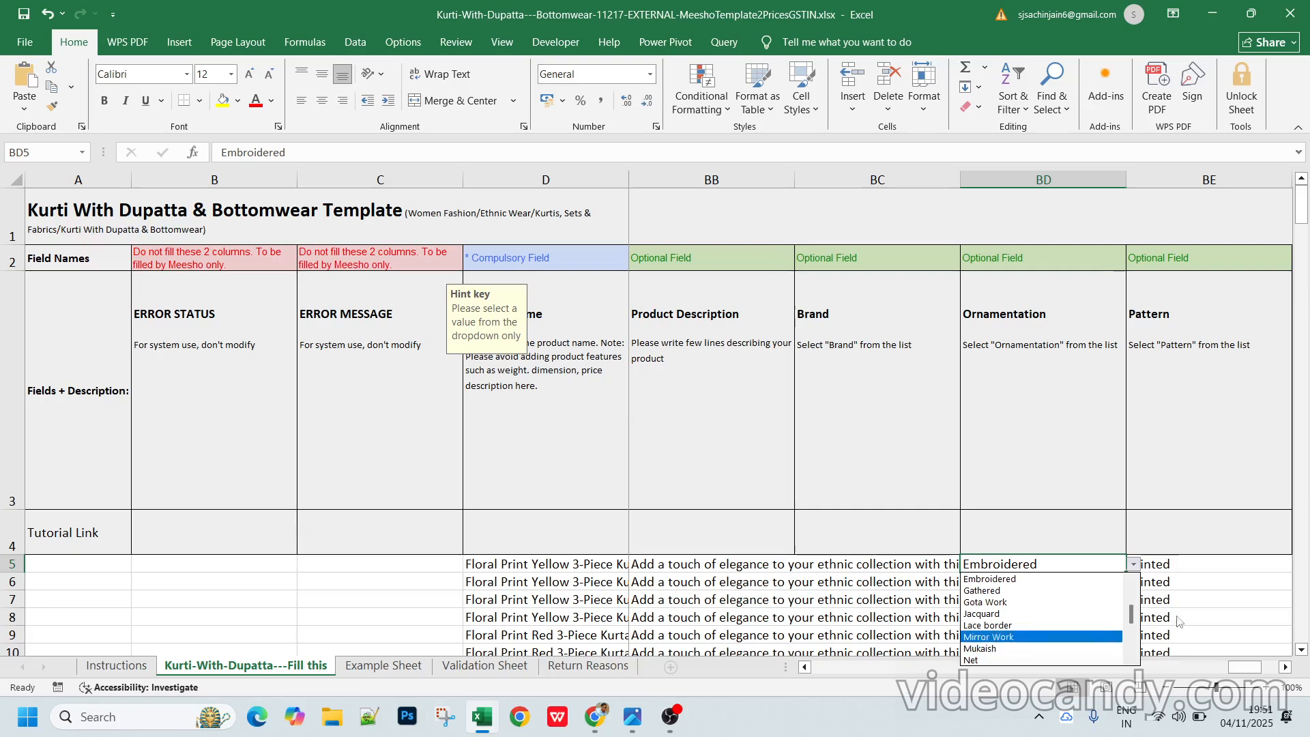
left_click(1206, 575)
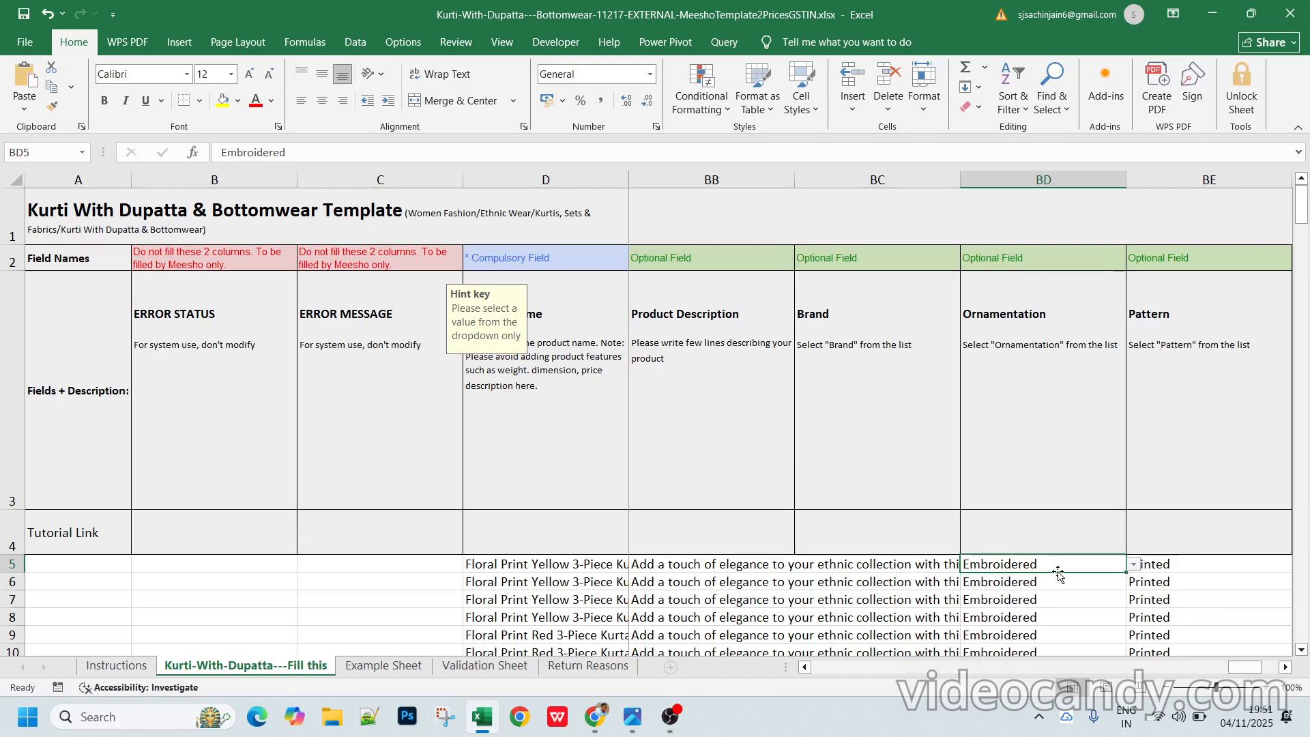
left_click(1229, 575)
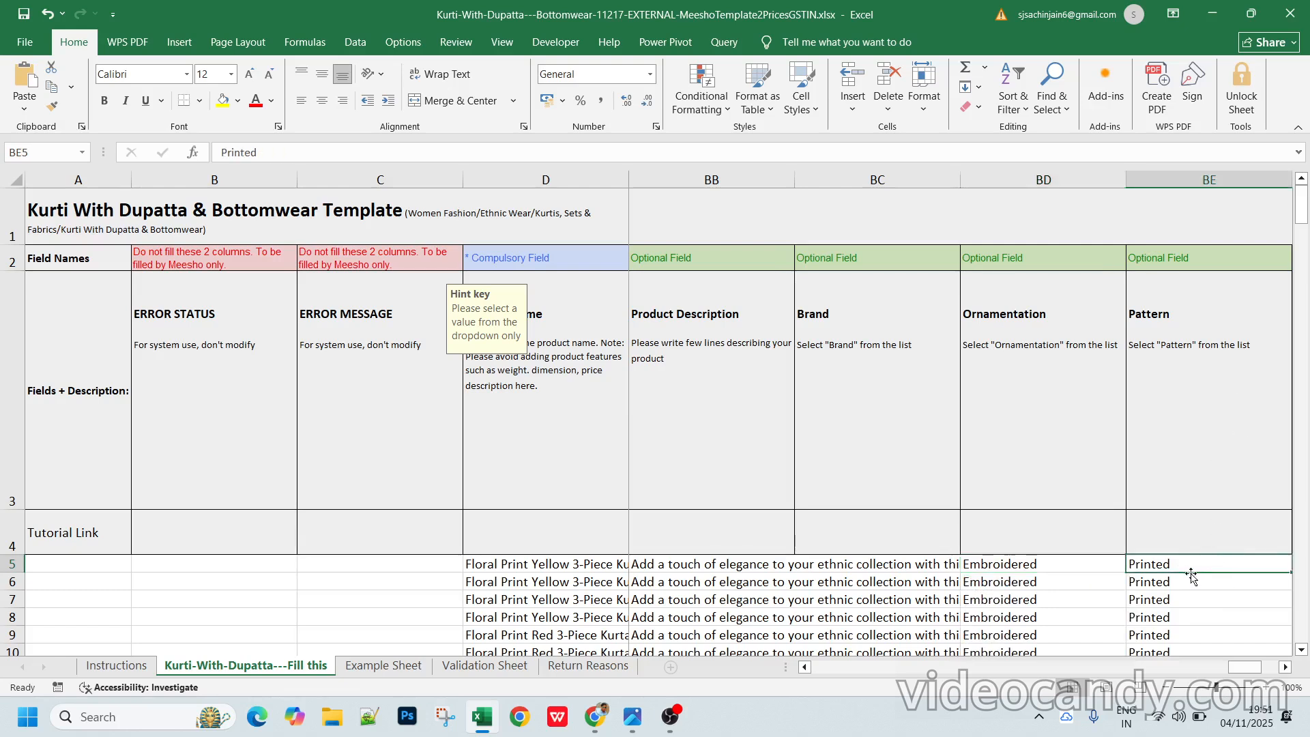
- Review the Set Type options for BF5 and keep the existing selection
key("Right")
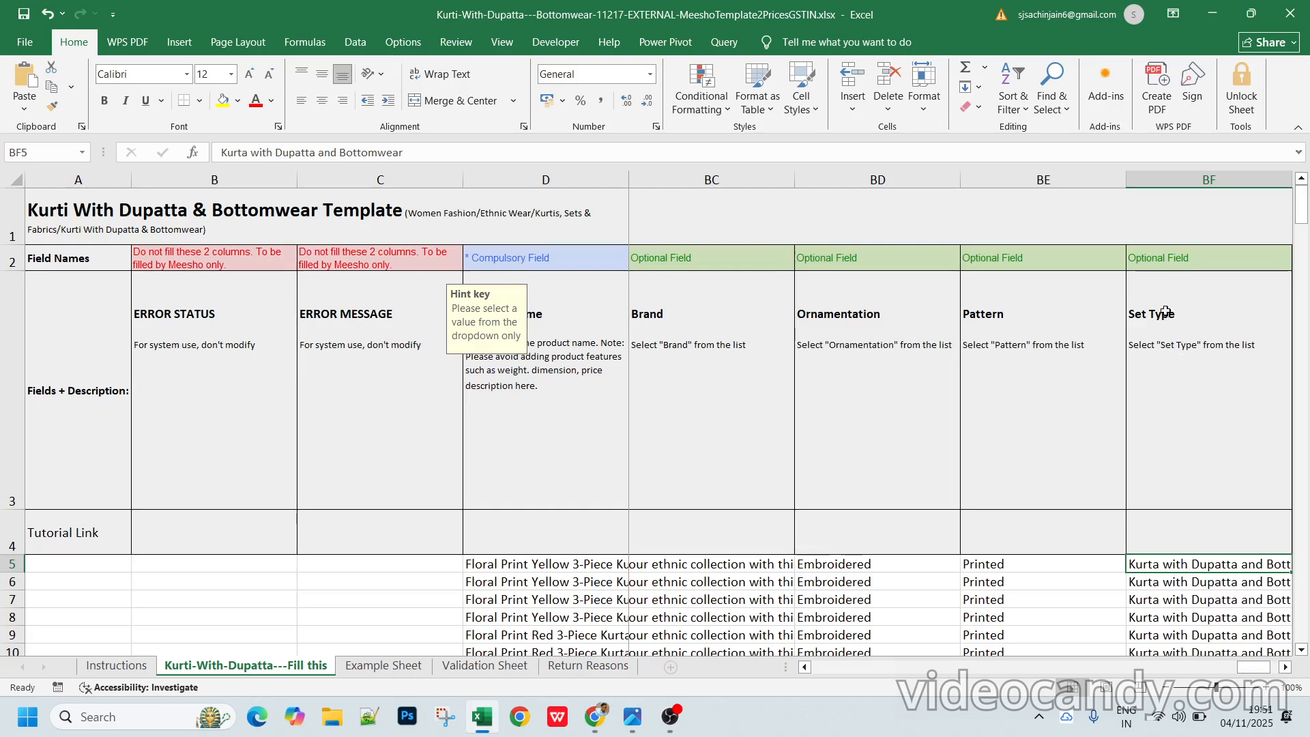
key("Right")
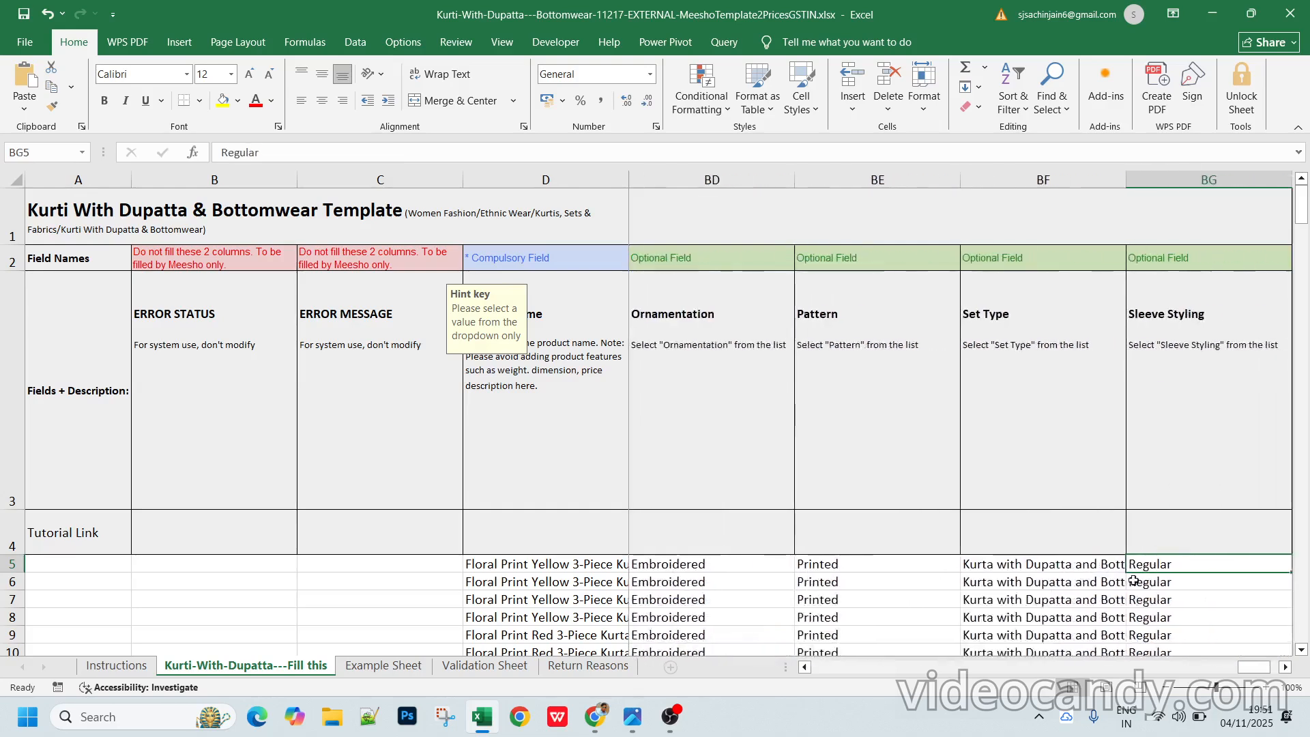
left_click(1058, 563)
left_click(1133, 564)
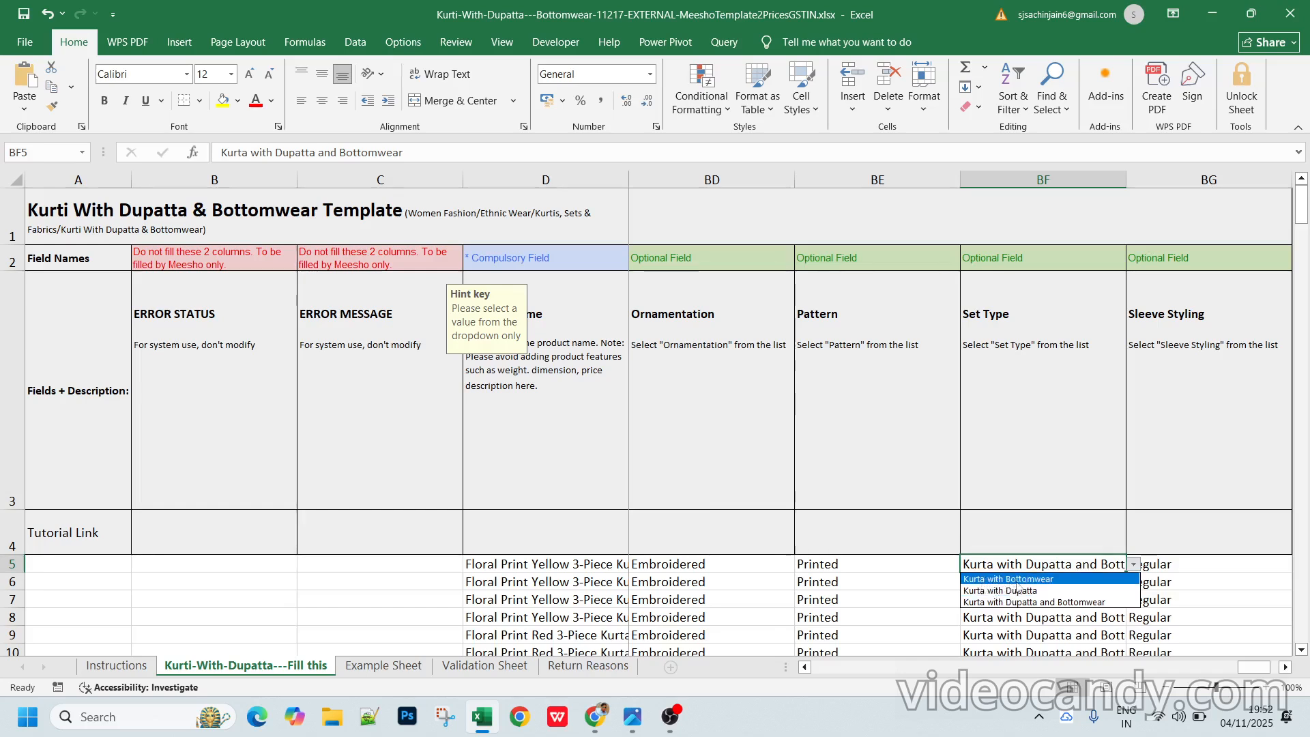
key("Escape")
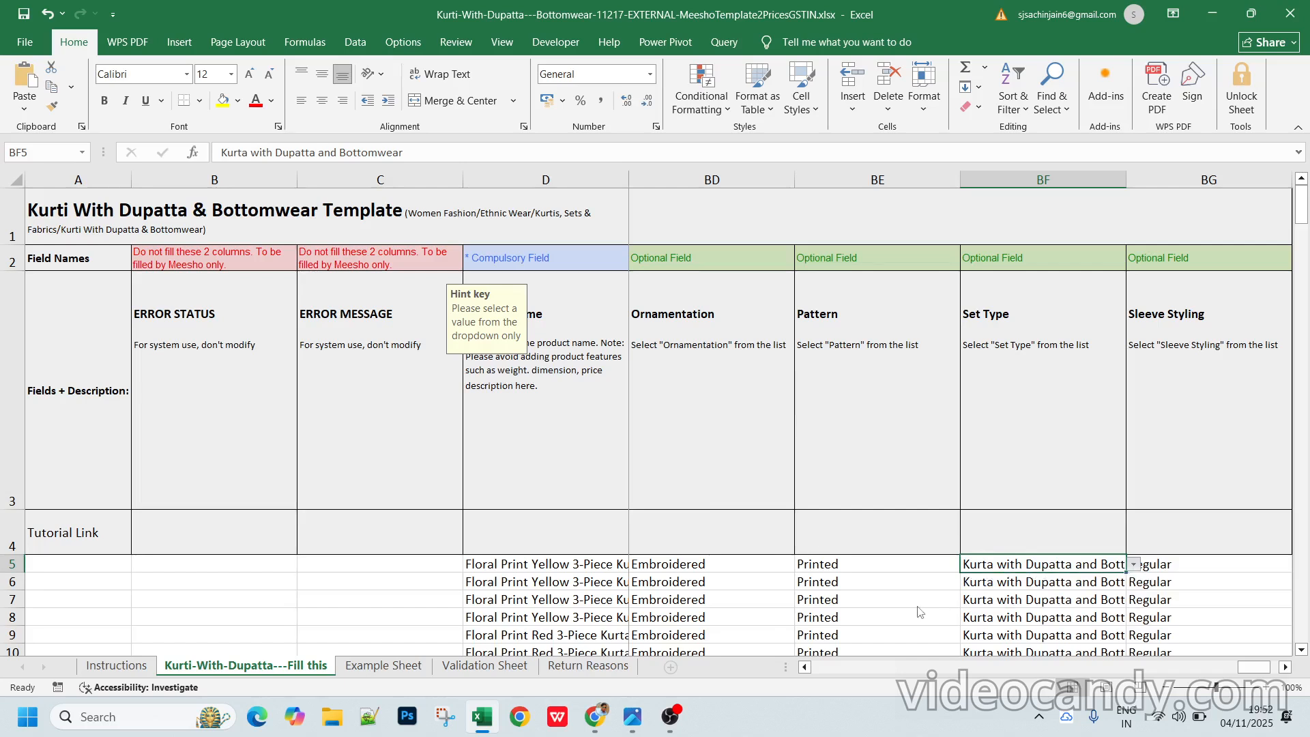
- Move past the template's last column and return to the Sleeve Styling entry in BG5
key("Right")
key("Right")
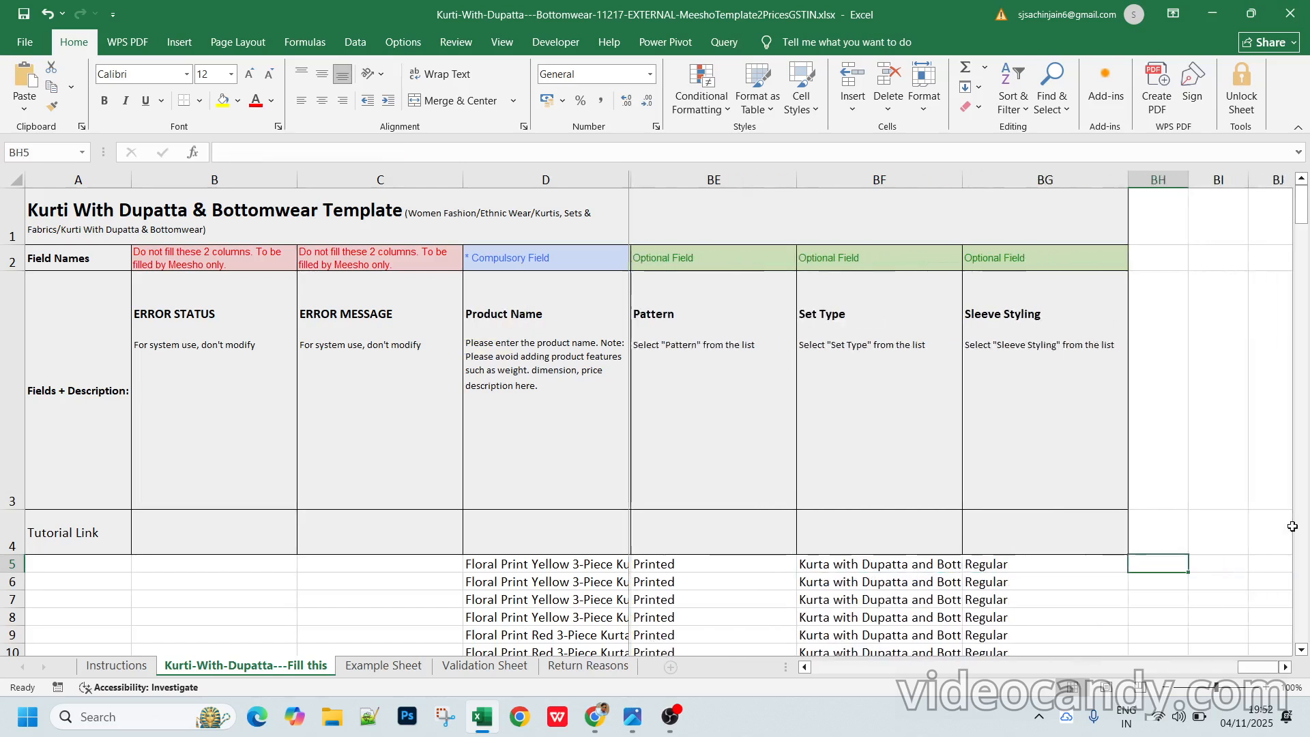
left_click(1043, 563)
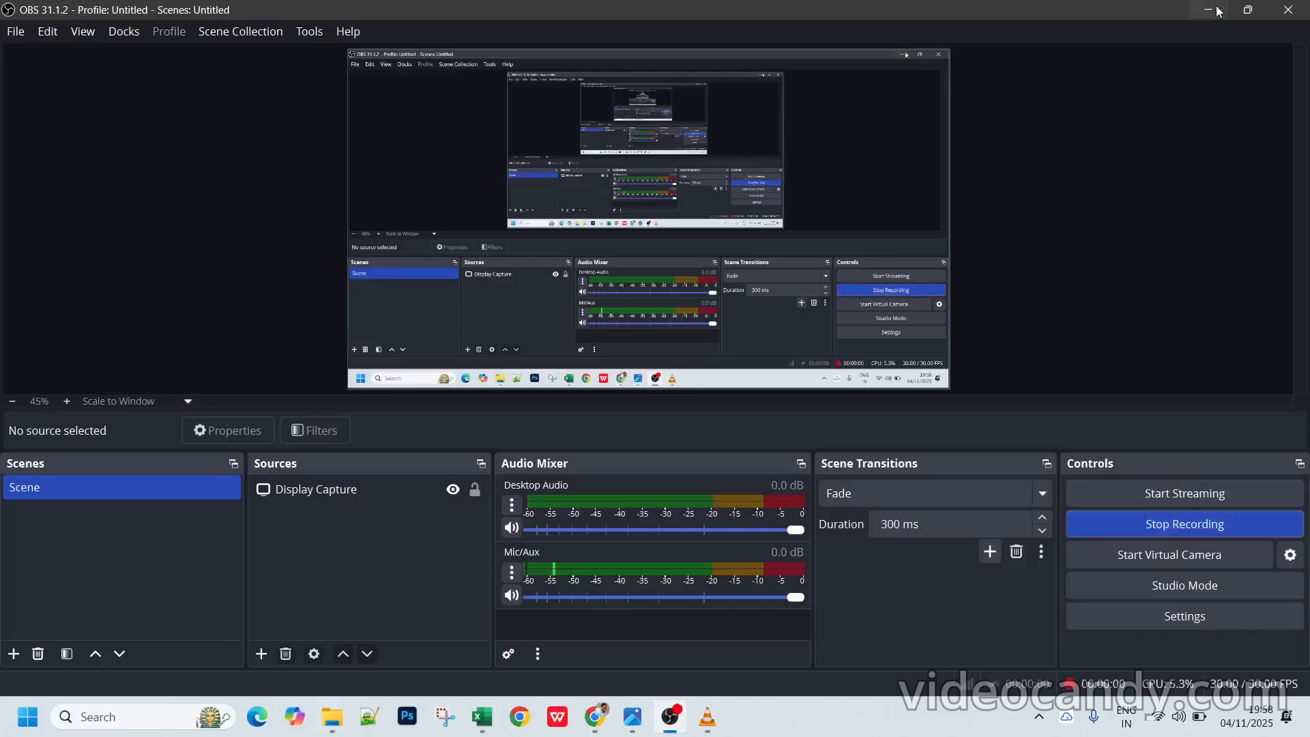
- Switch to Meesho in Chrome and start a bulk catalog under Women Fashion, Ethnic Wear, Kurtis, Sets & Fabrics, Kurti With Dupatta & Bottomwear
left_click(1217, 10)
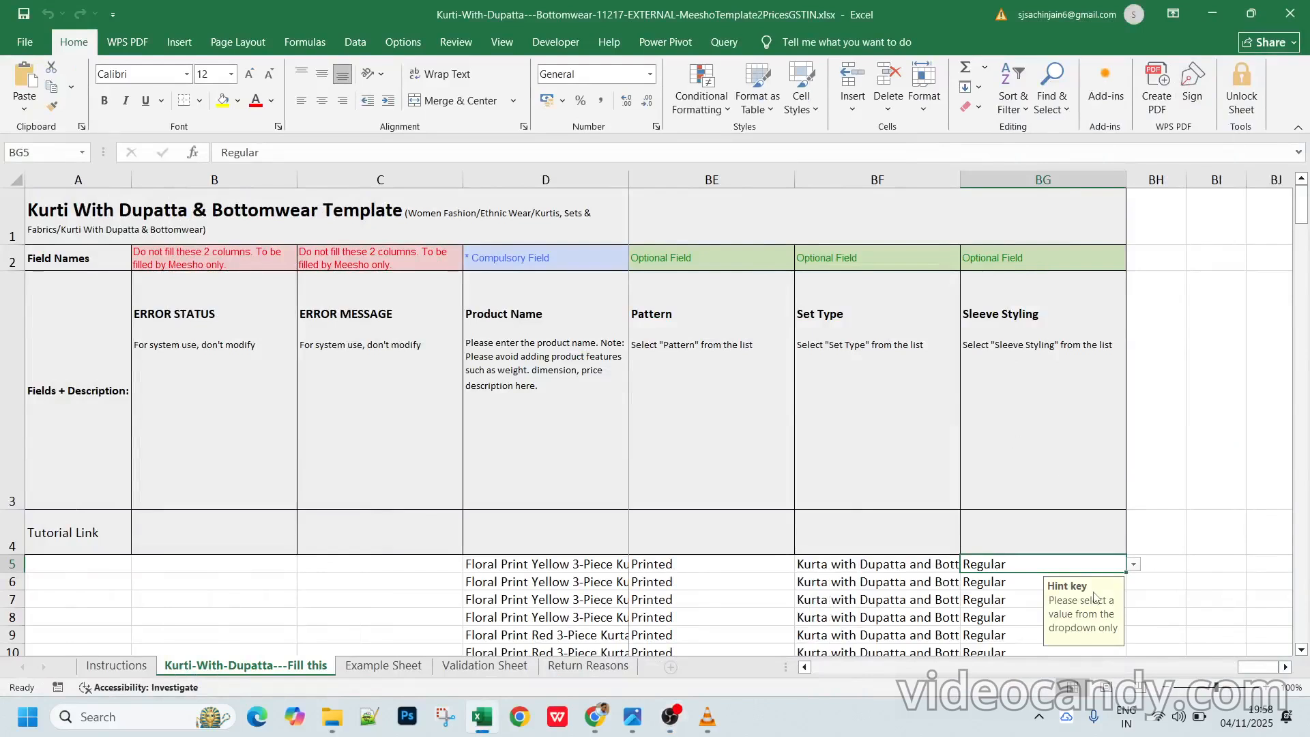
left_click(1213, 12)
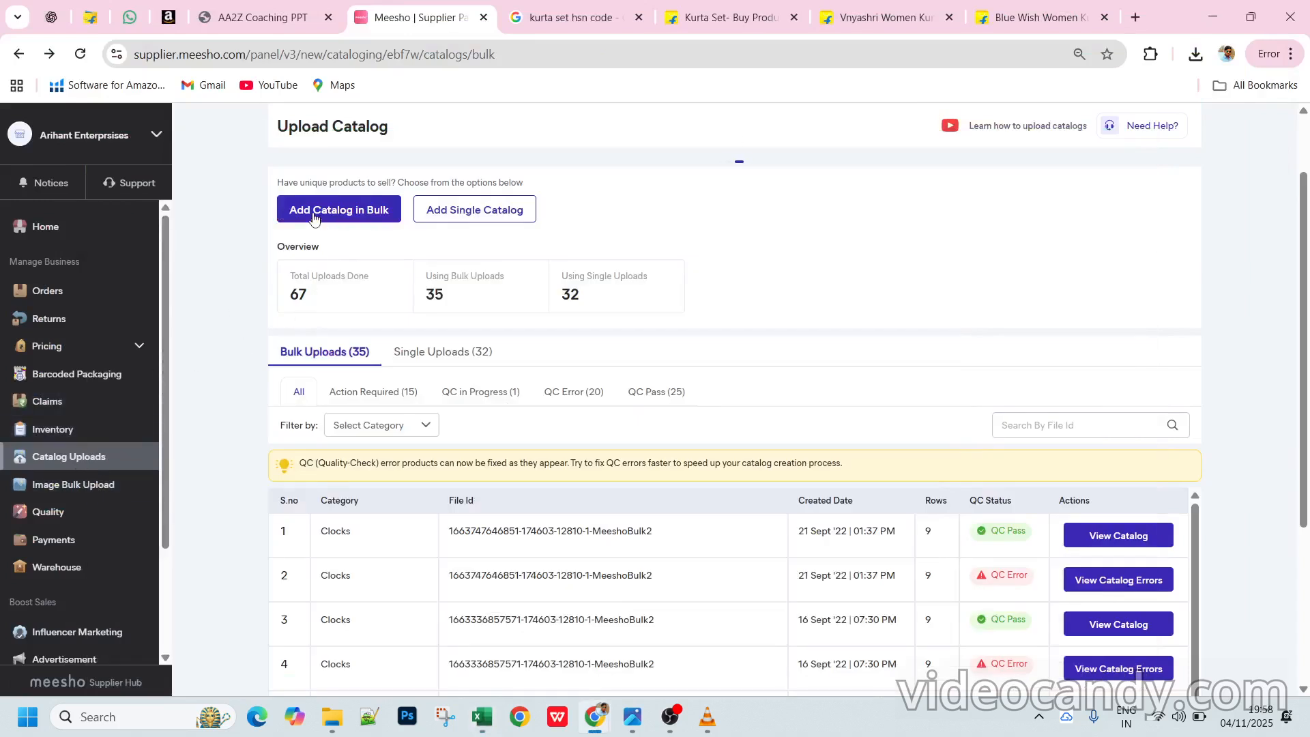
left_click(349, 217)
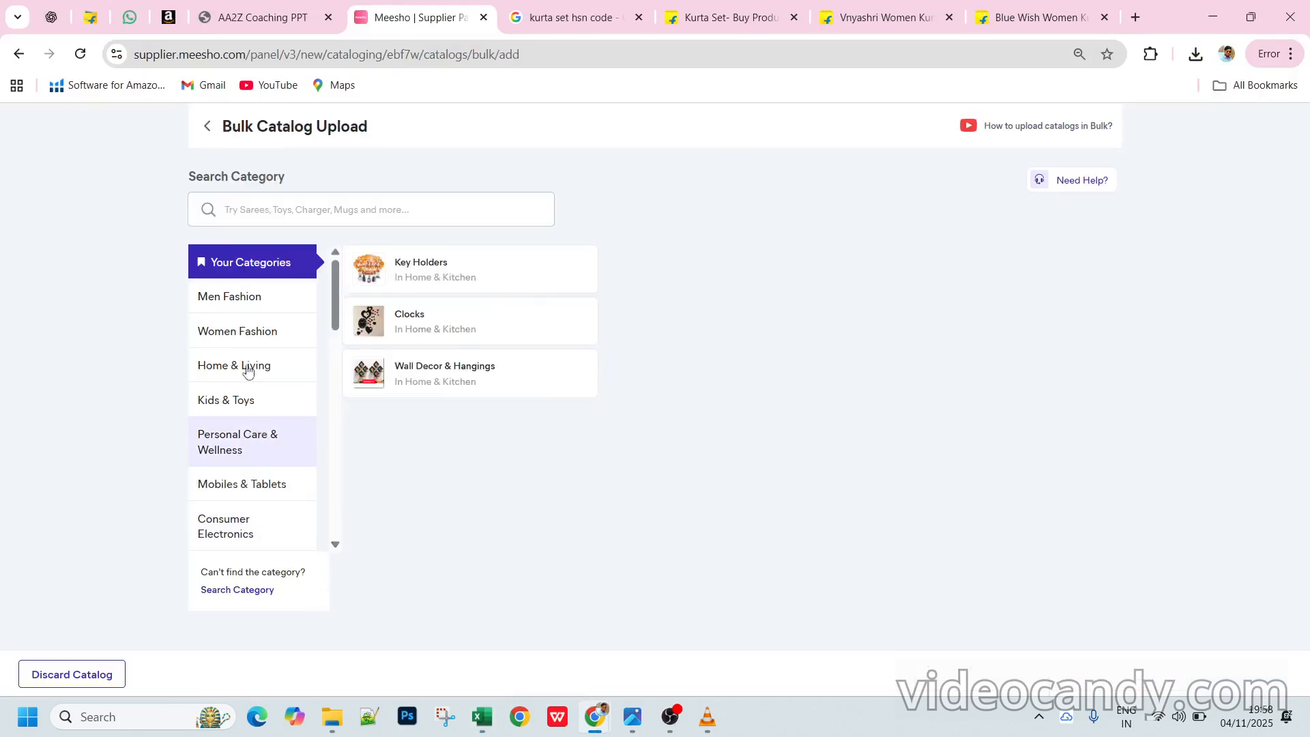
left_click(239, 335)
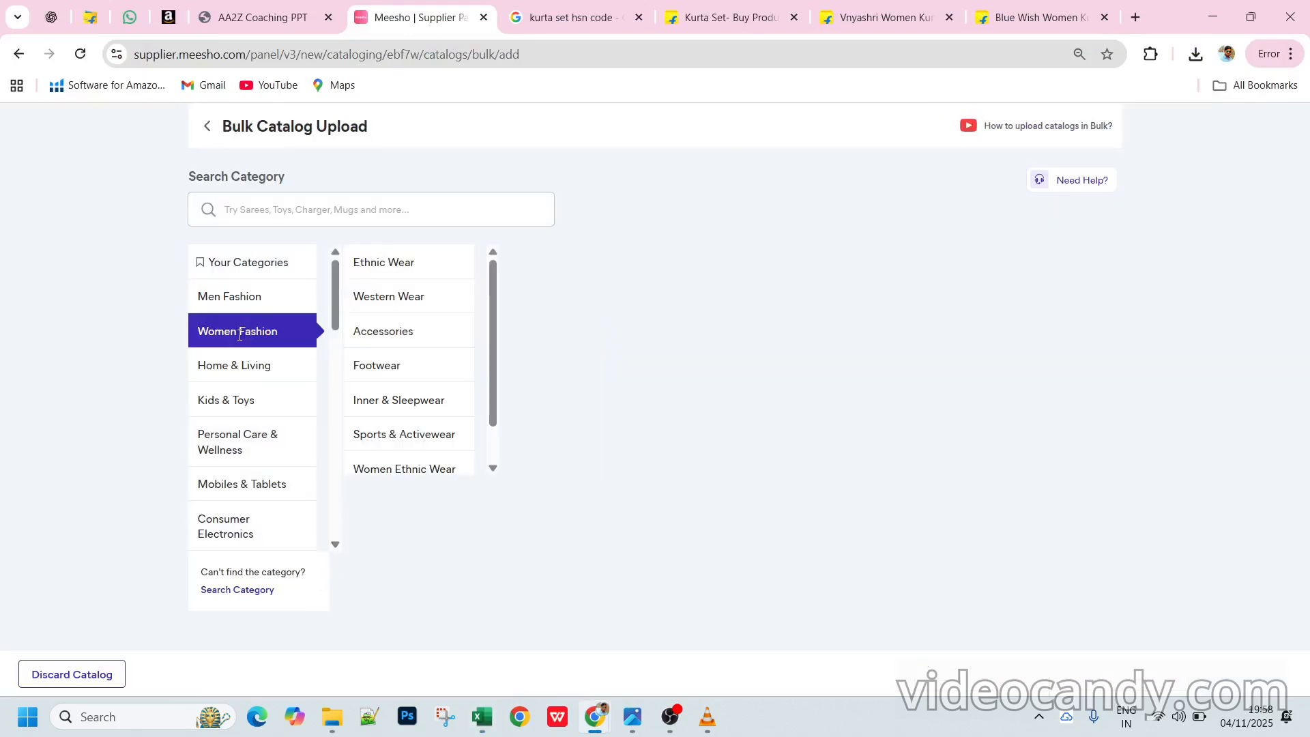
left_click(369, 274)
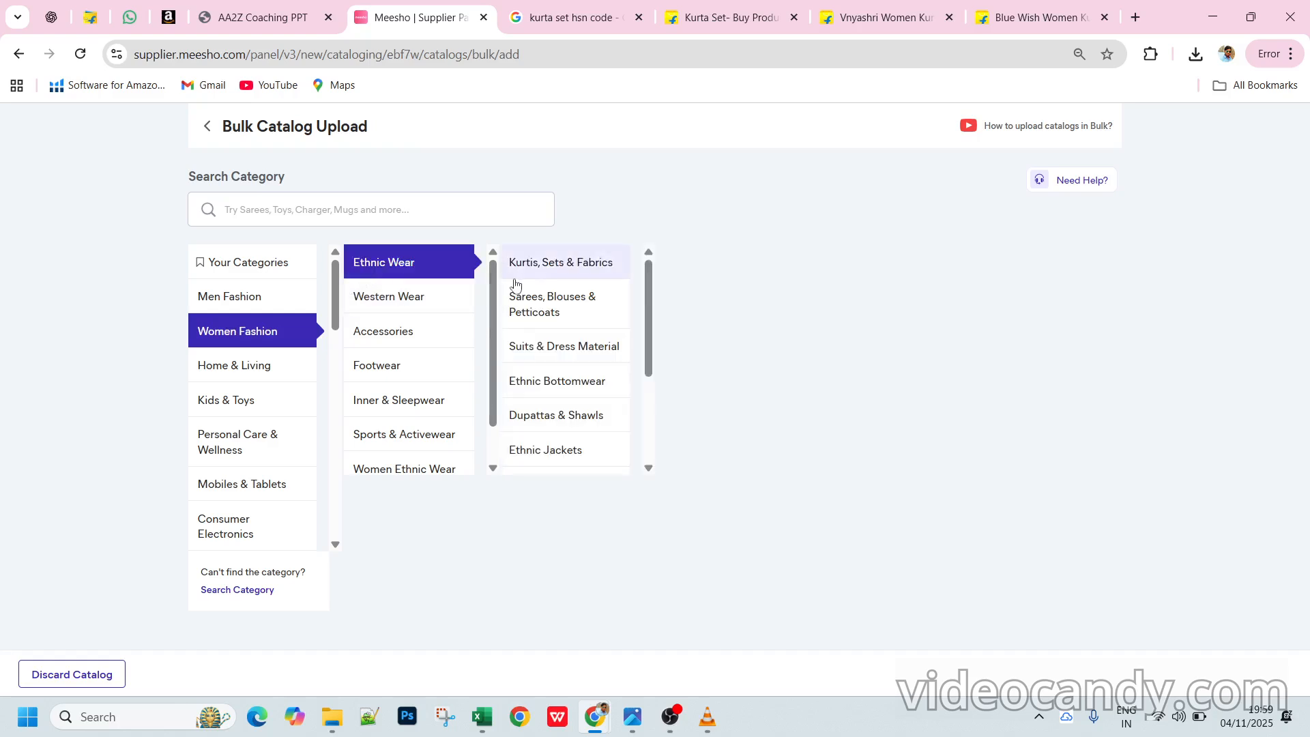
left_click(550, 273)
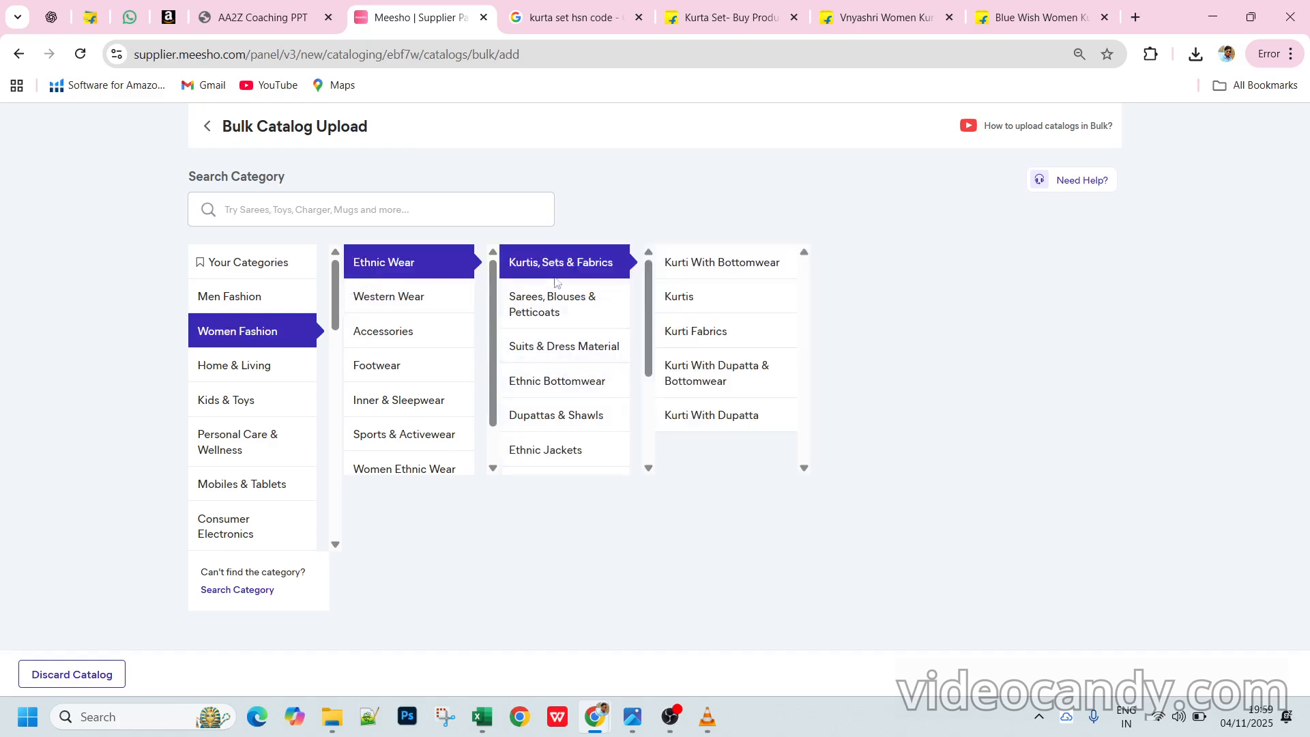
left_click(679, 378)
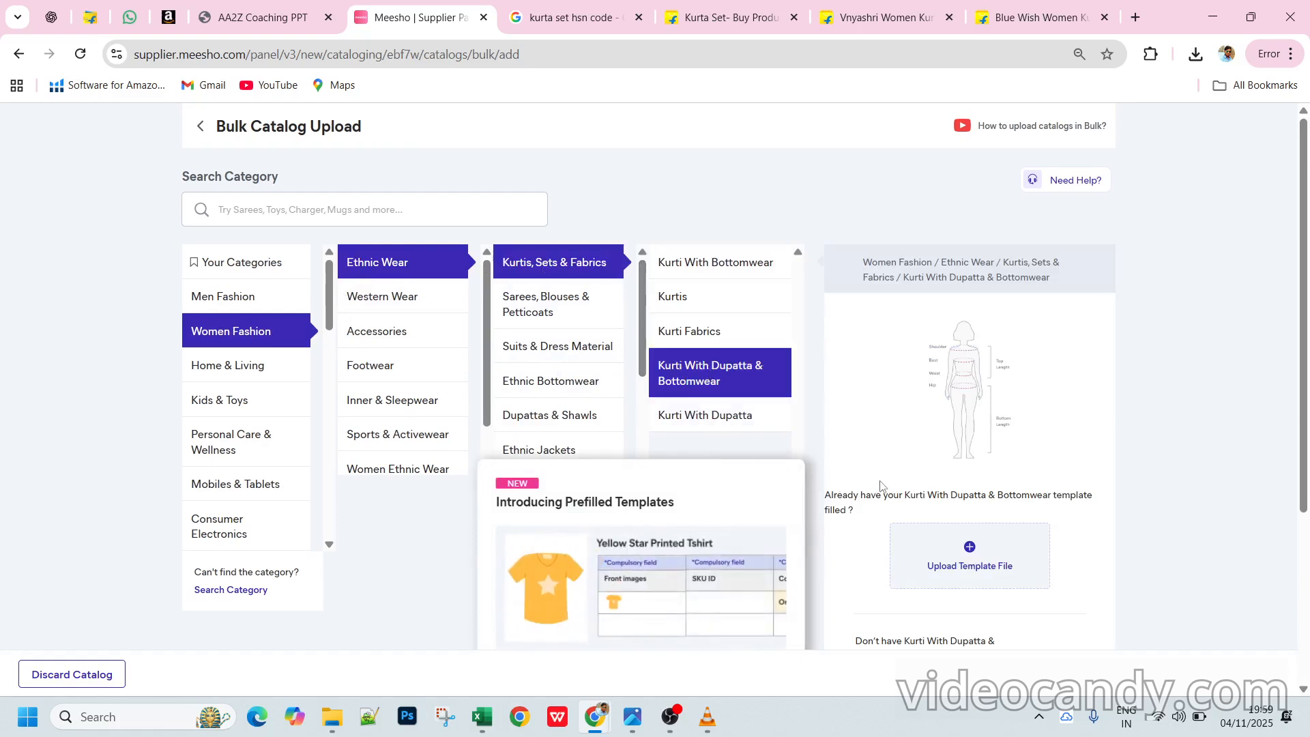
scroll(880, 486, "down", 3)
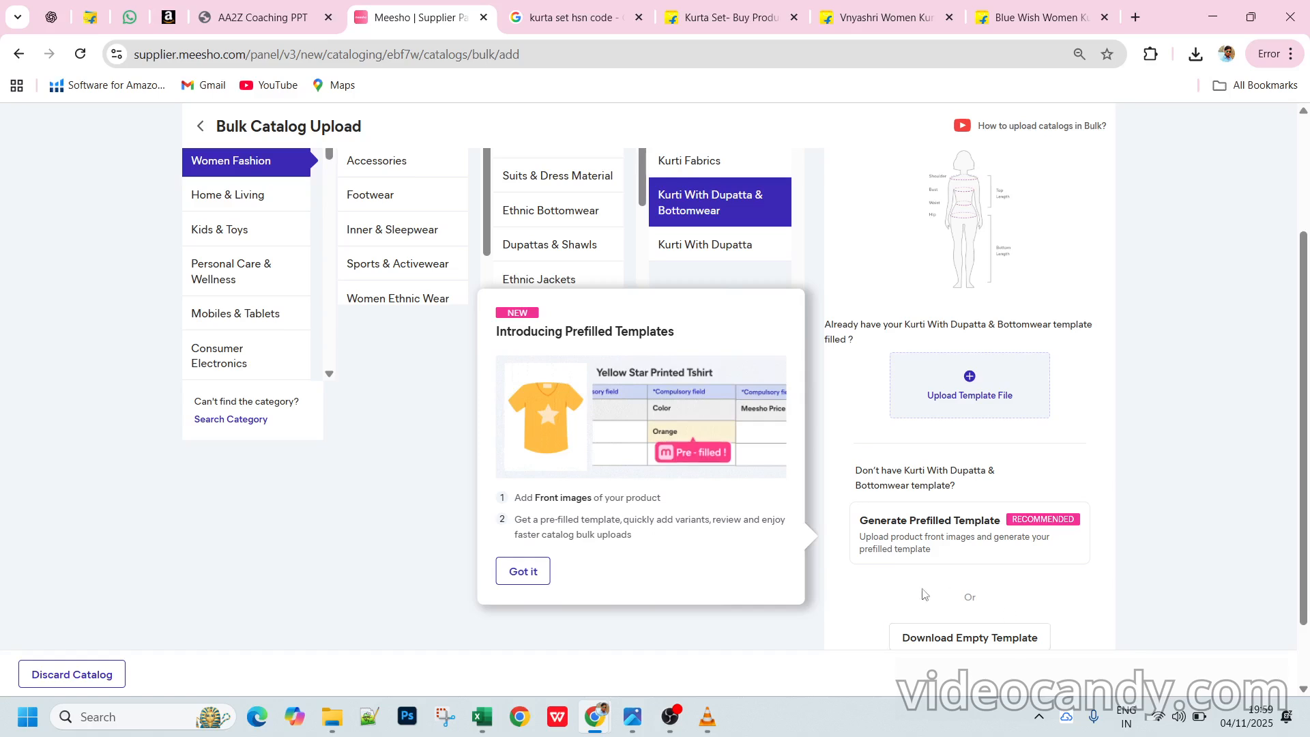
- Select Kurti-With-Dupatta---Bottomwear-11217-EXTERNAL-MeeshoTemplate2PricesGSTIN.xlsx from Downloads as the filled template for the bulk catalog
scroll(933, 555, "down", 1)
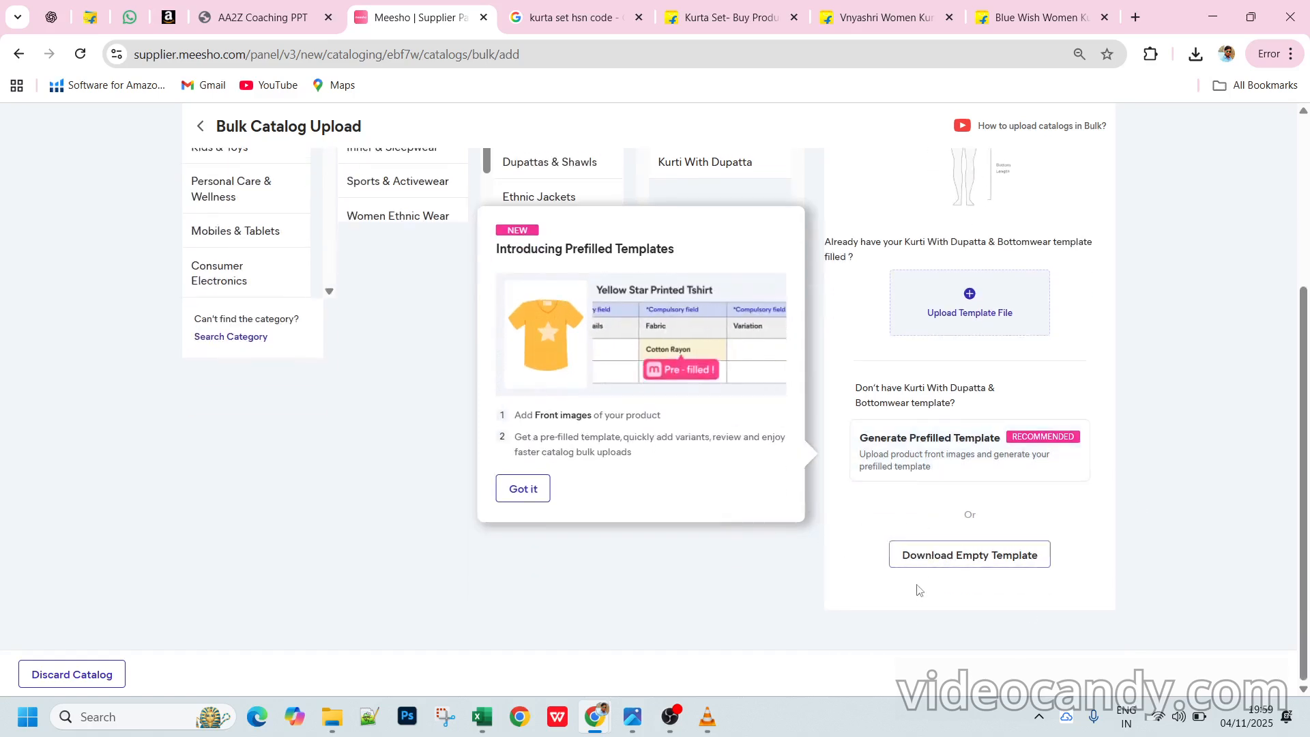
scroll(949, 554, "up", 1)
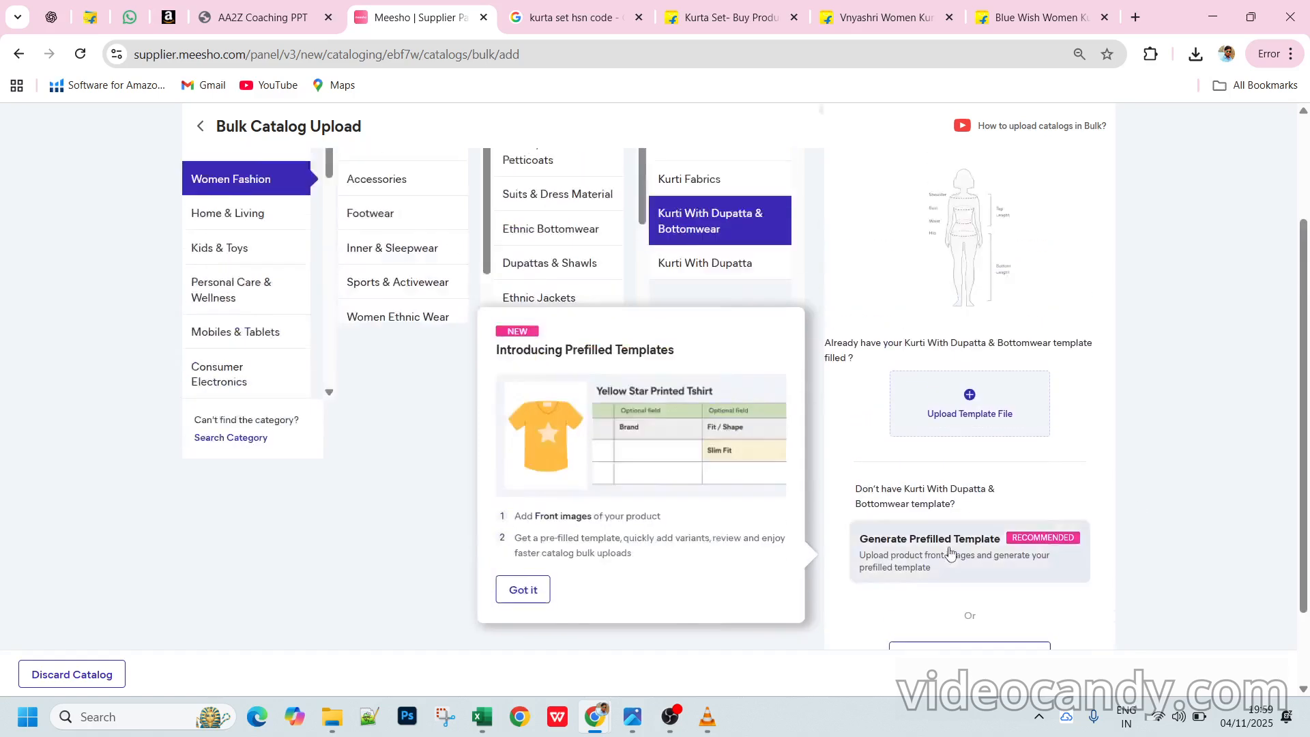
scroll(950, 551, "up", 1)
left_click(968, 477)
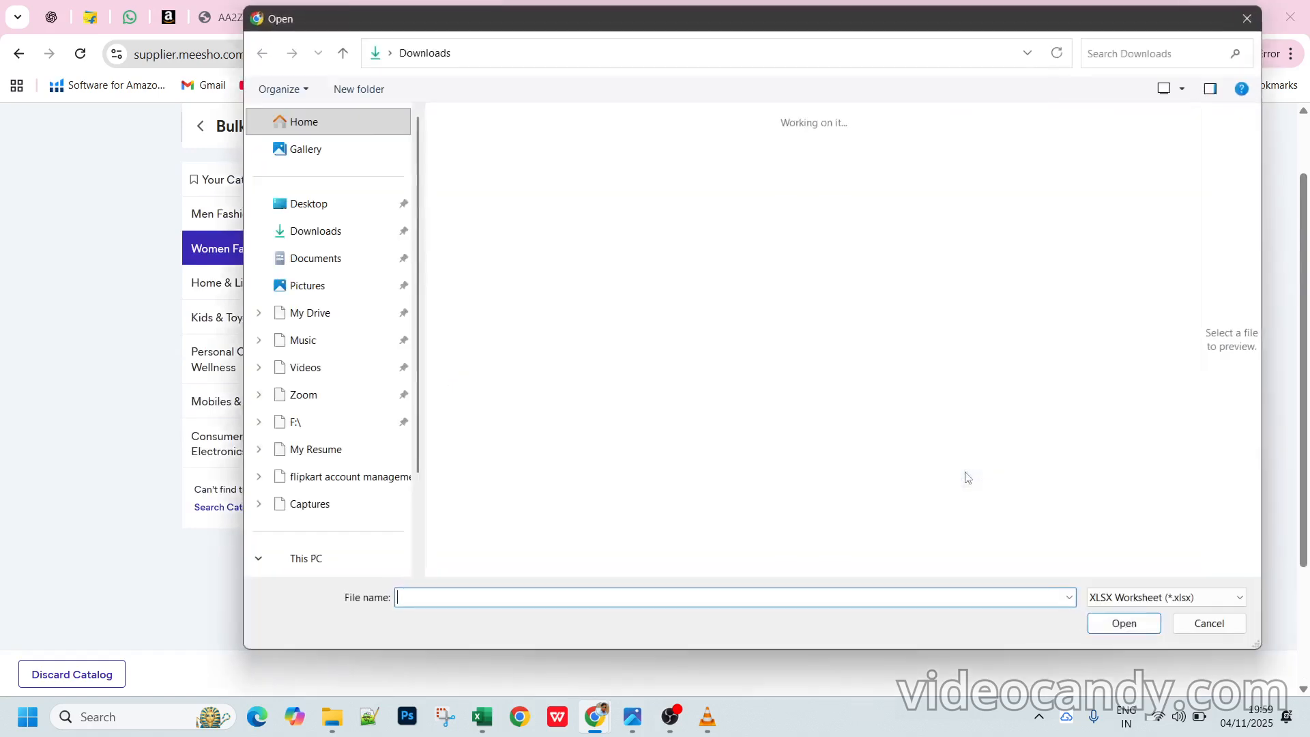
left_click(509, 278)
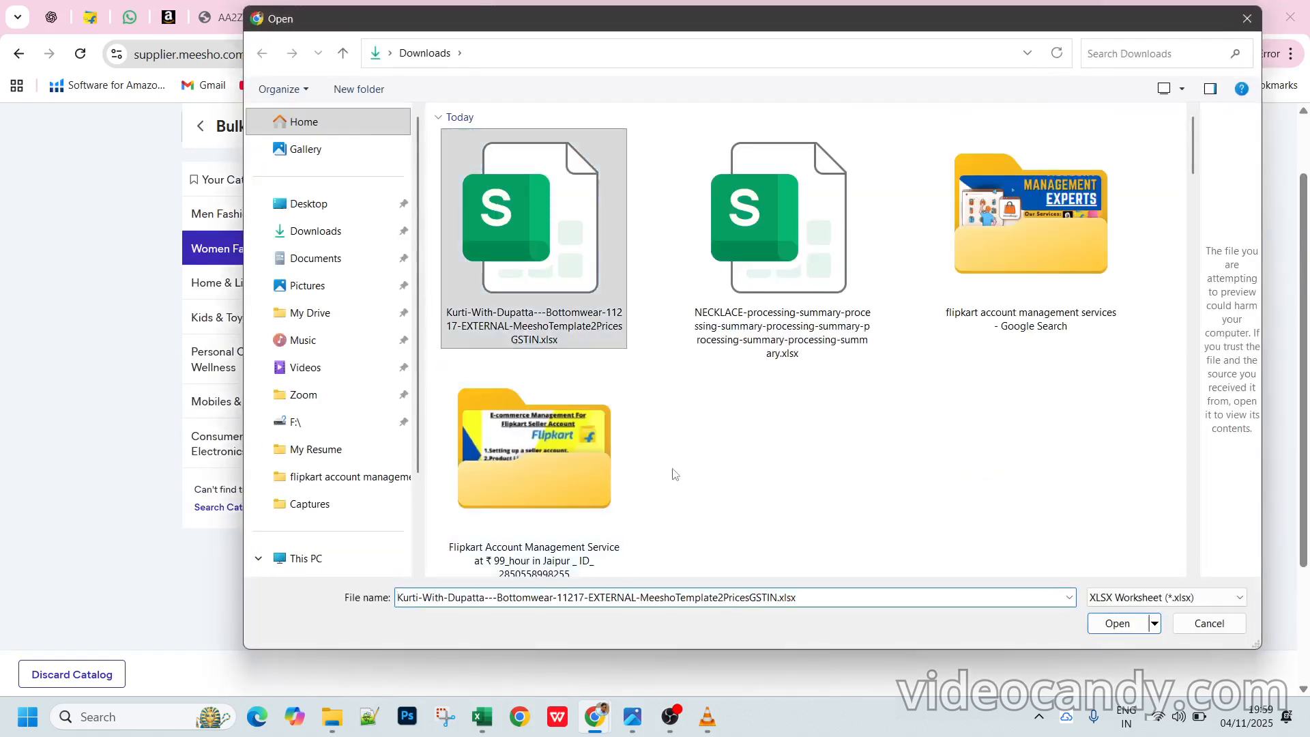
left_click(1116, 624)
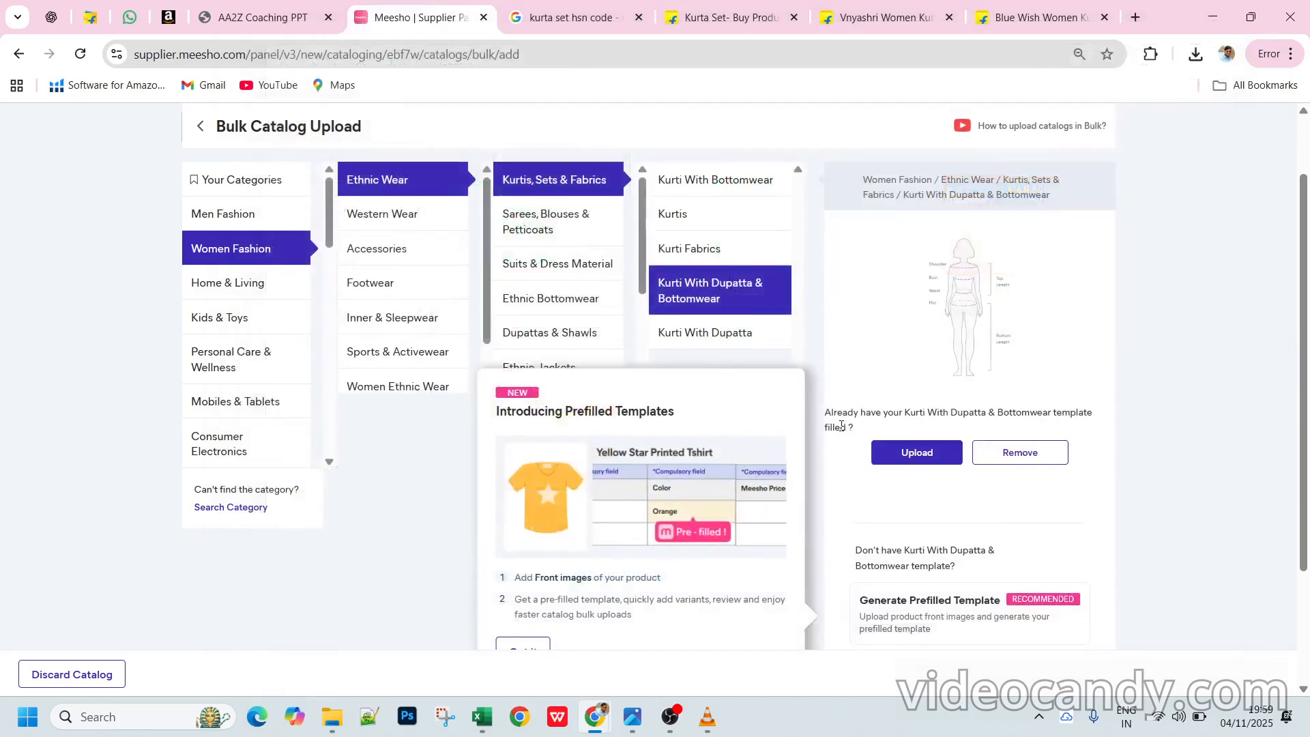
- Return to the Upload Catalog overview and review the QC status and actions of the existing bulk uploads
scroll(754, 479, "up", 2)
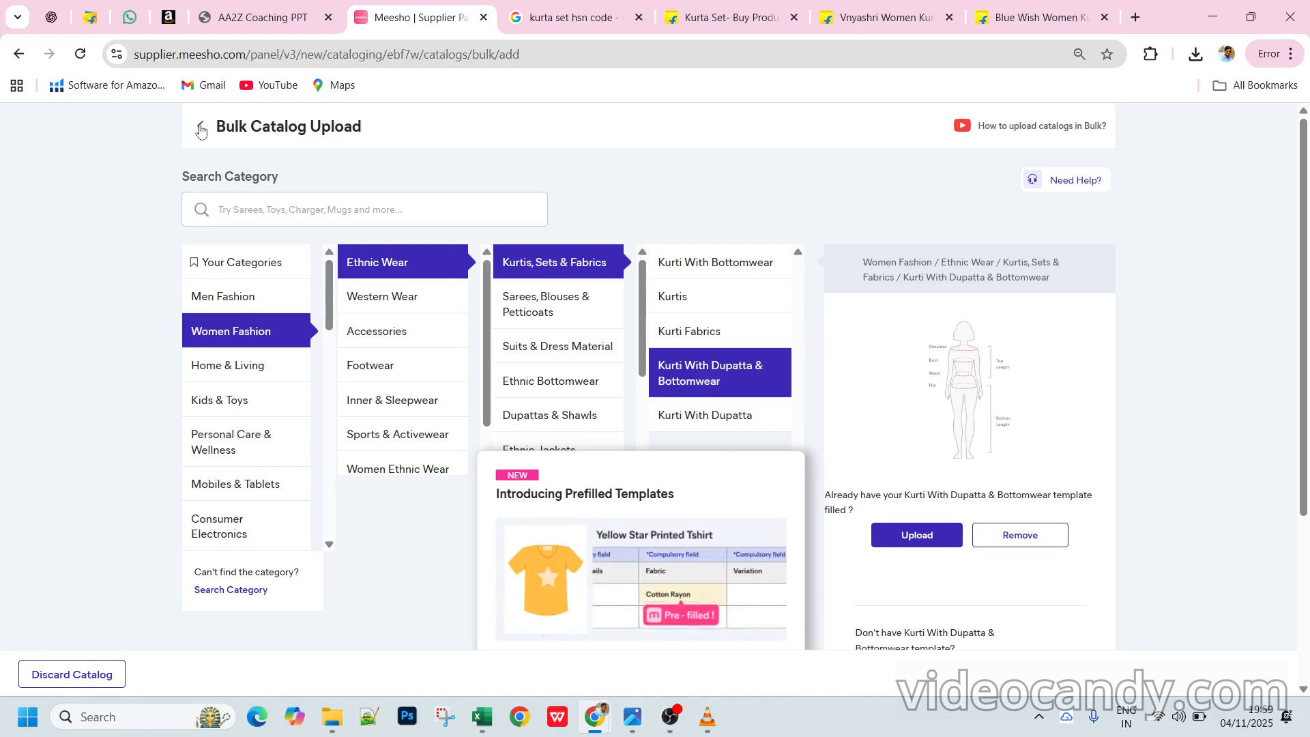
left_click(198, 127)
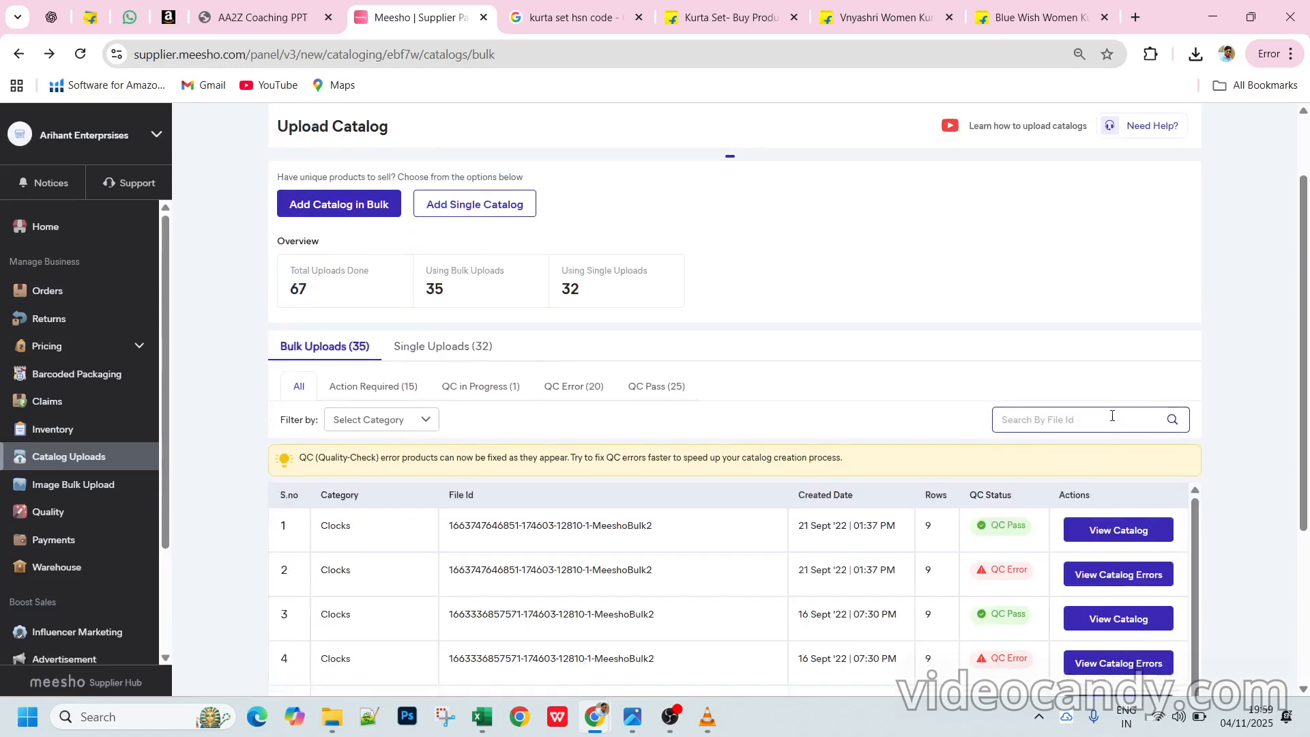
scroll(1065, 416, "down", 3)
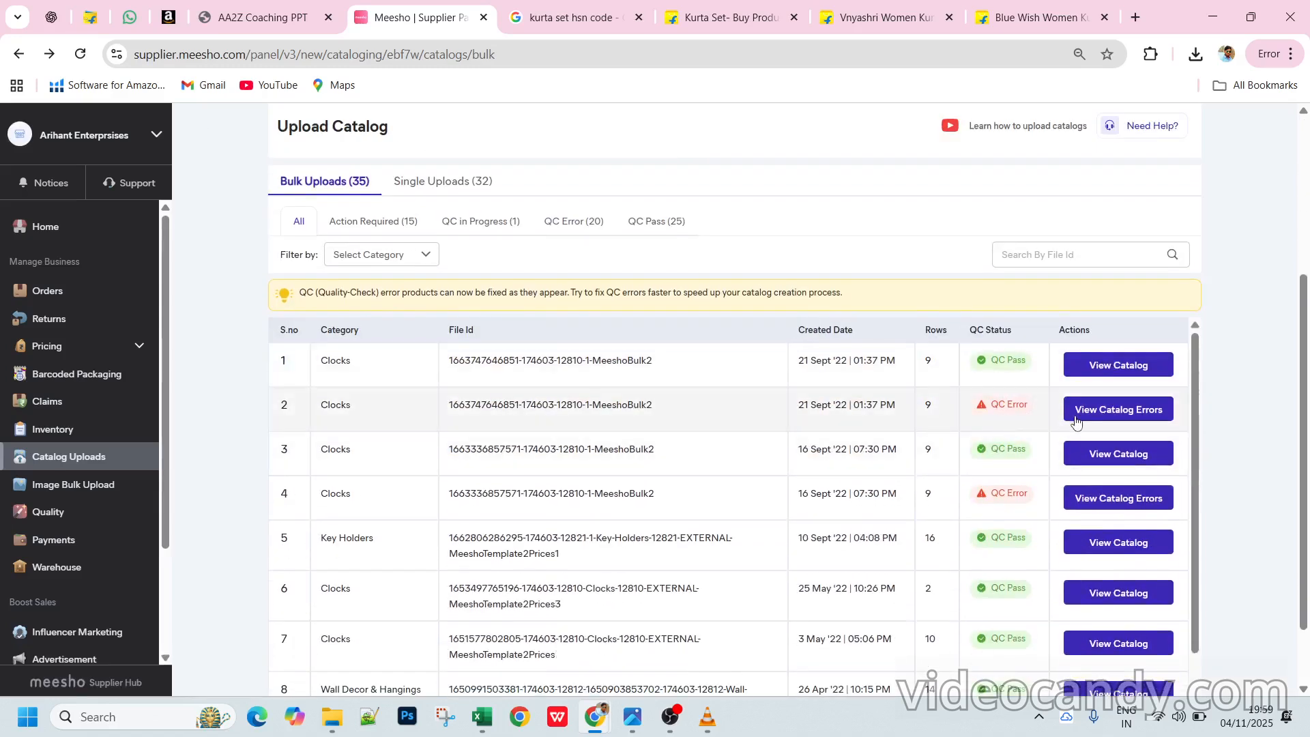
scroll(877, 235, "up", 1)
scroll(876, 236, "up", 4)
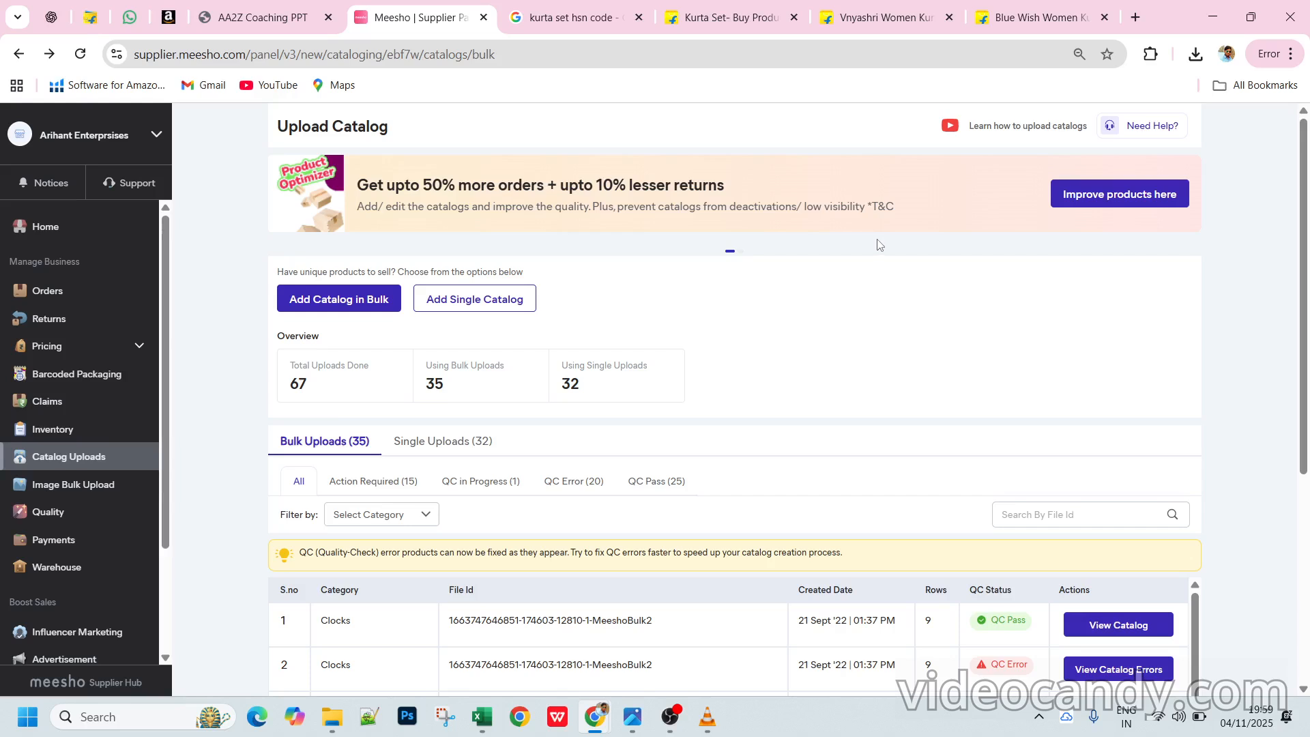
- Open a new bulk catalog upload from the Upload Catalog overview
left_click(329, 308)
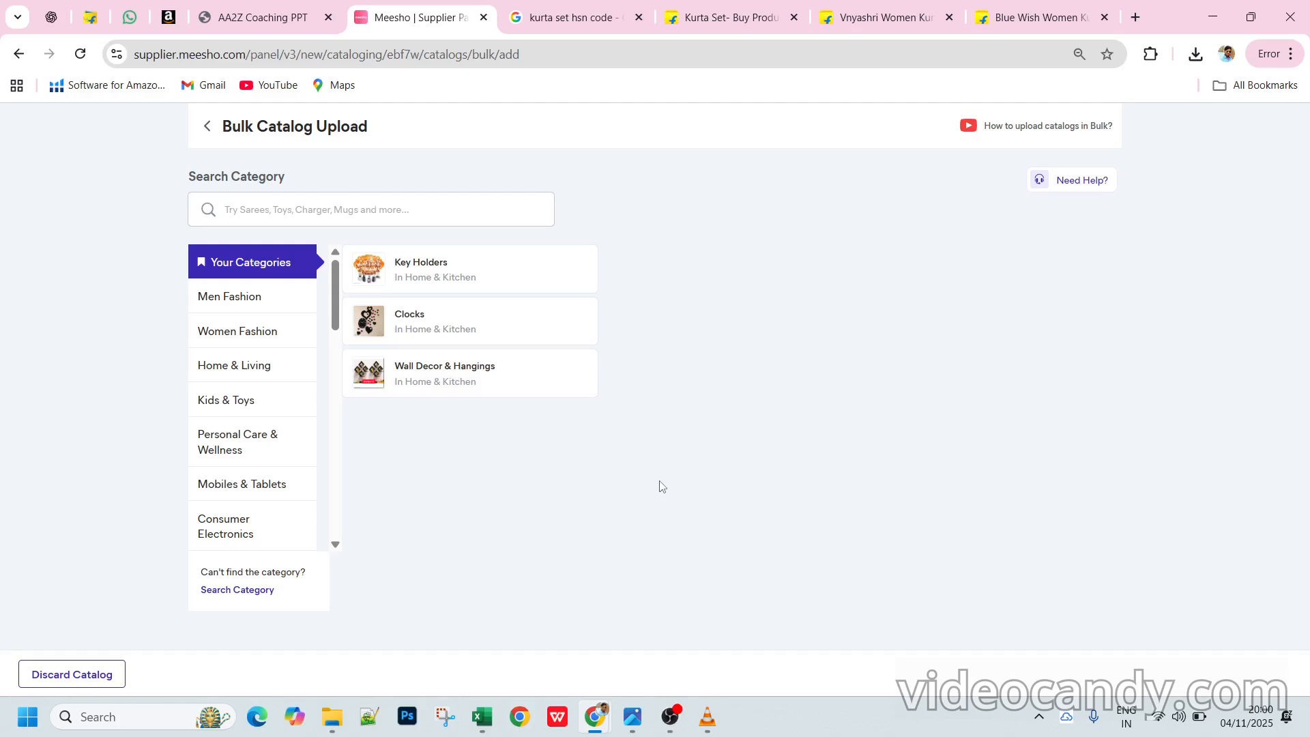
mouse_move(671, 717)
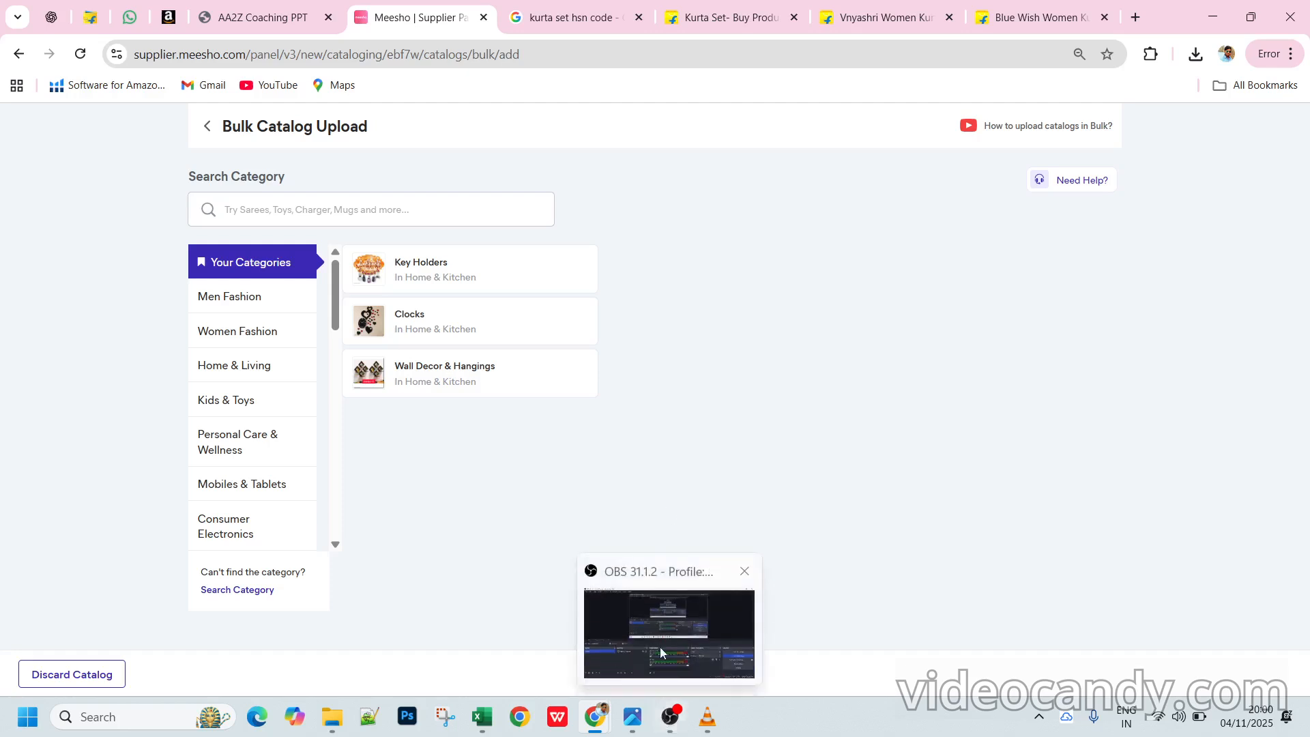